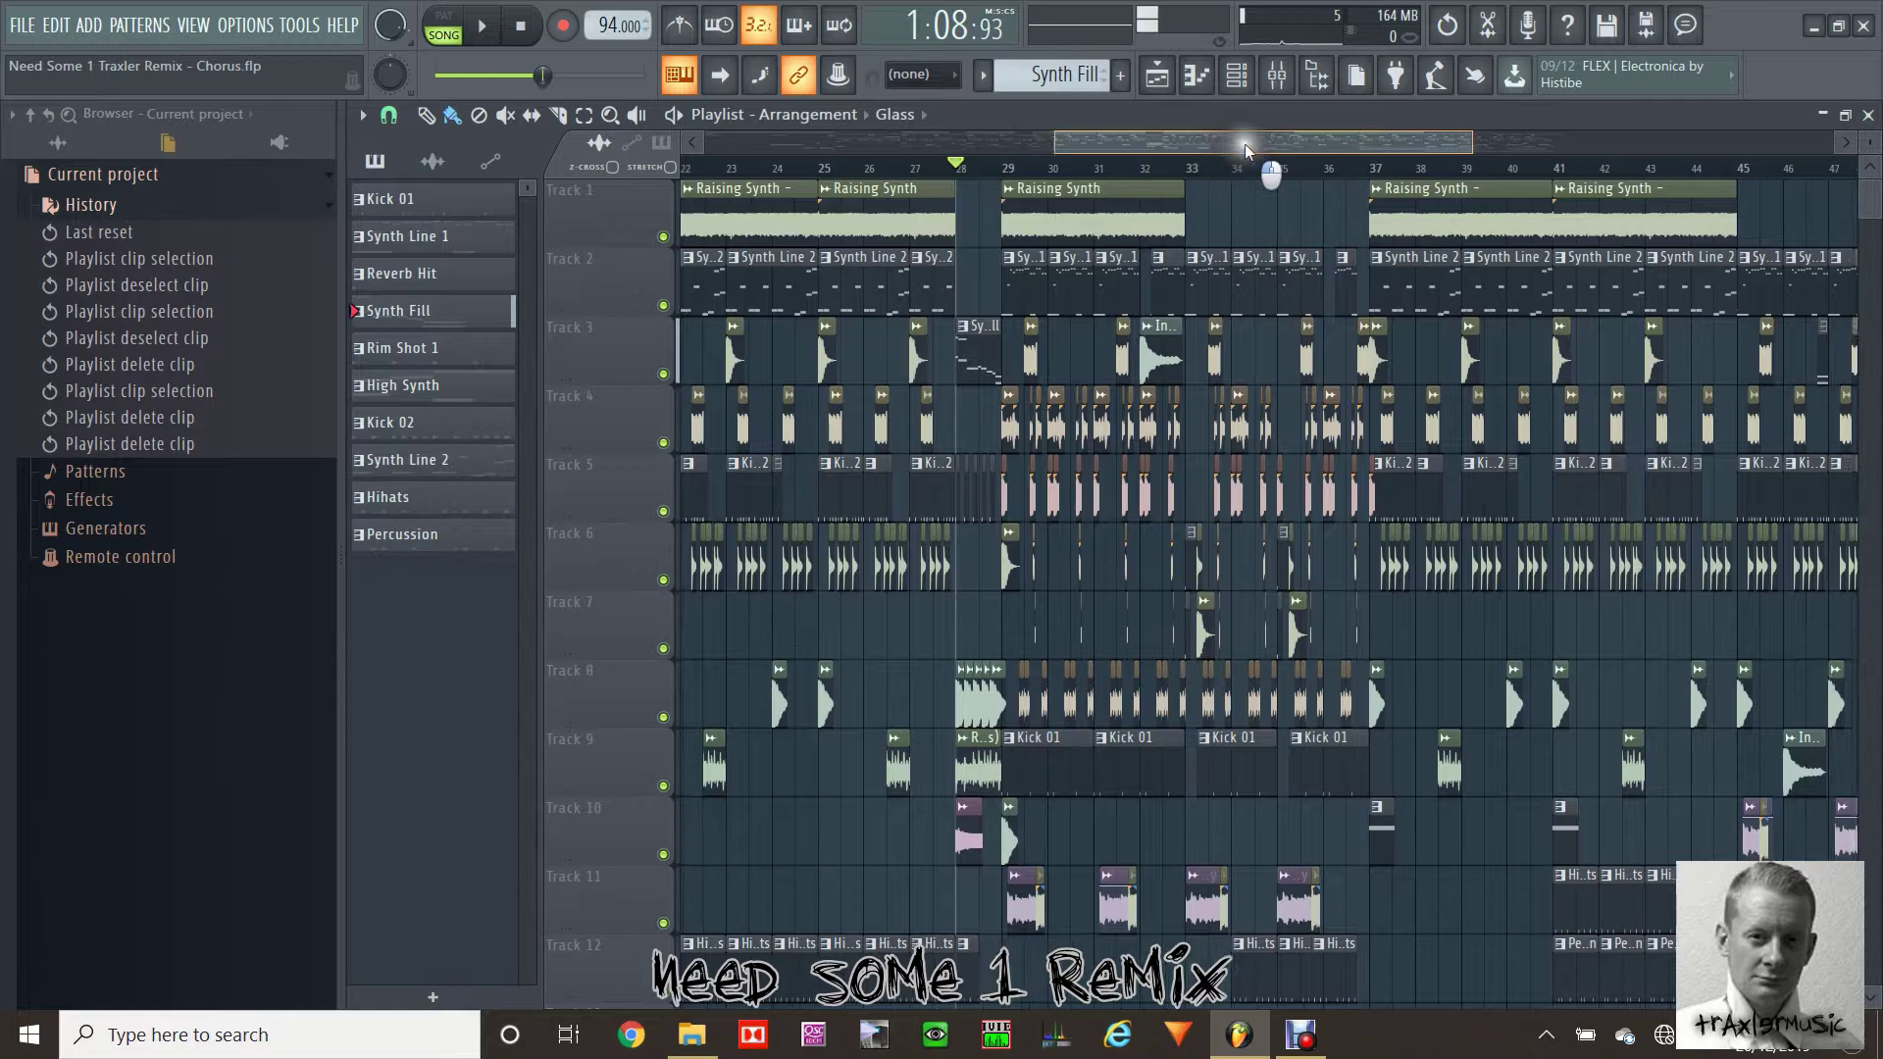
Solo the Kylie channel in the channel rack and return to the playlist around bar 29
left_click_drag(1469, 141, 1236, 127)
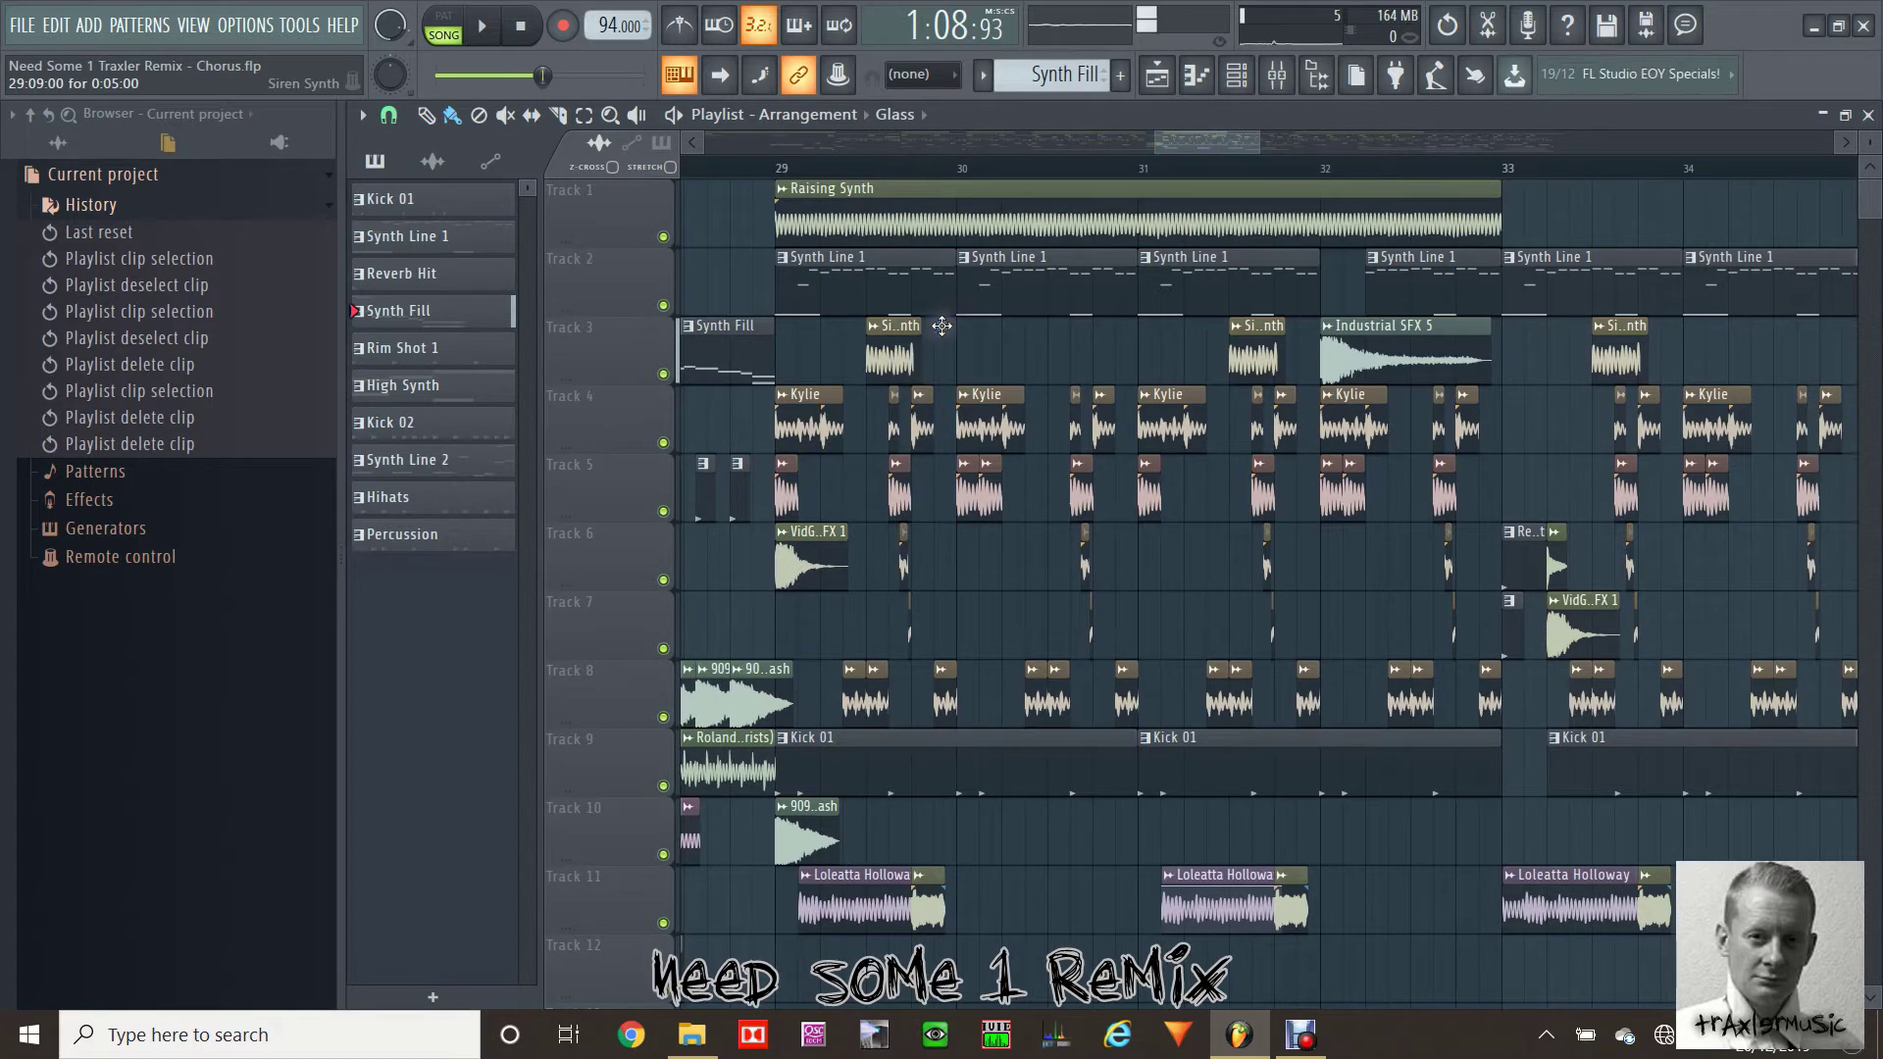
left_click(1237, 74)
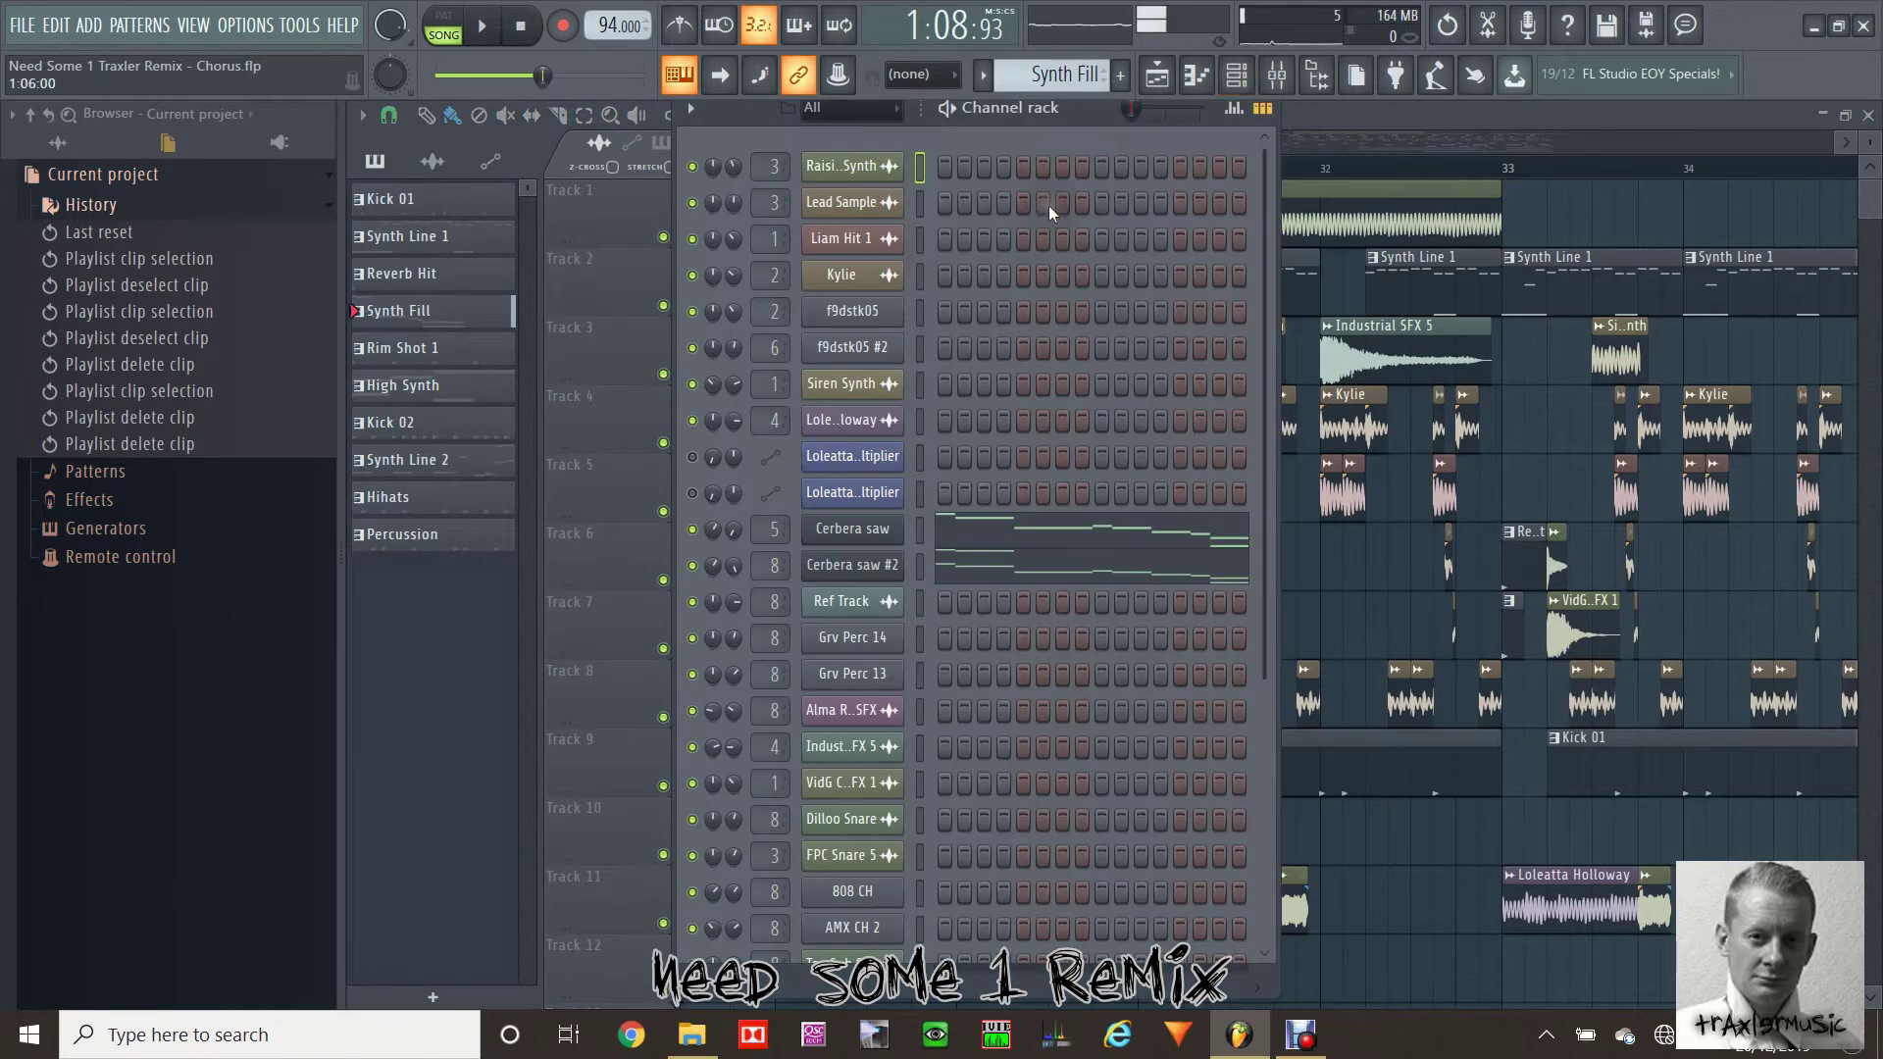
right_click(692, 278)
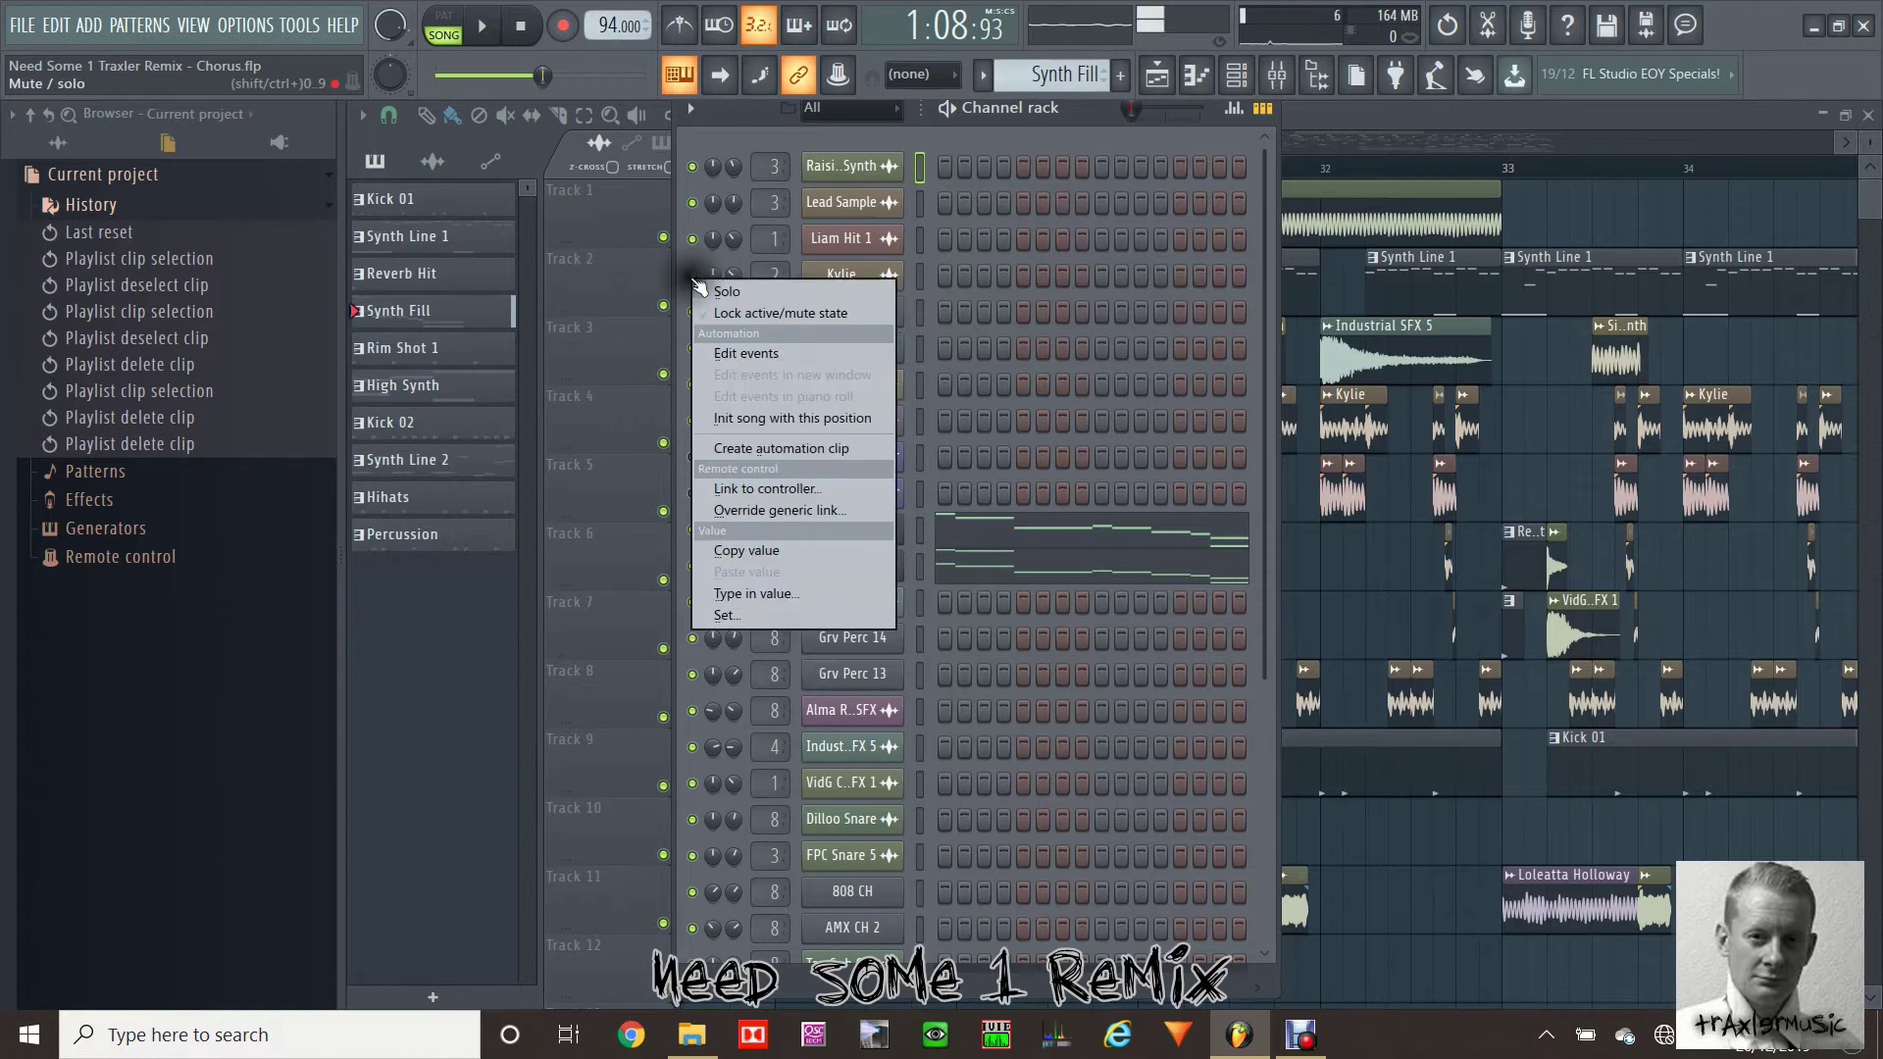
left_click(704, 285)
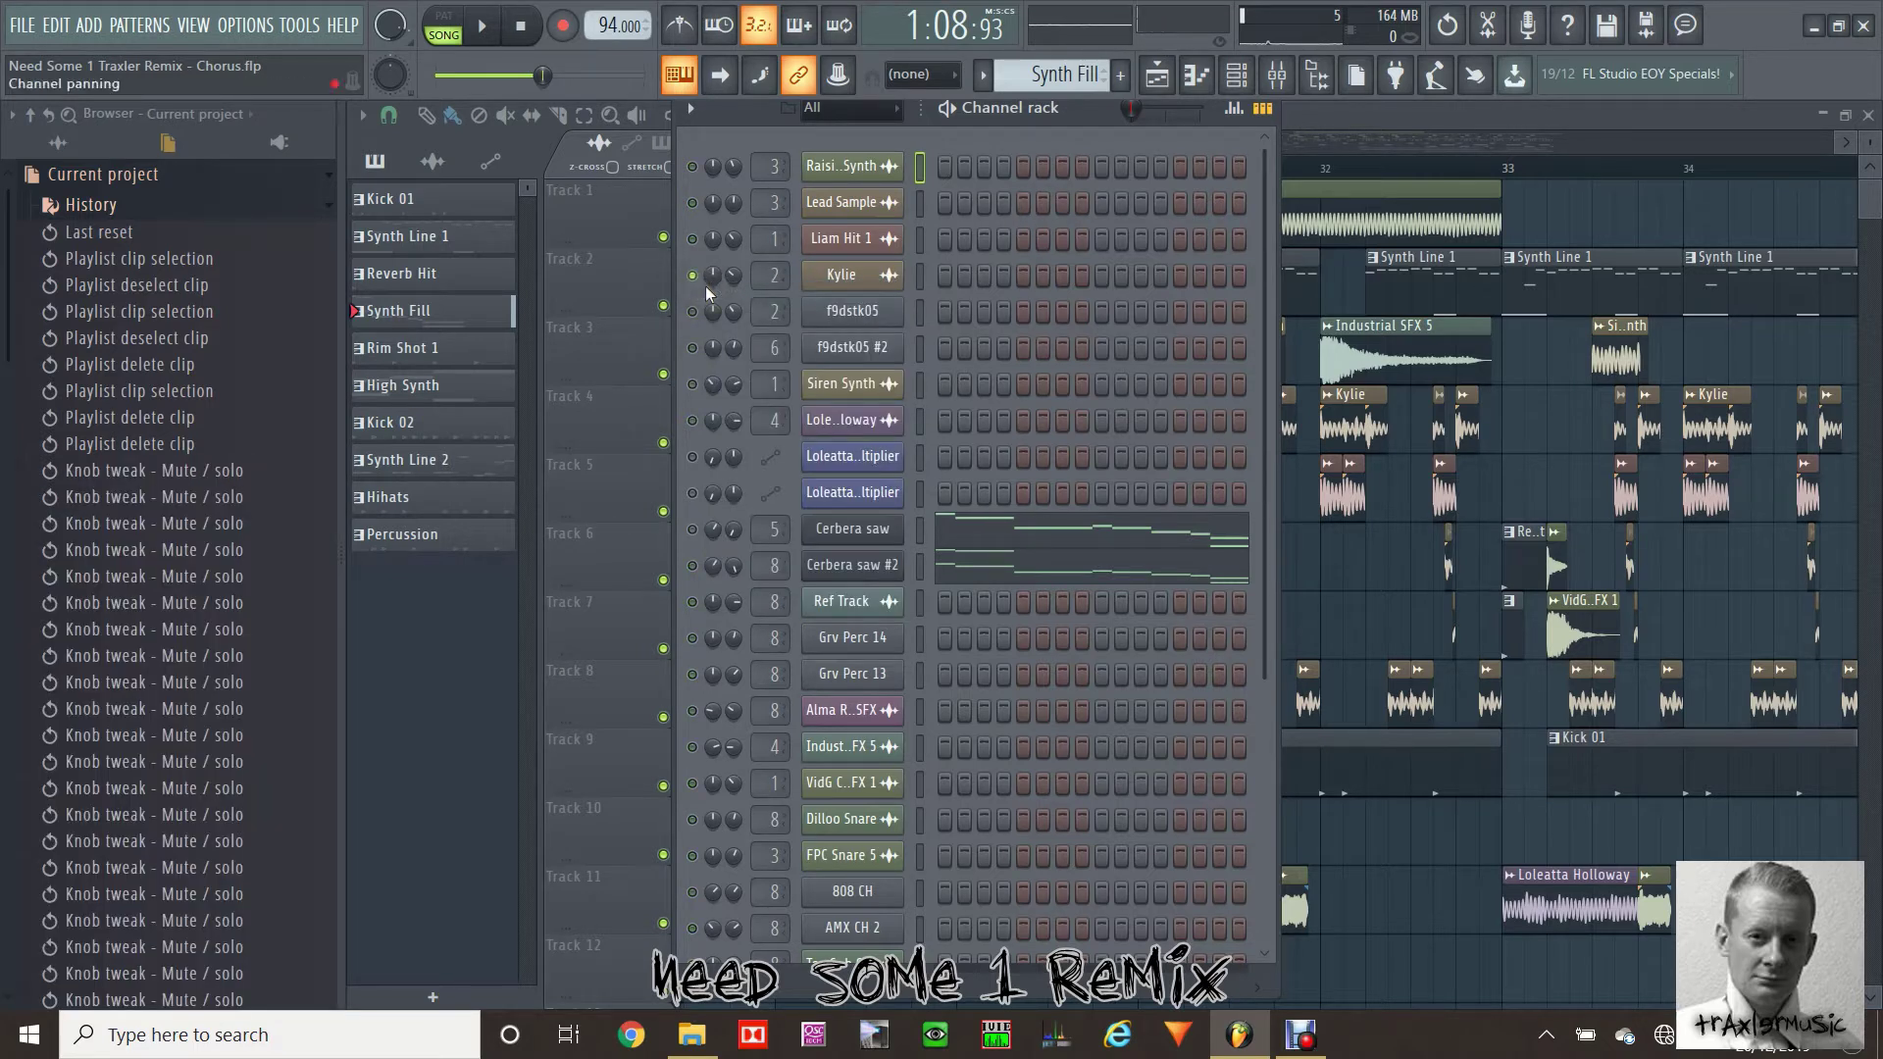
left_click(1157, 75)
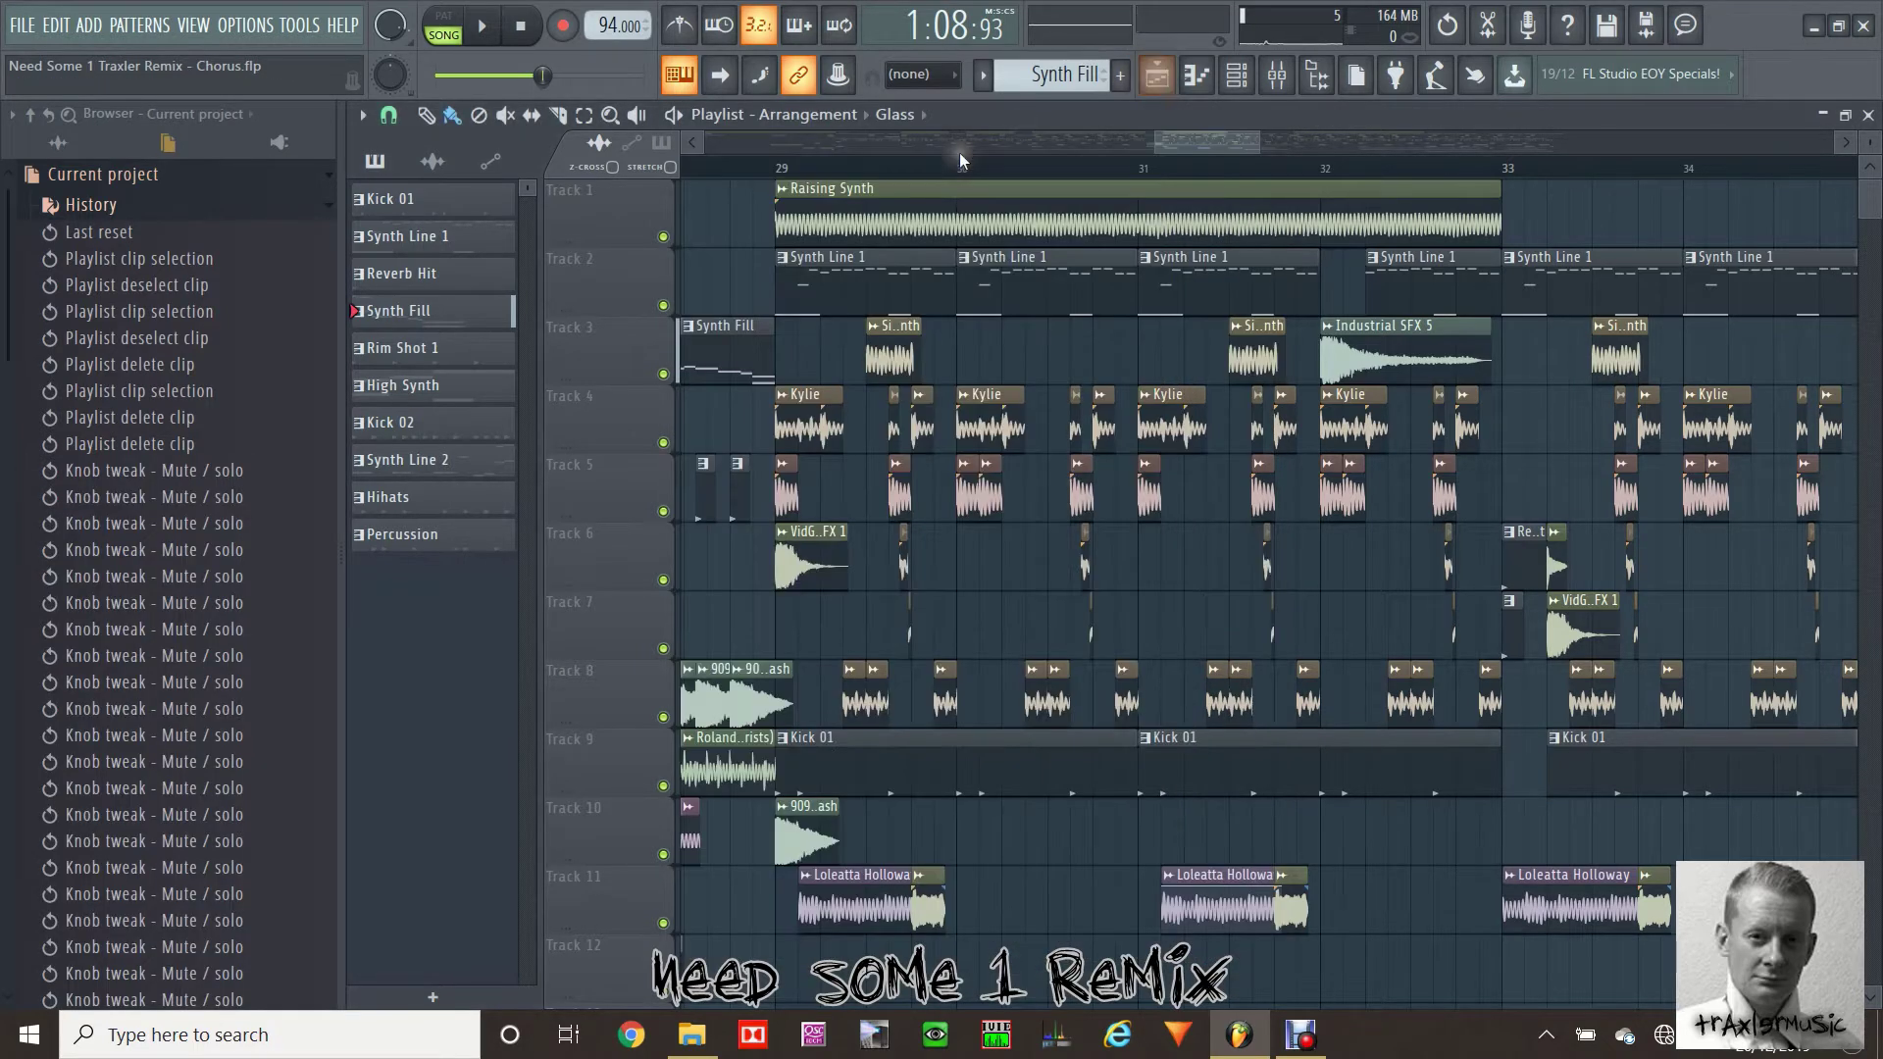
Set the song position to the start of bar 29 and play the soloed Kylie vocal
left_click(785, 169)
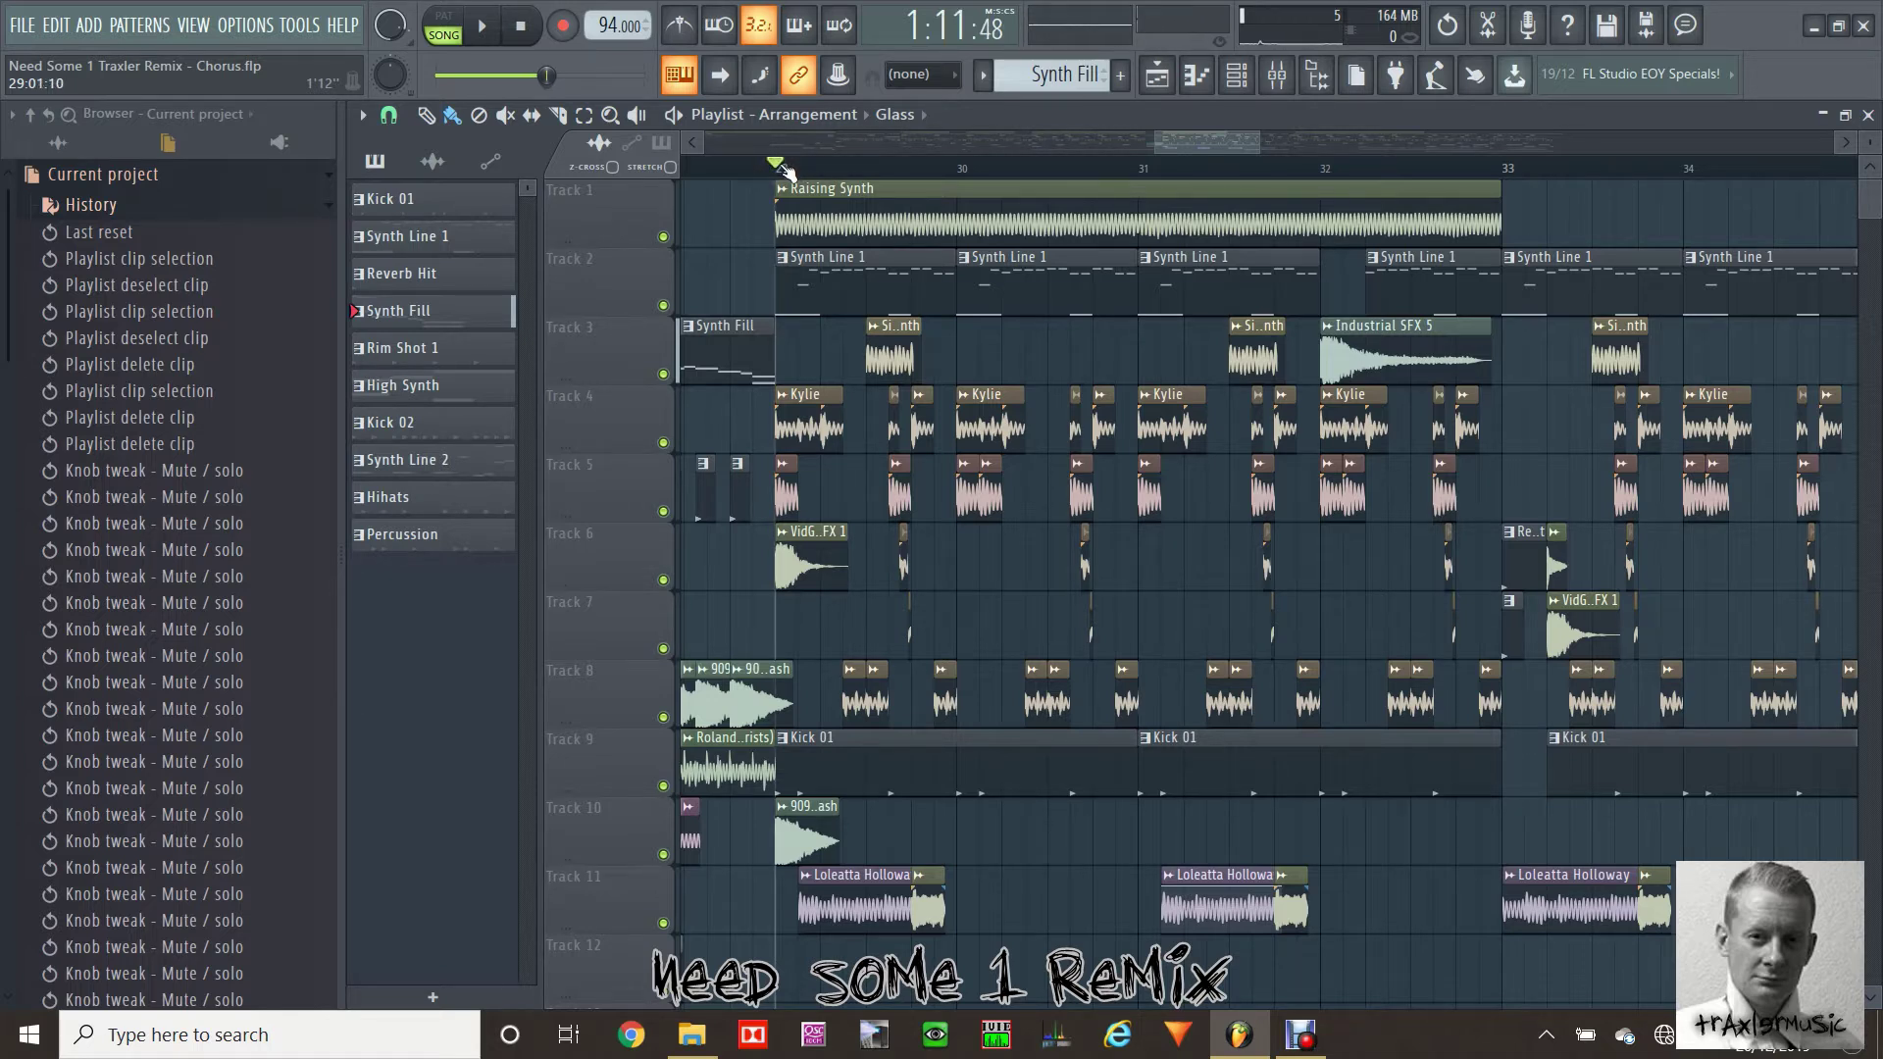
key("space")
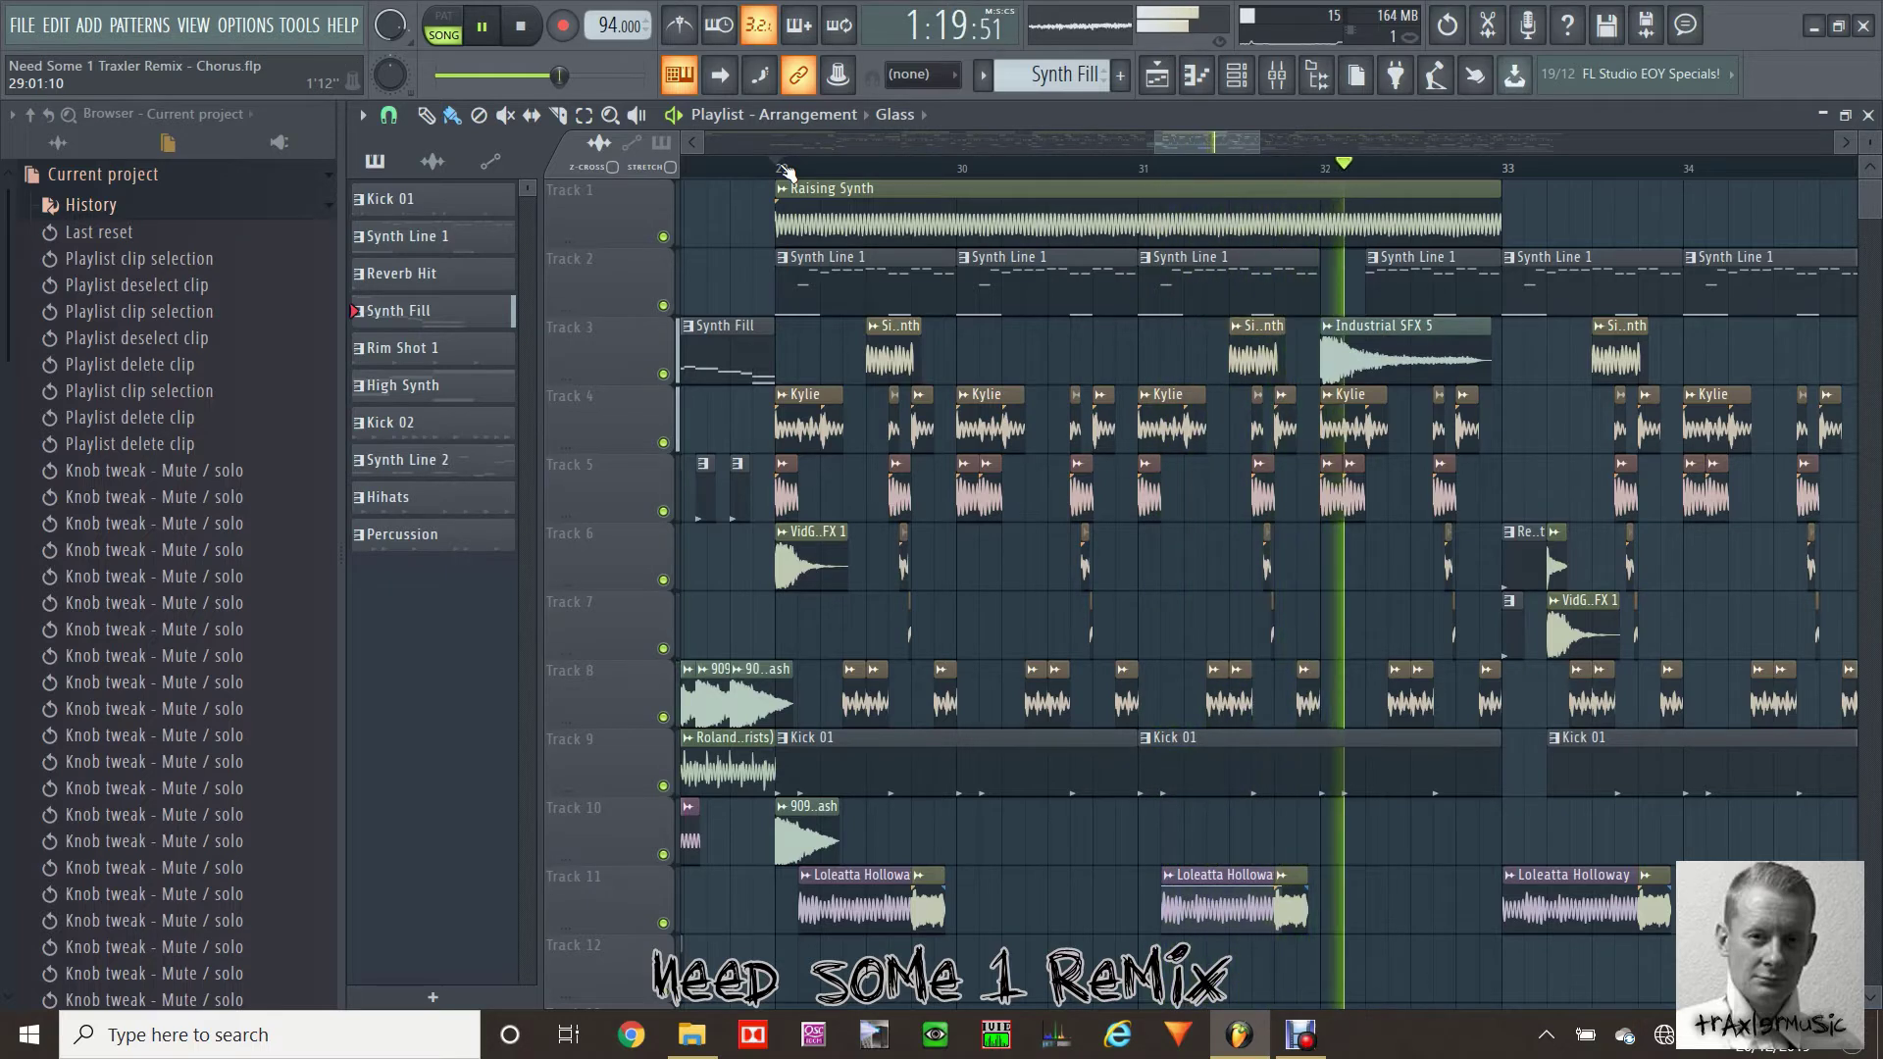
key("space")
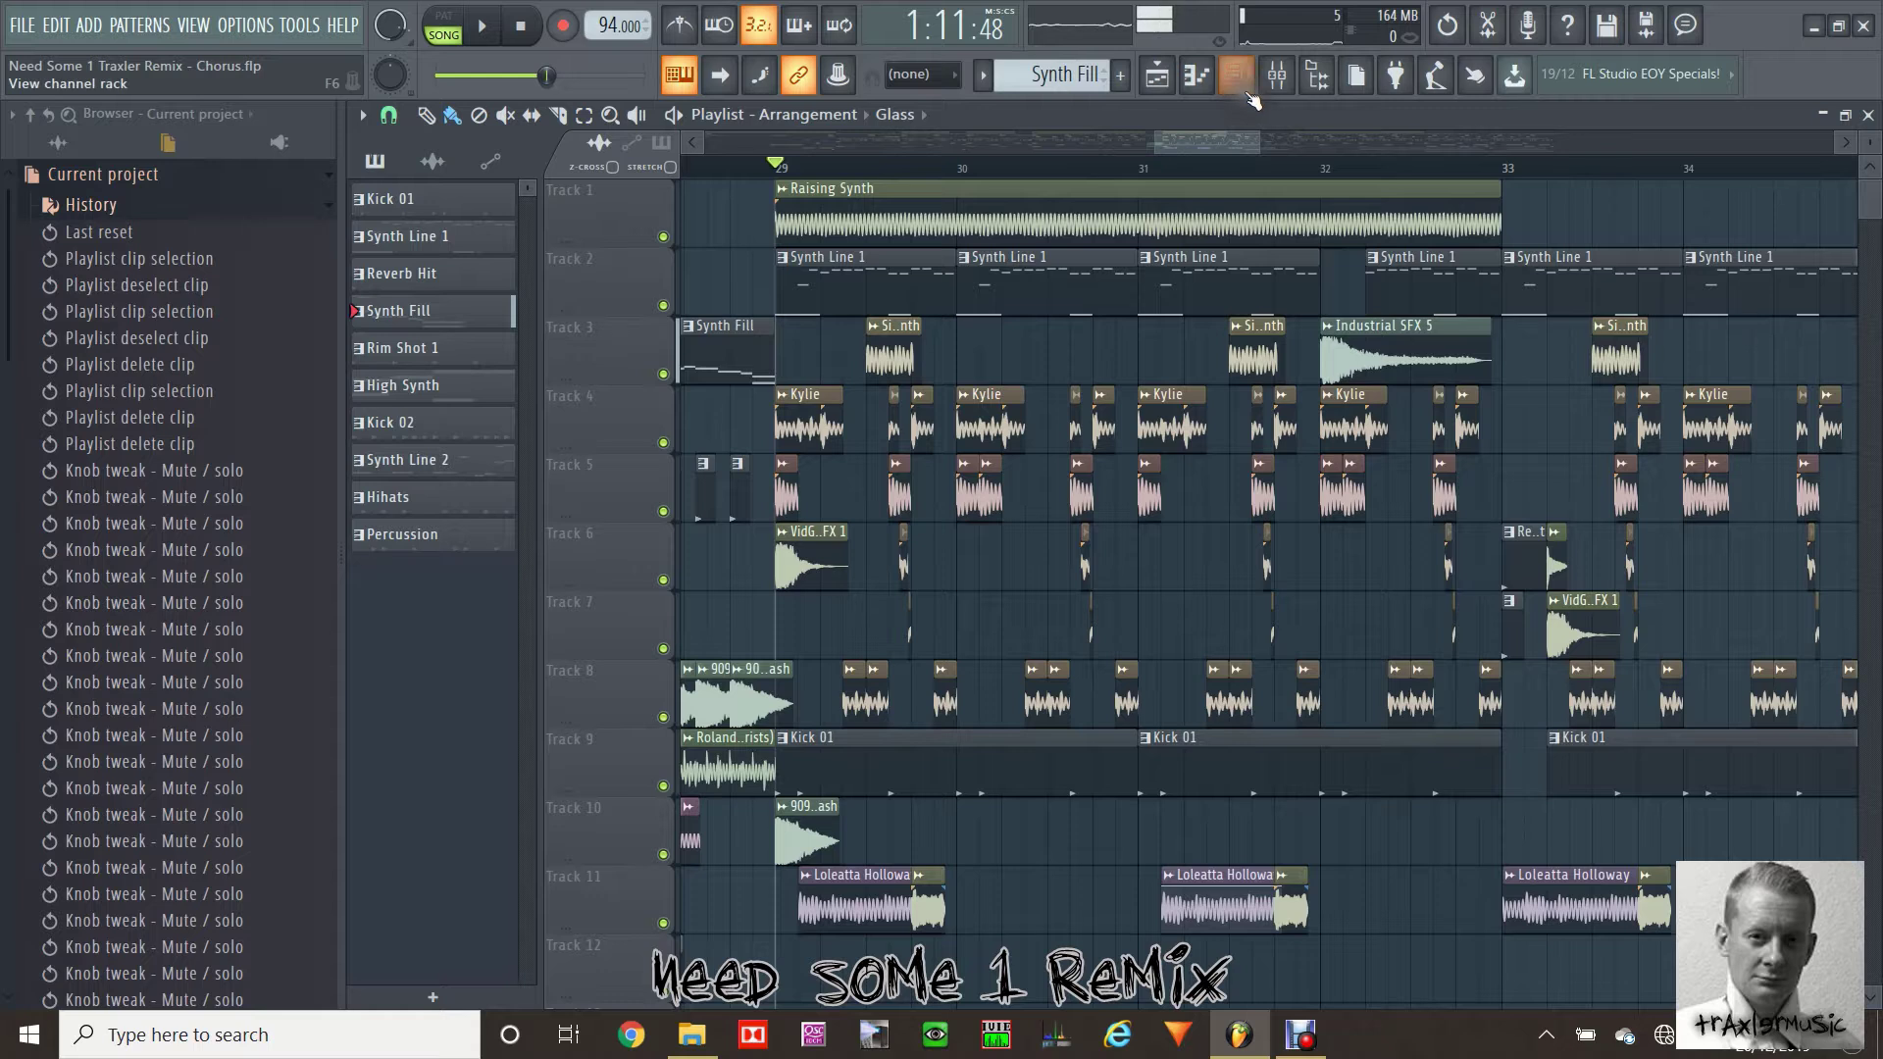
Select the Kylie channel and view the effects on its assigned Compress mixer track
key("F6")
left_click(916, 275)
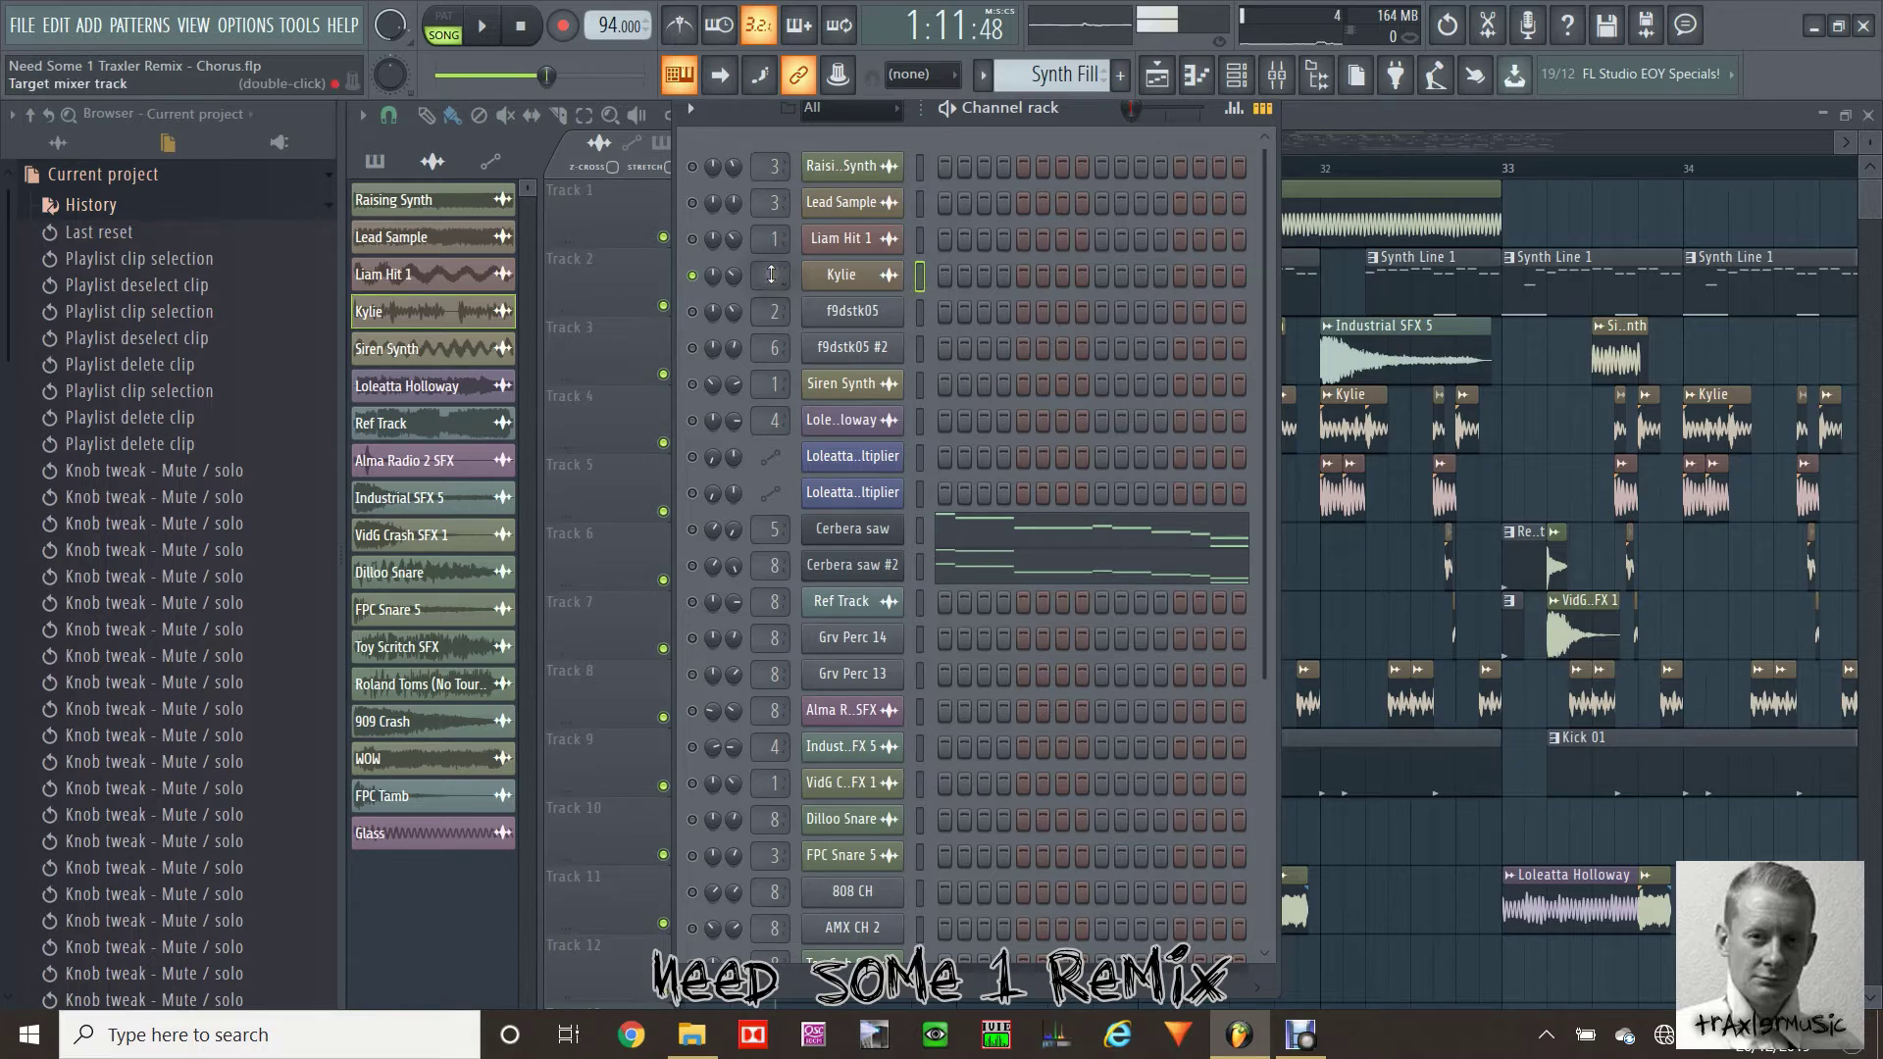
left_click(771, 275)
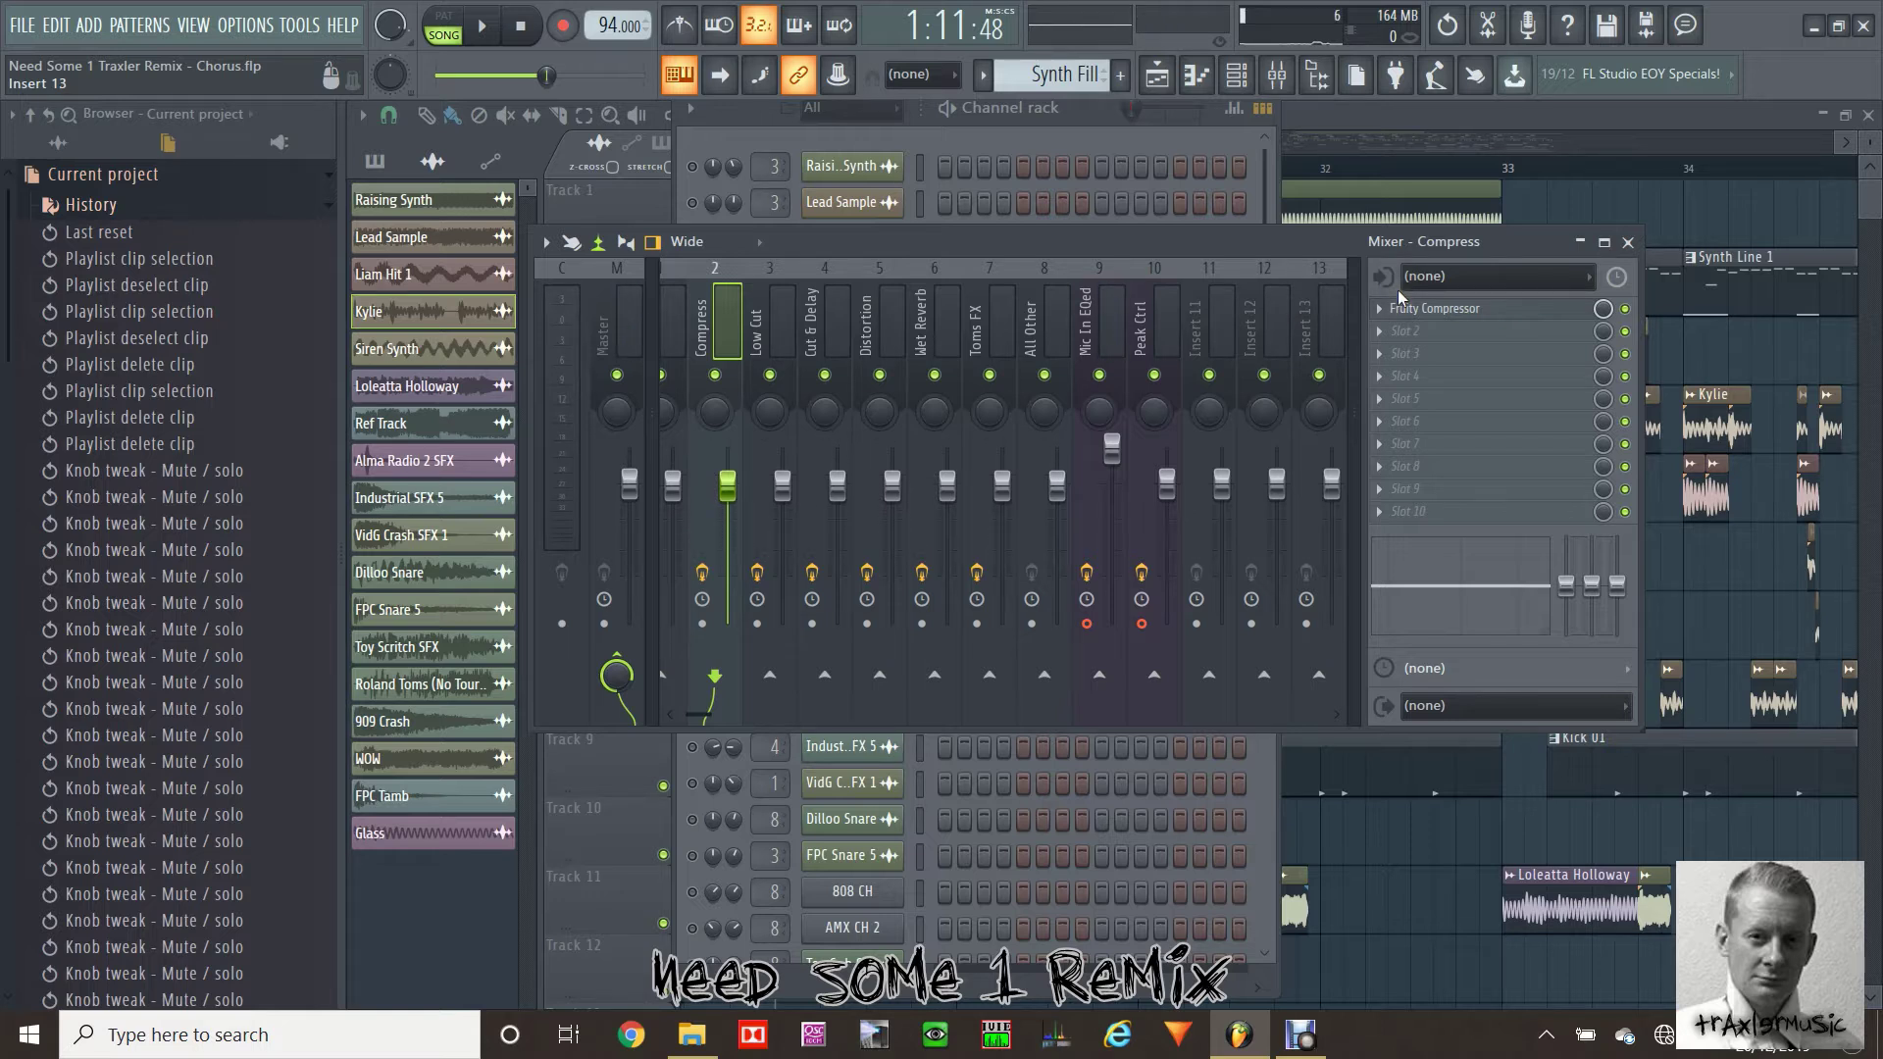
left_click(752, 106)
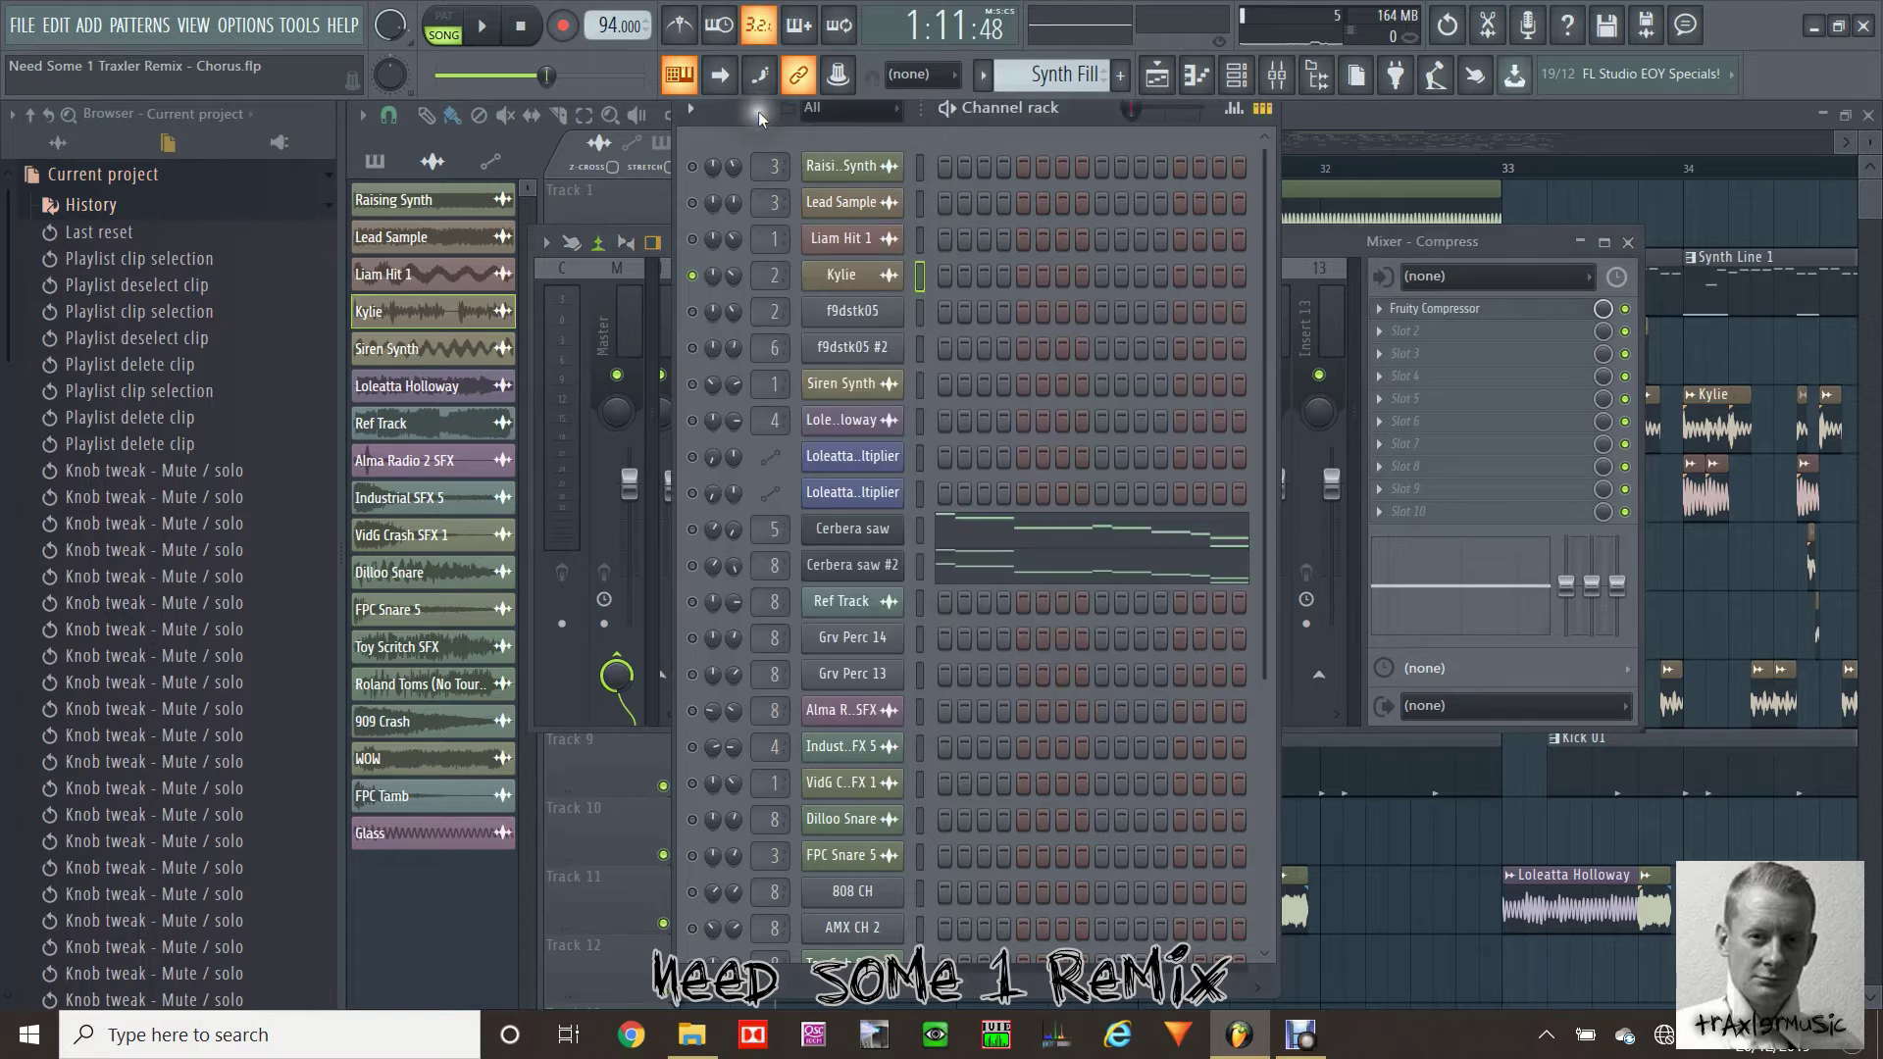
left_click(1163, 82)
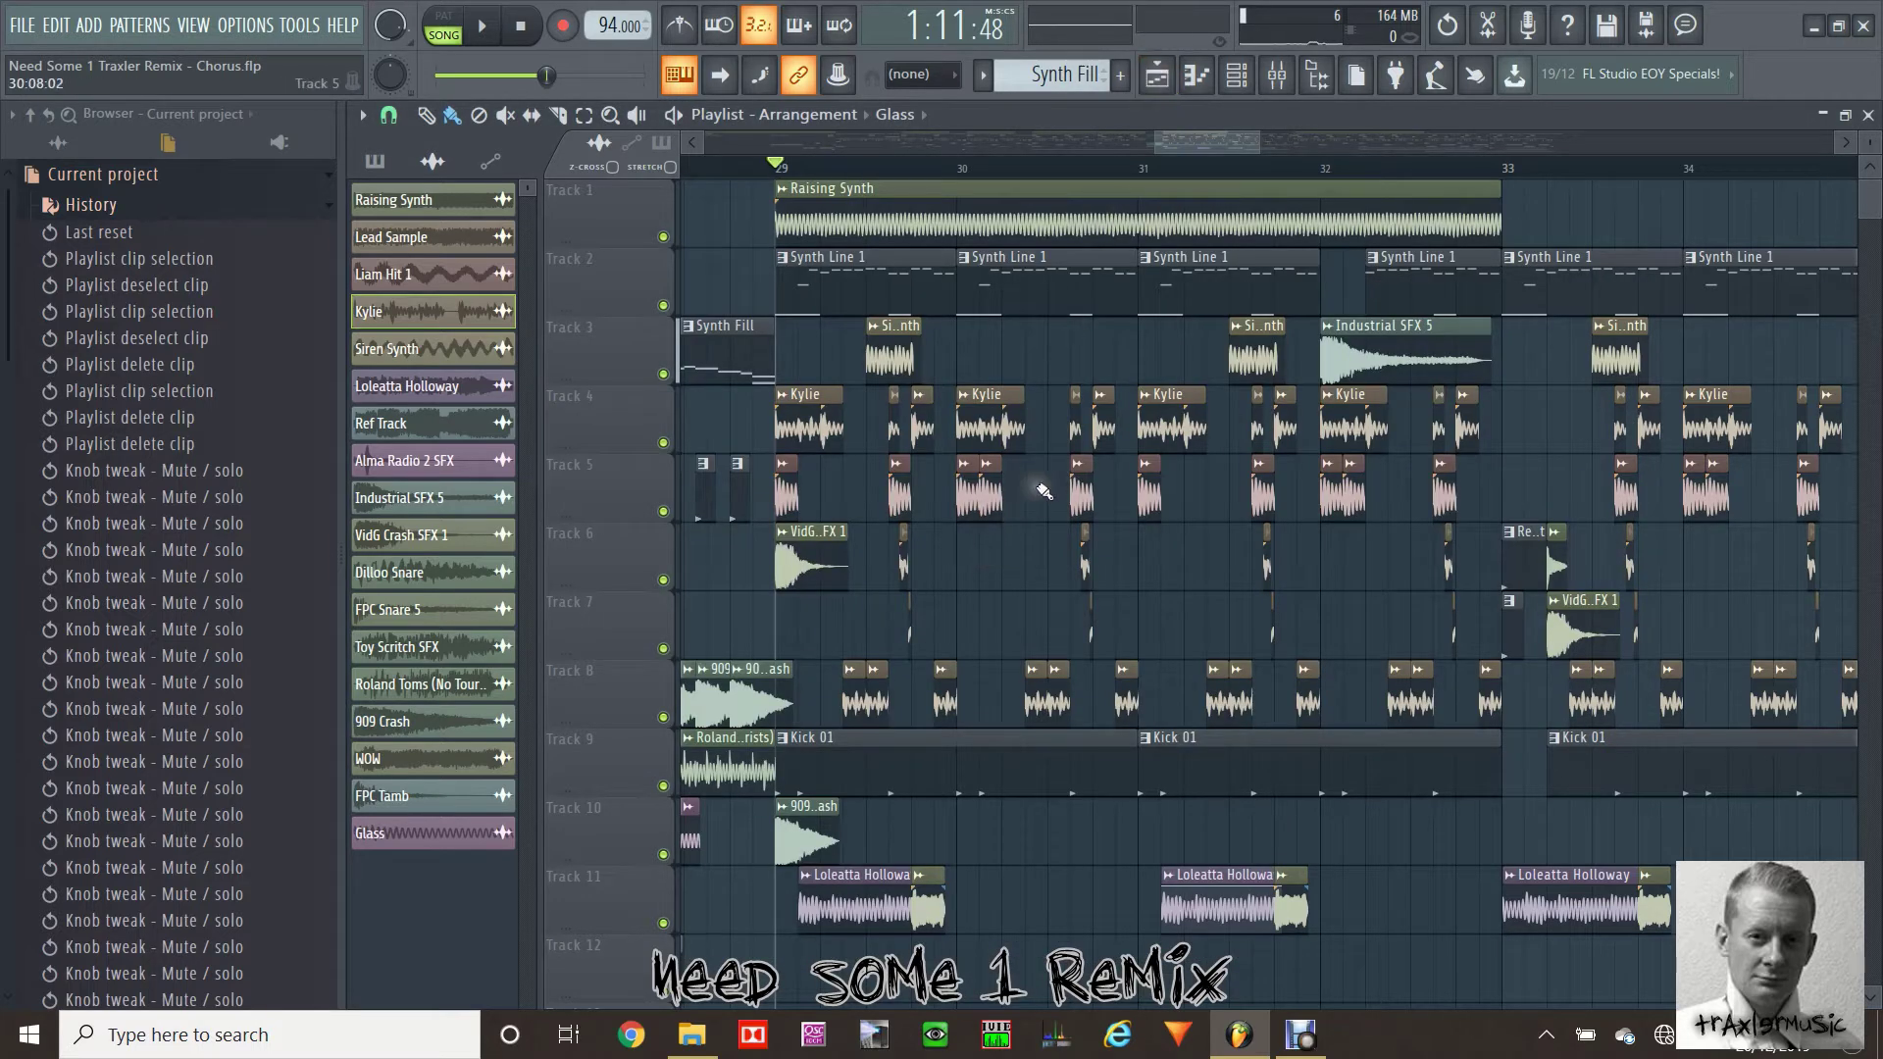
Examine the first Kylie clip at bar 29 up close and view its sampler settings
scroll(1047, 499, "down", 4)
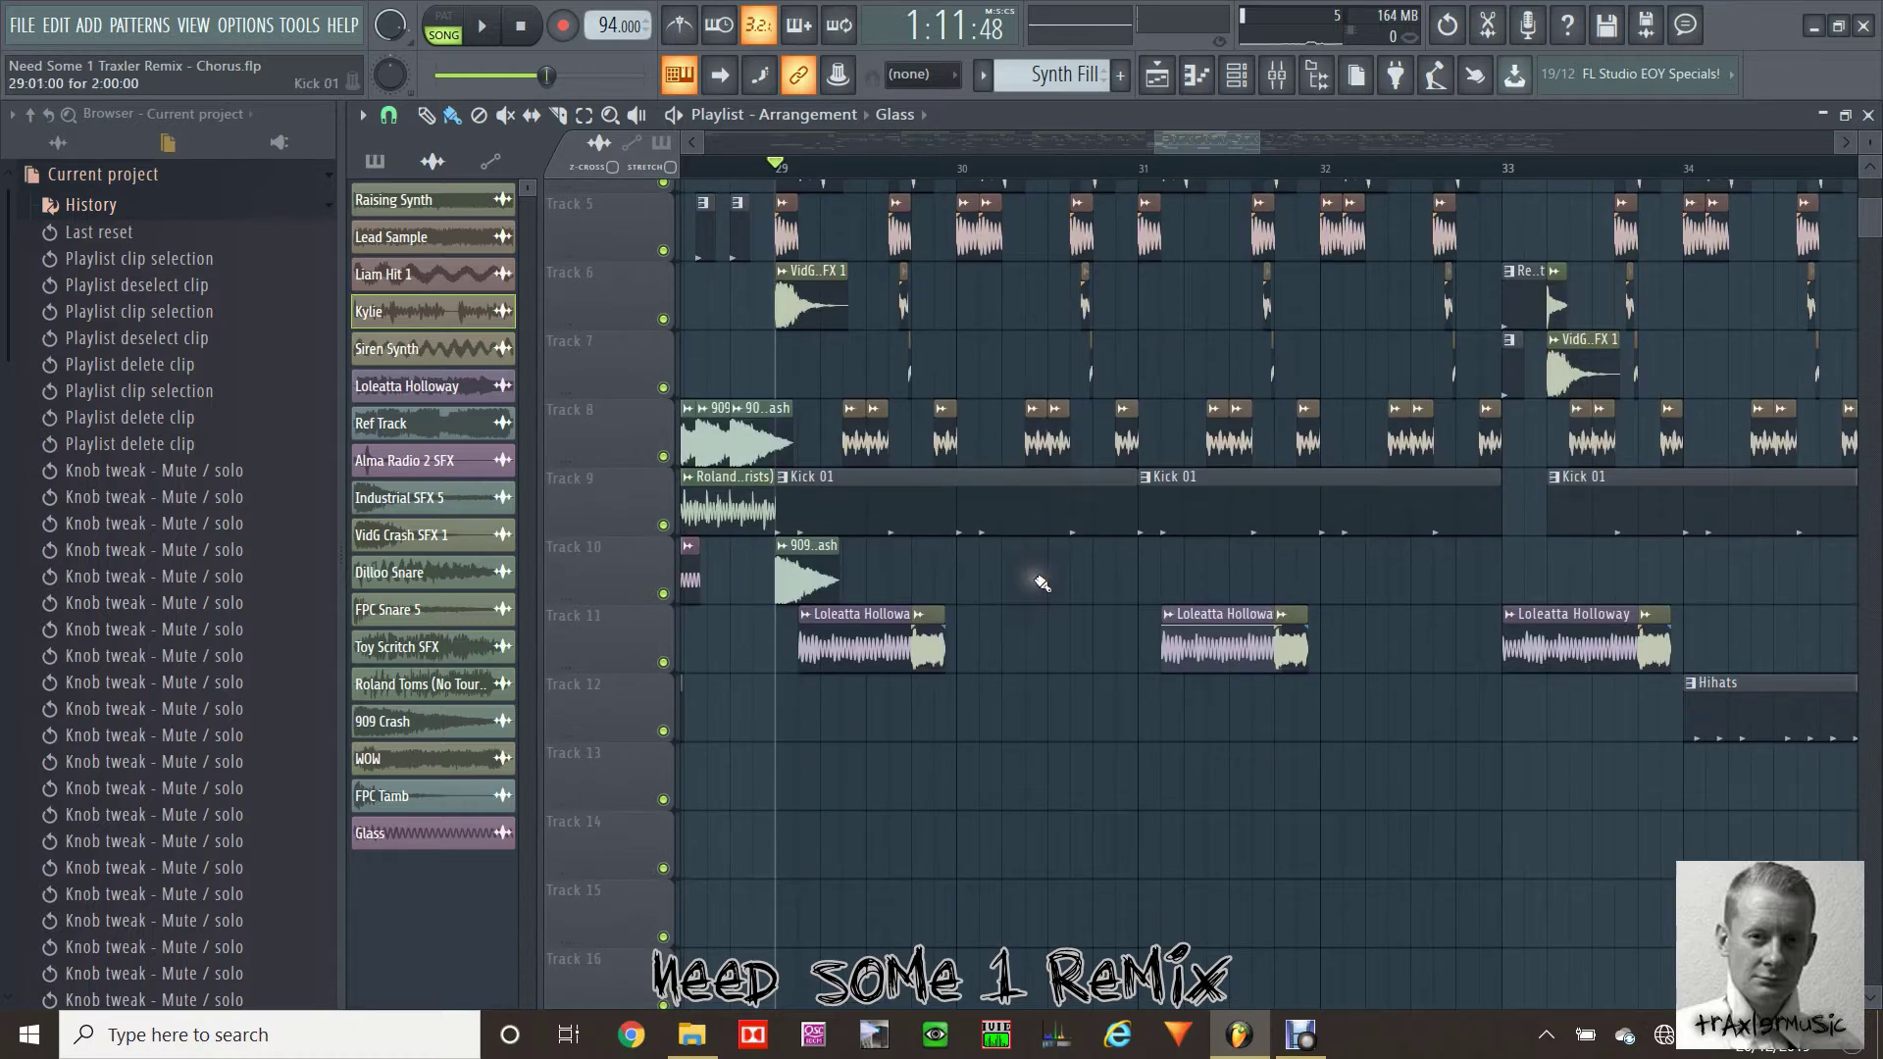
scroll(1041, 582, "up", 4)
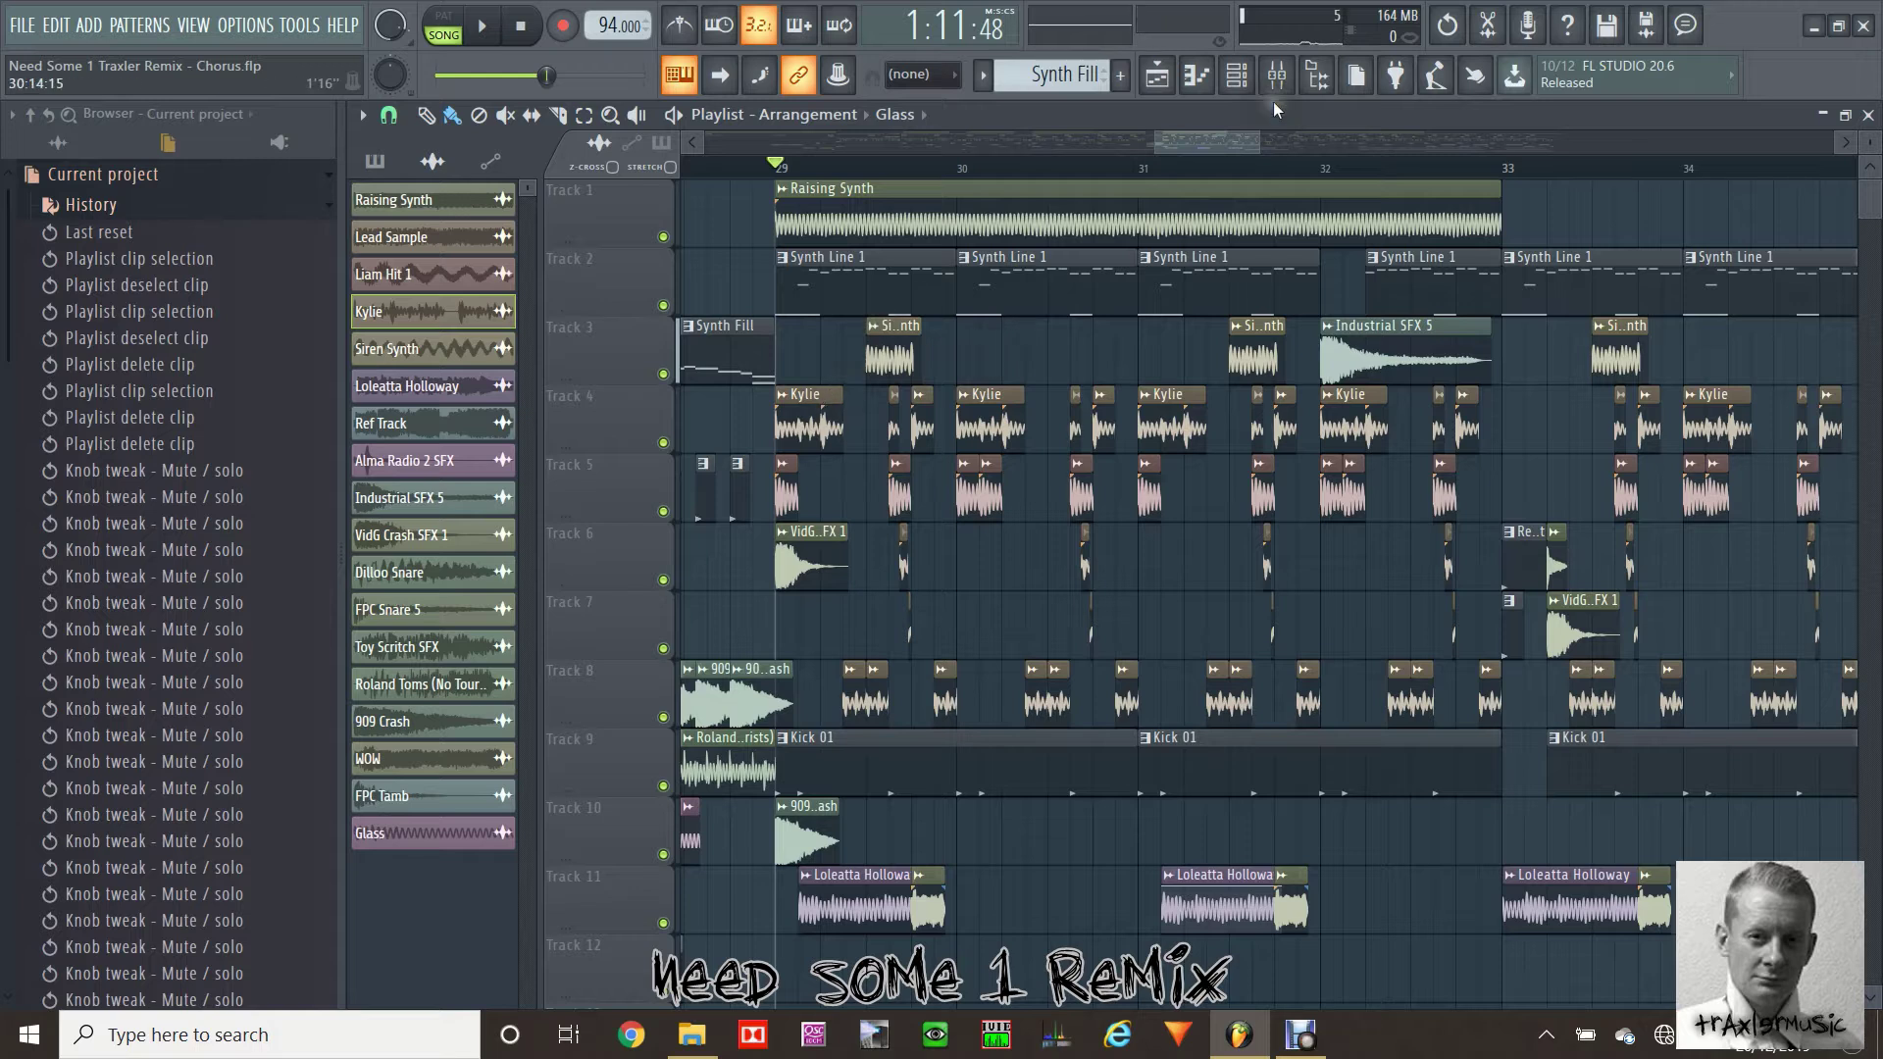
left_click_drag(1260, 145, 1186, 151)
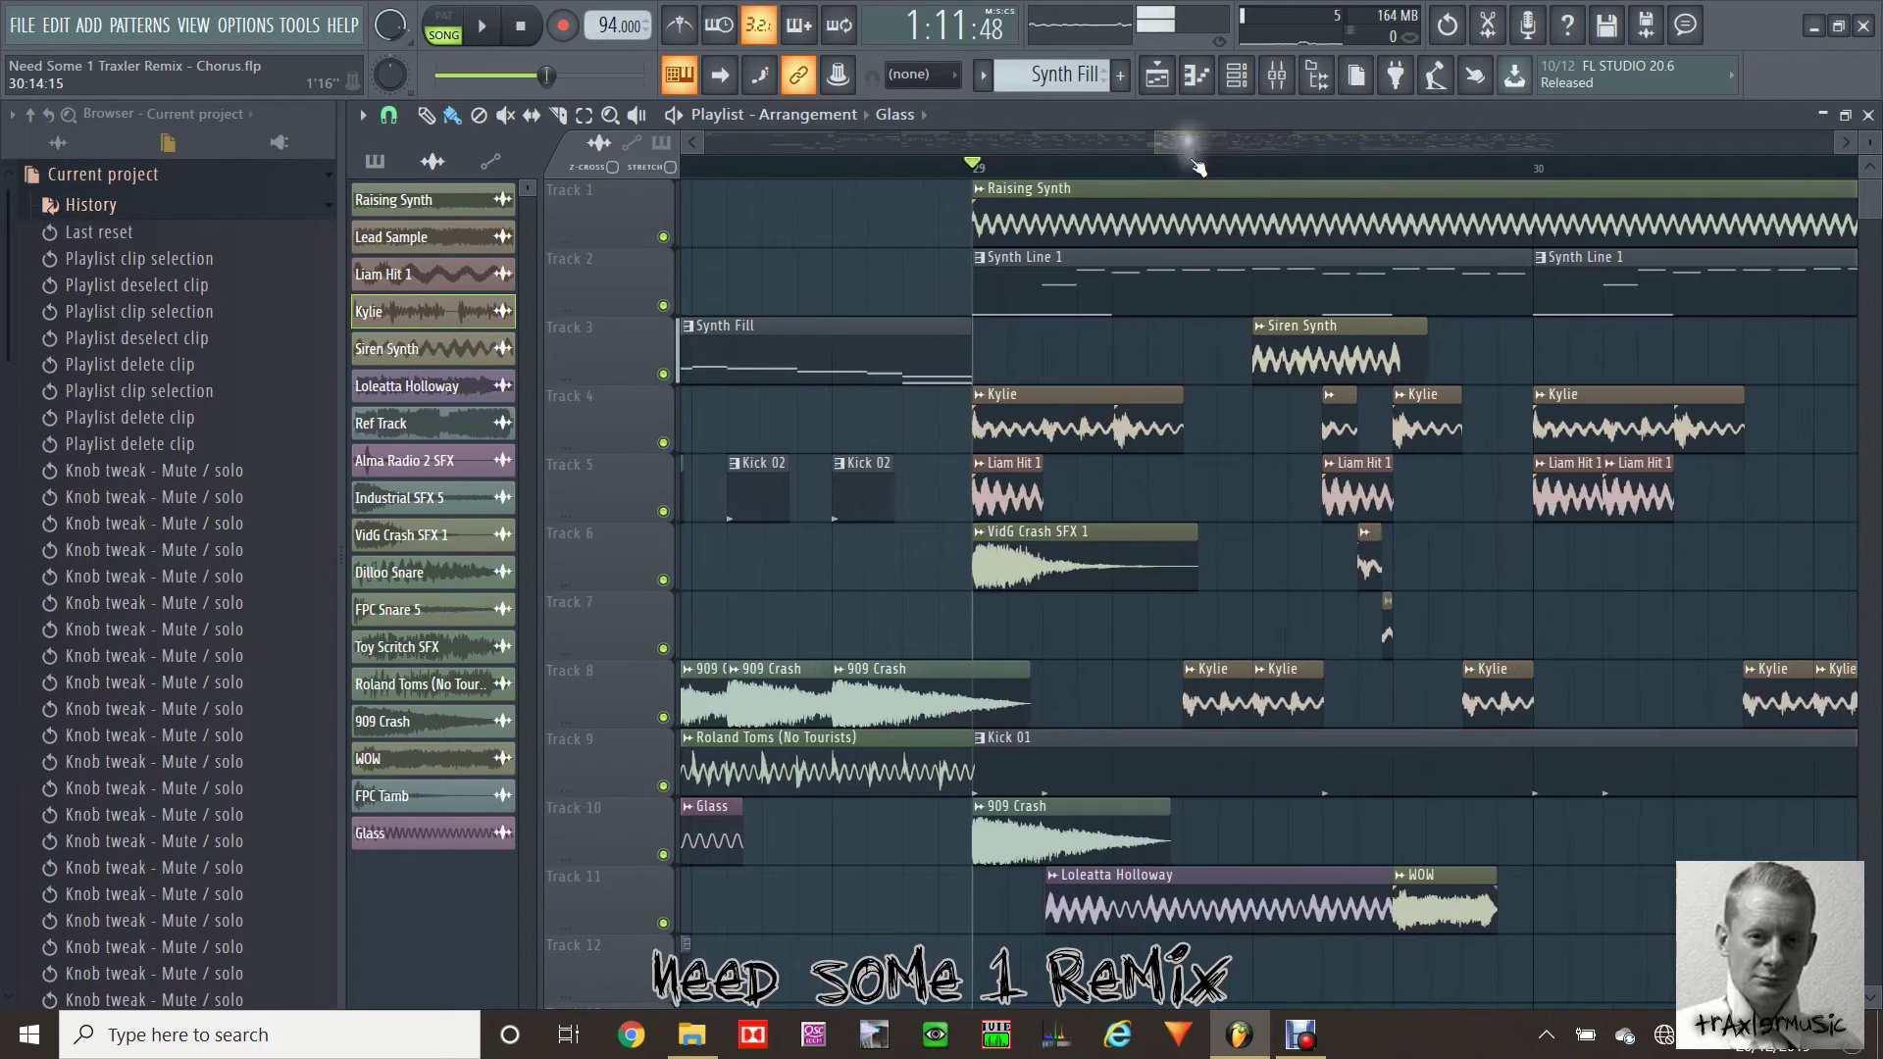
double_click(1020, 417)
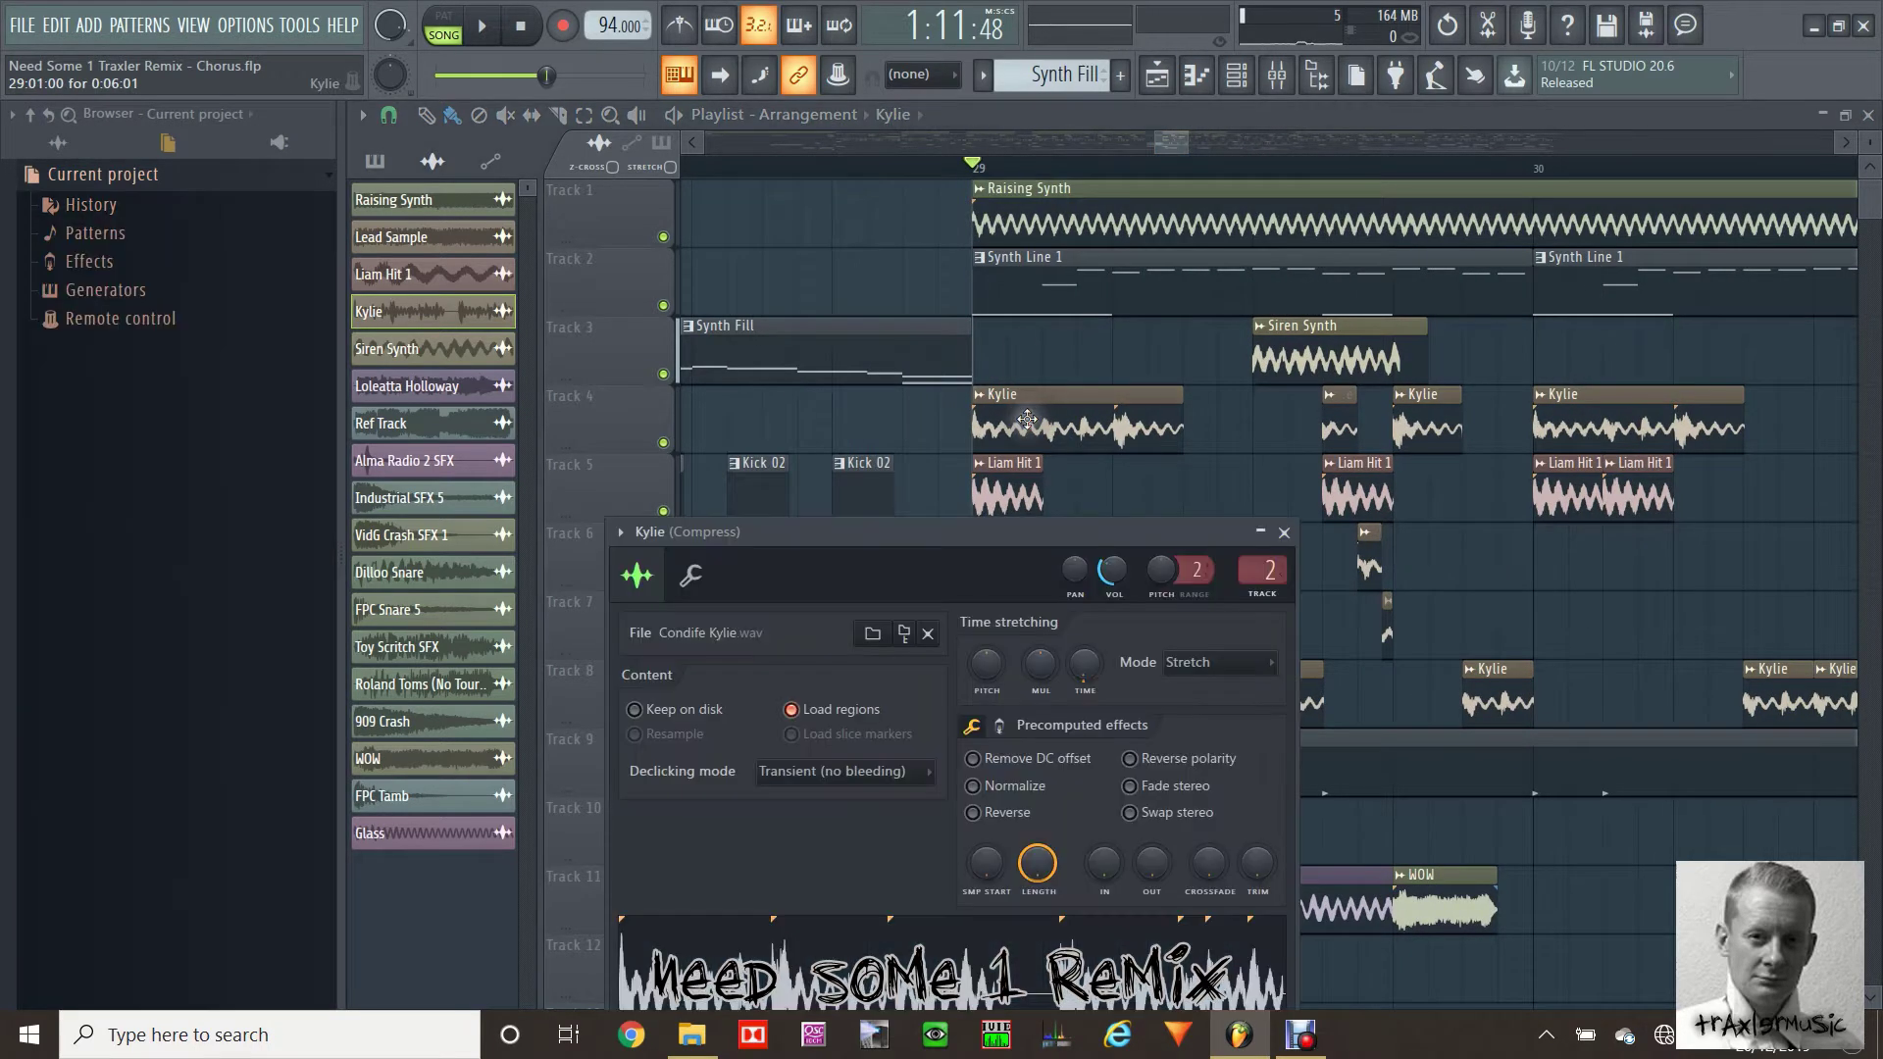
left_click(1287, 533)
Play the soloed Kylie chops twice from bar 29
key("space")
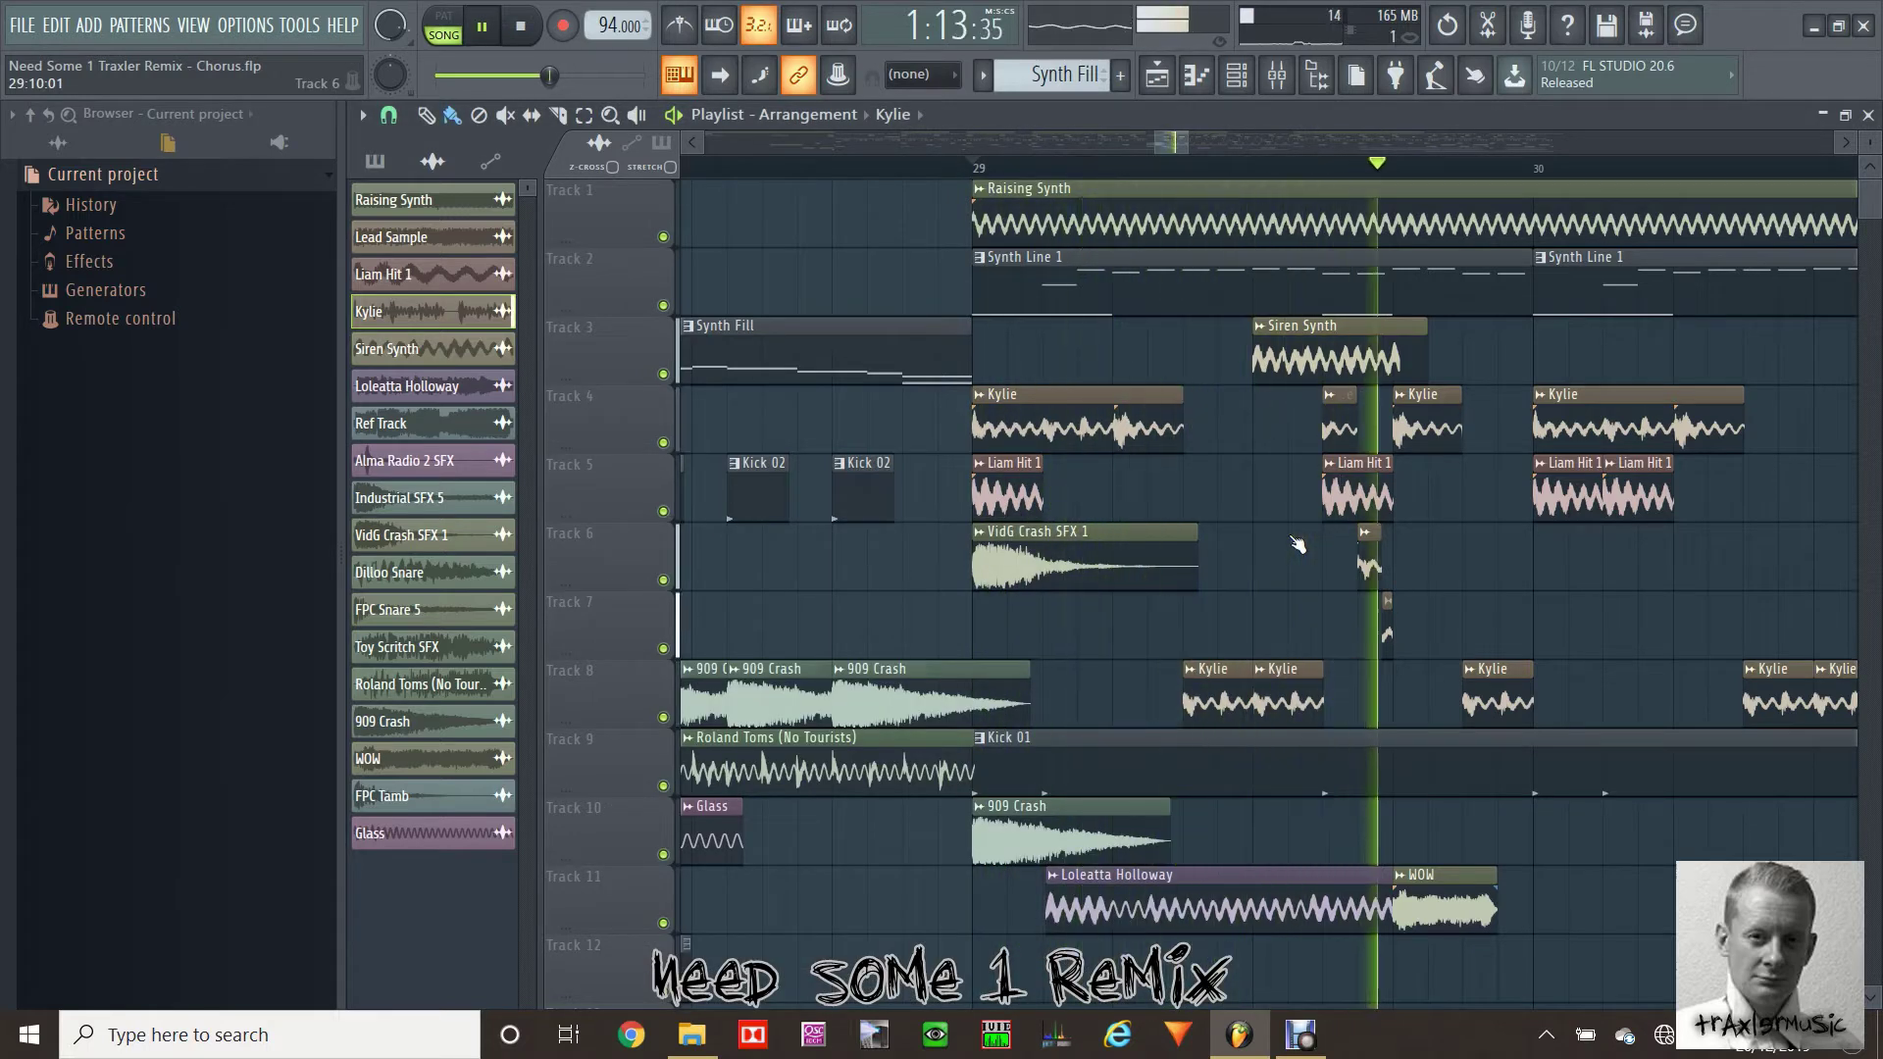
key("space")
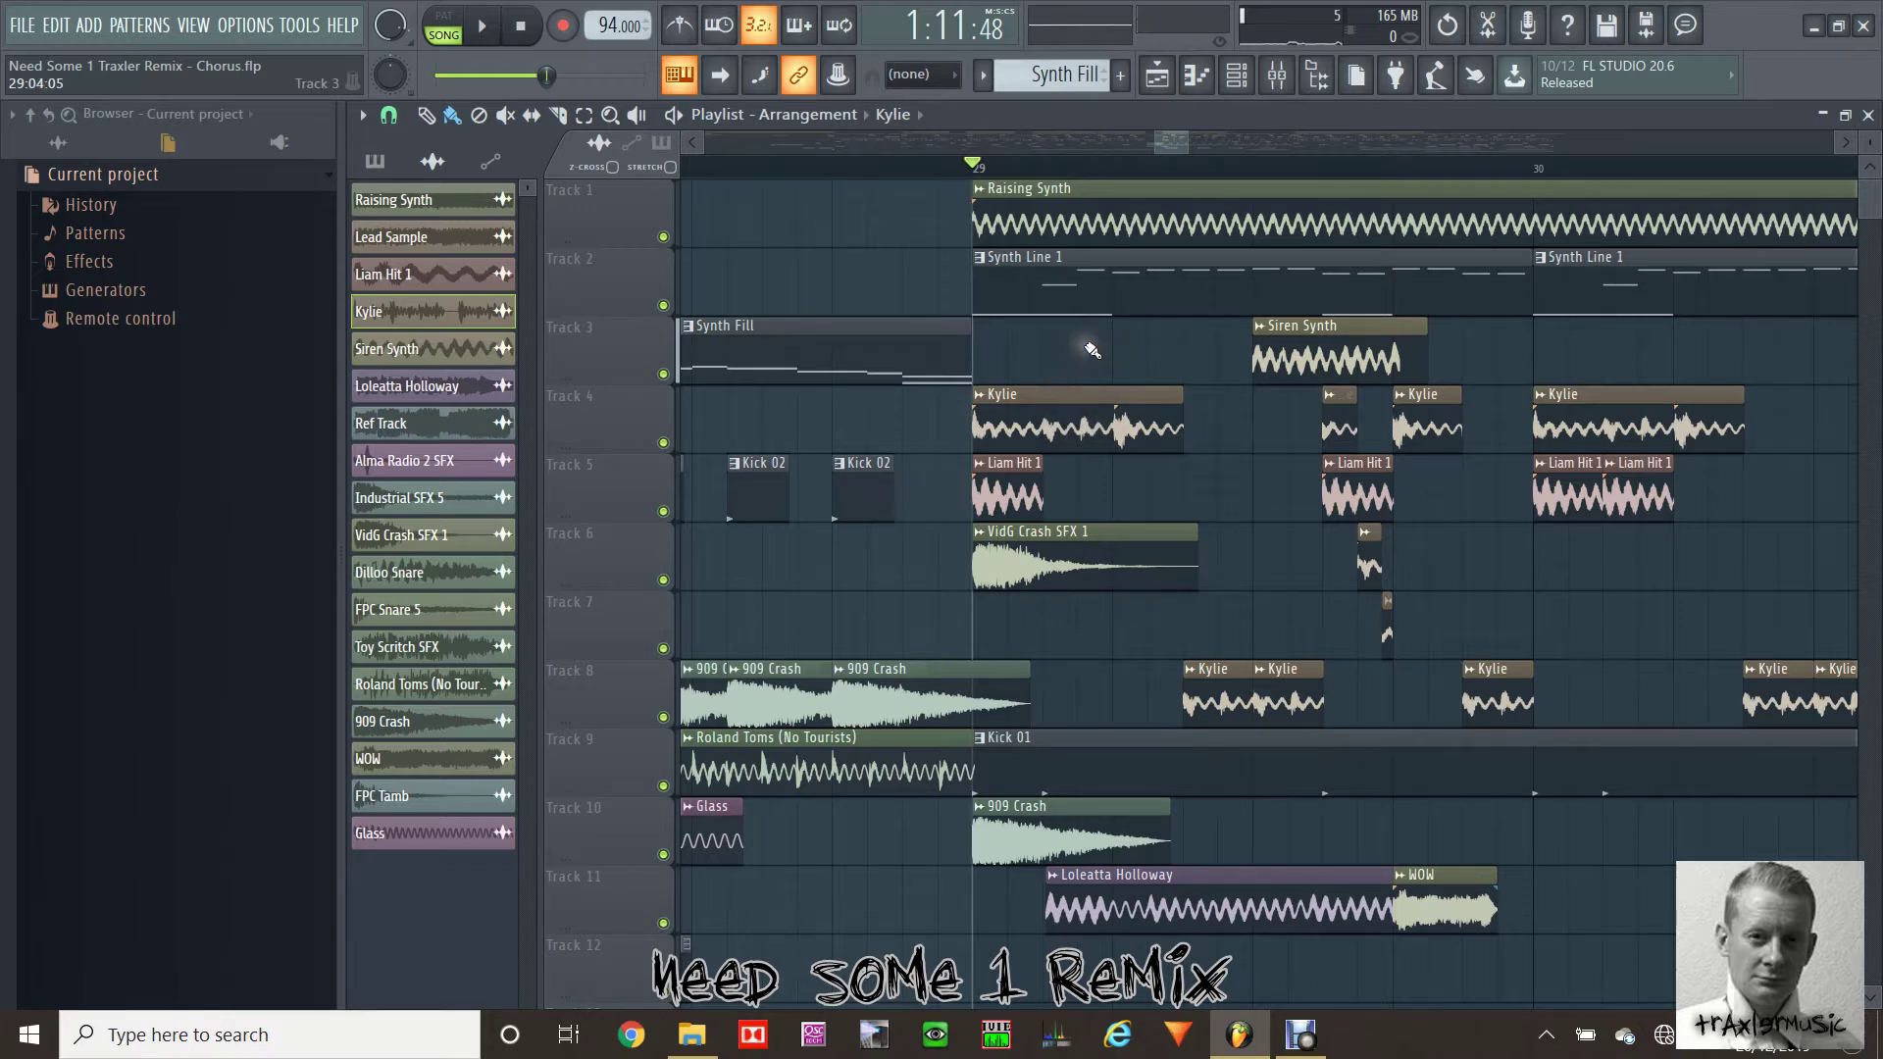
key("space")
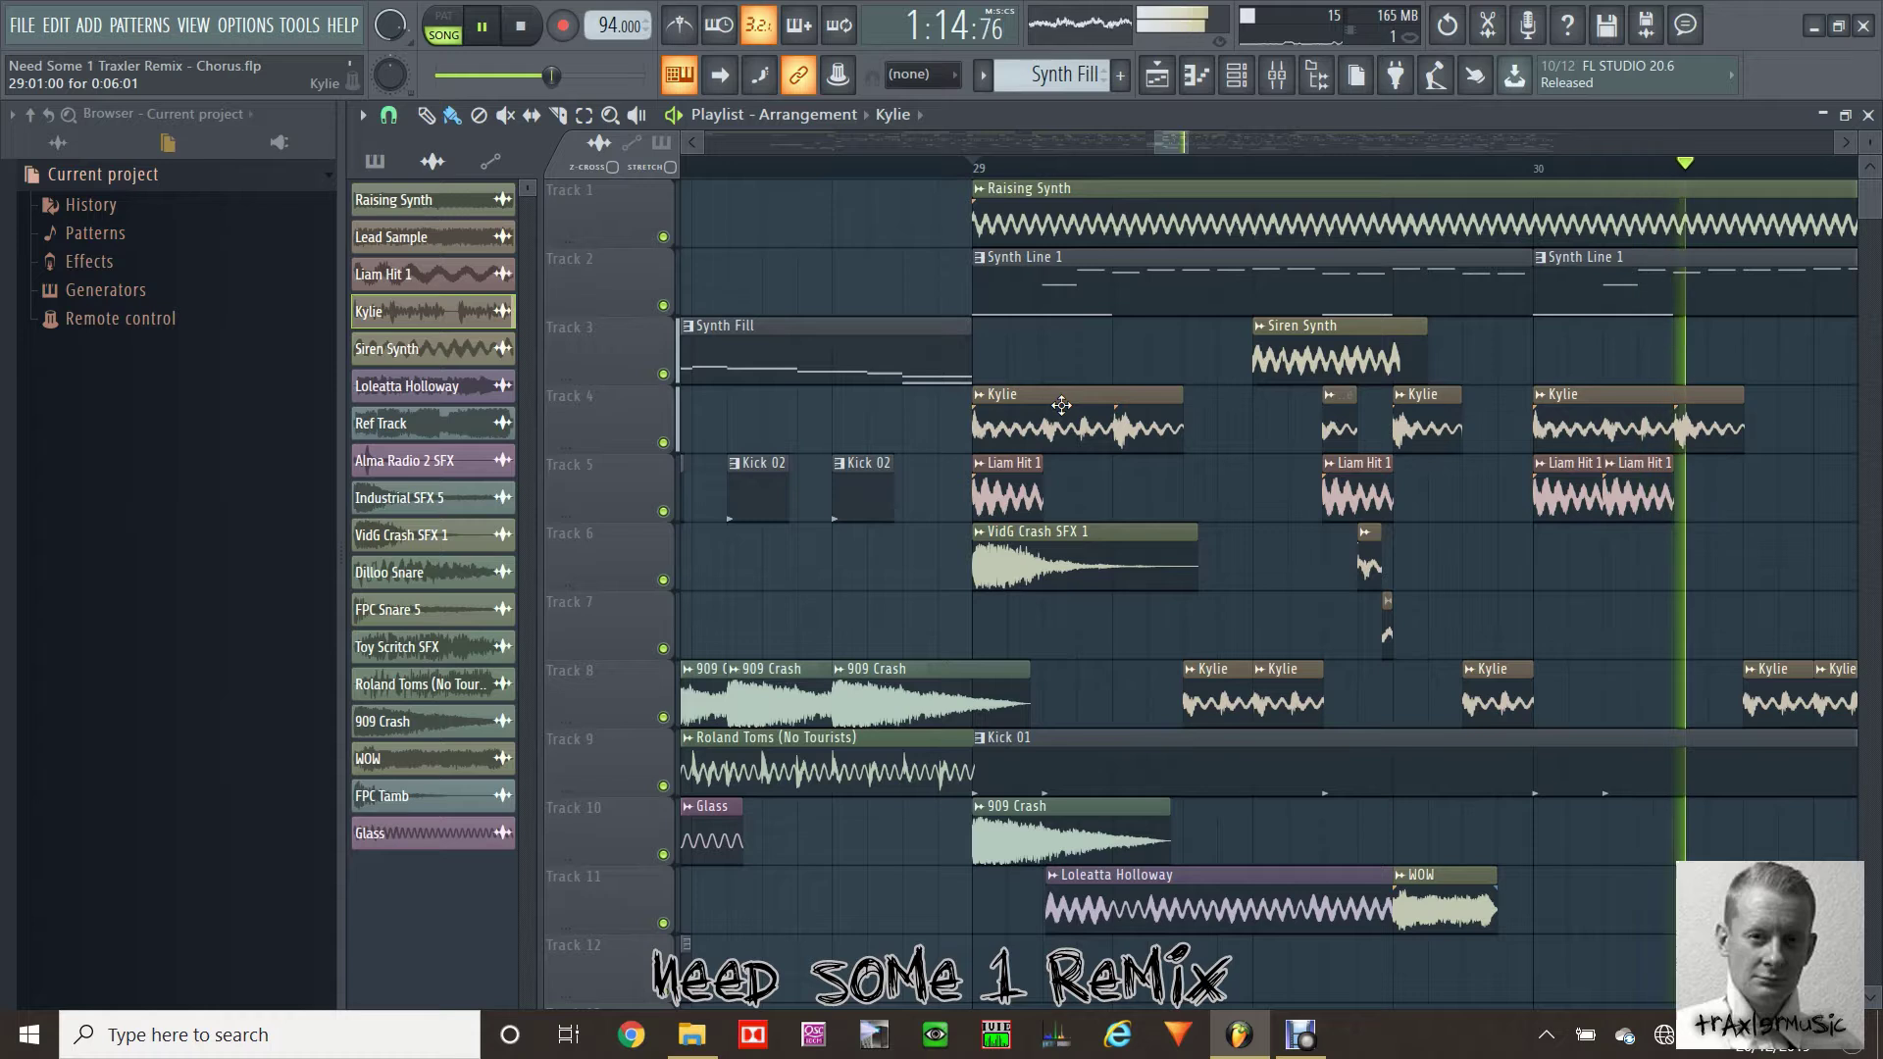
key("space")
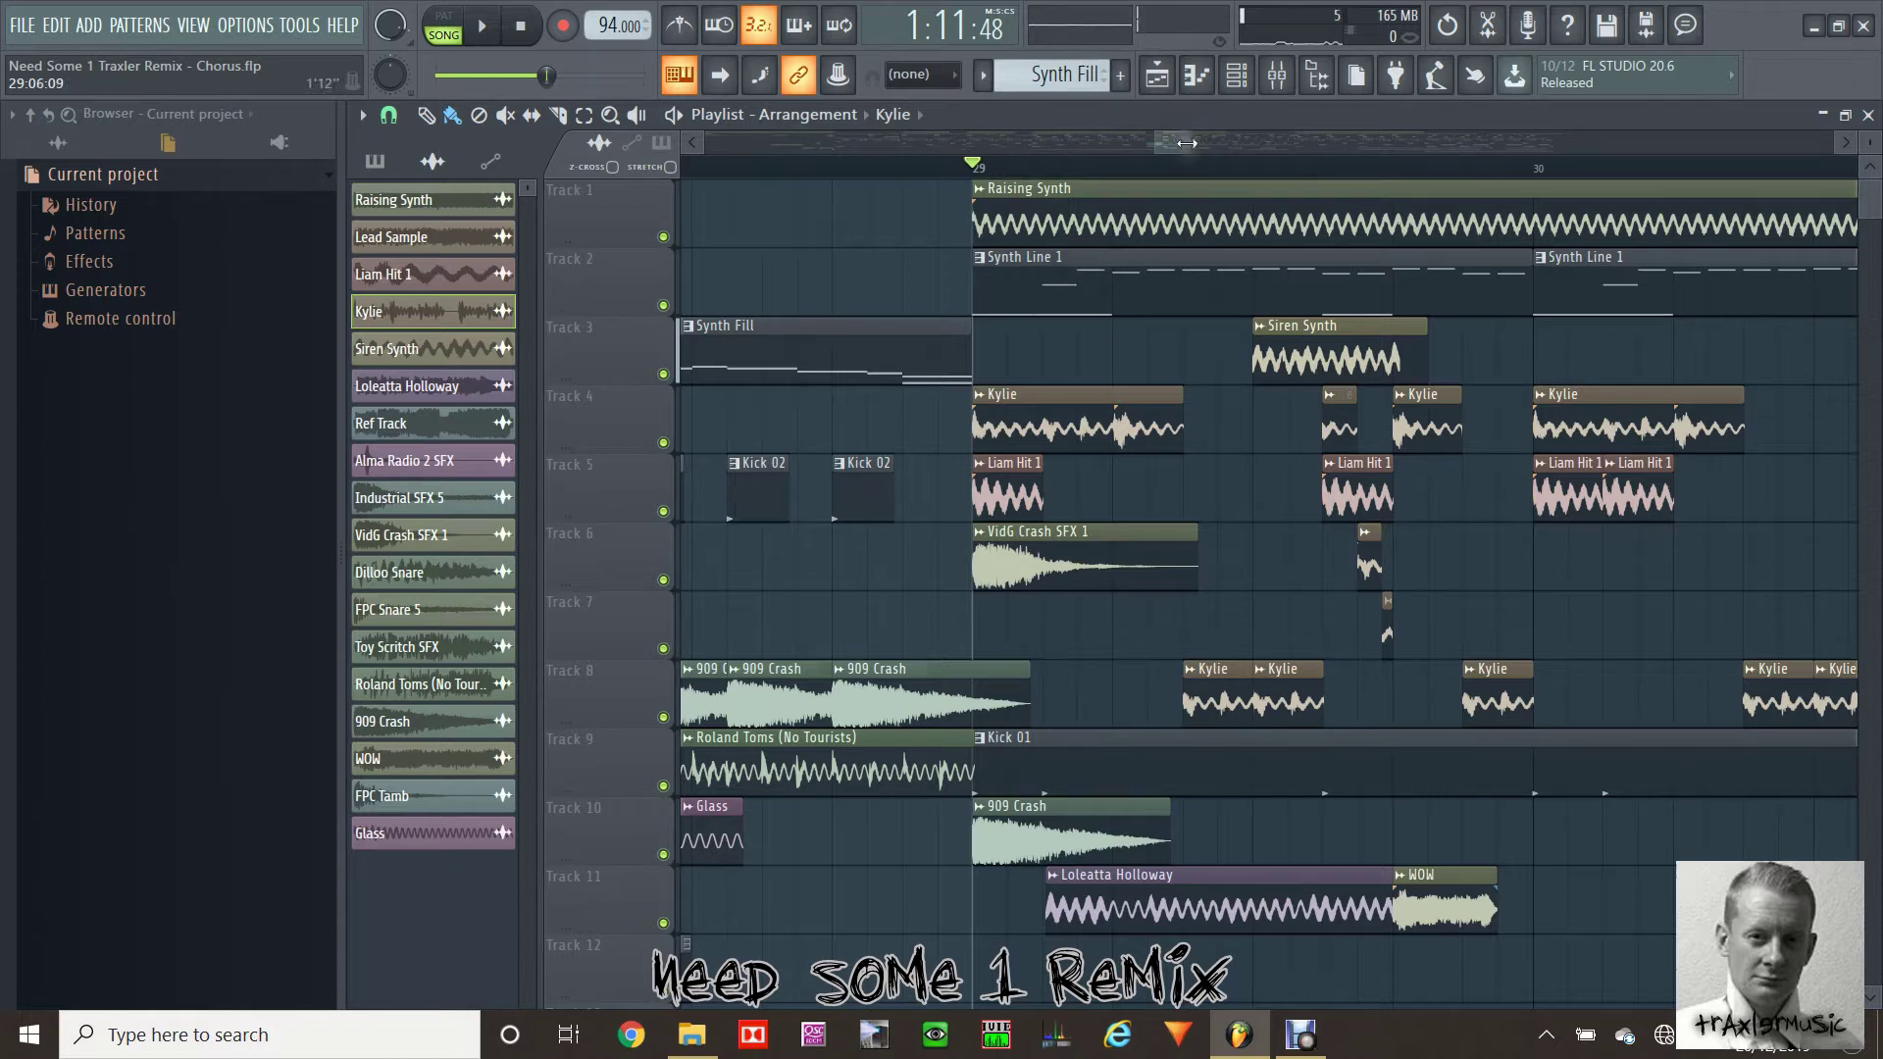
Unmute the Cerbera saw and Cerbera saw #2 channels of the Synth Line 1 pattern and play the section from bar 29
double_click(1114, 287)
key("F6")
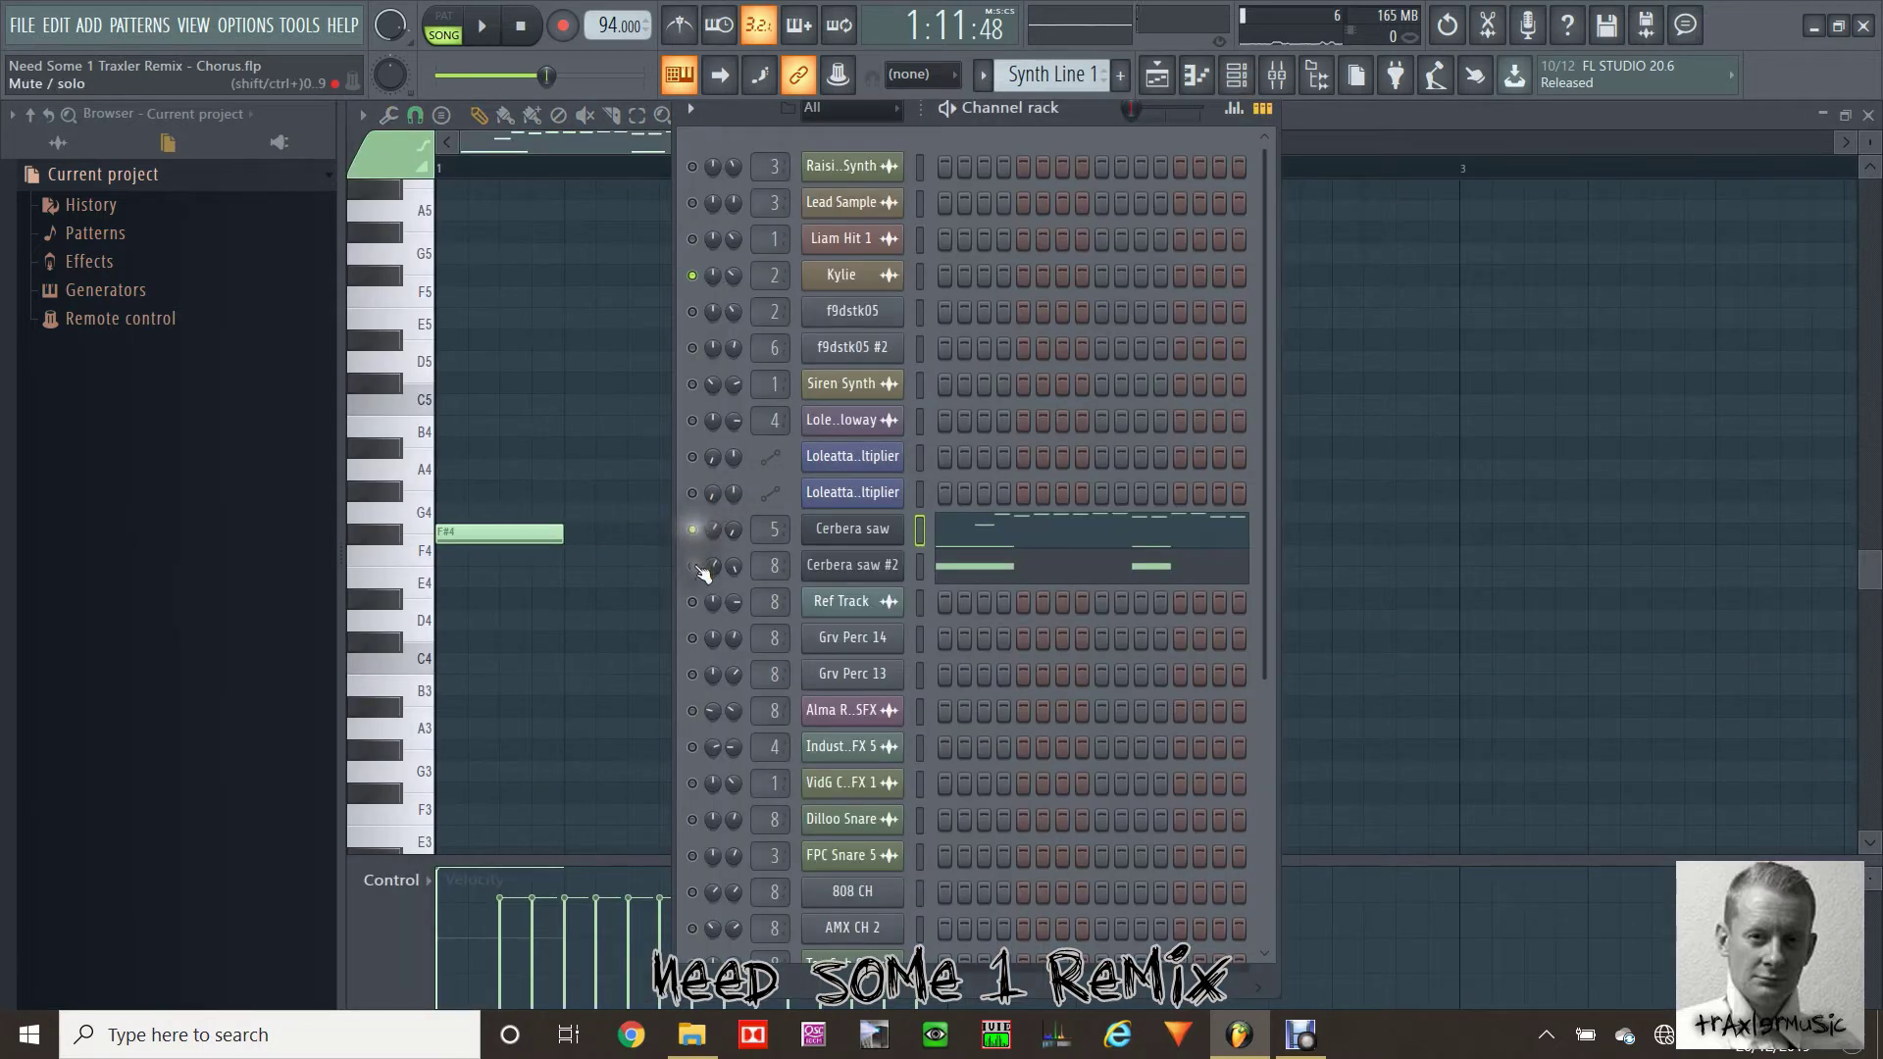
left_click(1157, 75)
key("space")
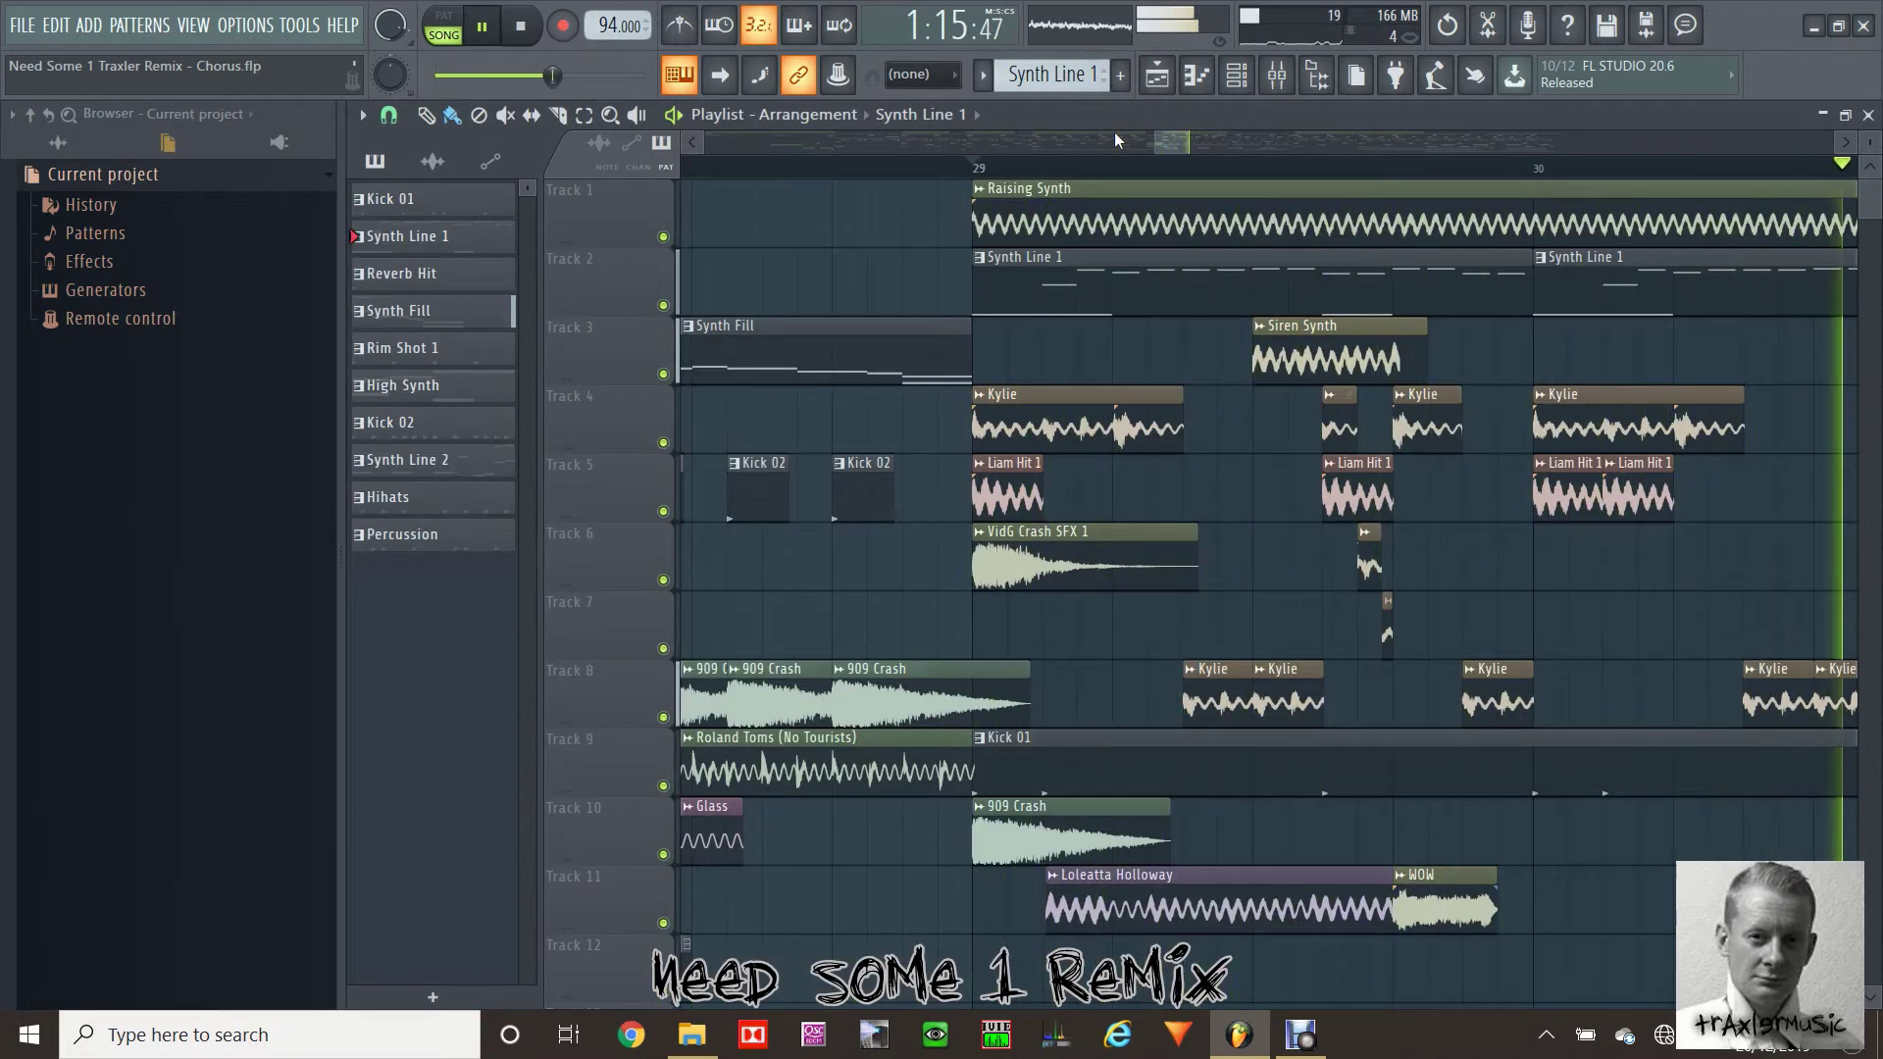
key("space")
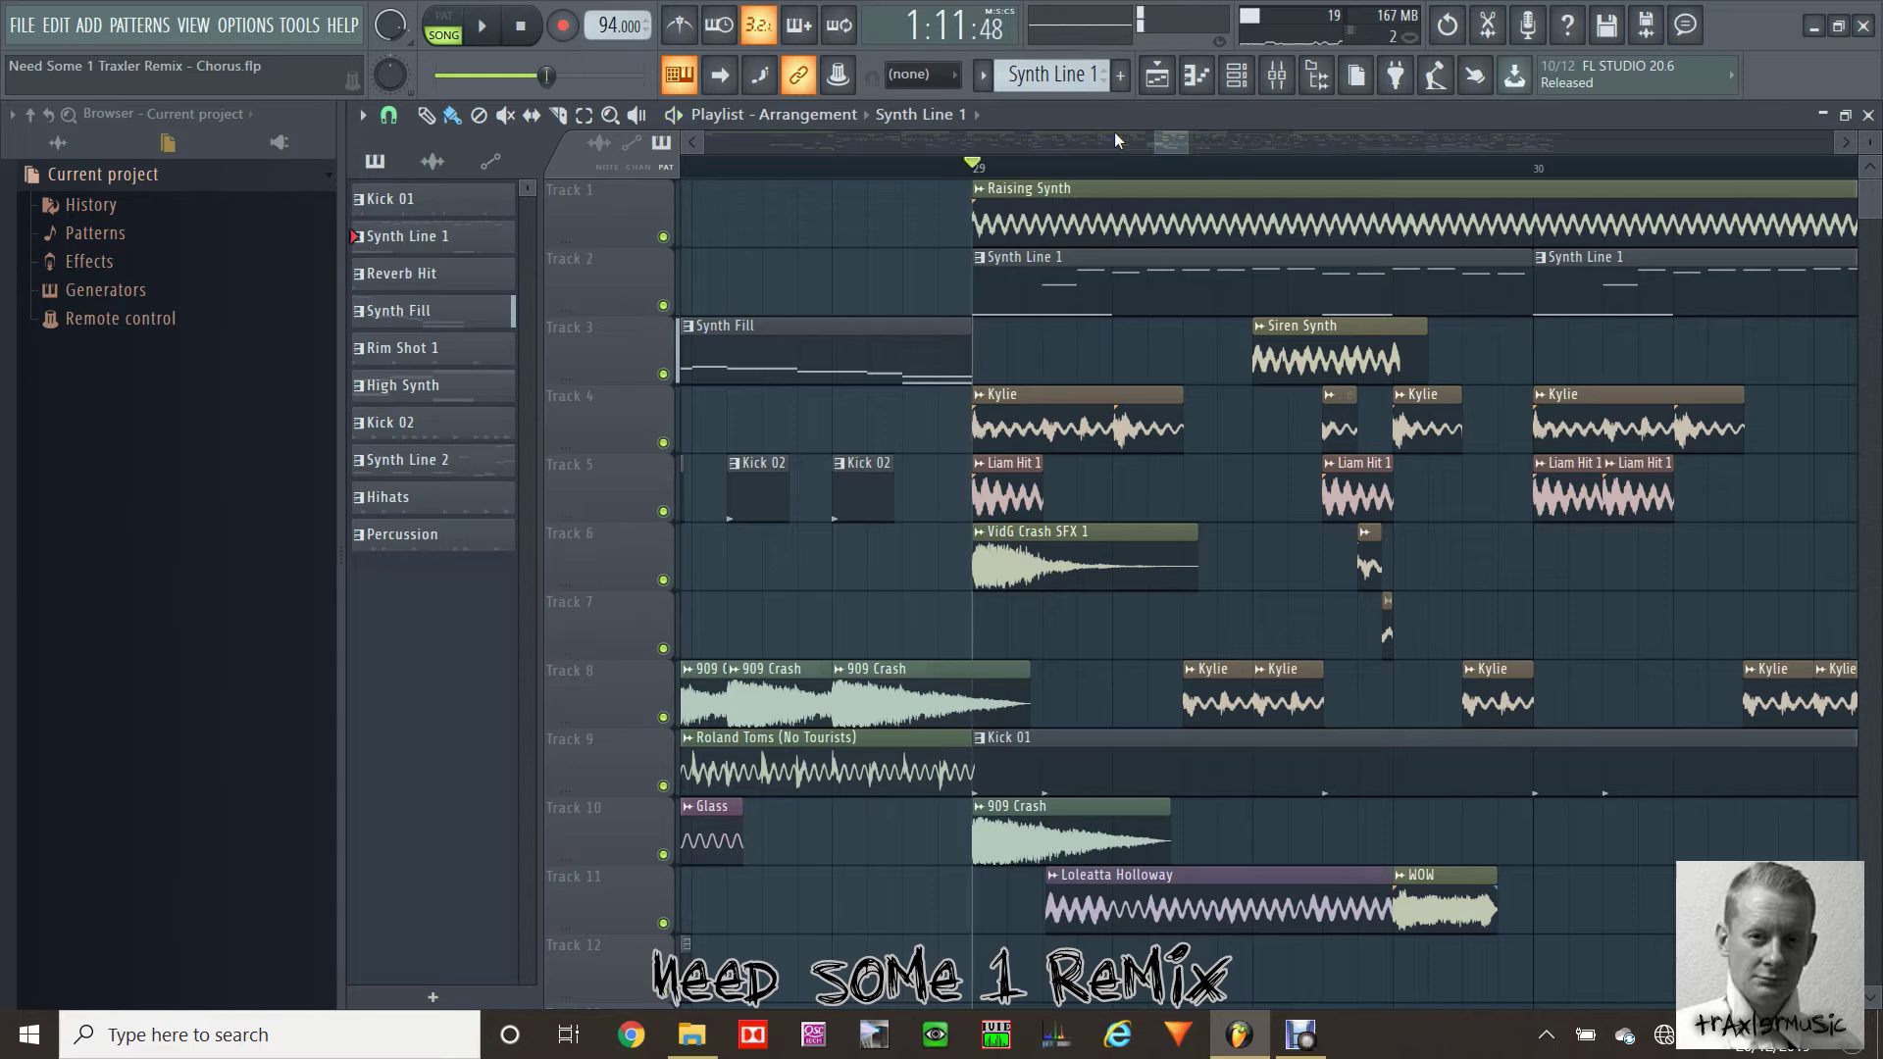
View the Liam Hit 1 sample's settings, unmute its channel and play the section from bar 29
double_click(1013, 497)
key("z")
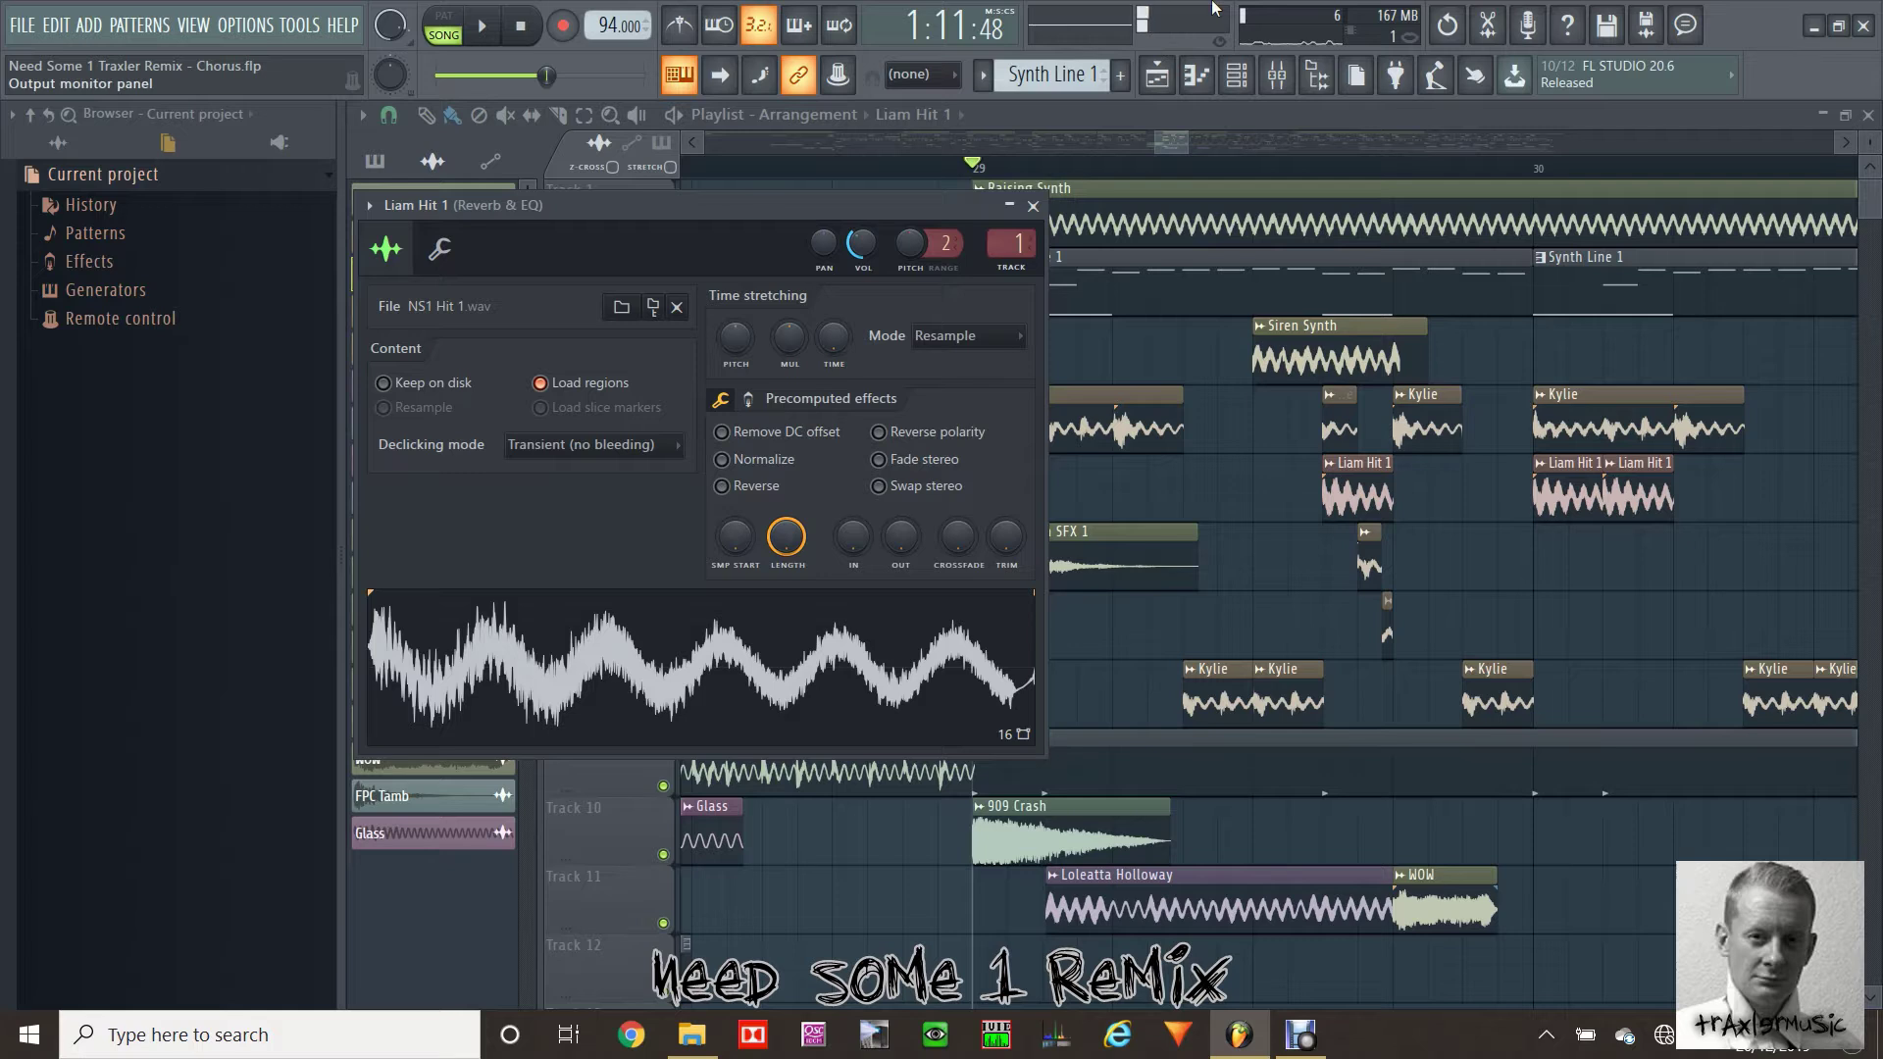
left_click(1237, 75)
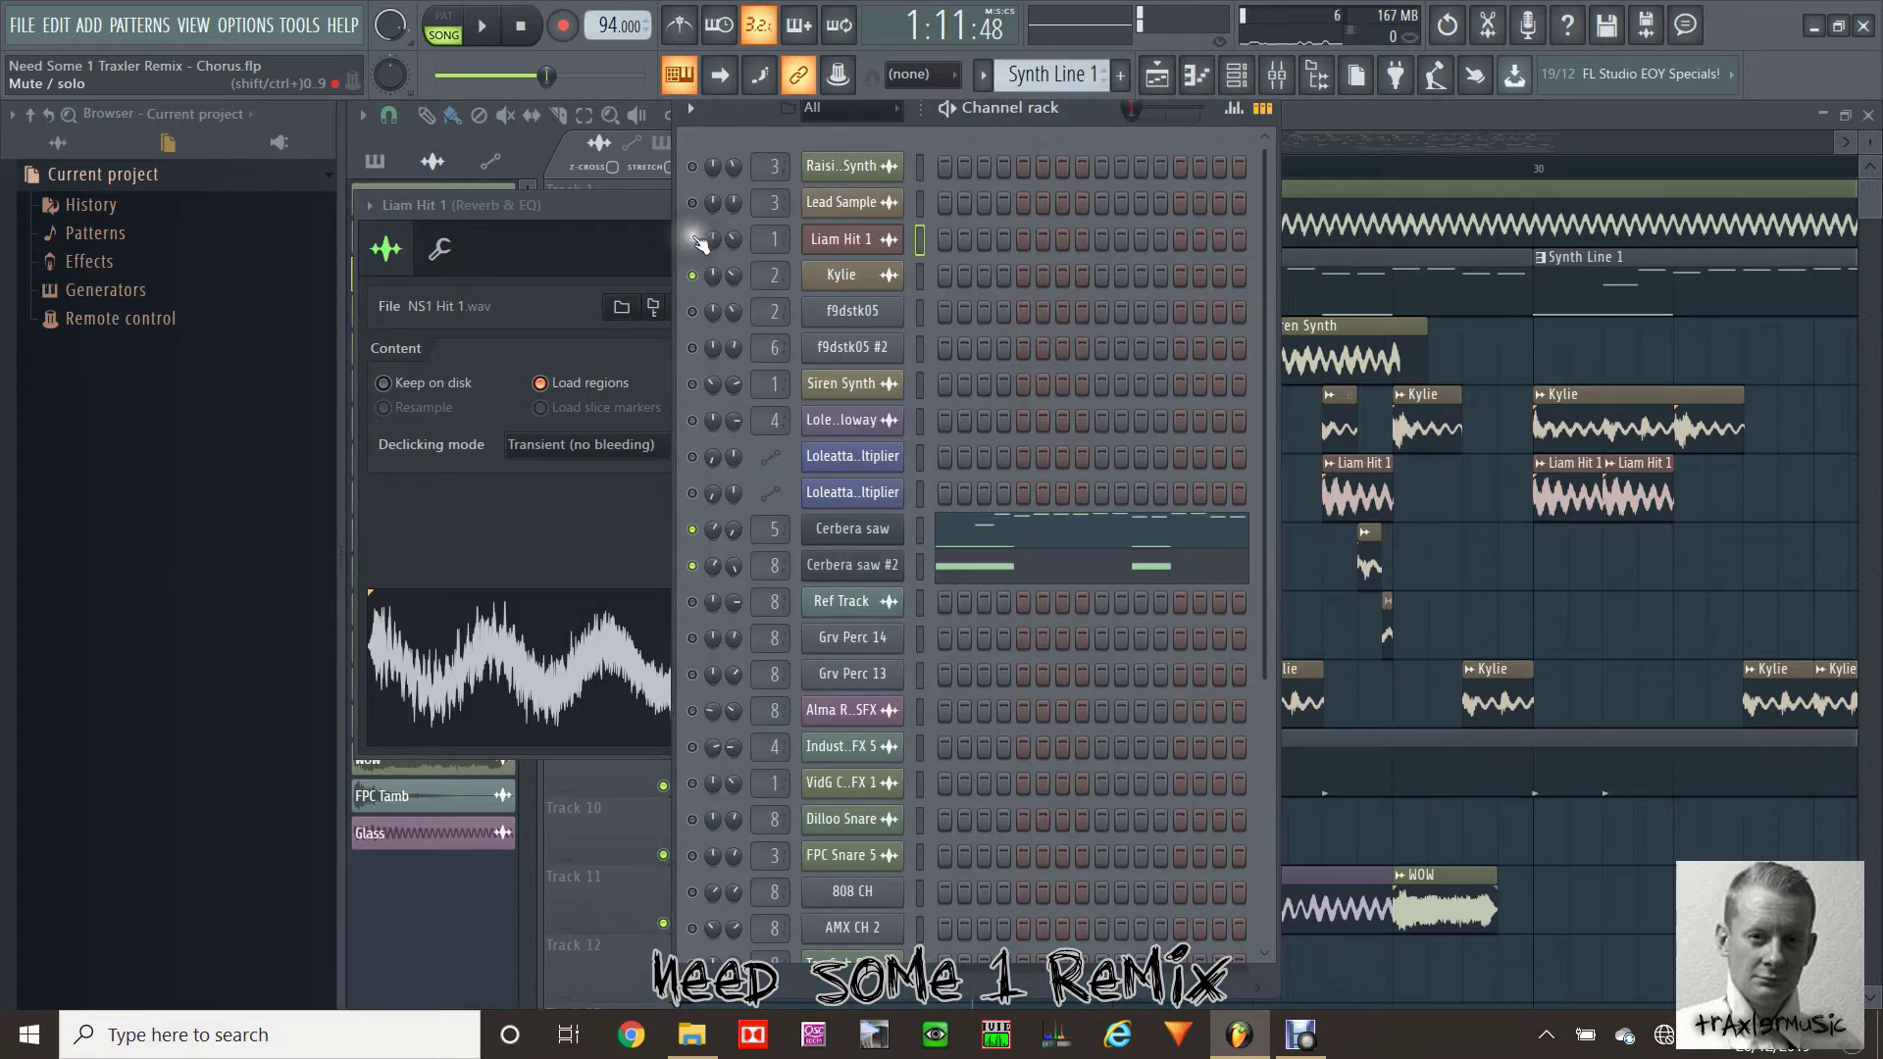
left_click(1154, 85)
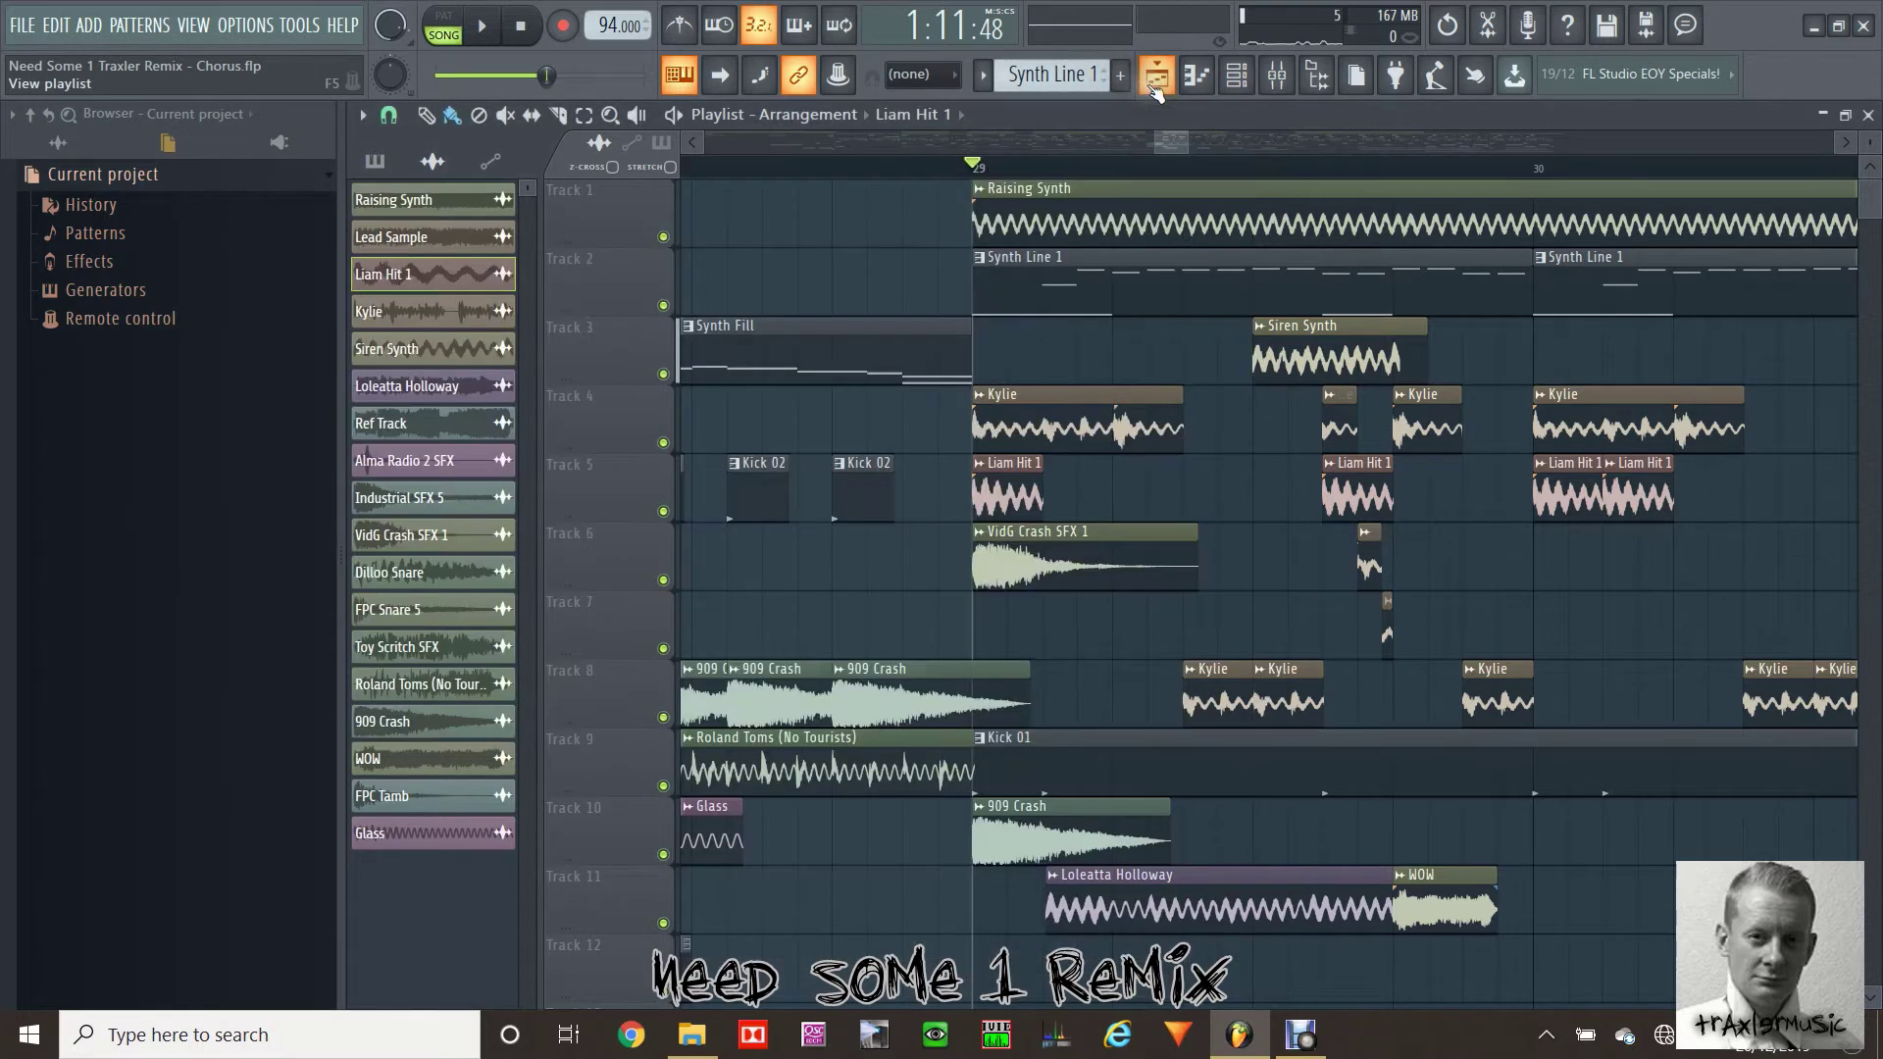
key("space")
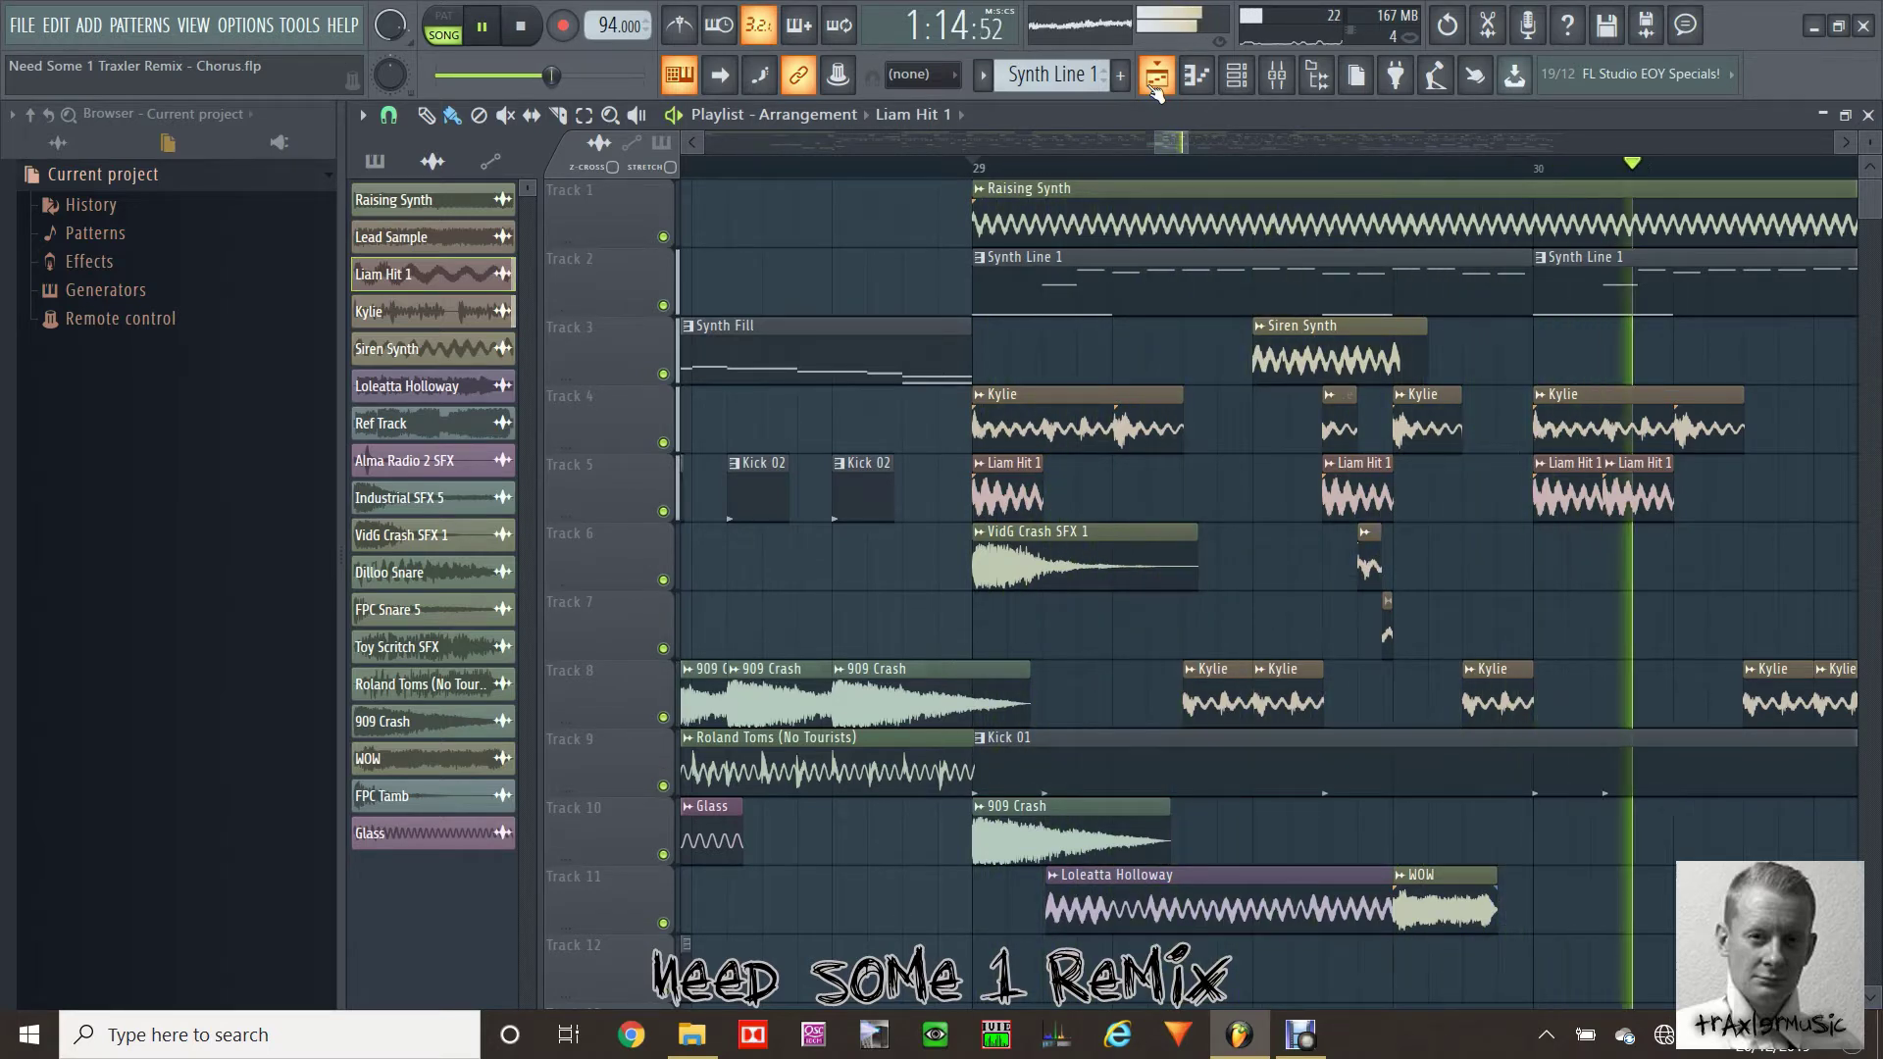
key("space")
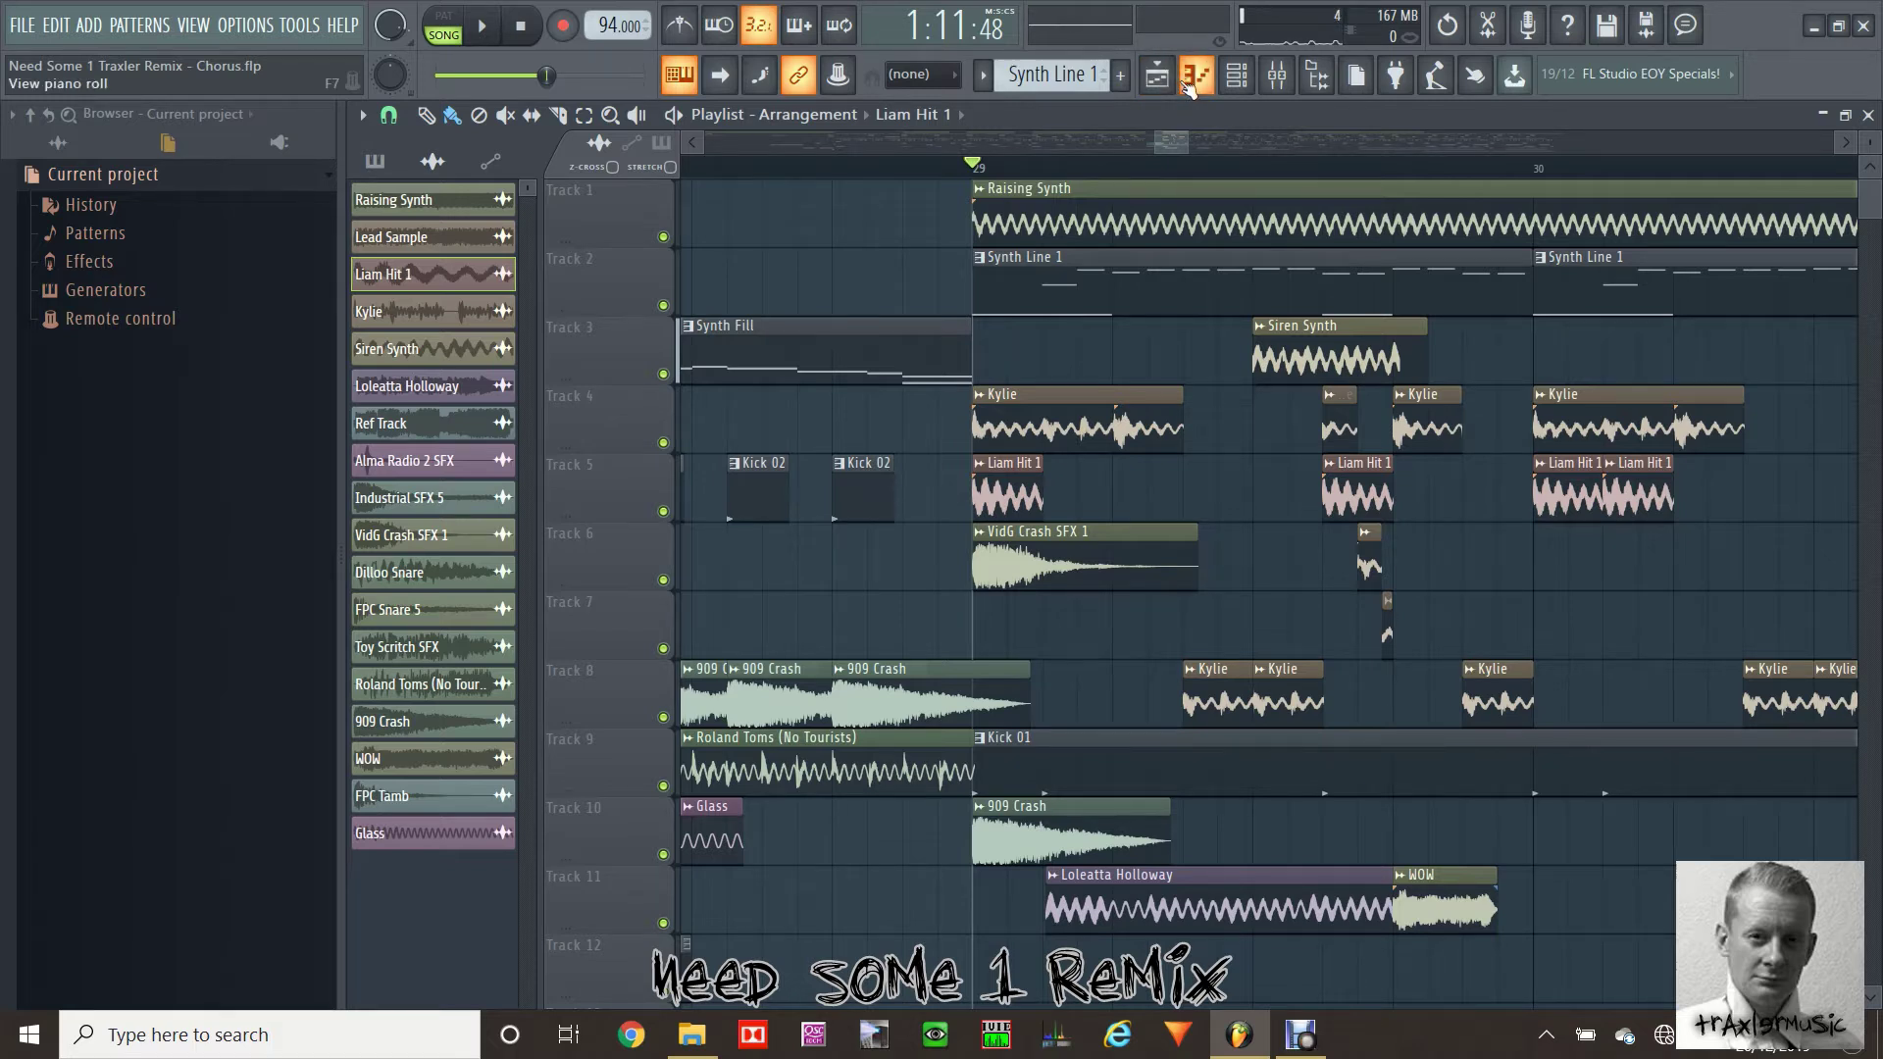
Unmute and select the f9dstk05 channel of the Kick 01 pattern and play the section from bar 29
scroll(1137, 549, "down", 3)
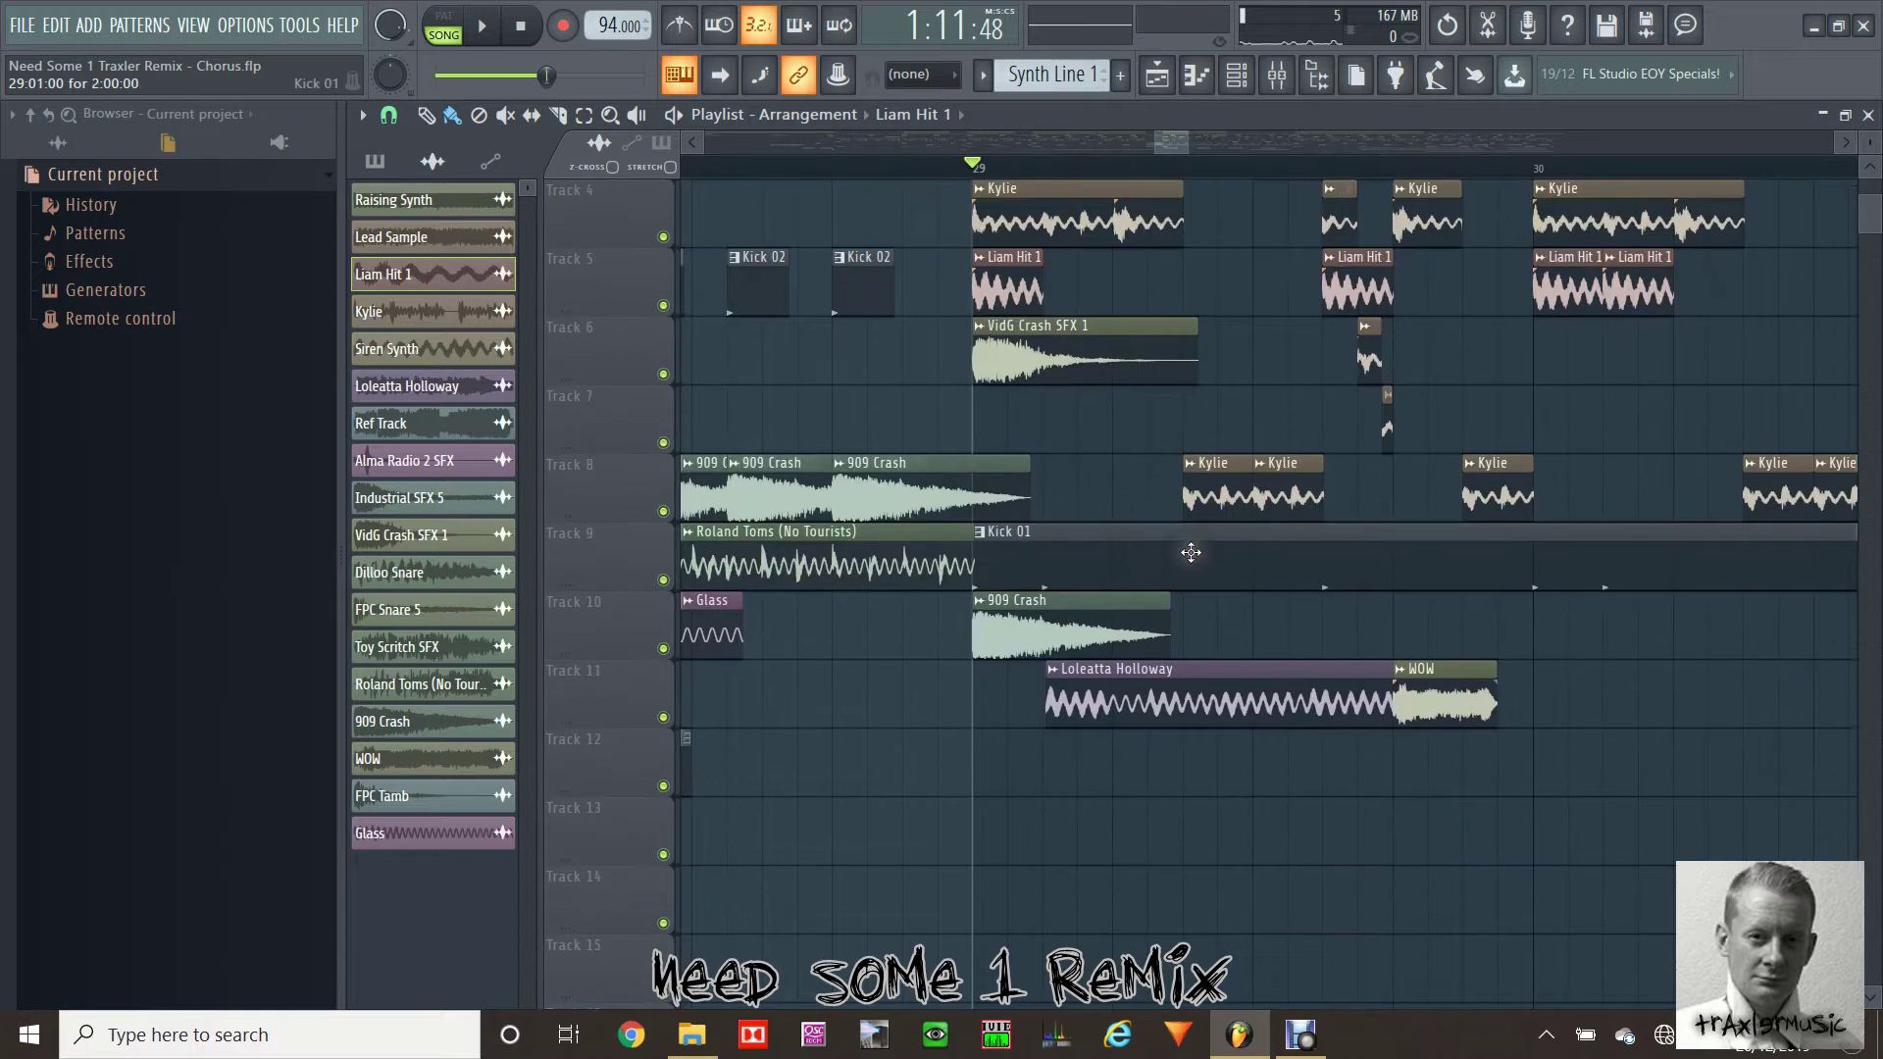
left_click(1190, 552)
double_click(1191, 552)
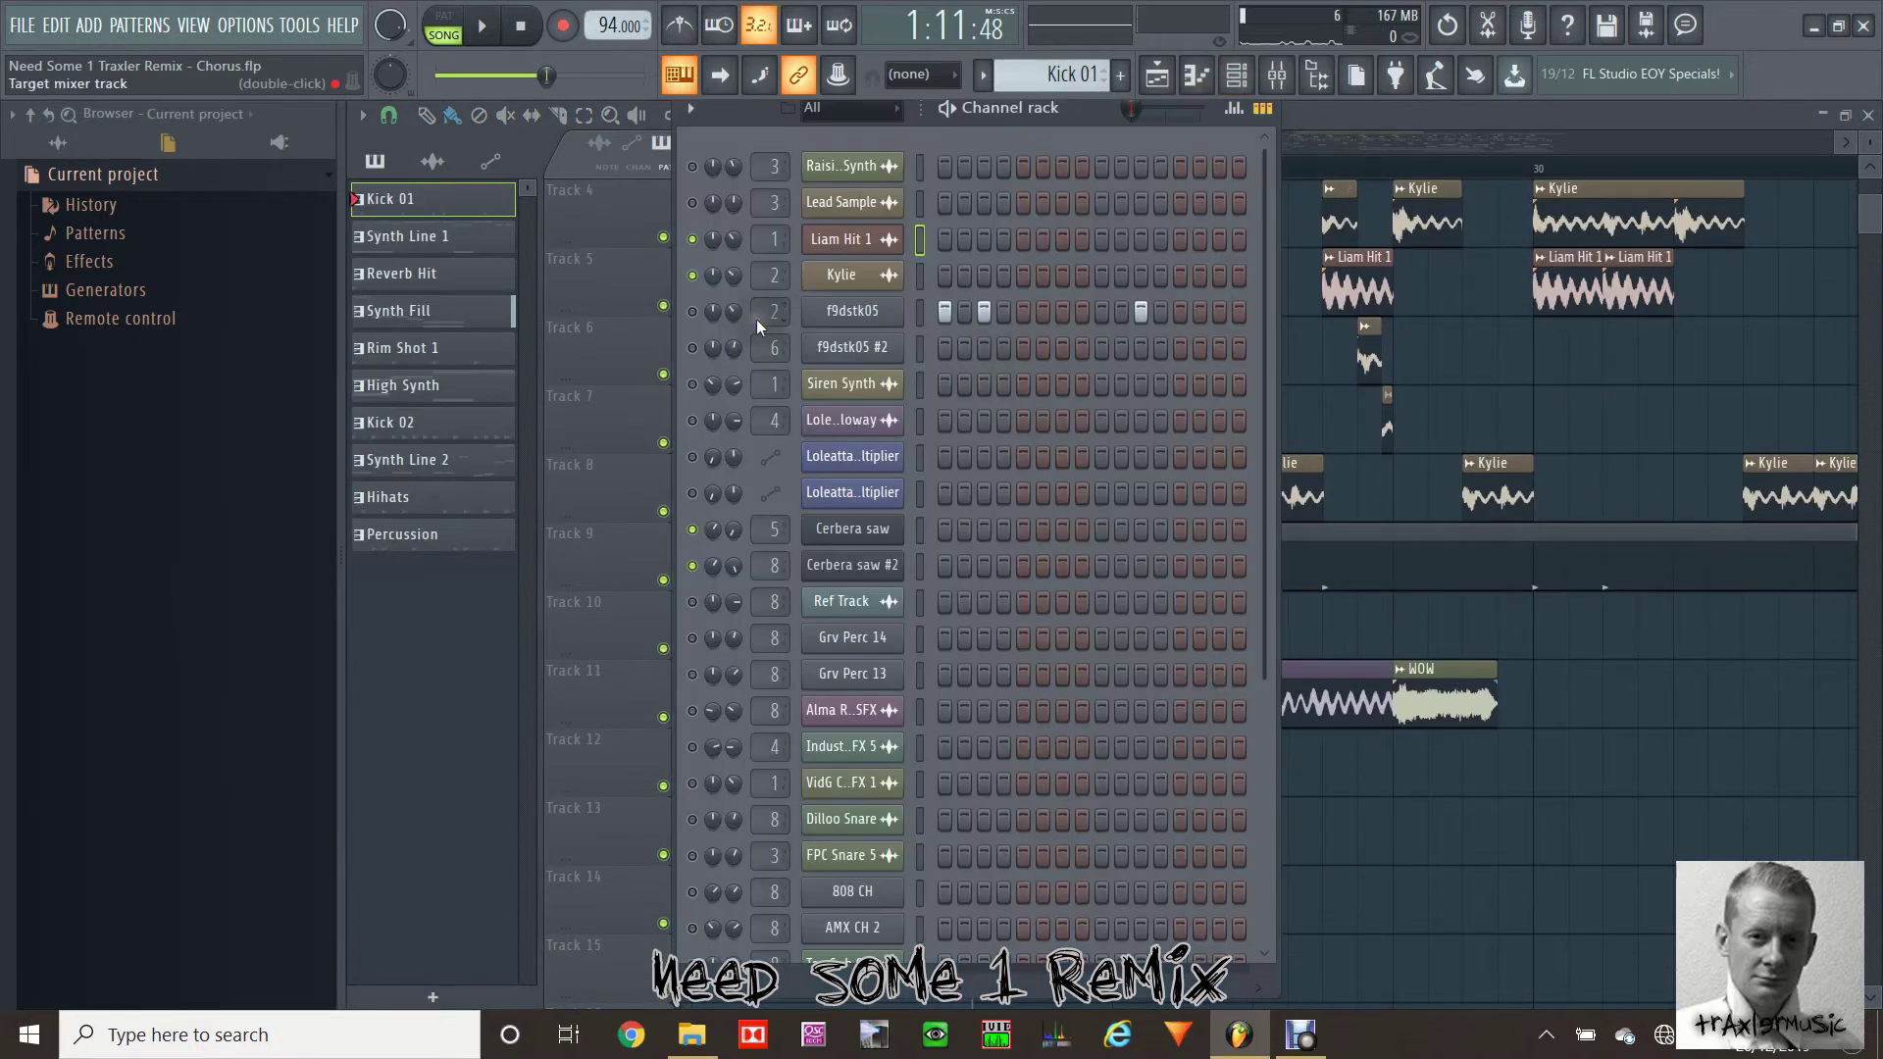
left_click(692, 311)
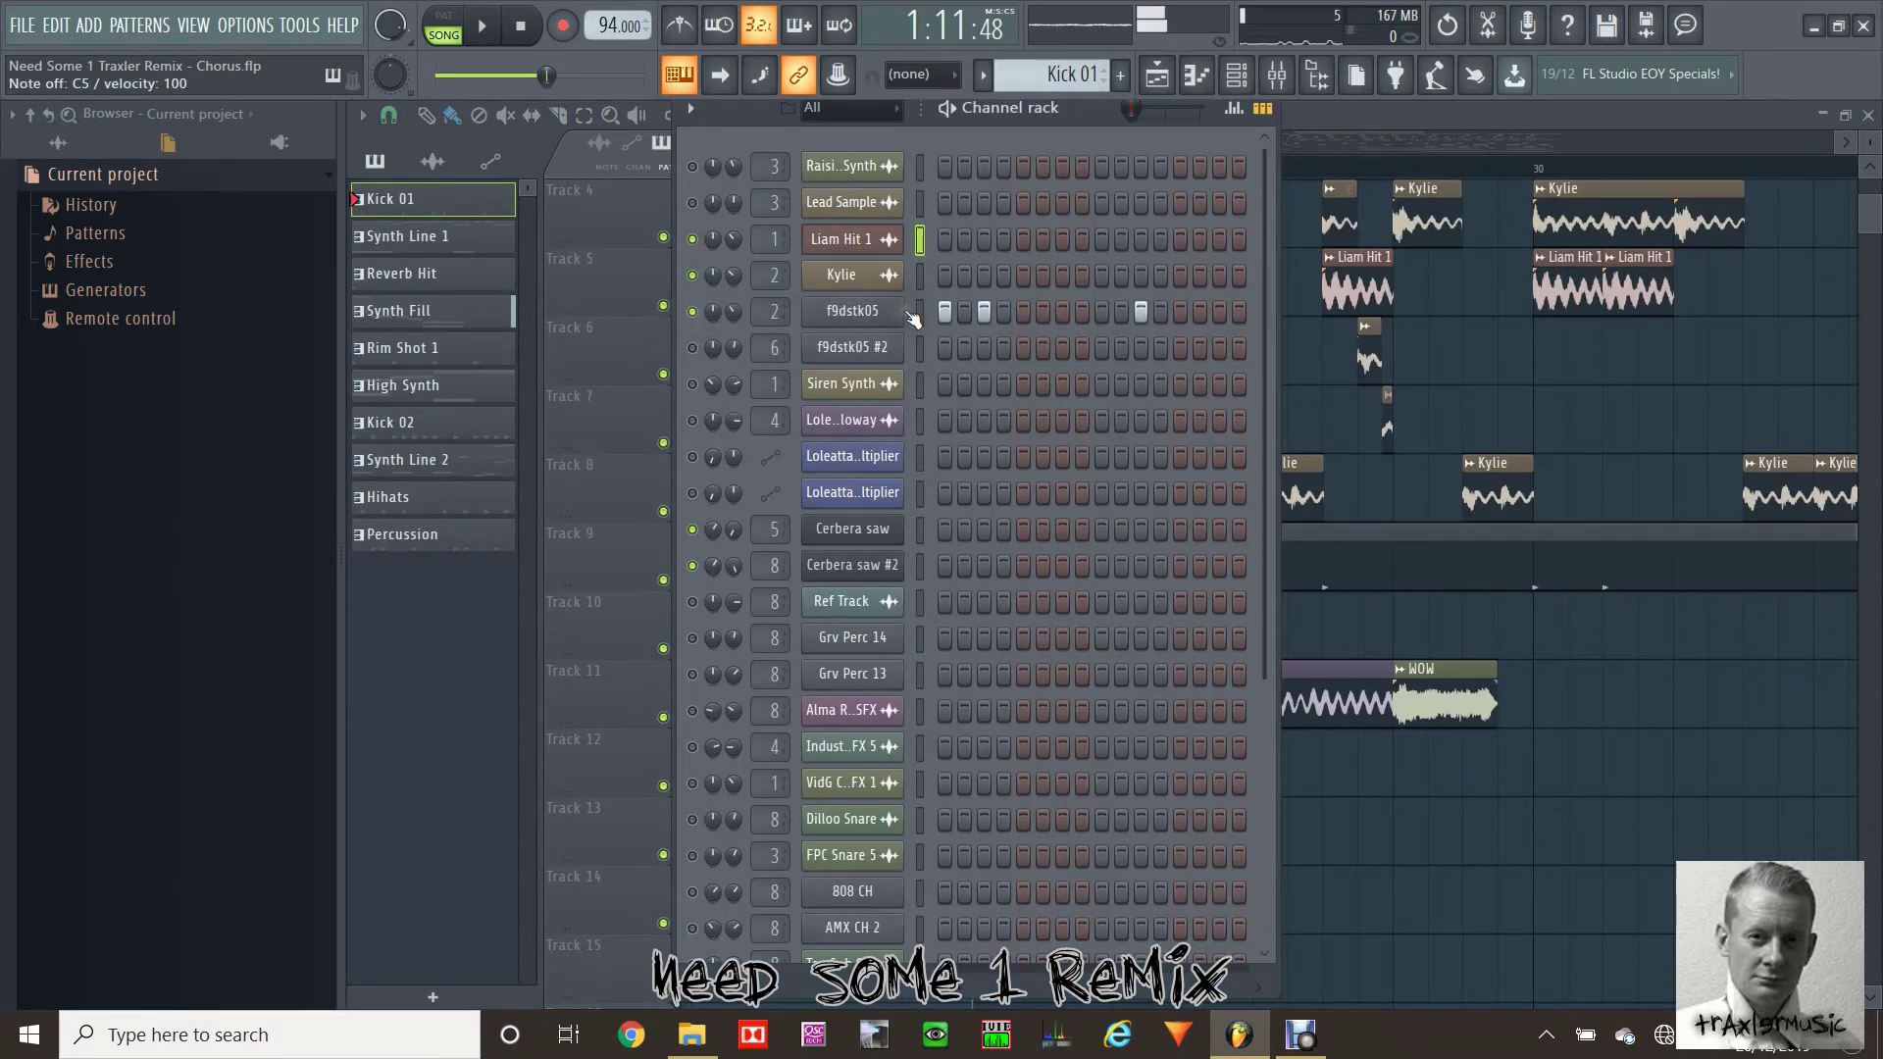
left_click(919, 311)
left_click(1326, 111)
key("space")
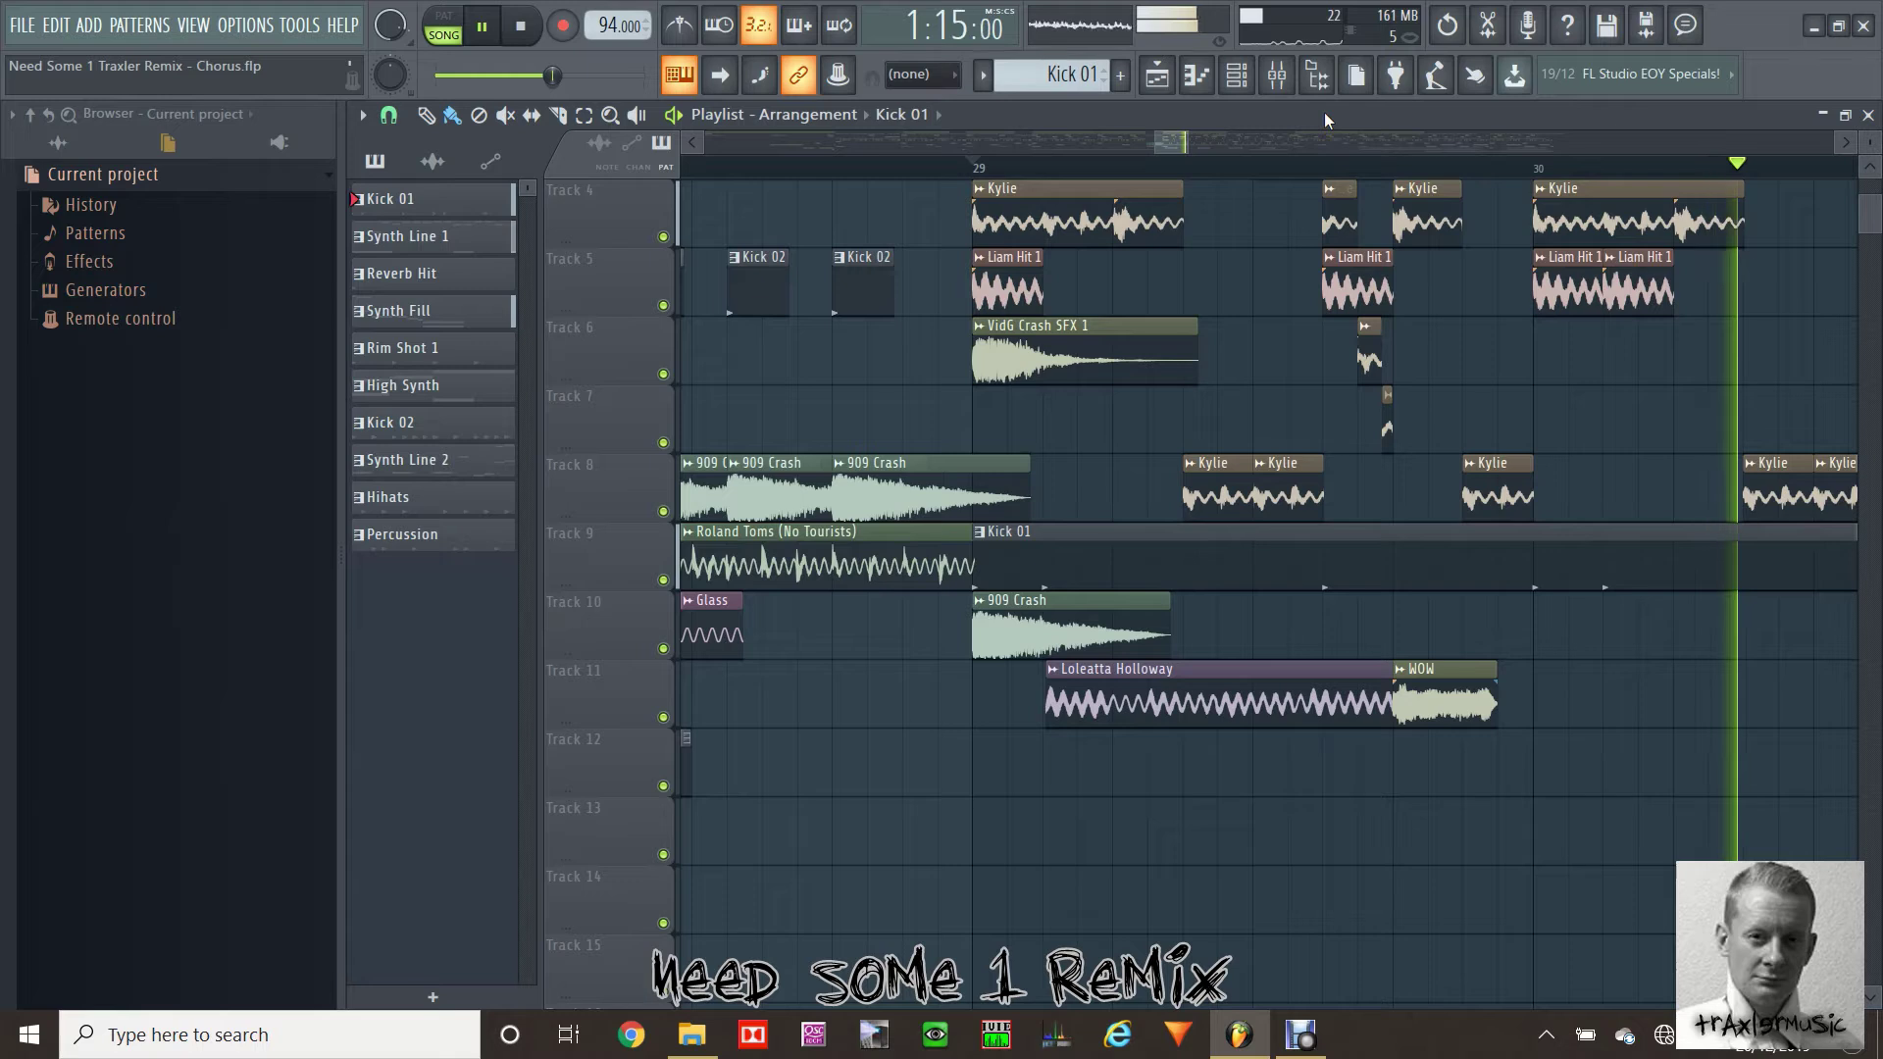
key("space")
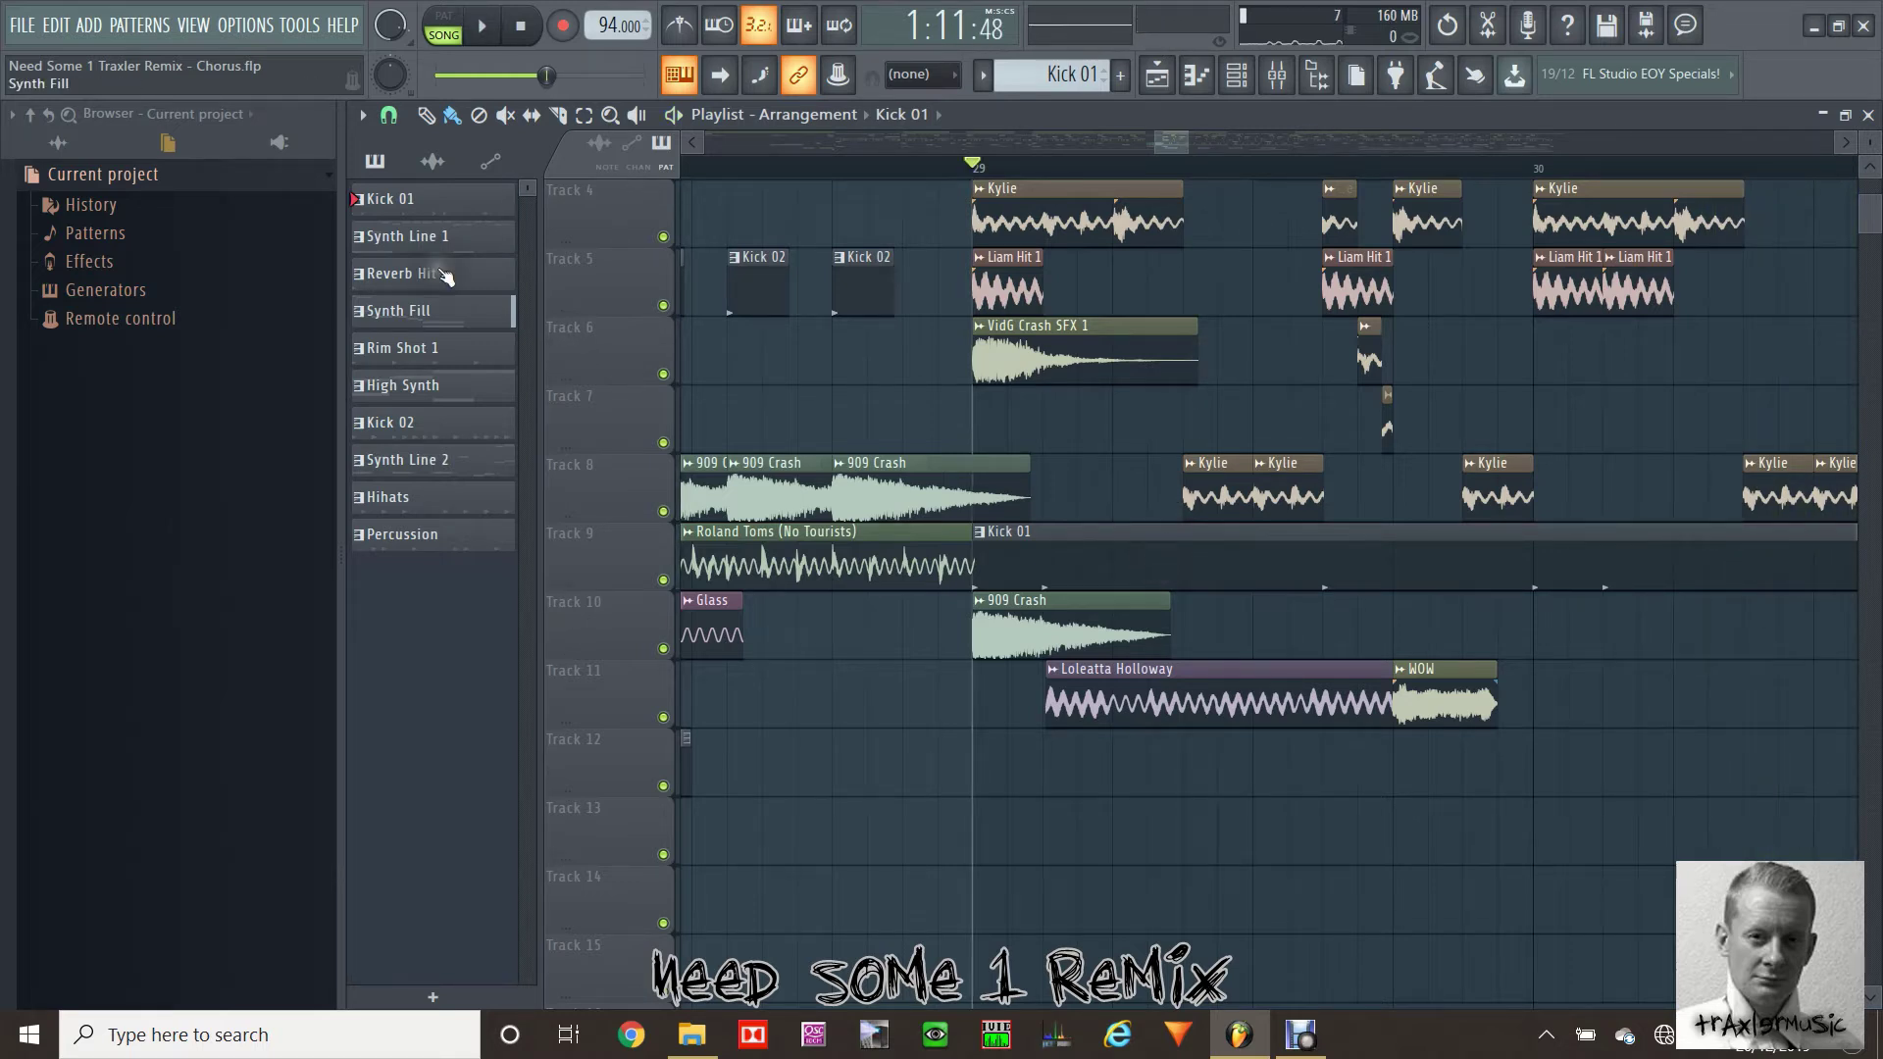
View the Kick 01 pattern's f9dstk05 notes in the piano roll and its steps in the channel rack
left_click(1197, 74)
left_click(1237, 74)
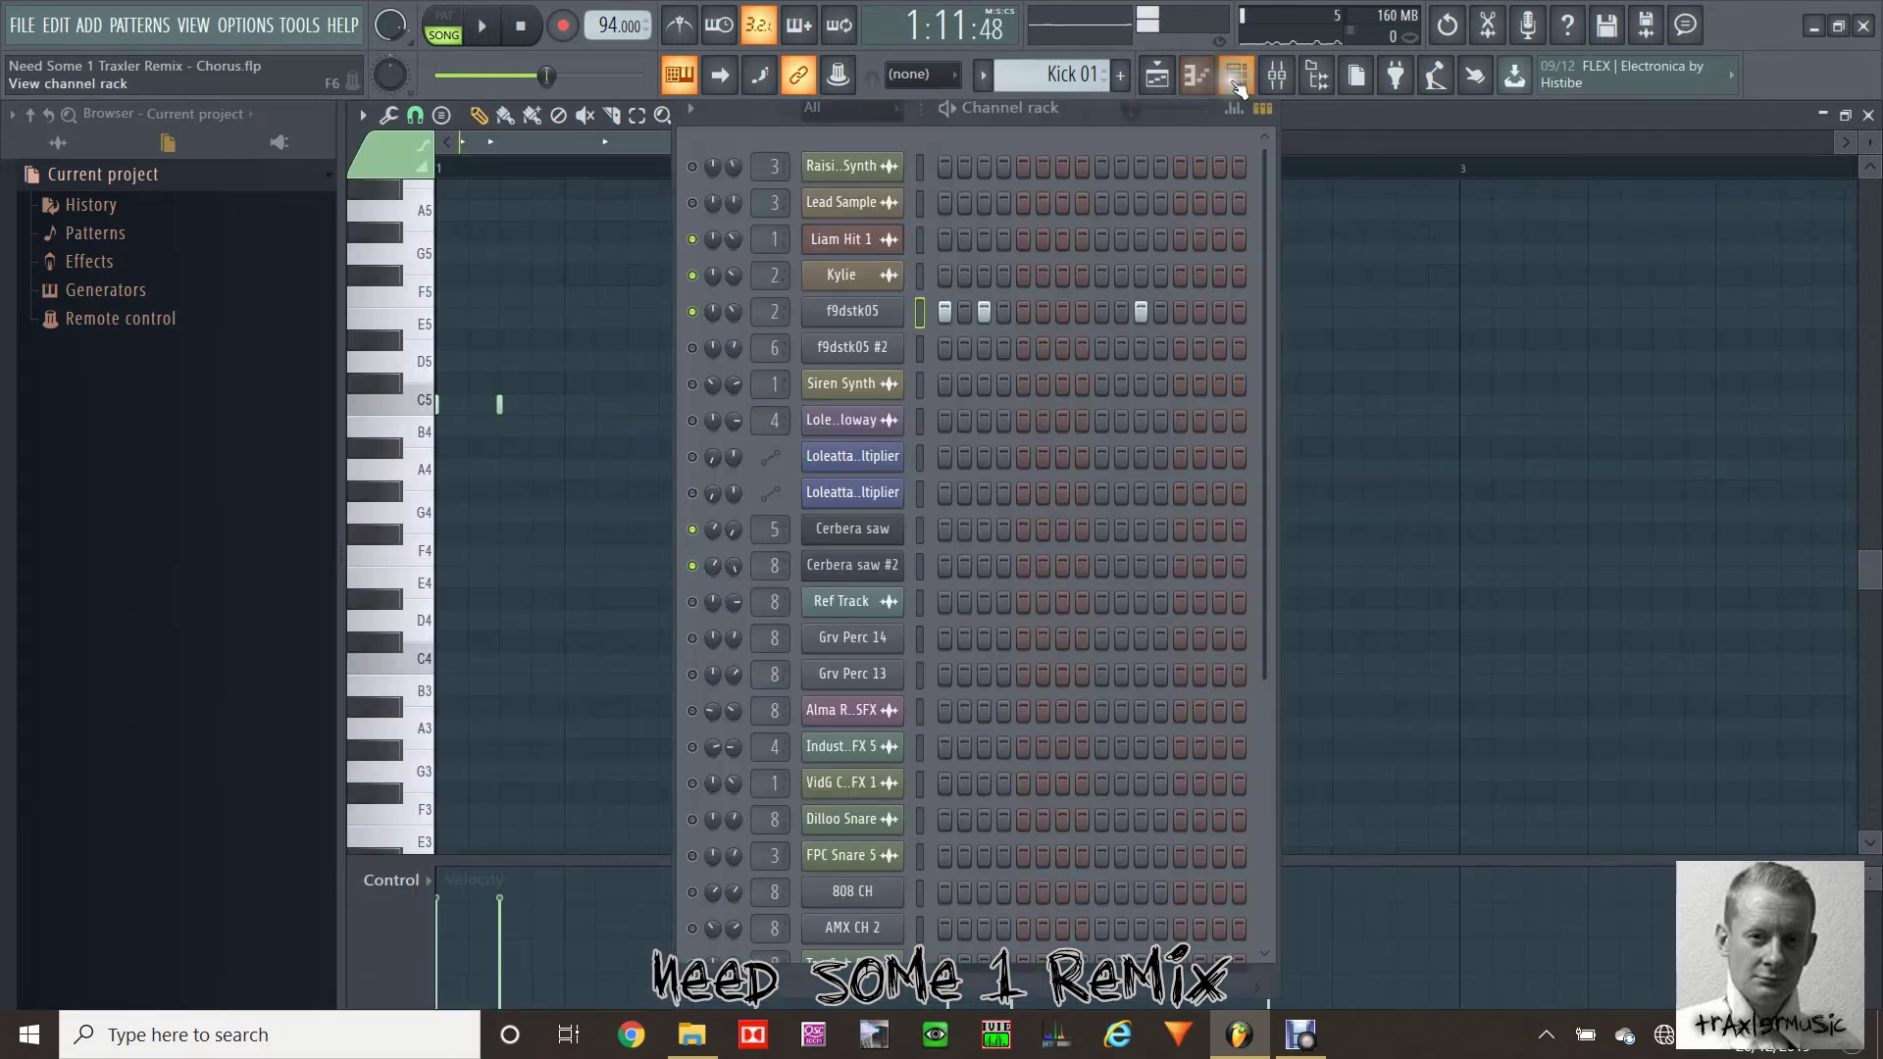
left_click(1157, 74)
left_click(1237, 75)
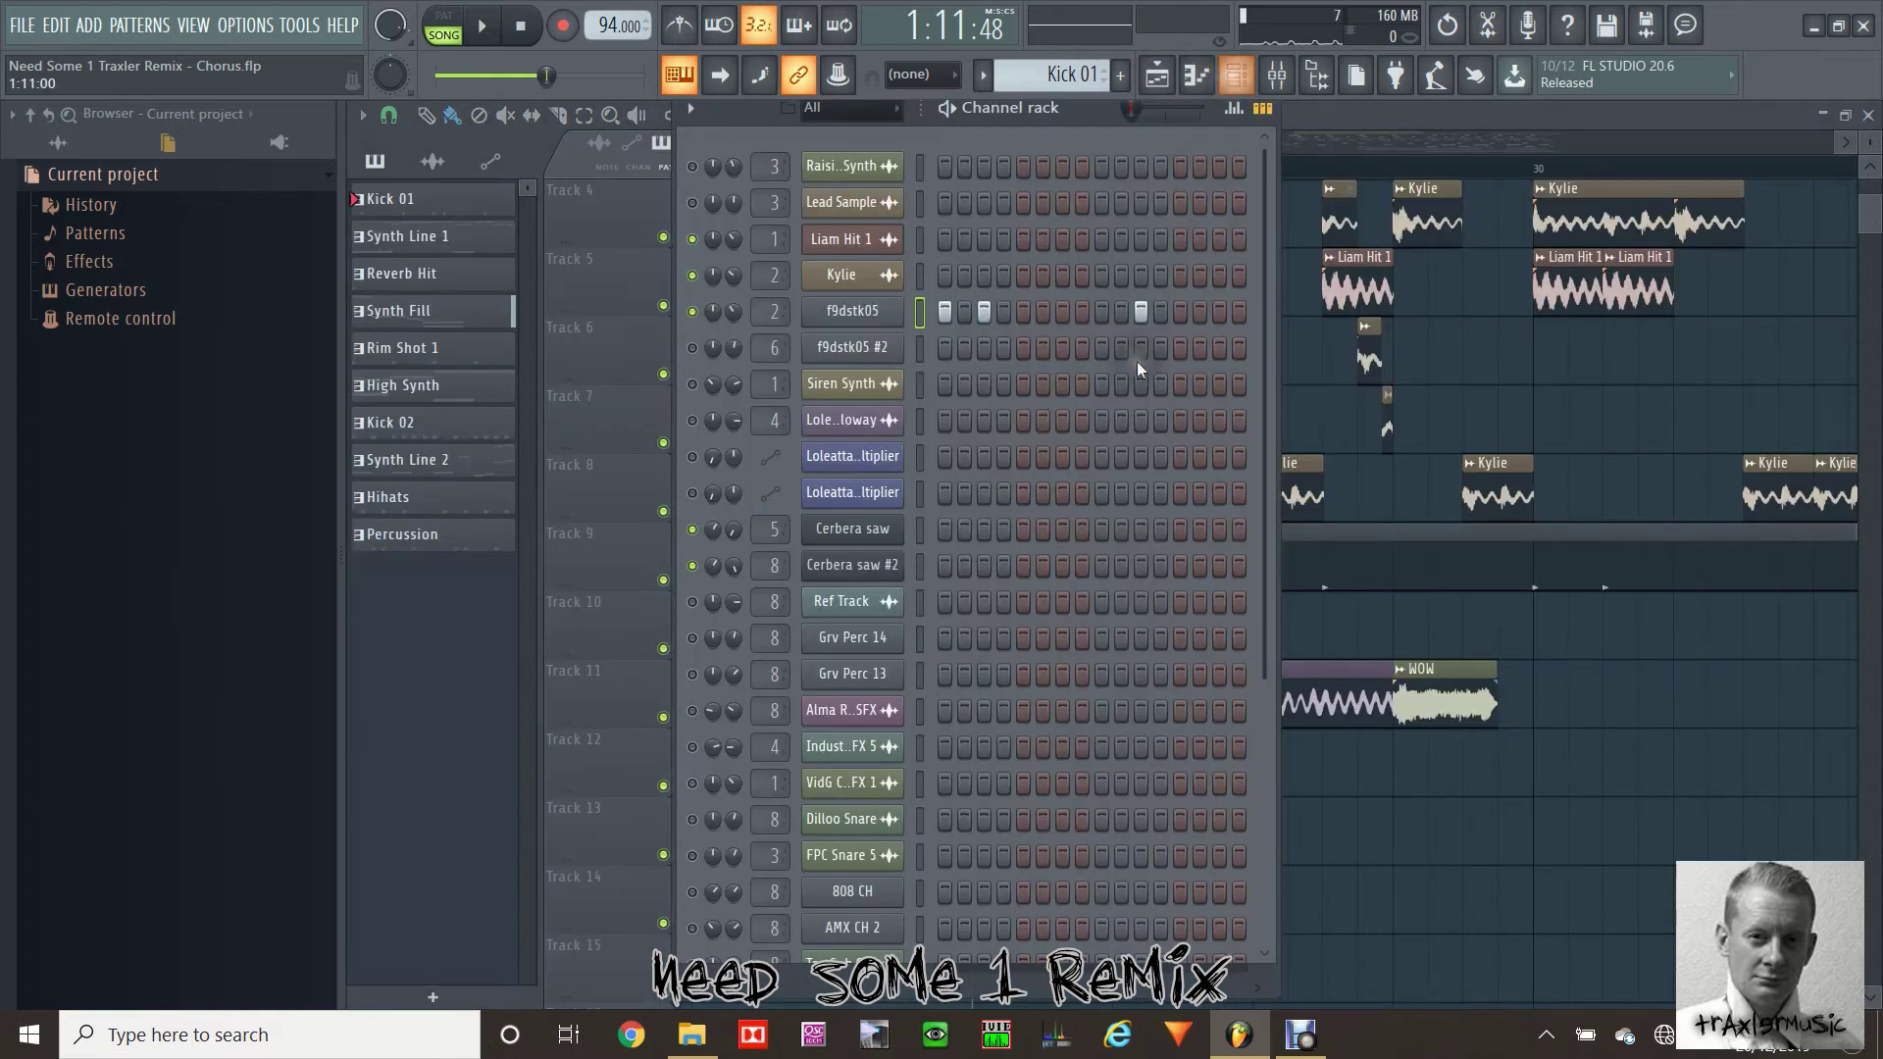
Look through the channels of the Kick 01 pattern in the channel rack and play the section from bar 29
scroll(957, 349, "down", 7)
scroll(957, 350, "up", 5)
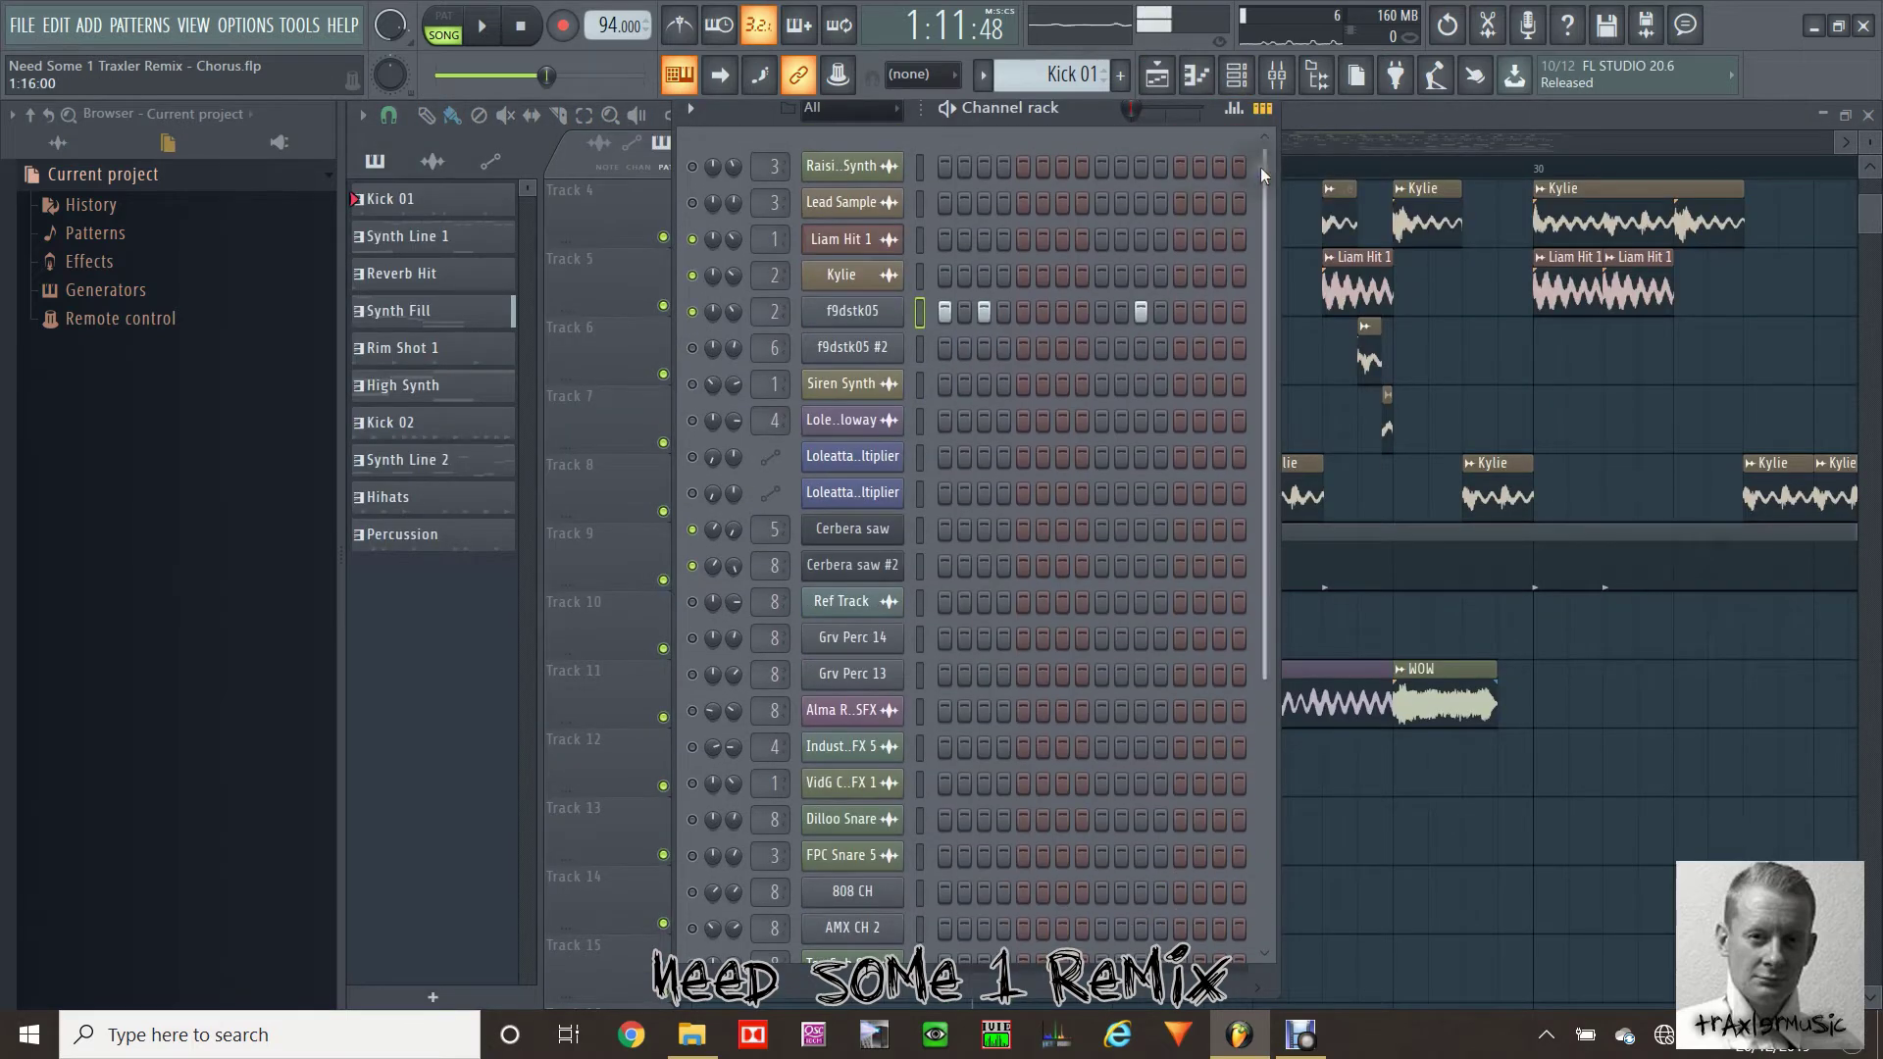
left_click(1315, 110)
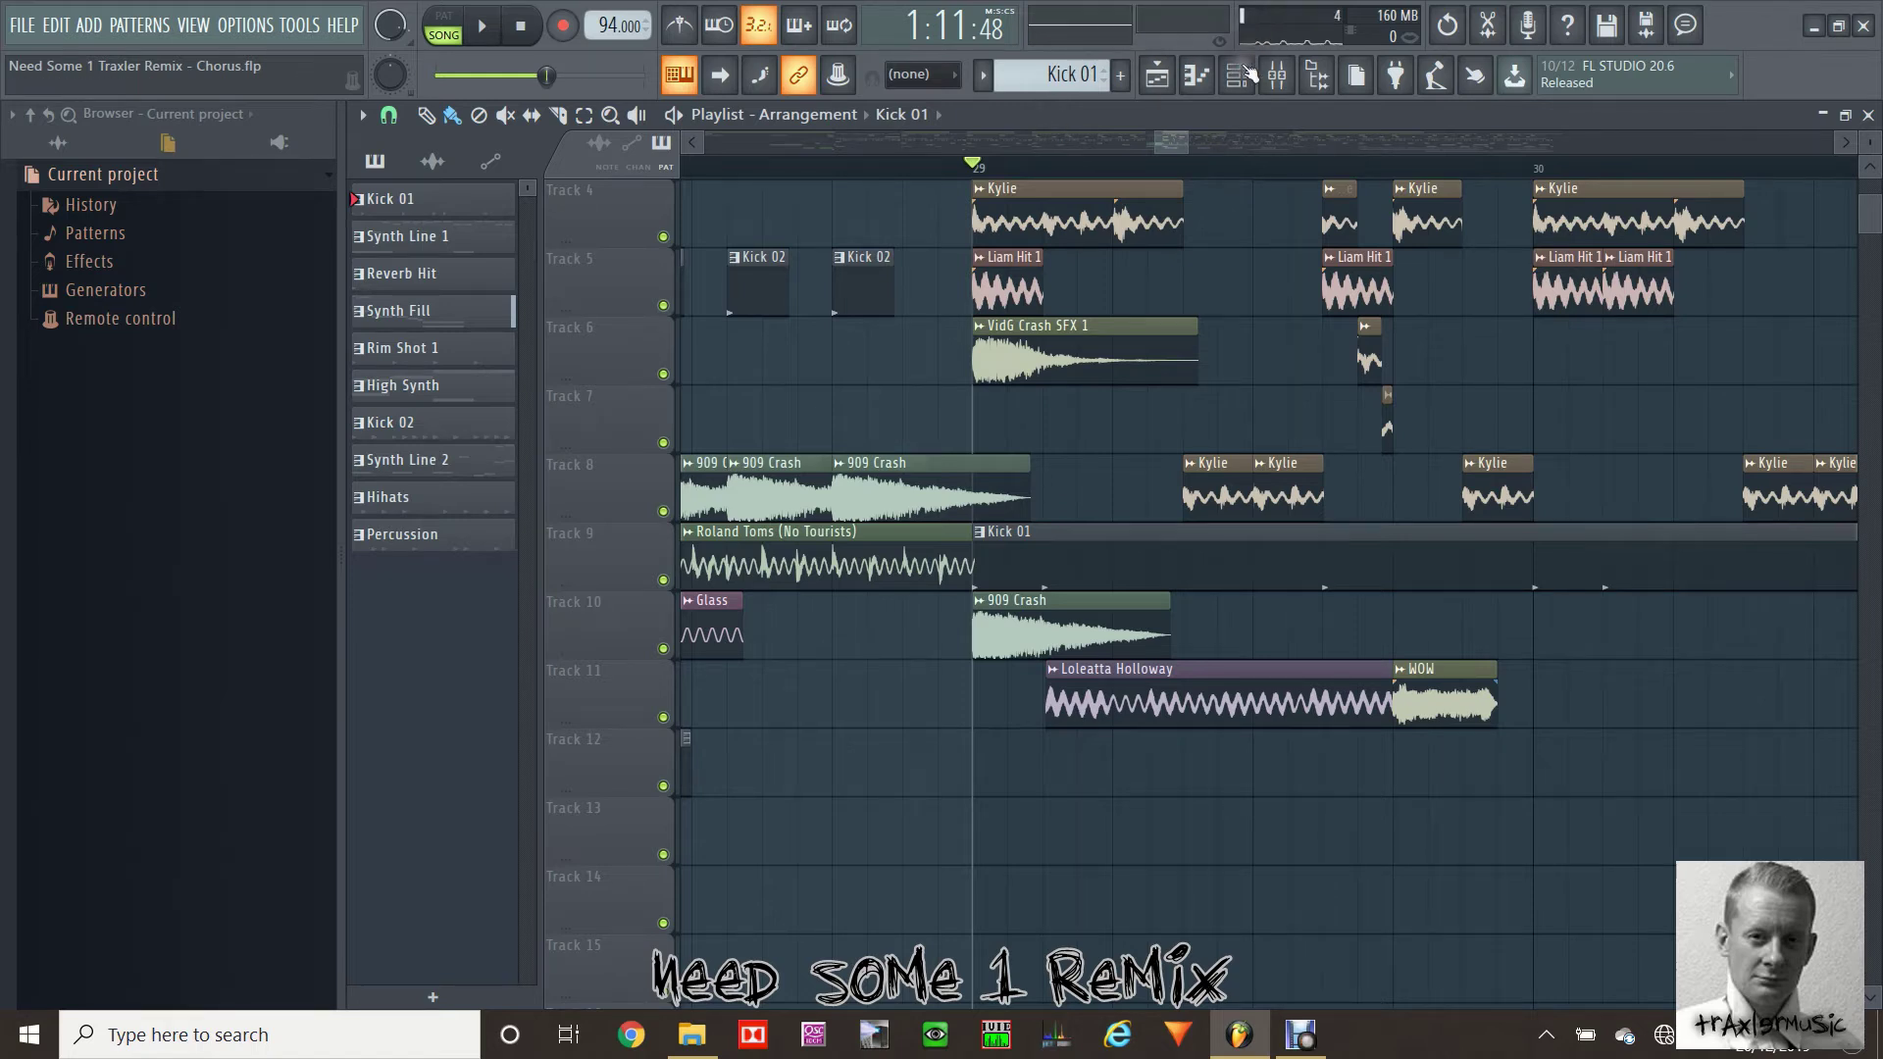
left_click(1237, 75)
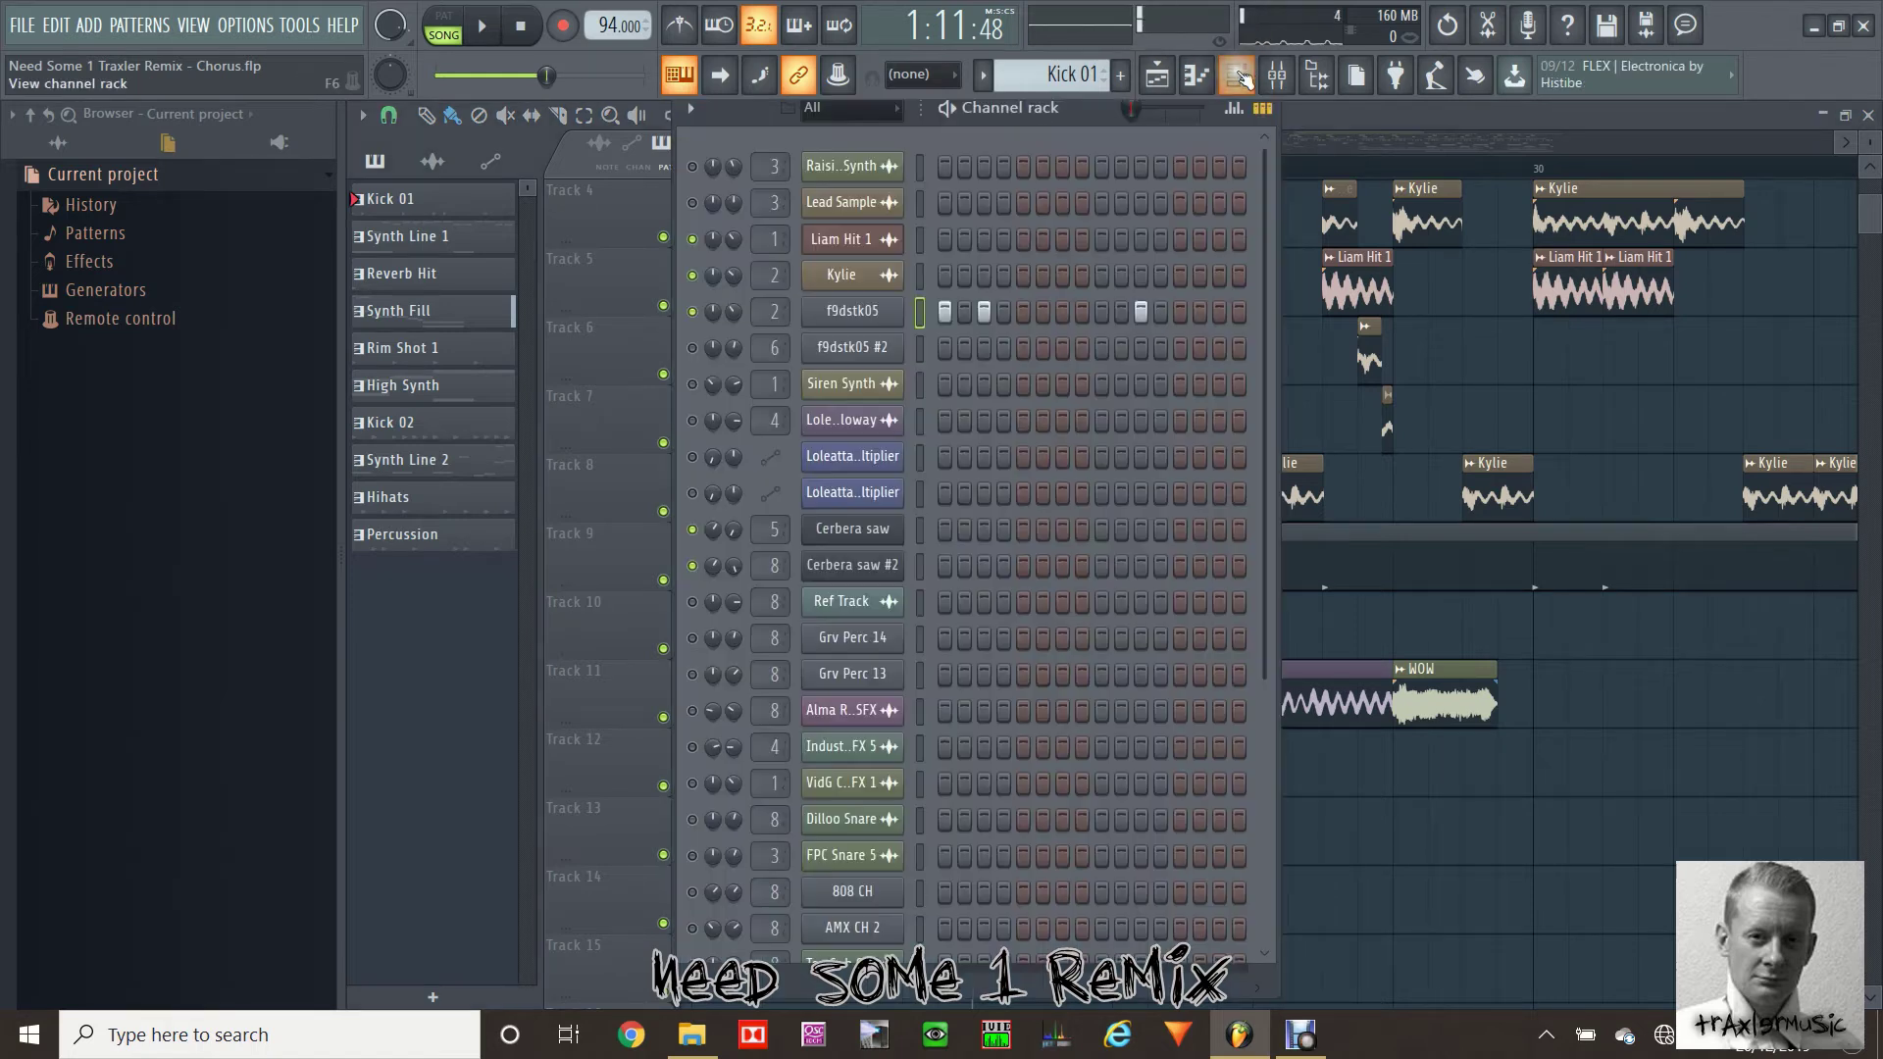
left_click(927, 672)
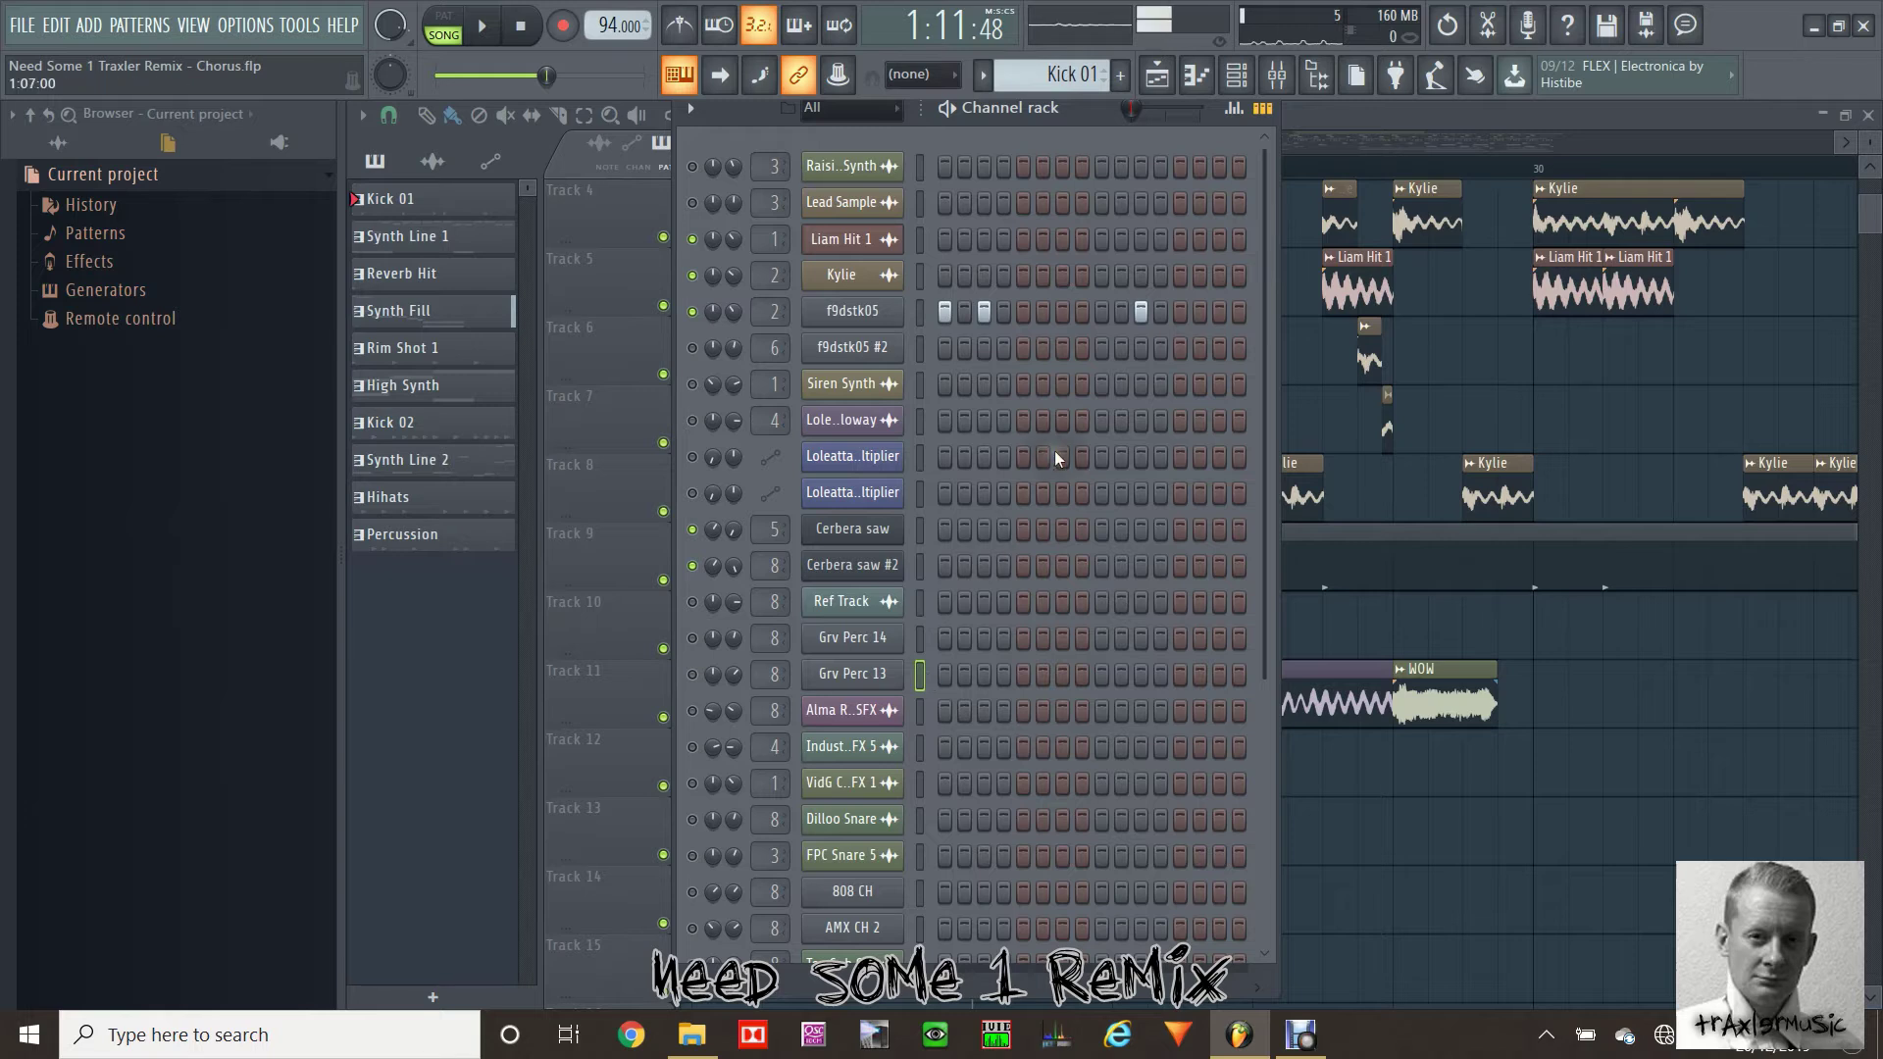
left_click(1300, 114)
key("space")
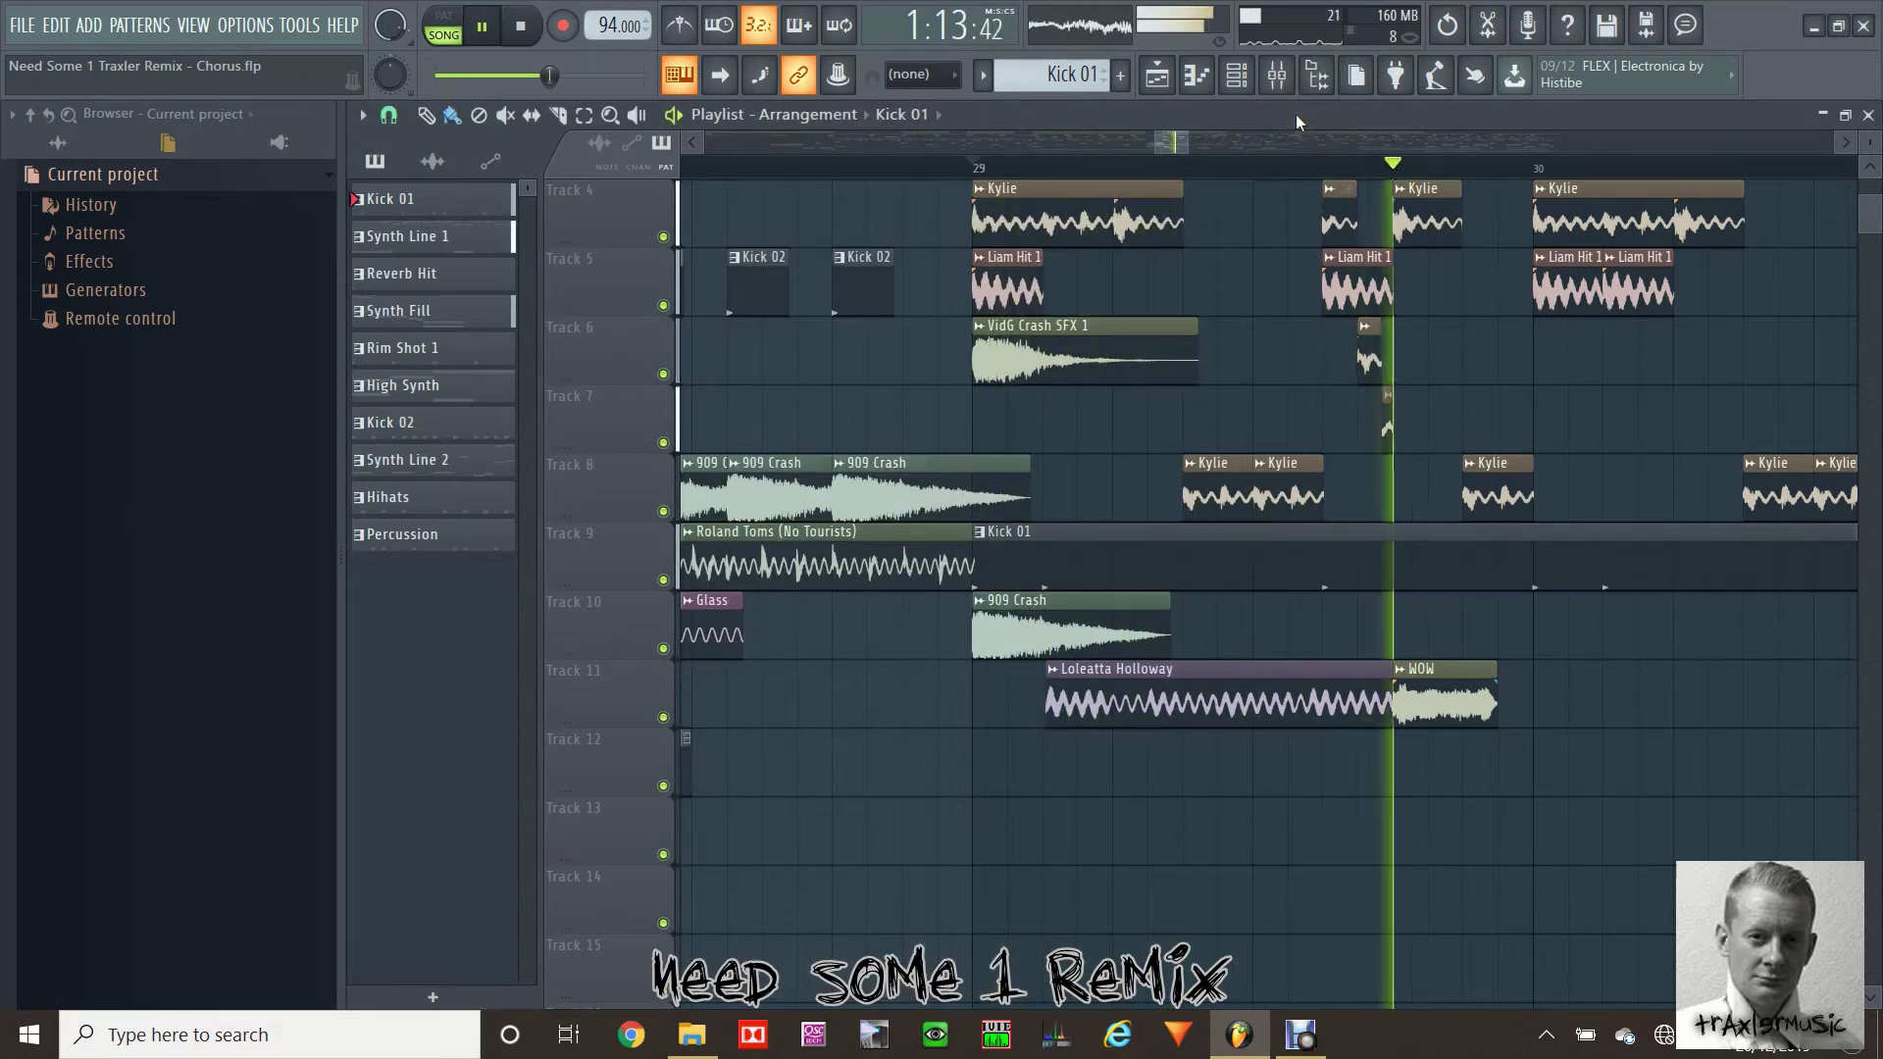
key("space")
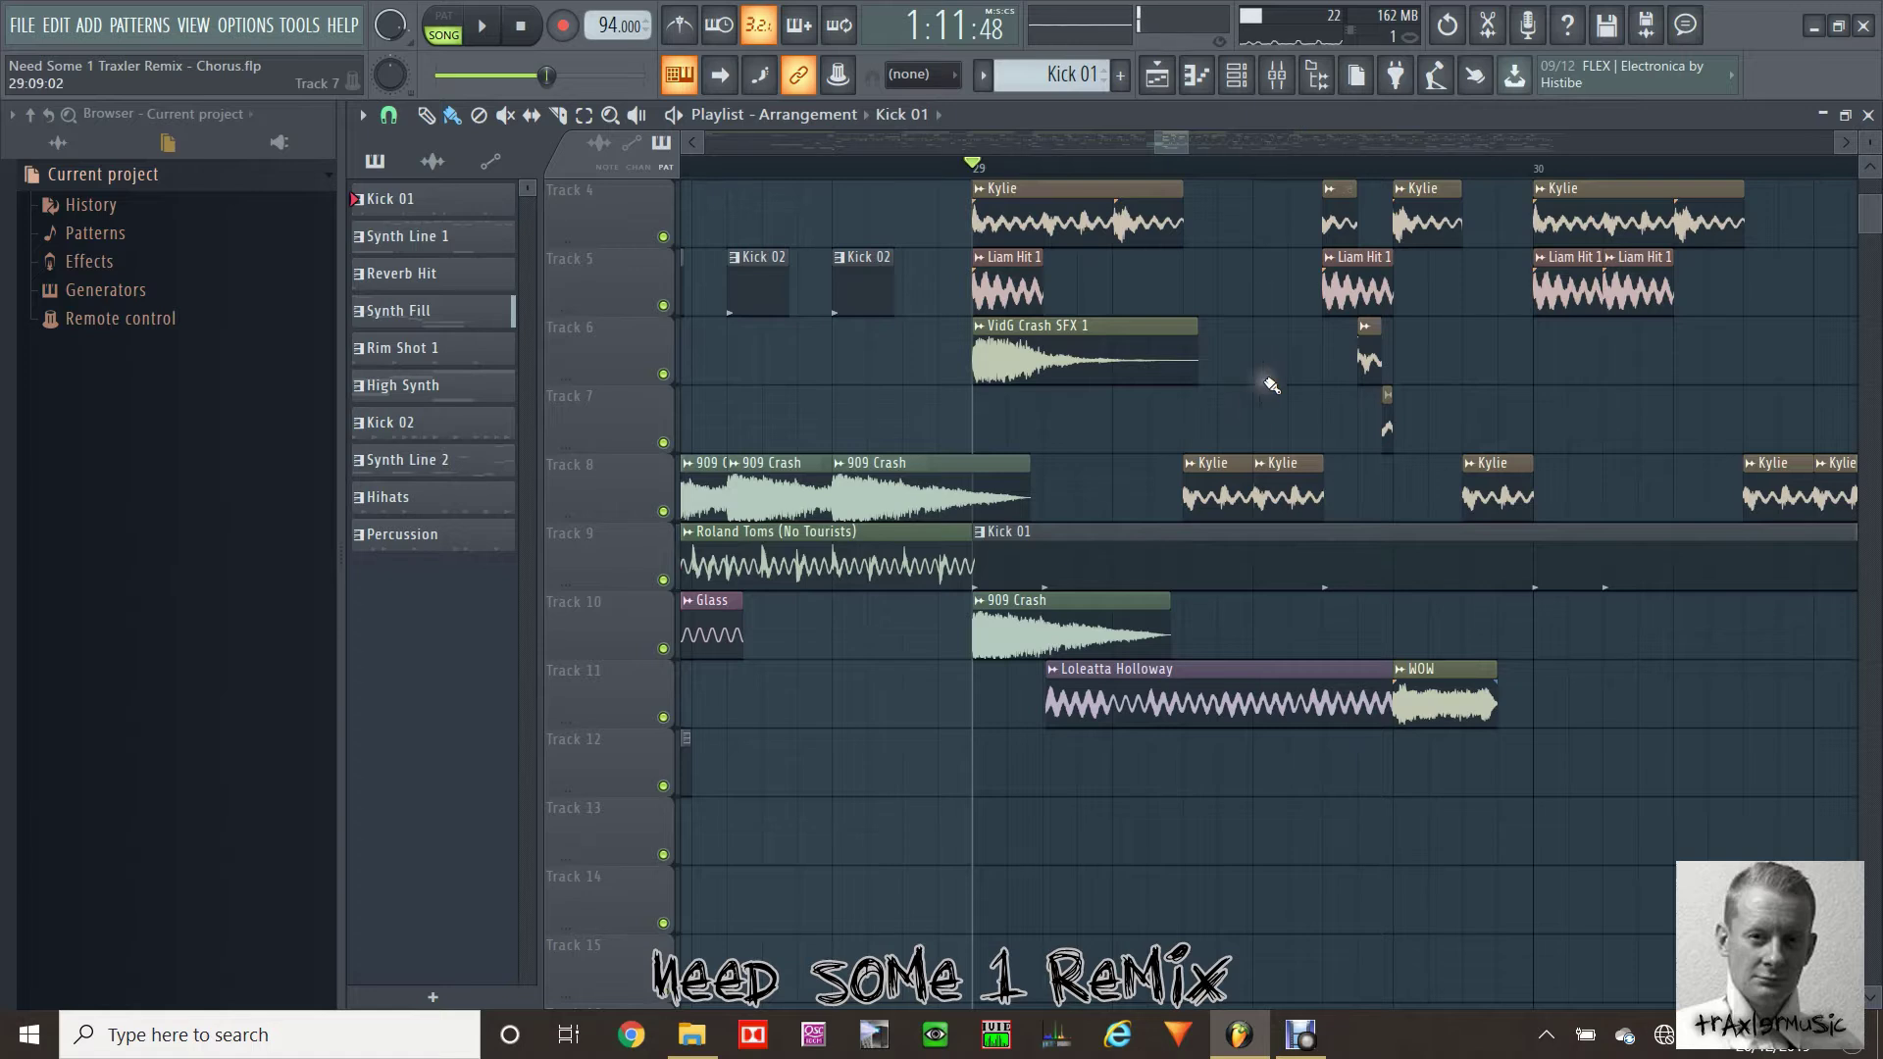
Select the Siren Synth sample on Track 3, unmute its channel and play the section from bar 29
scroll(1275, 377, "up", 3)
left_click(1280, 368)
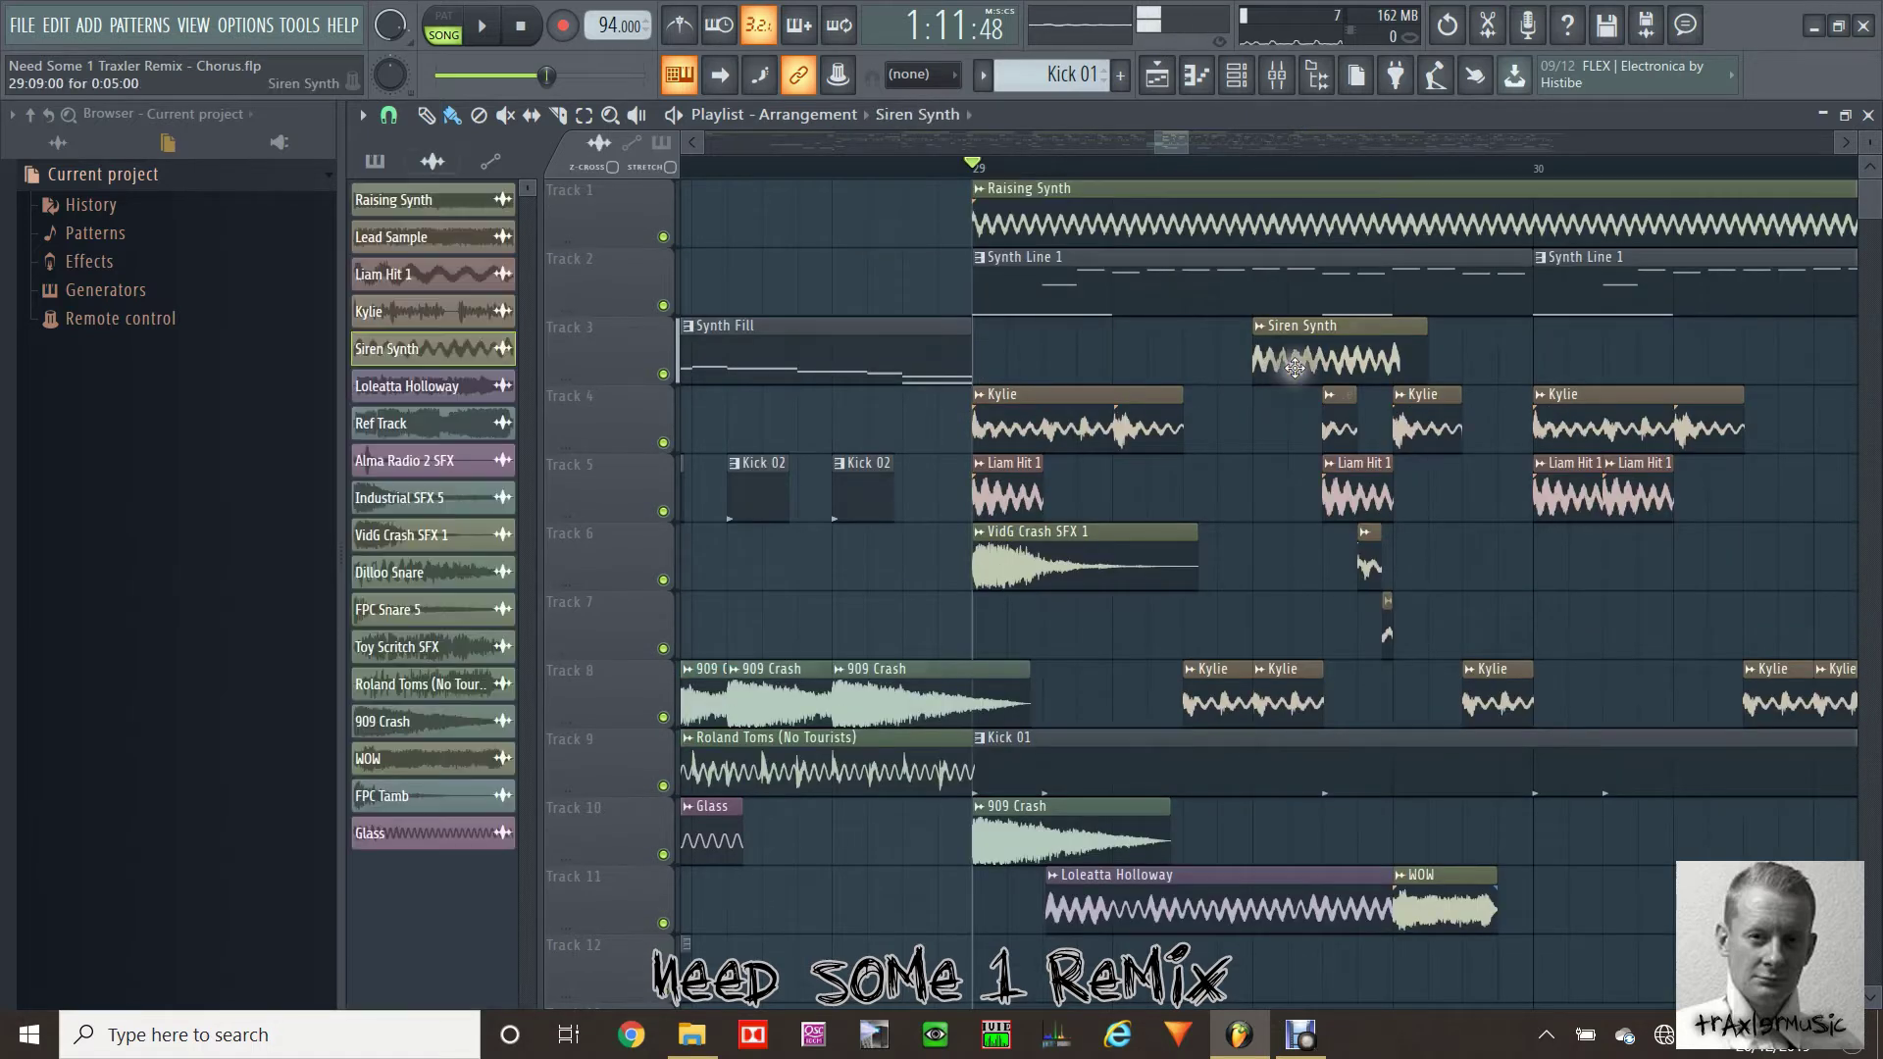
left_click(1236, 74)
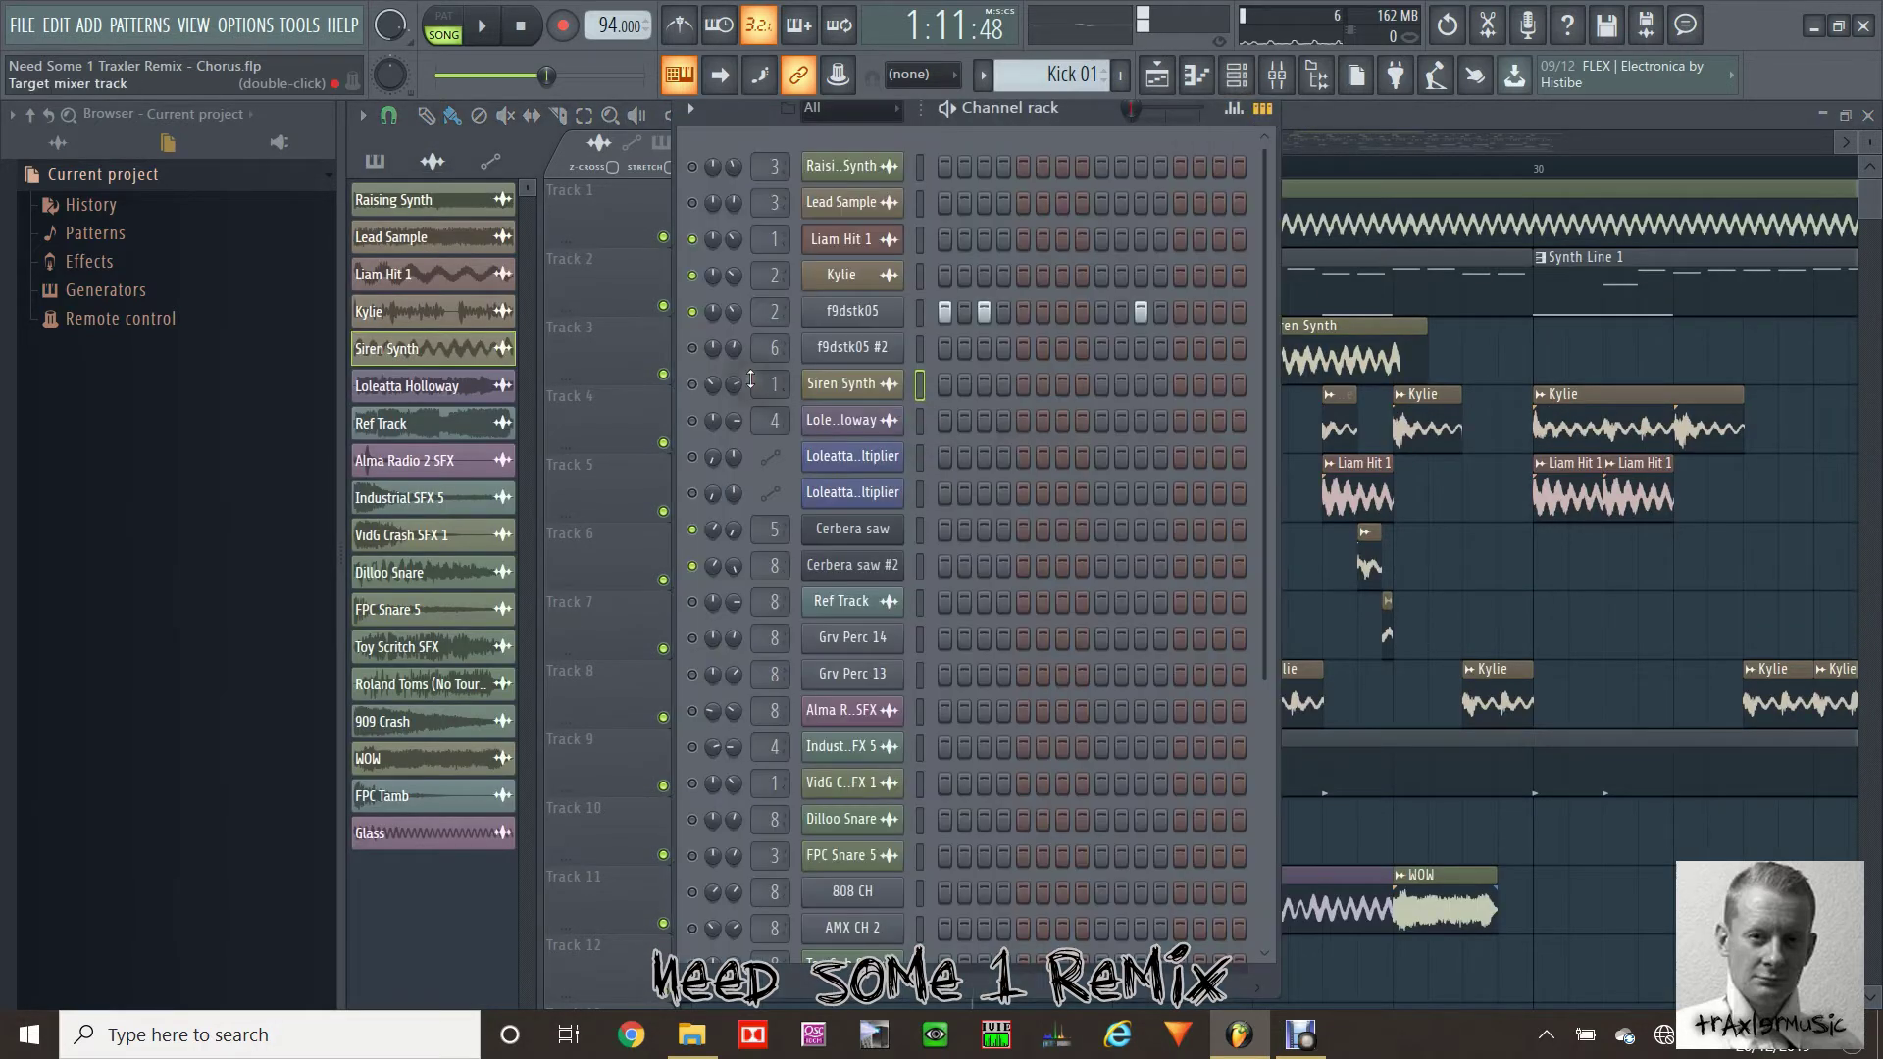
left_click(1156, 86)
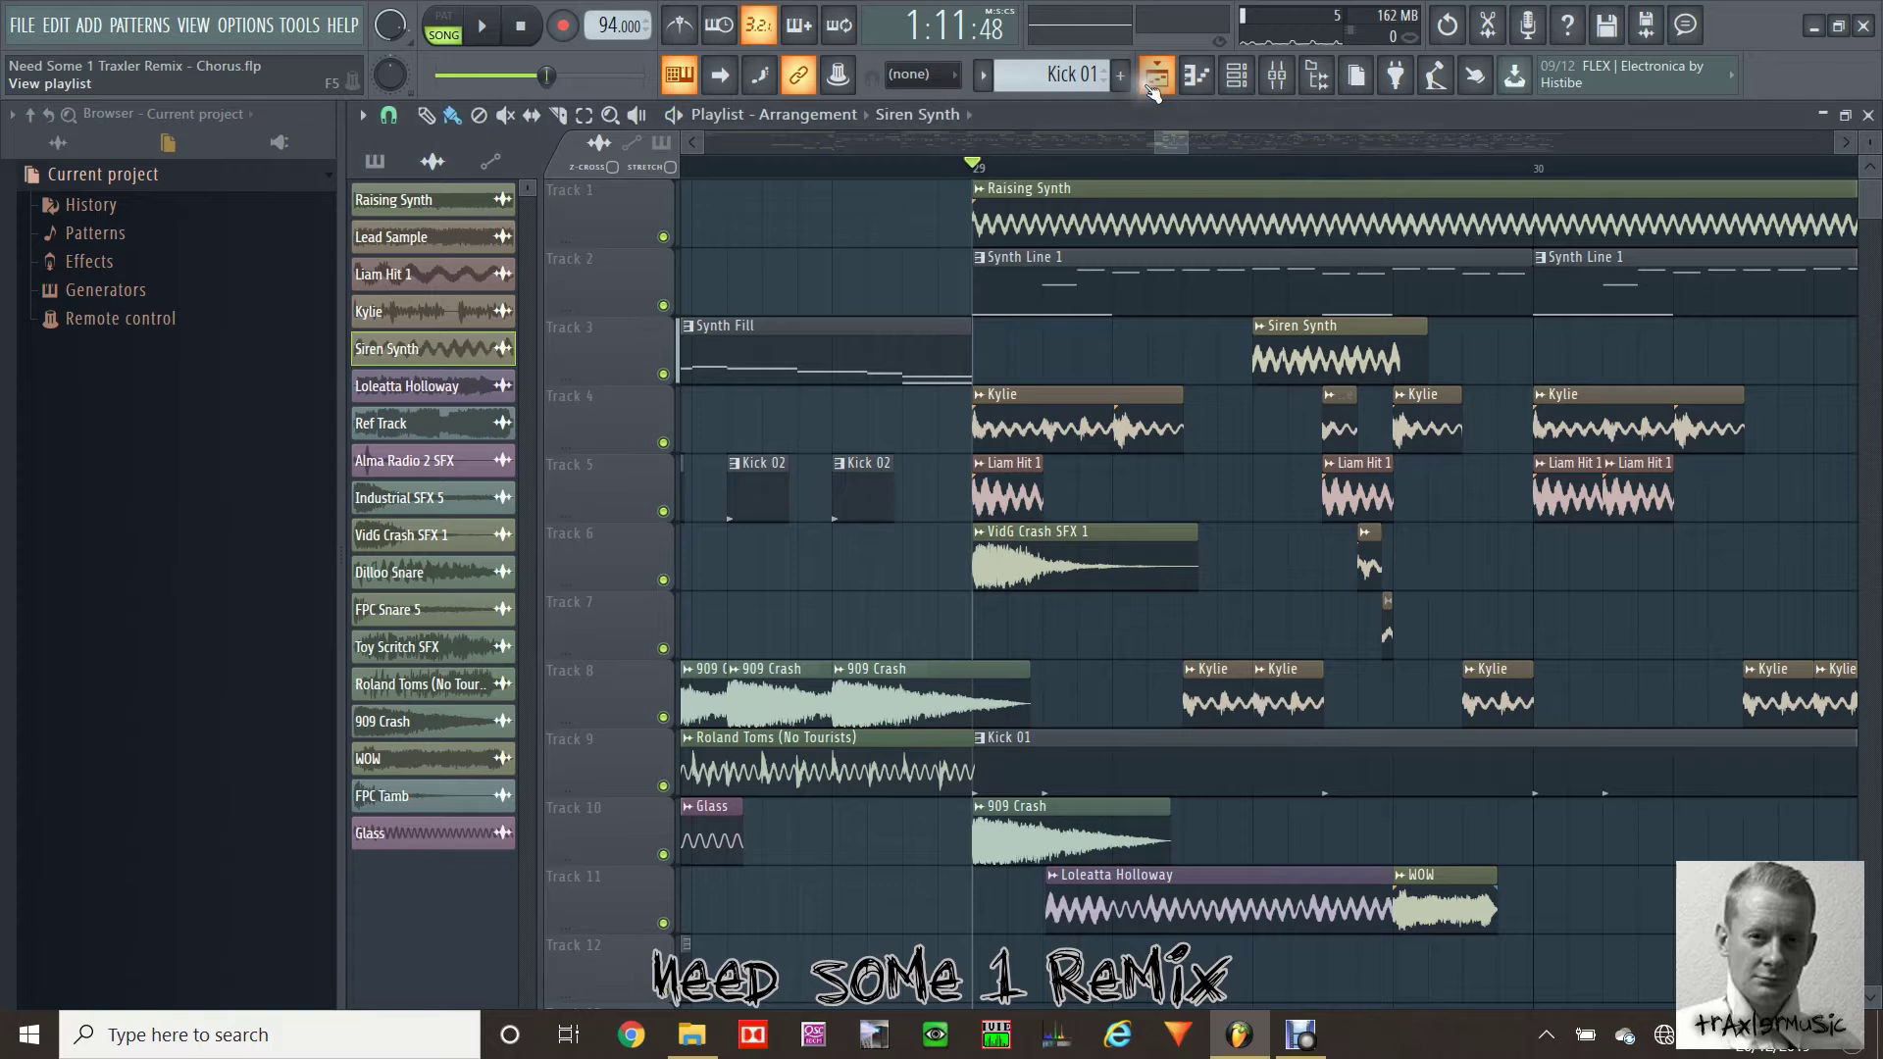
key("space")
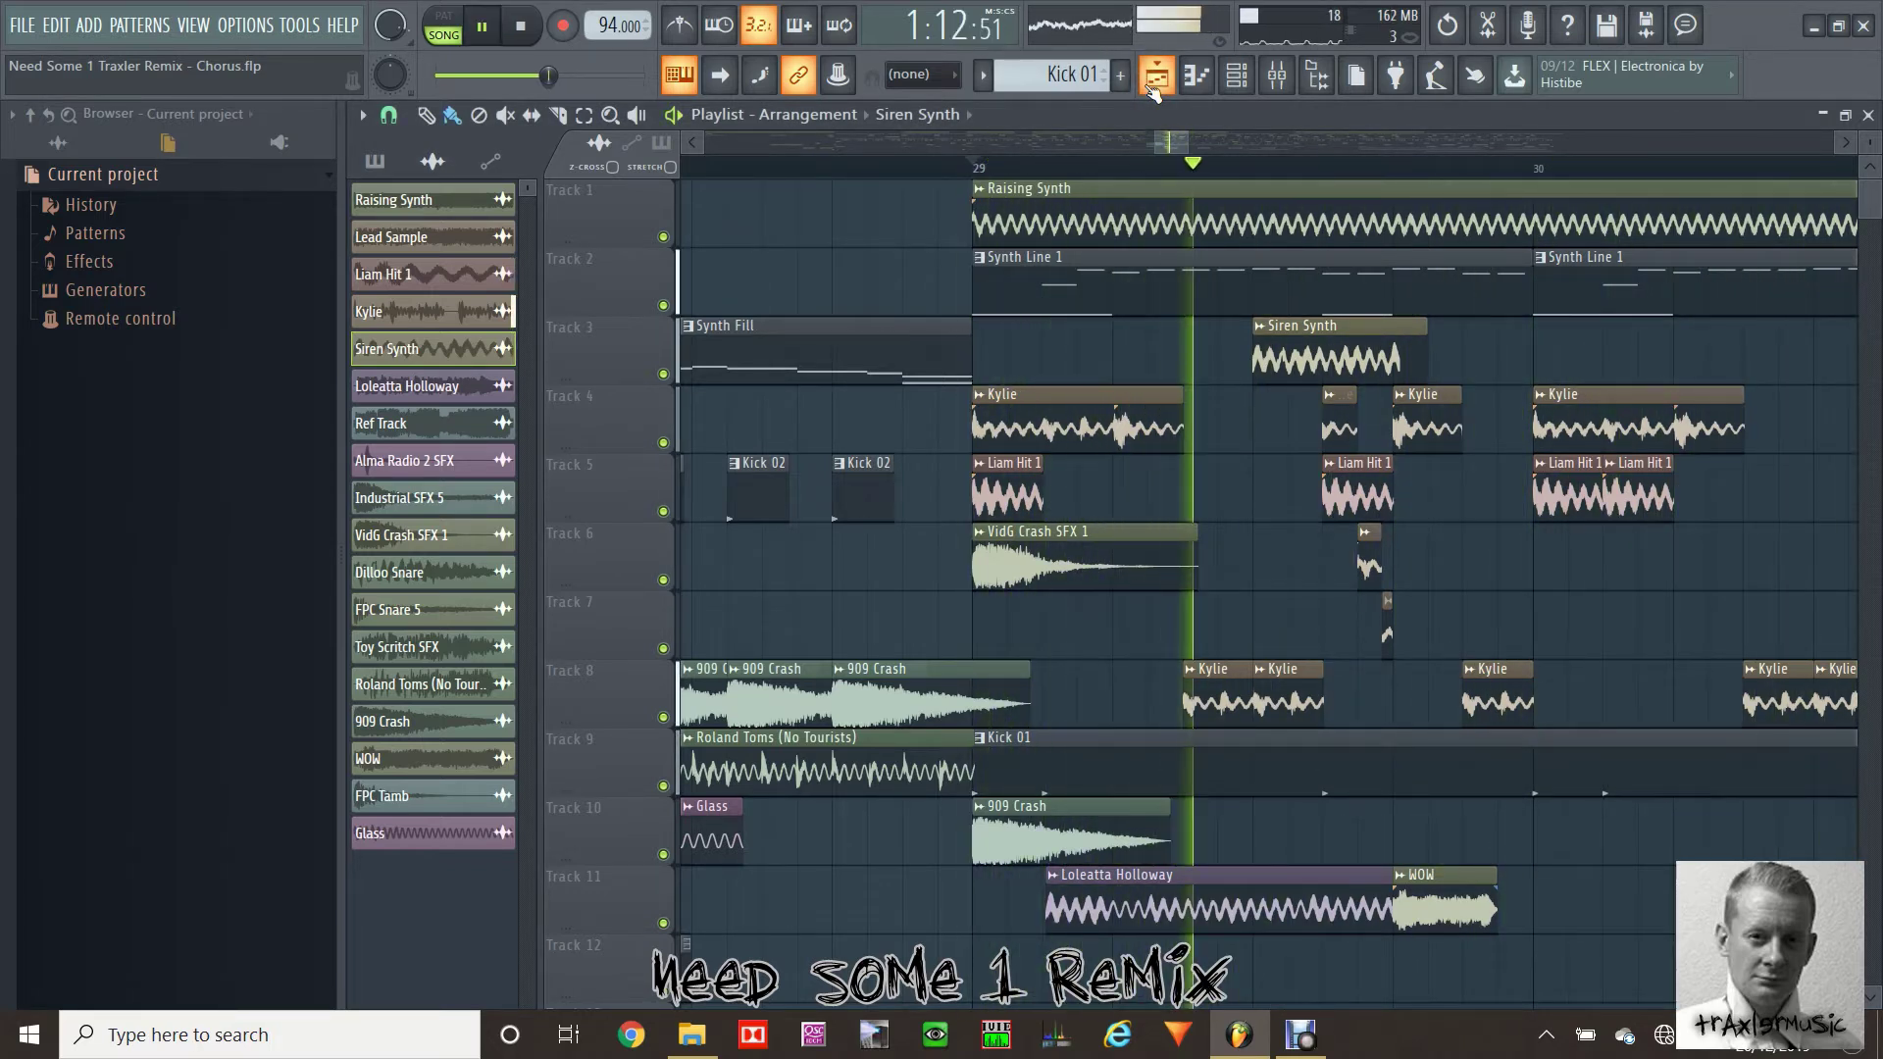
key("space")
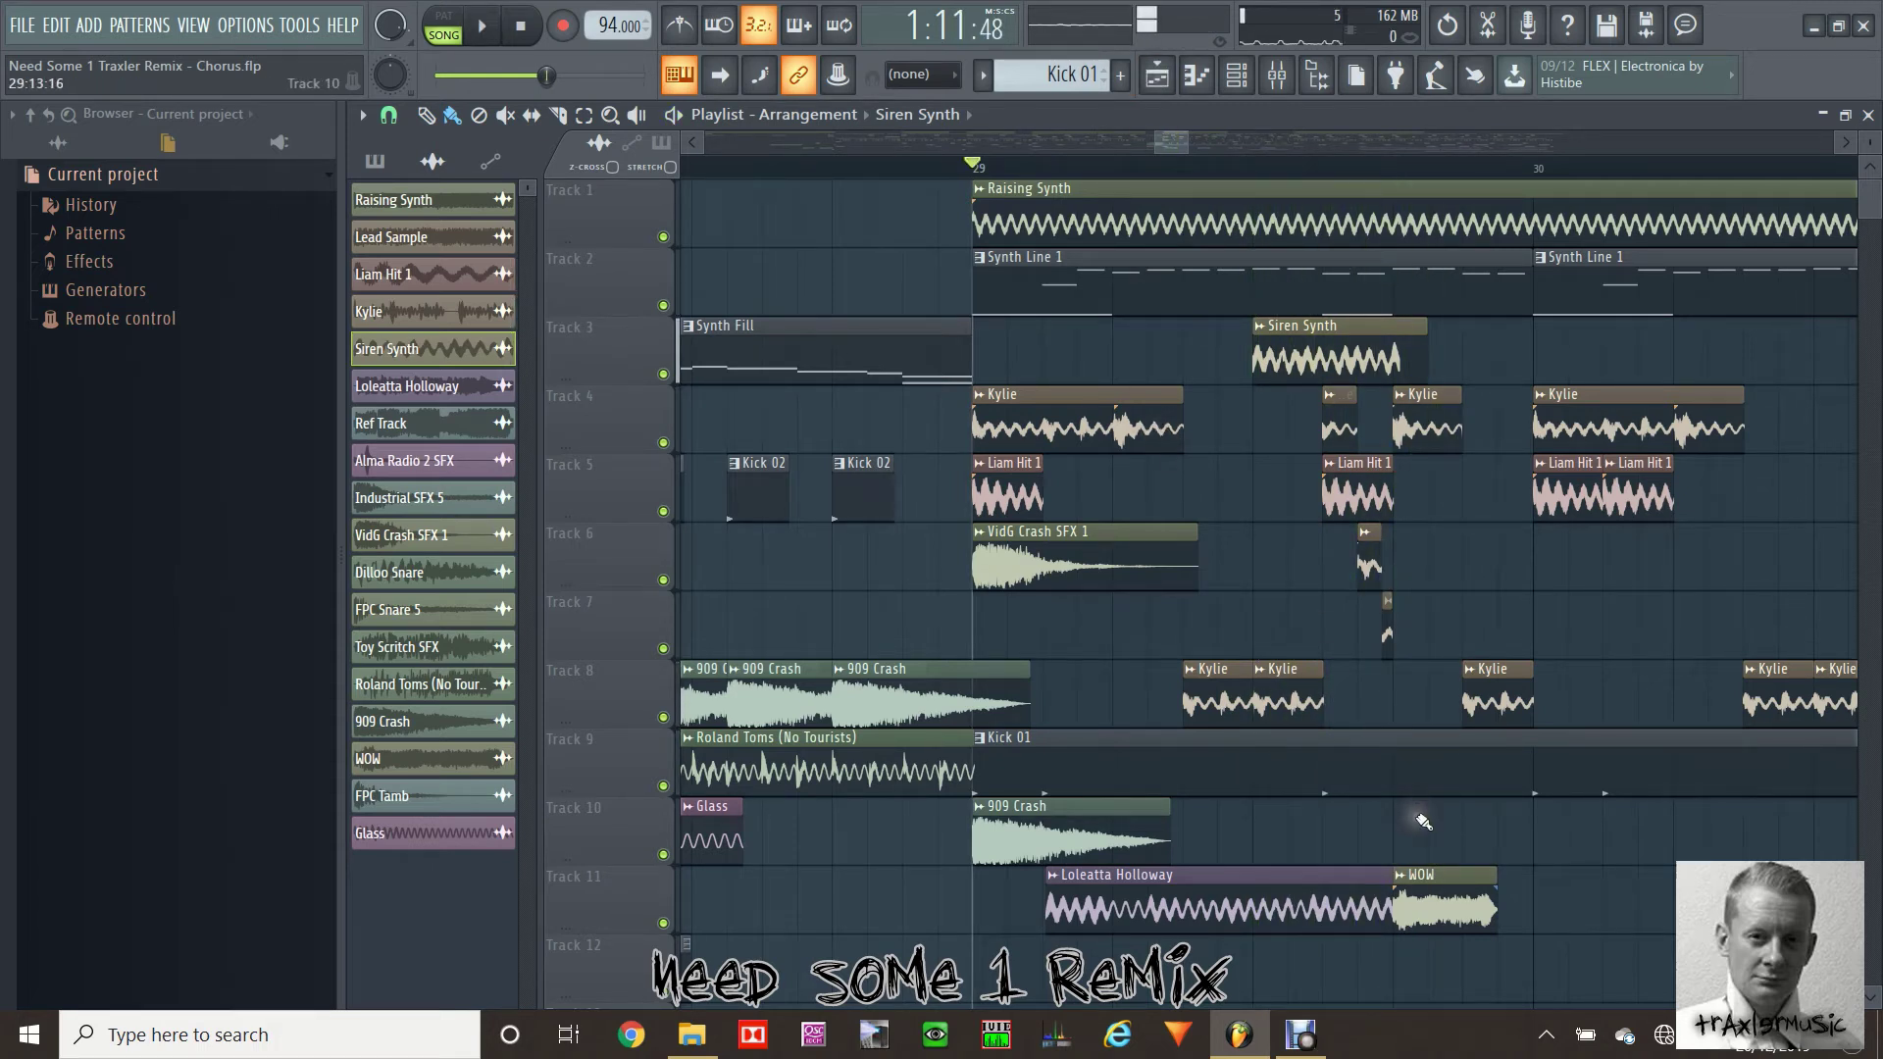
Select the WOW sample on Track 11, unmute its channel and play the section from bar 29
left_click(1432, 902)
left_click(1237, 74)
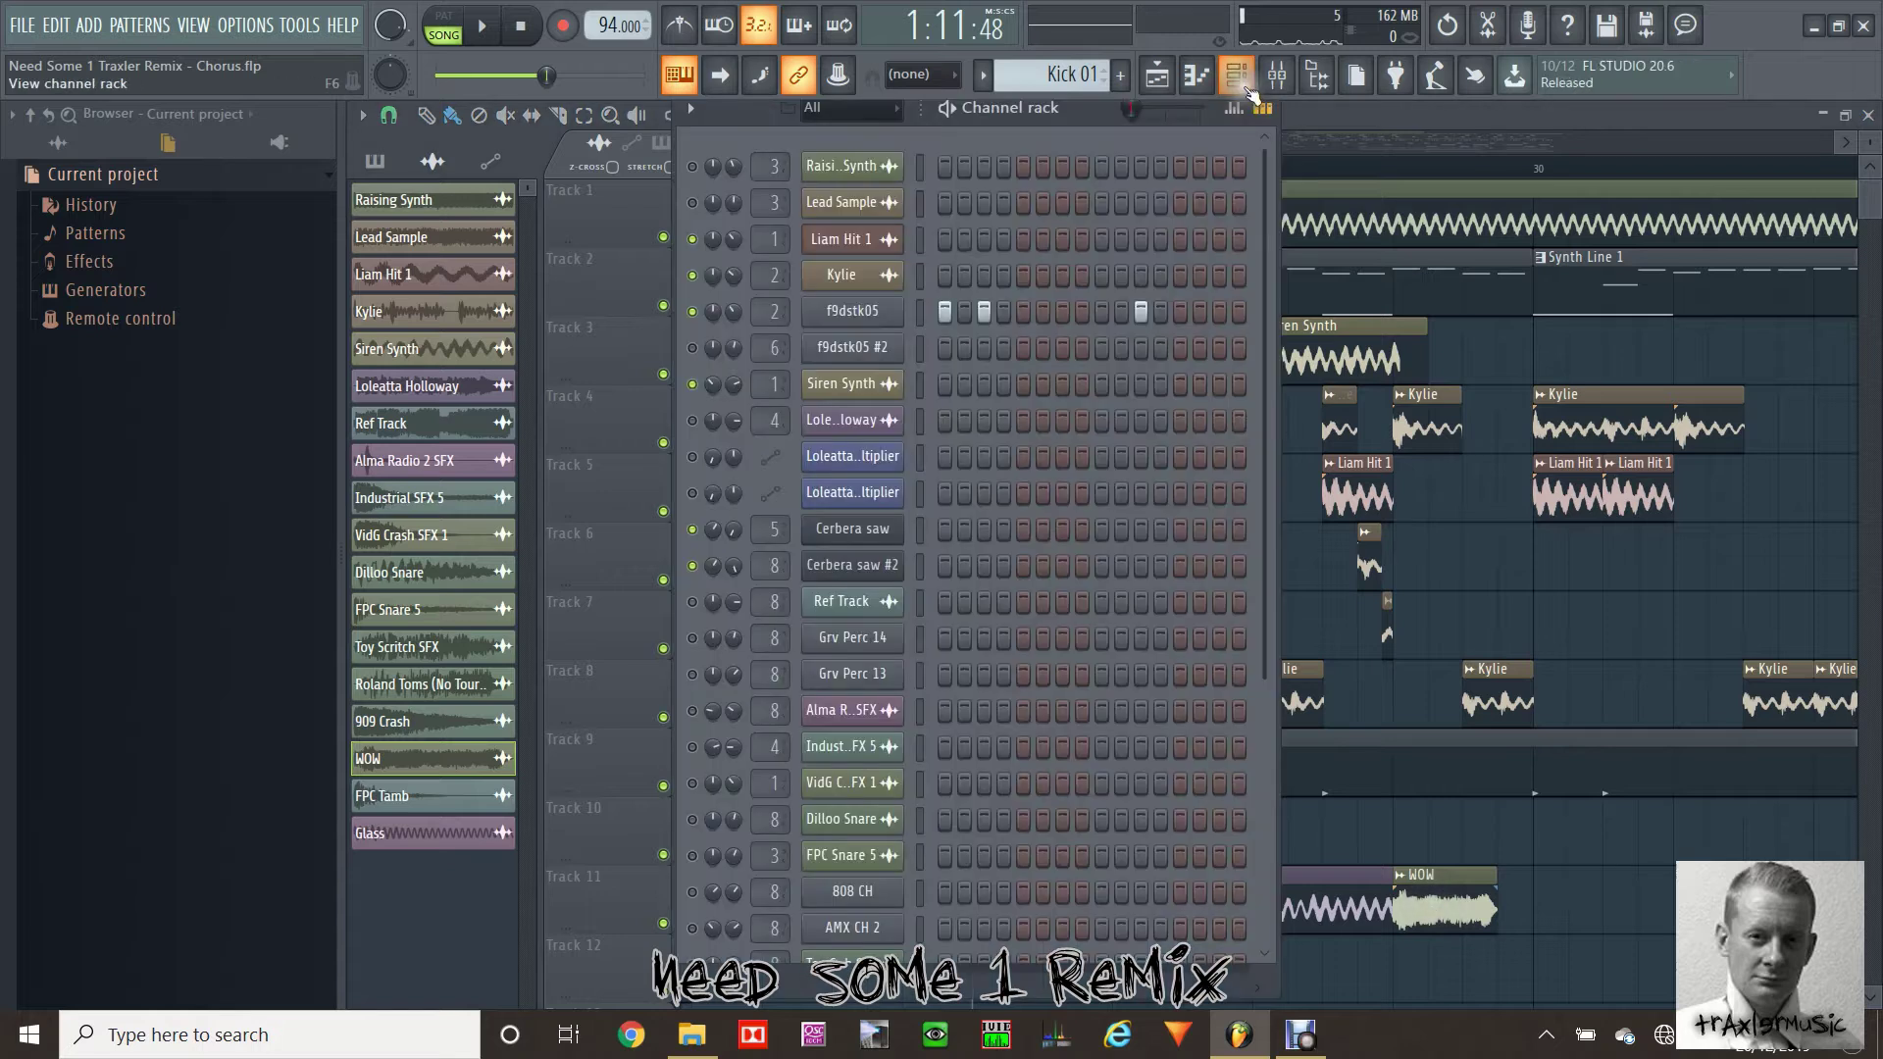
scroll(1079, 574, "down", 5)
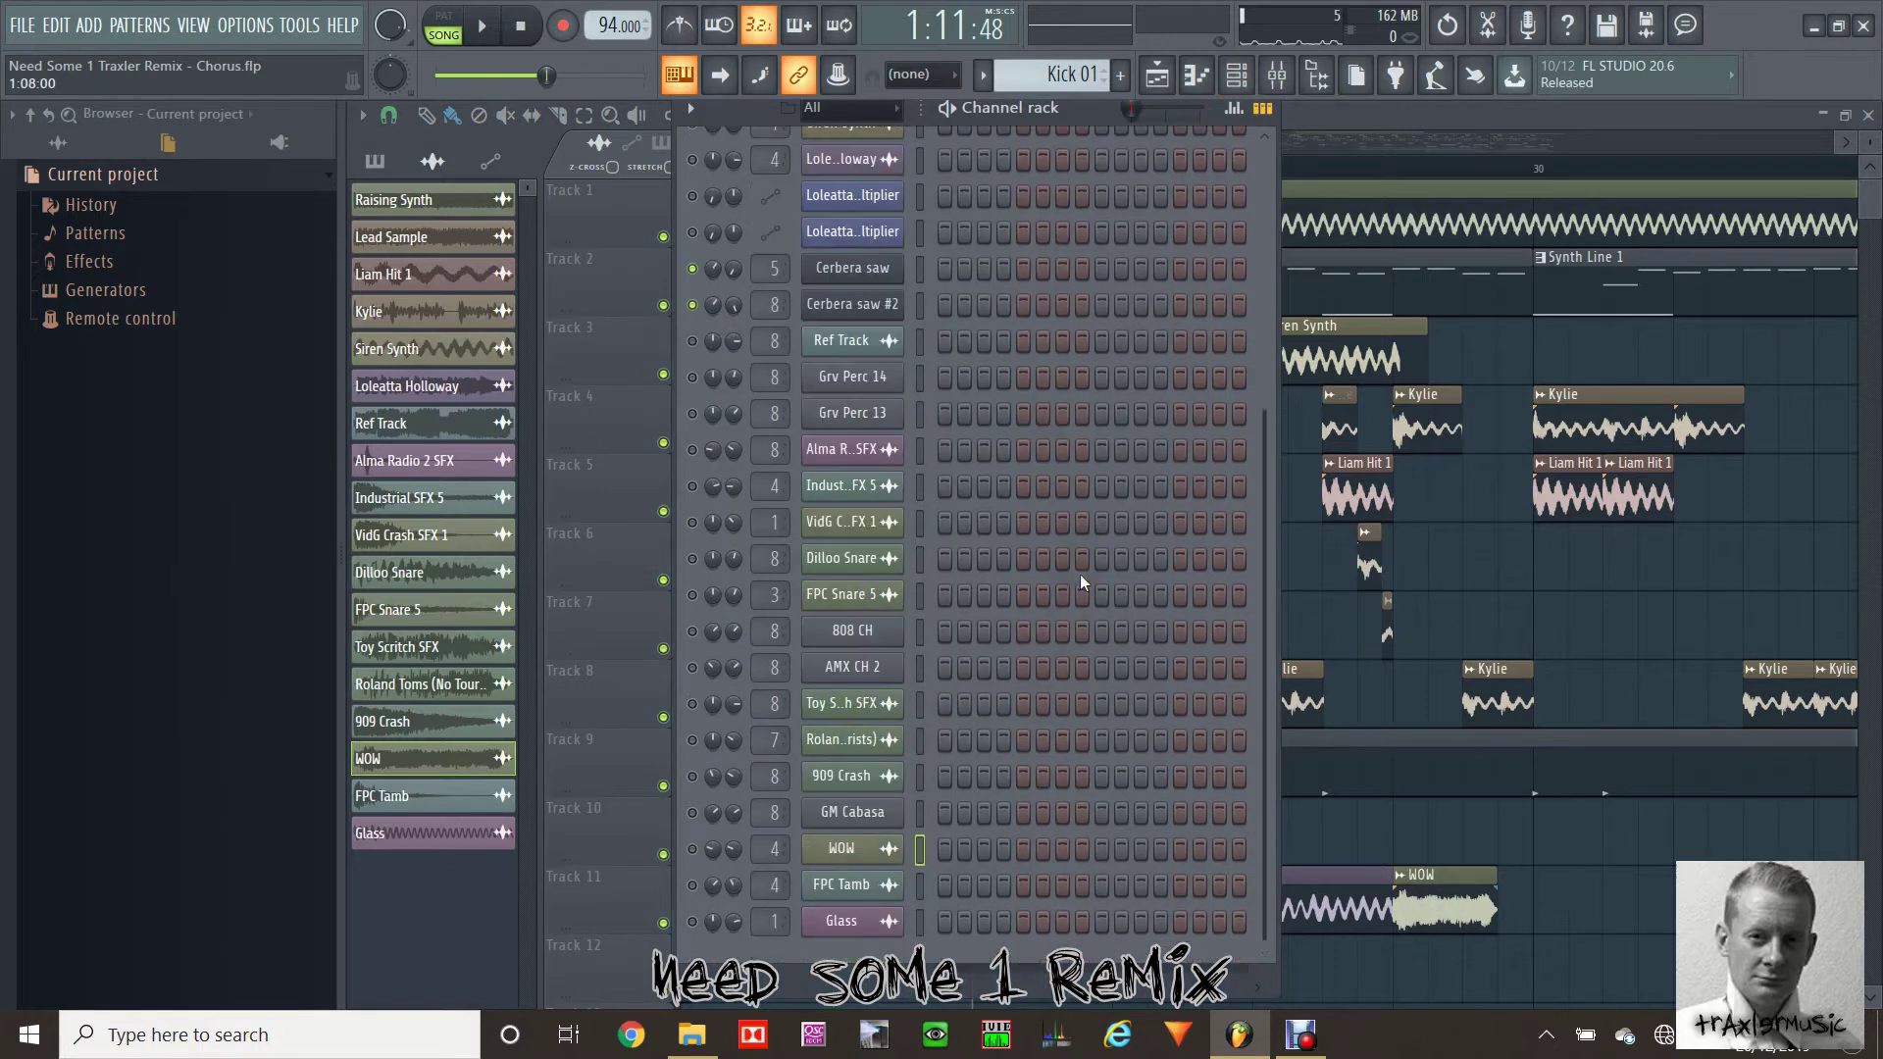
left_click(693, 849)
key("space")
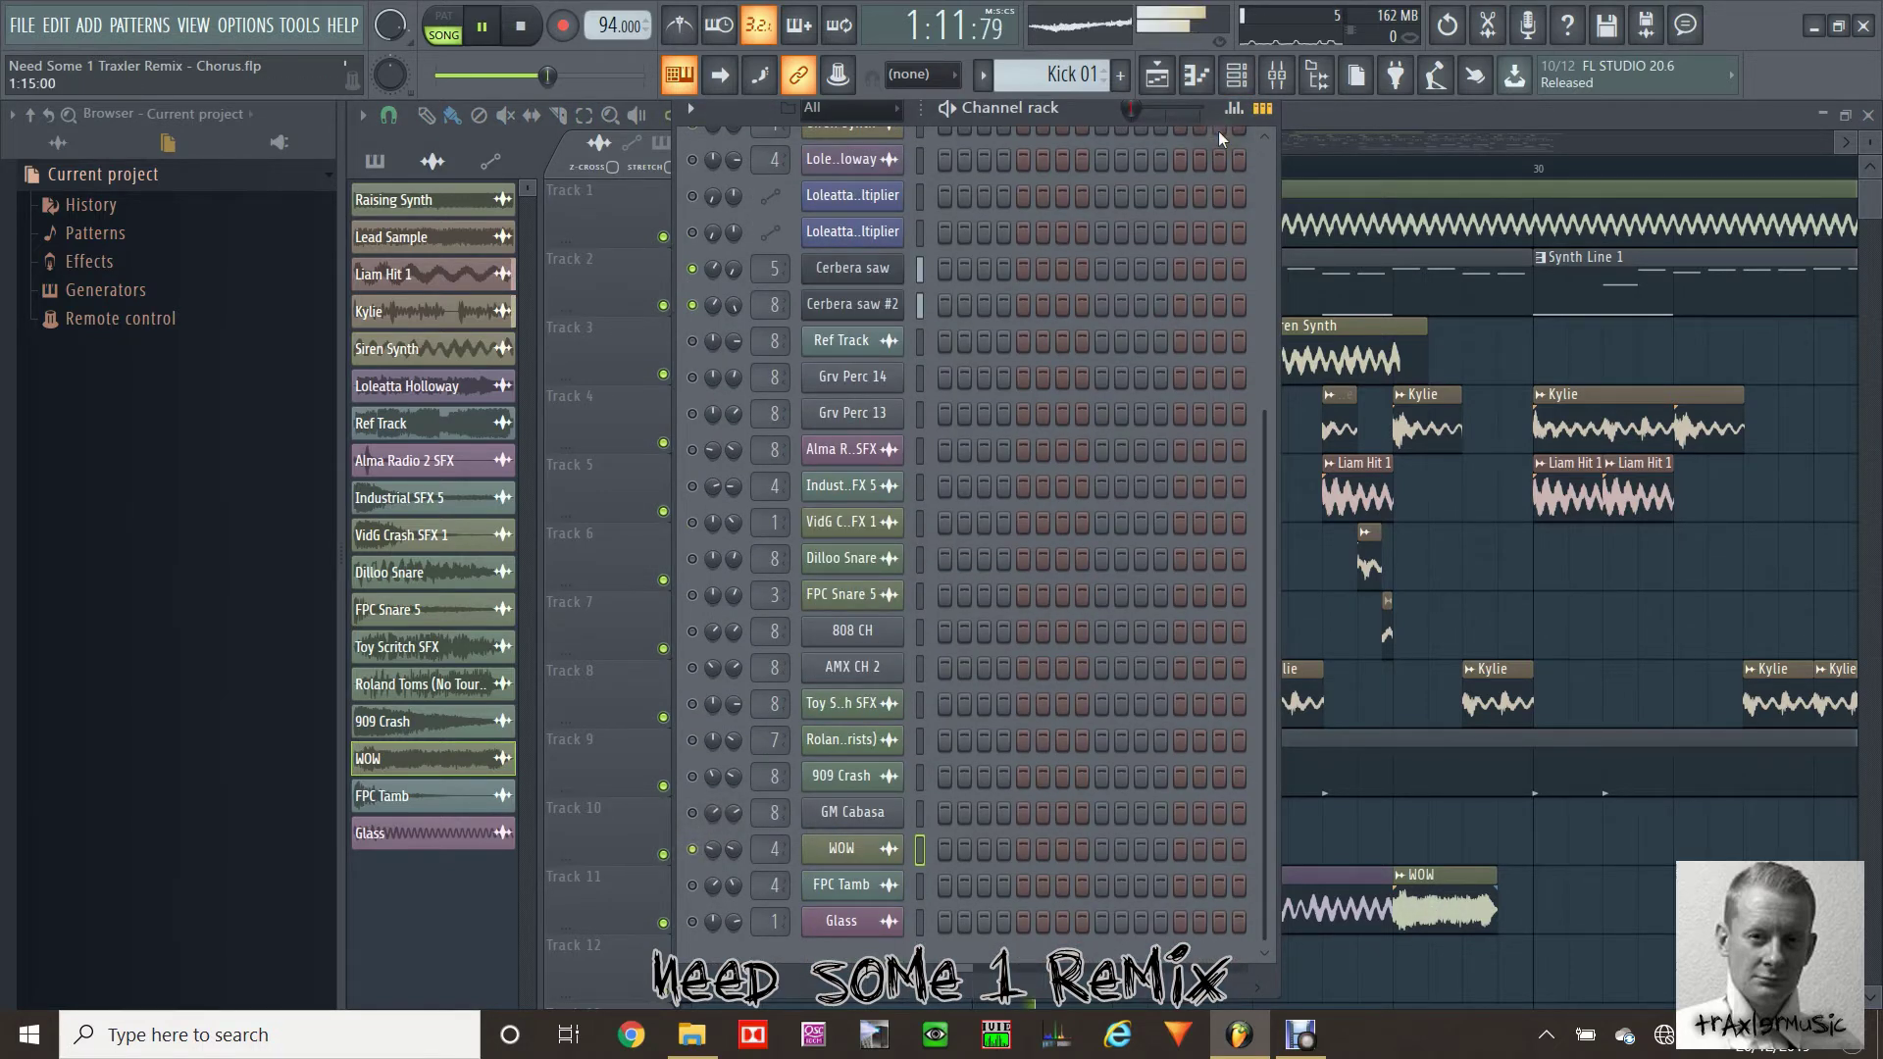
left_click(1163, 88)
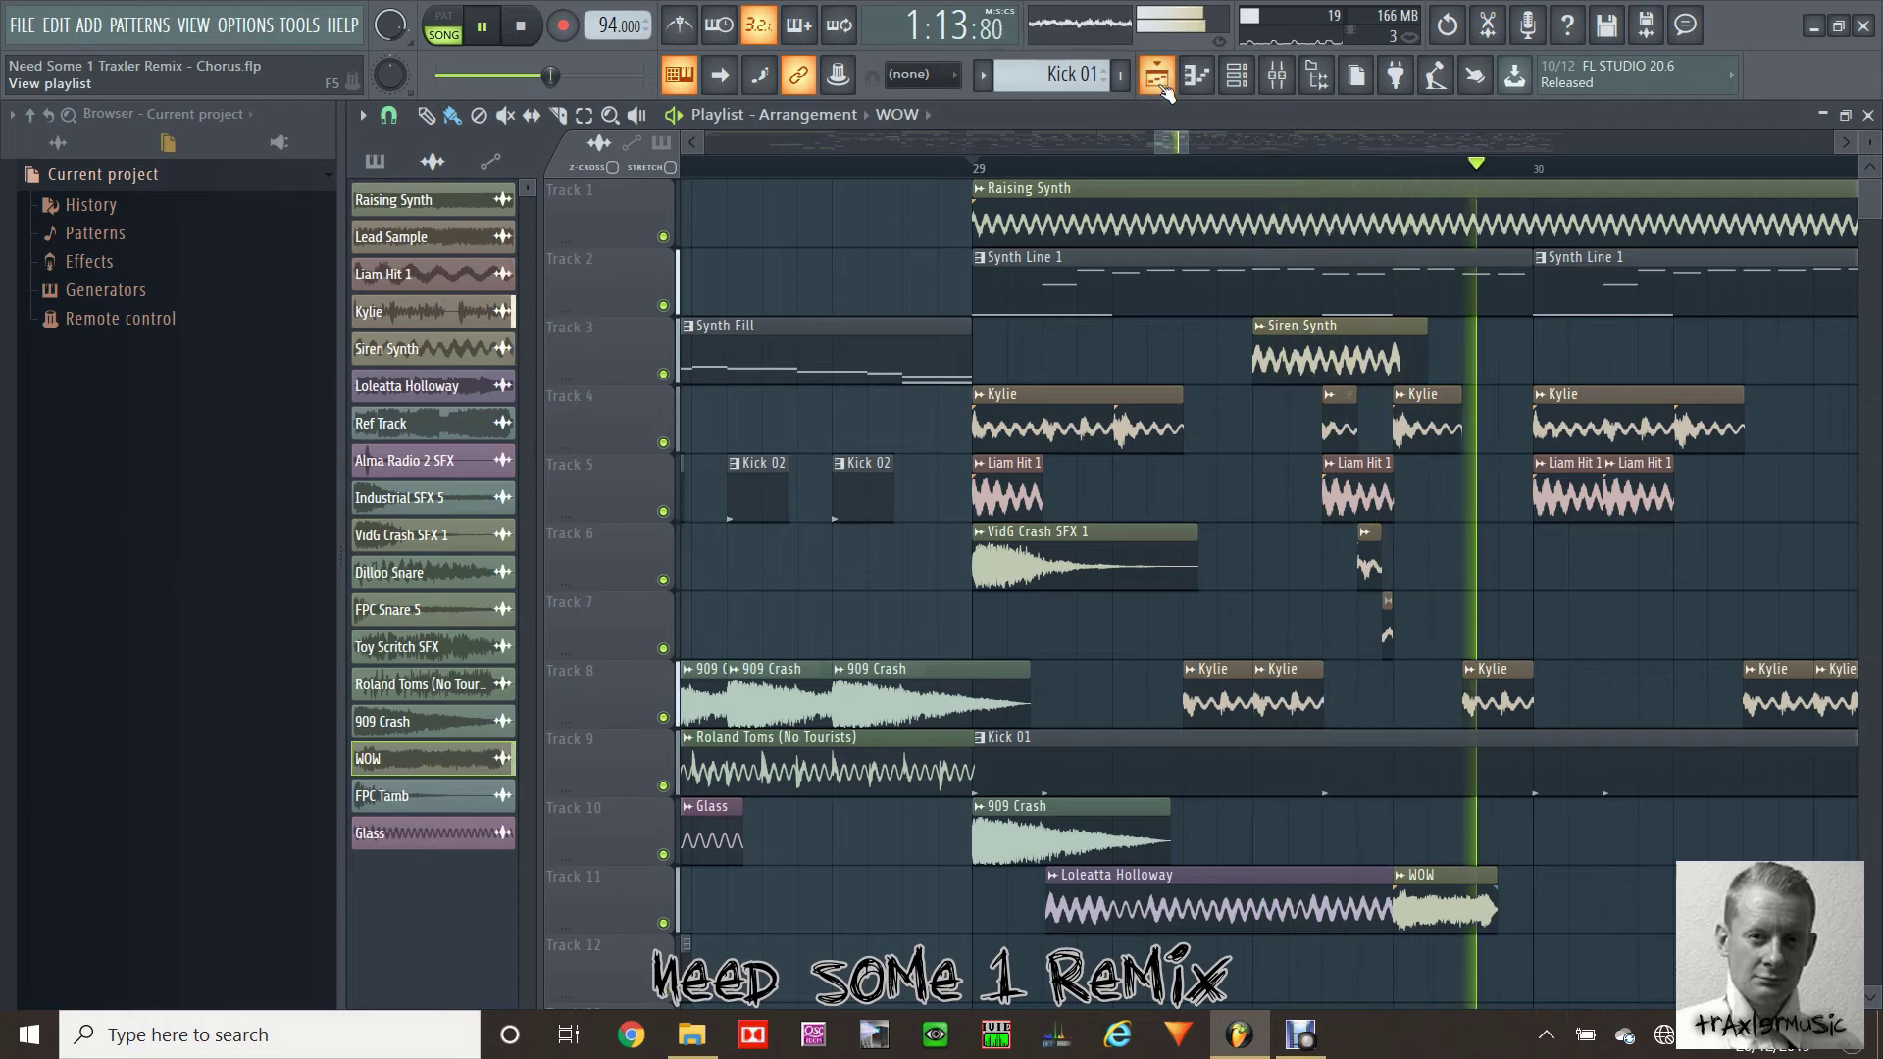
key("space")
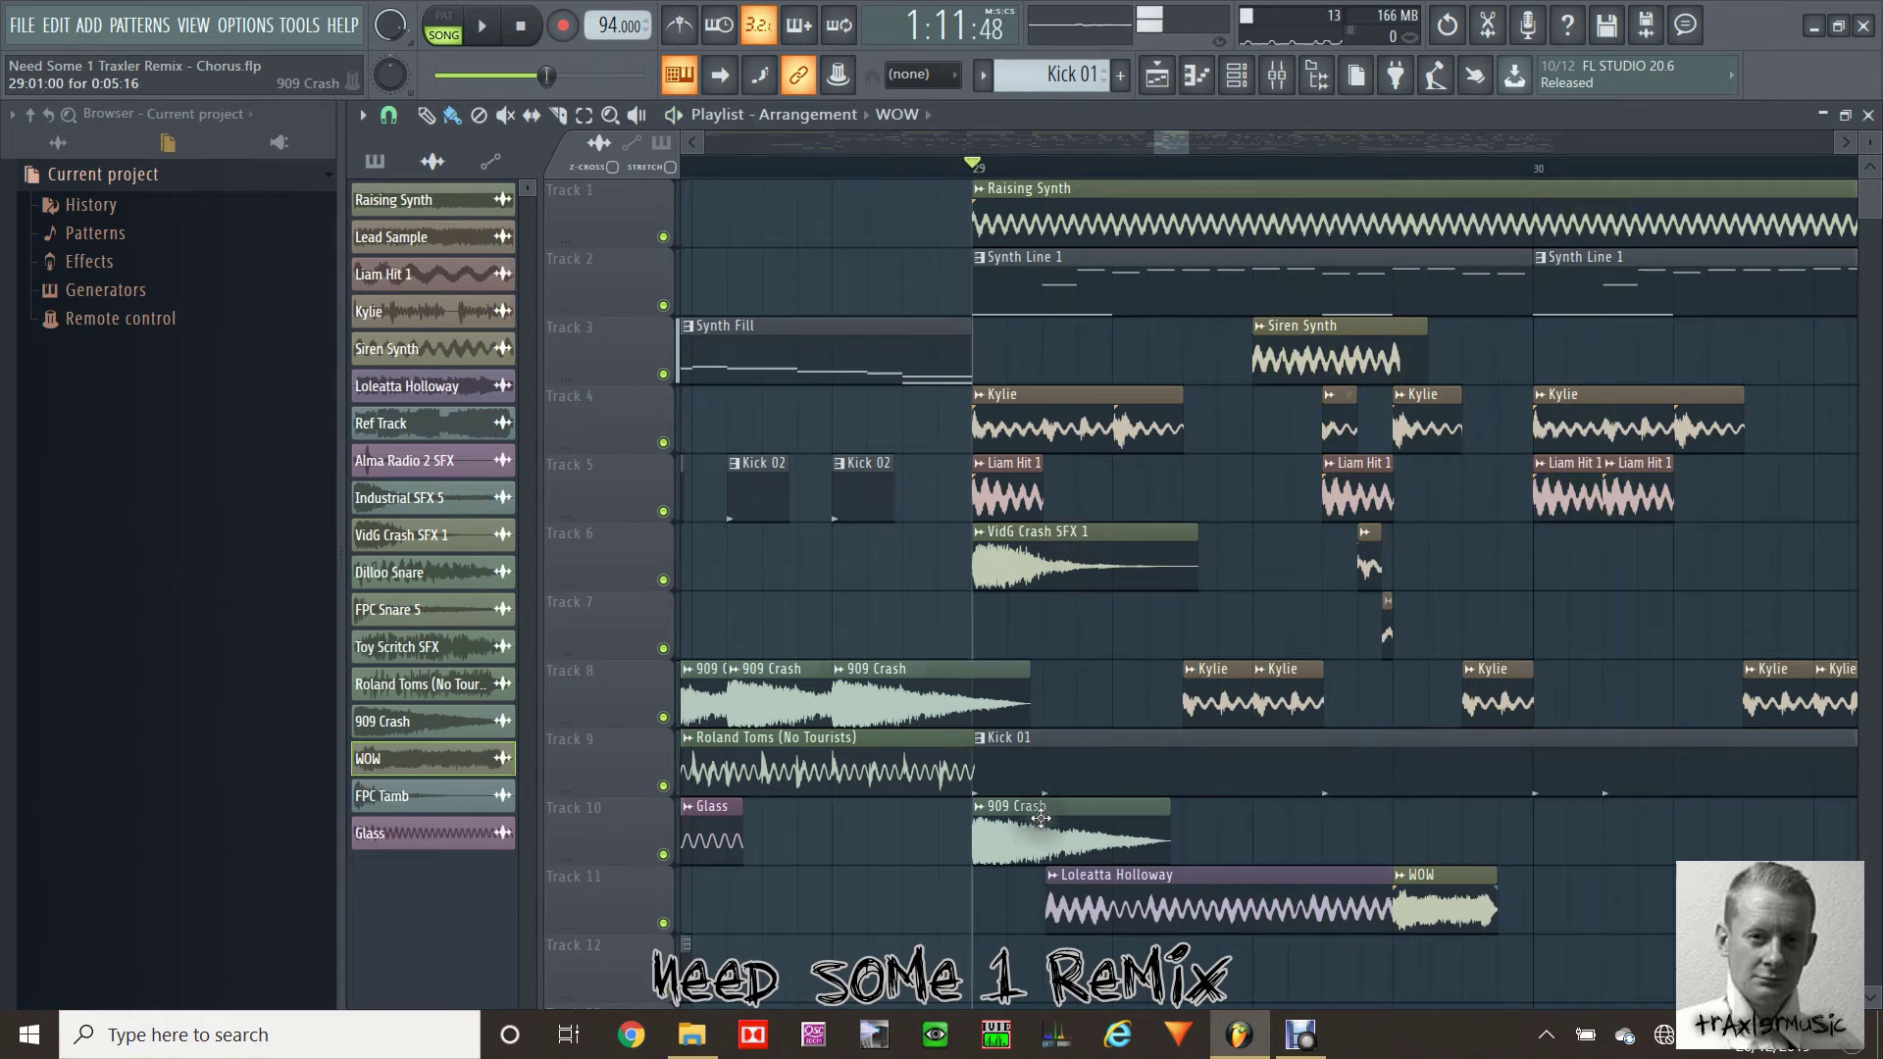
Select the 909 Crash sample on Track 10, unmute its channel and play the section from bar 29
left_click(1071, 818)
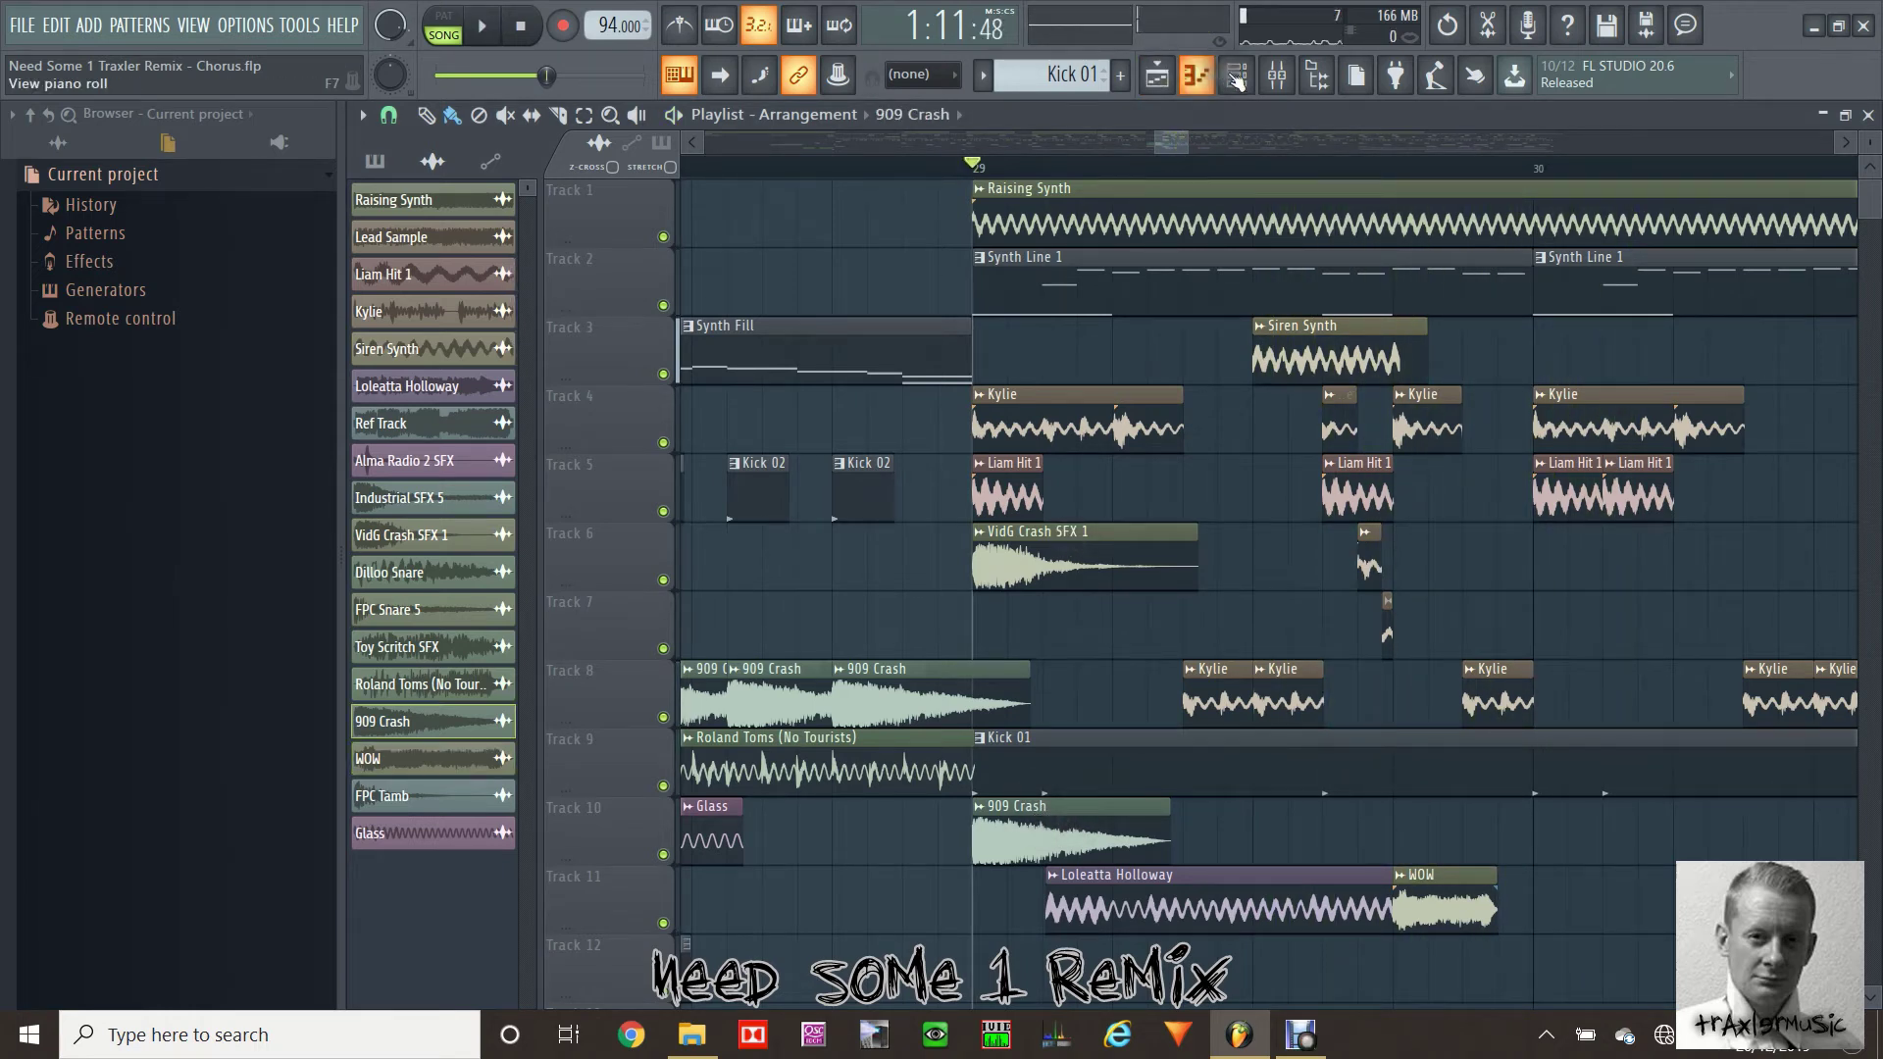
left_click(1236, 75)
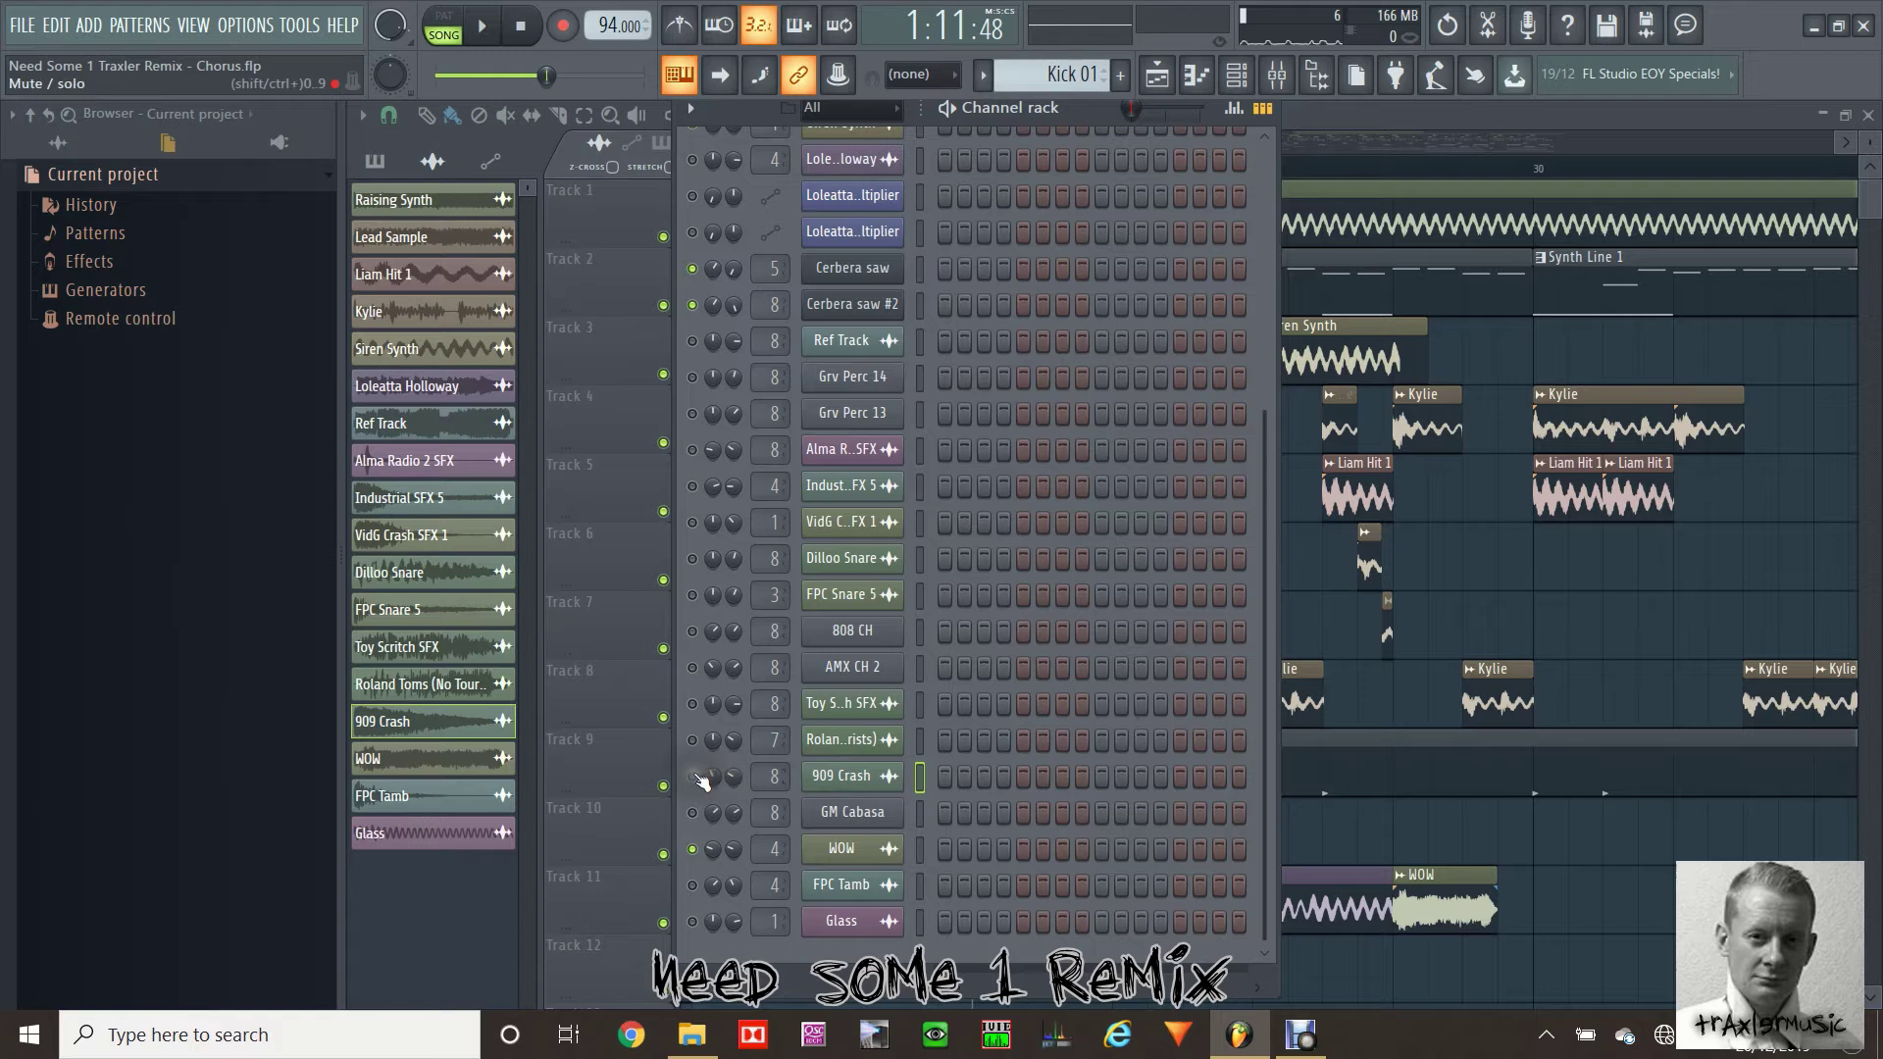
key("F6")
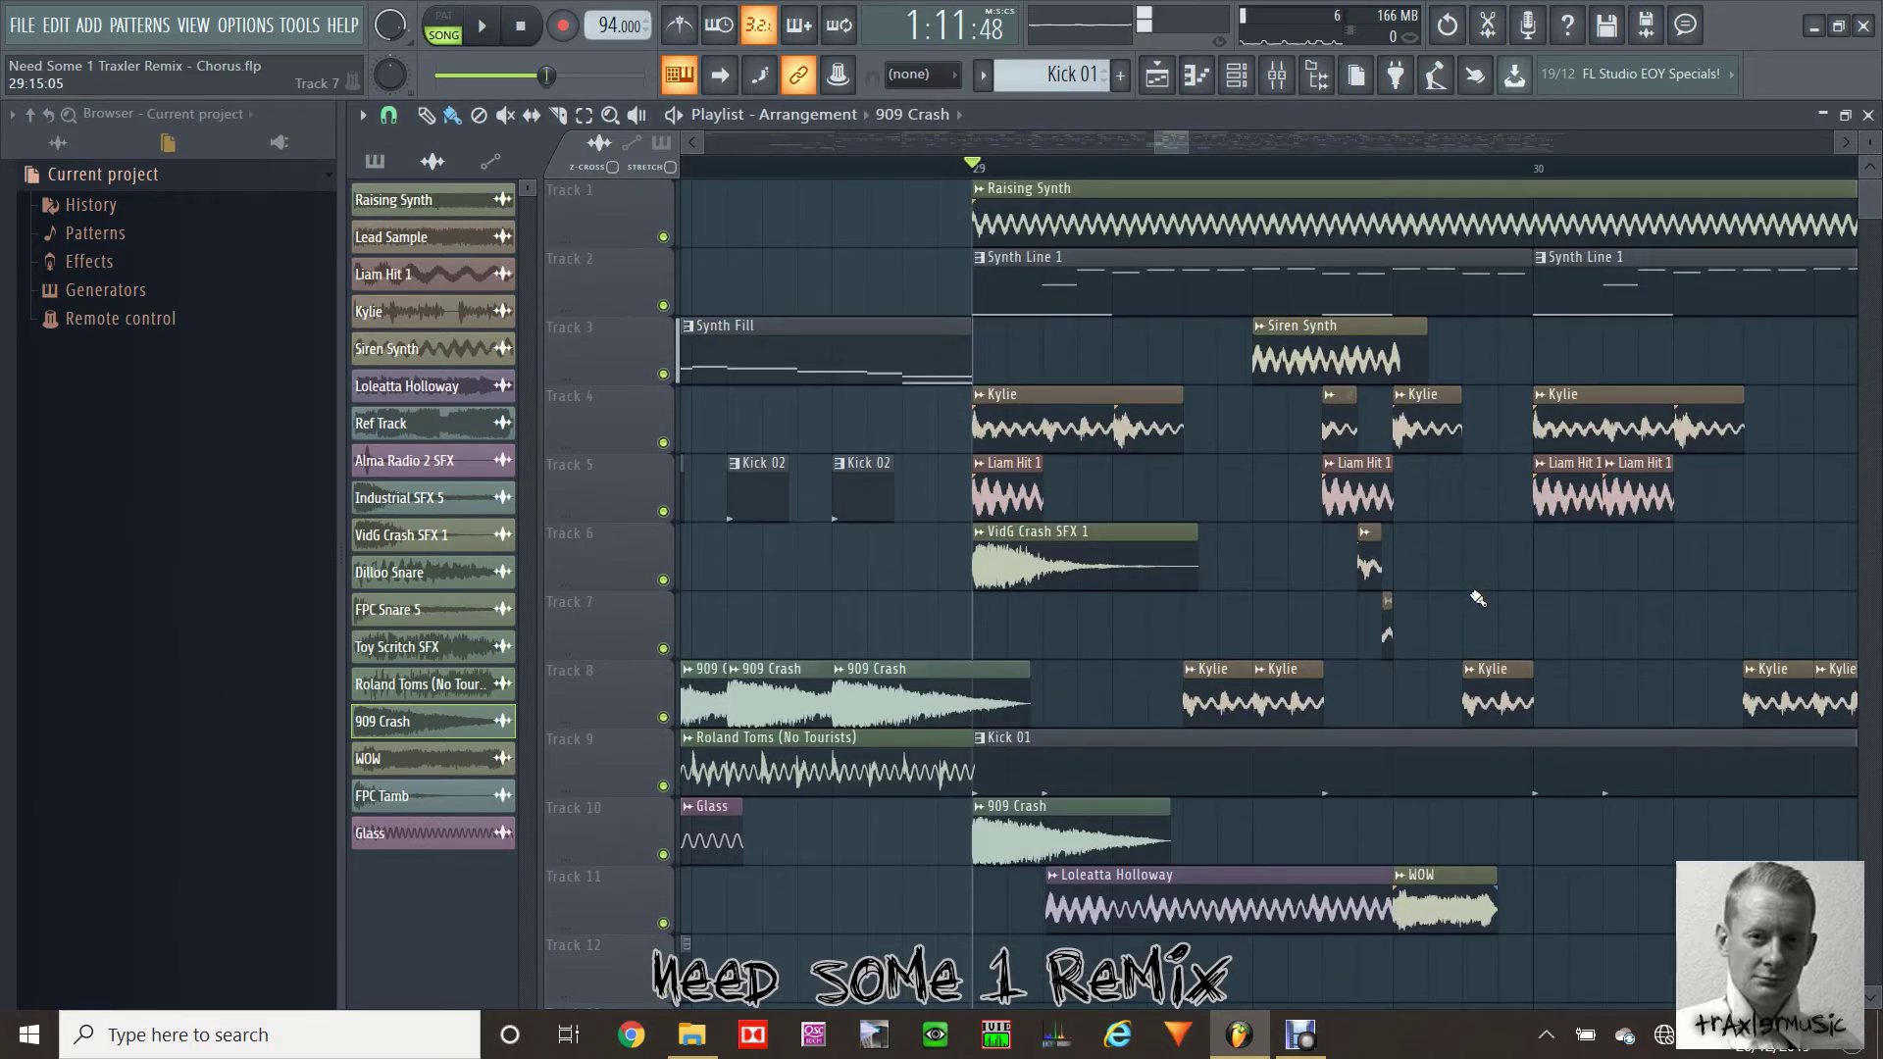
key("space")
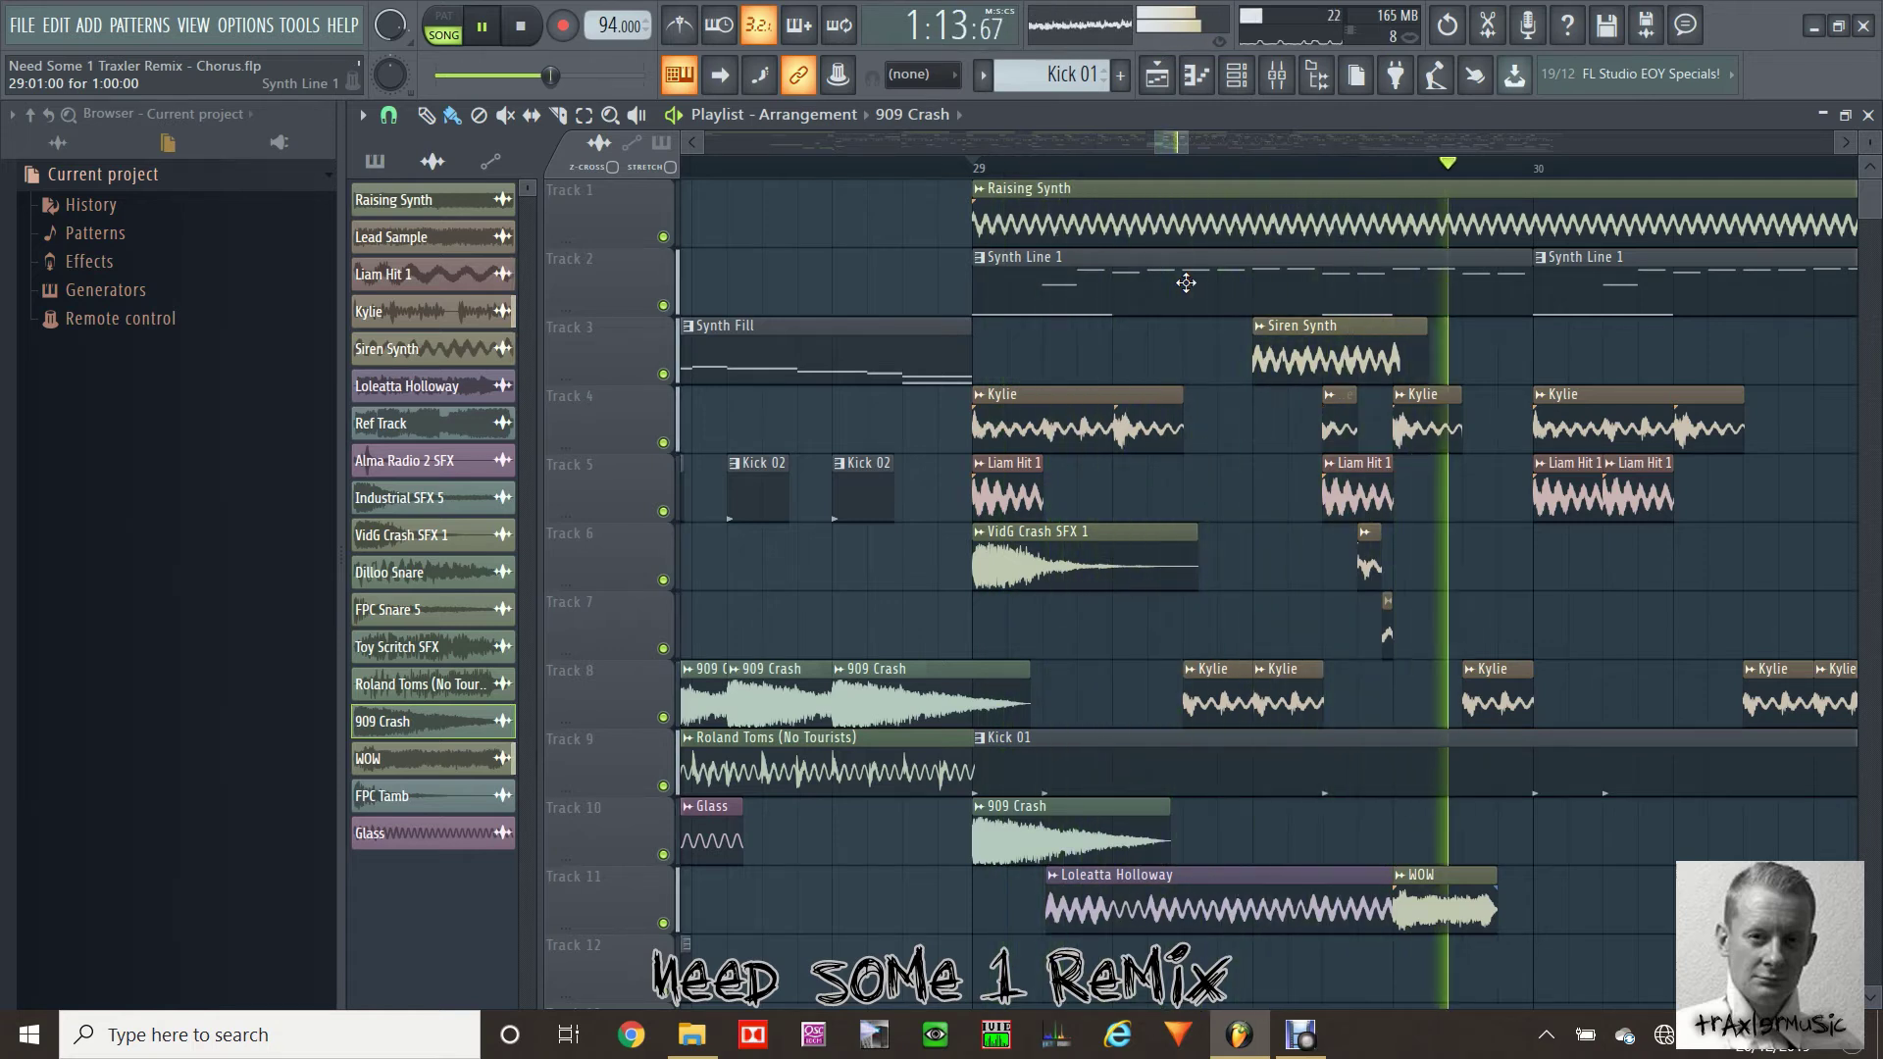
key("space")
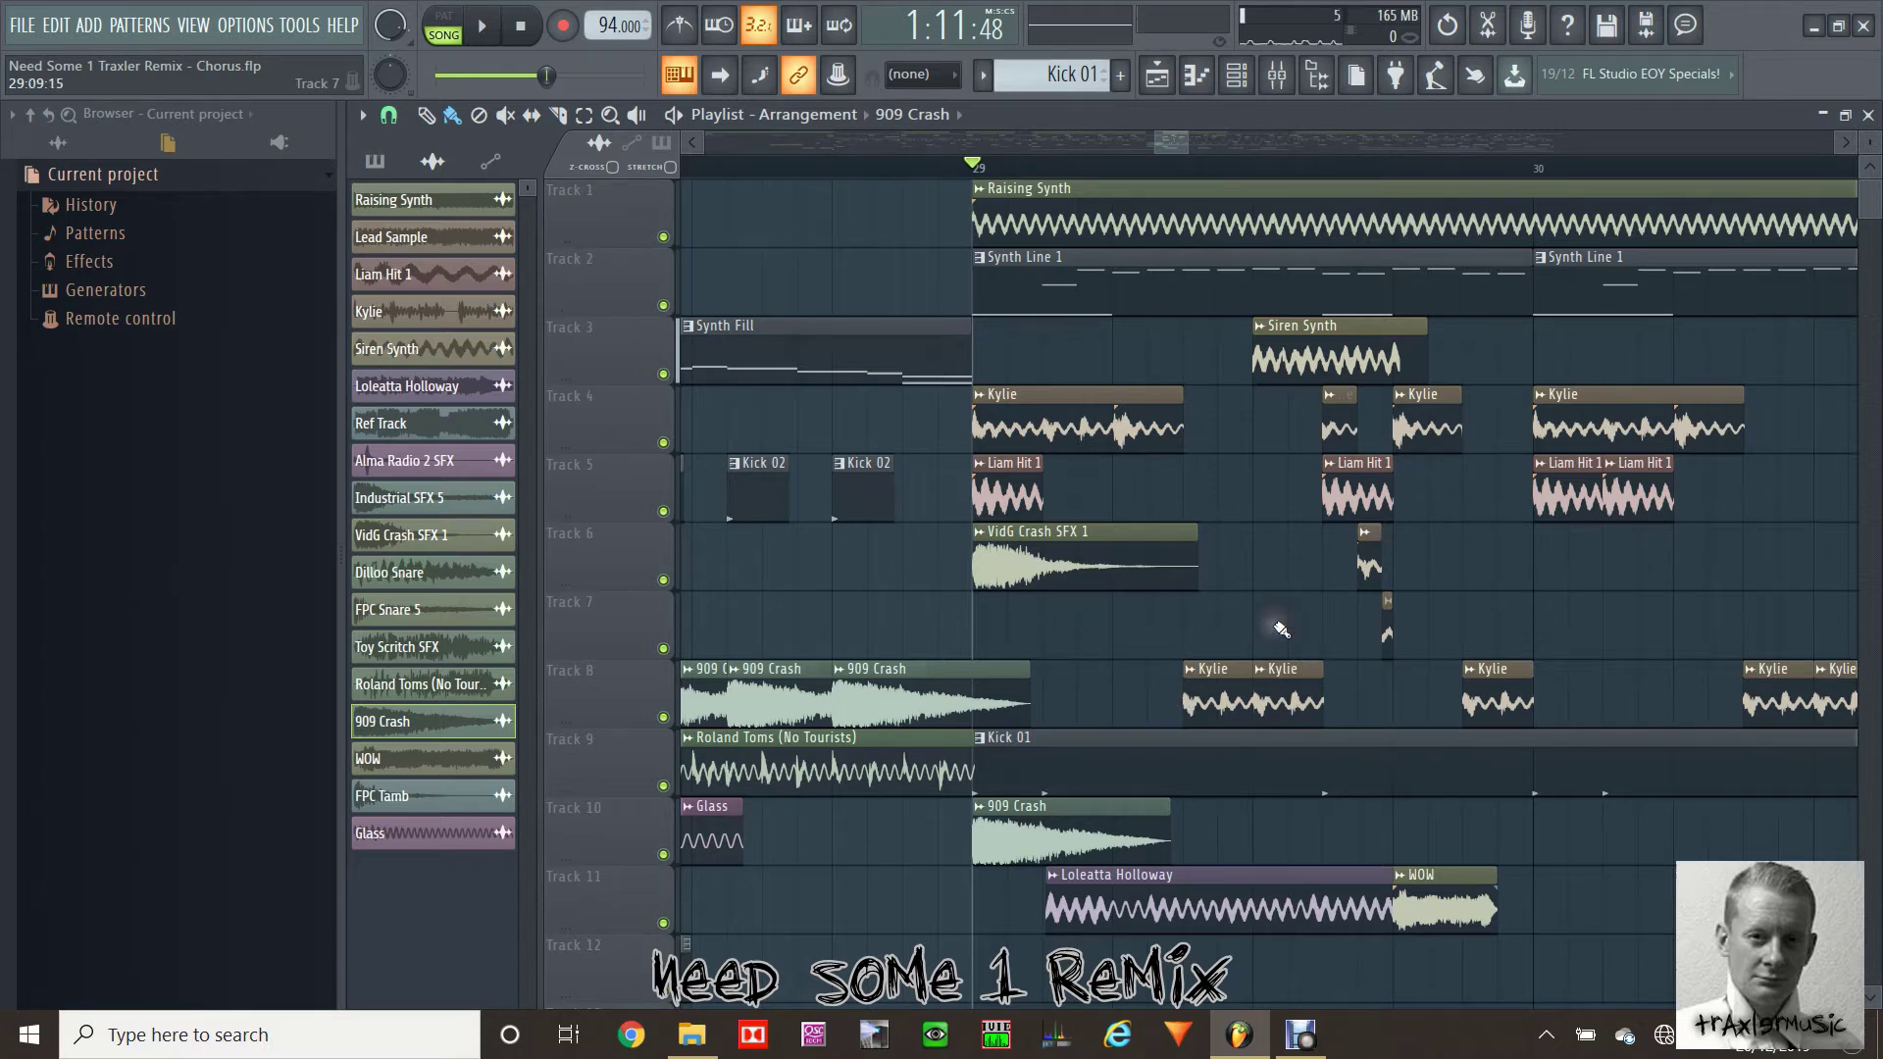
Select the Loleatta Holloway sample, unmute its channel and return to the playlist
scroll(1282, 629, "down", 5)
left_click(432, 388)
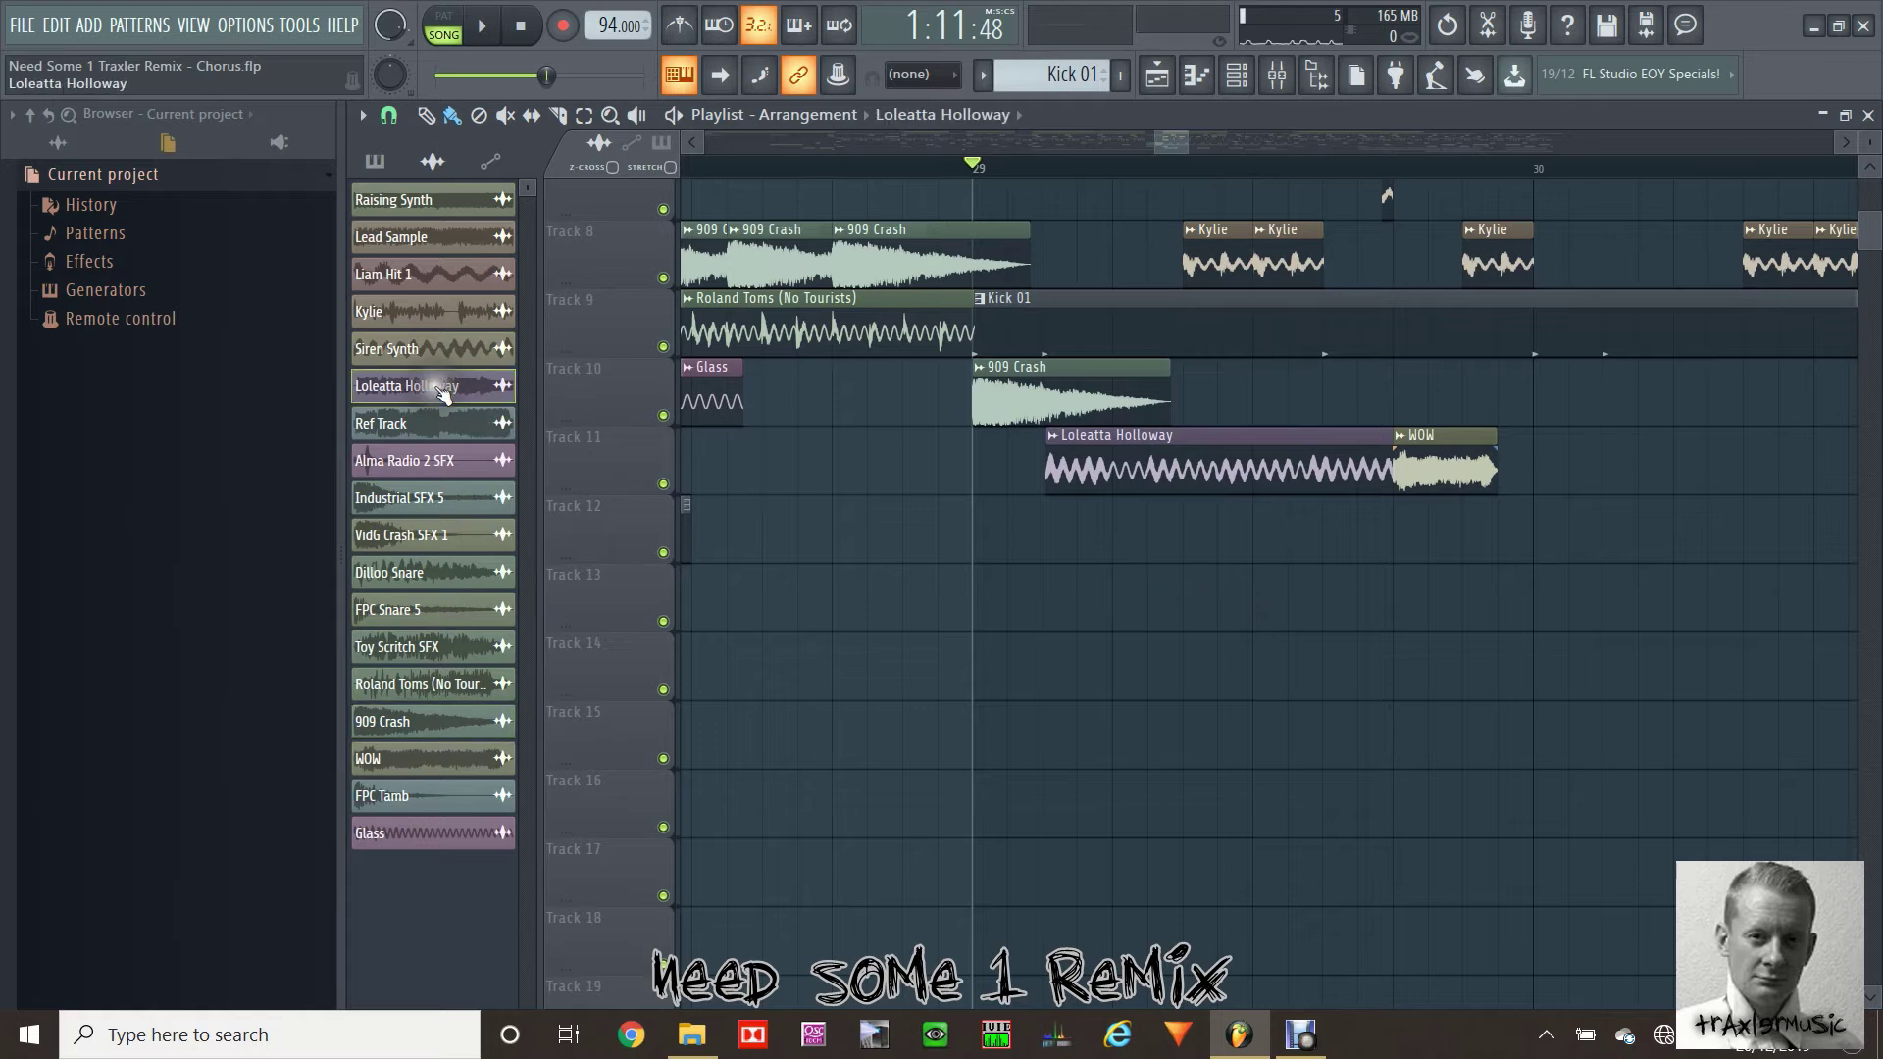
left_click(1156, 78)
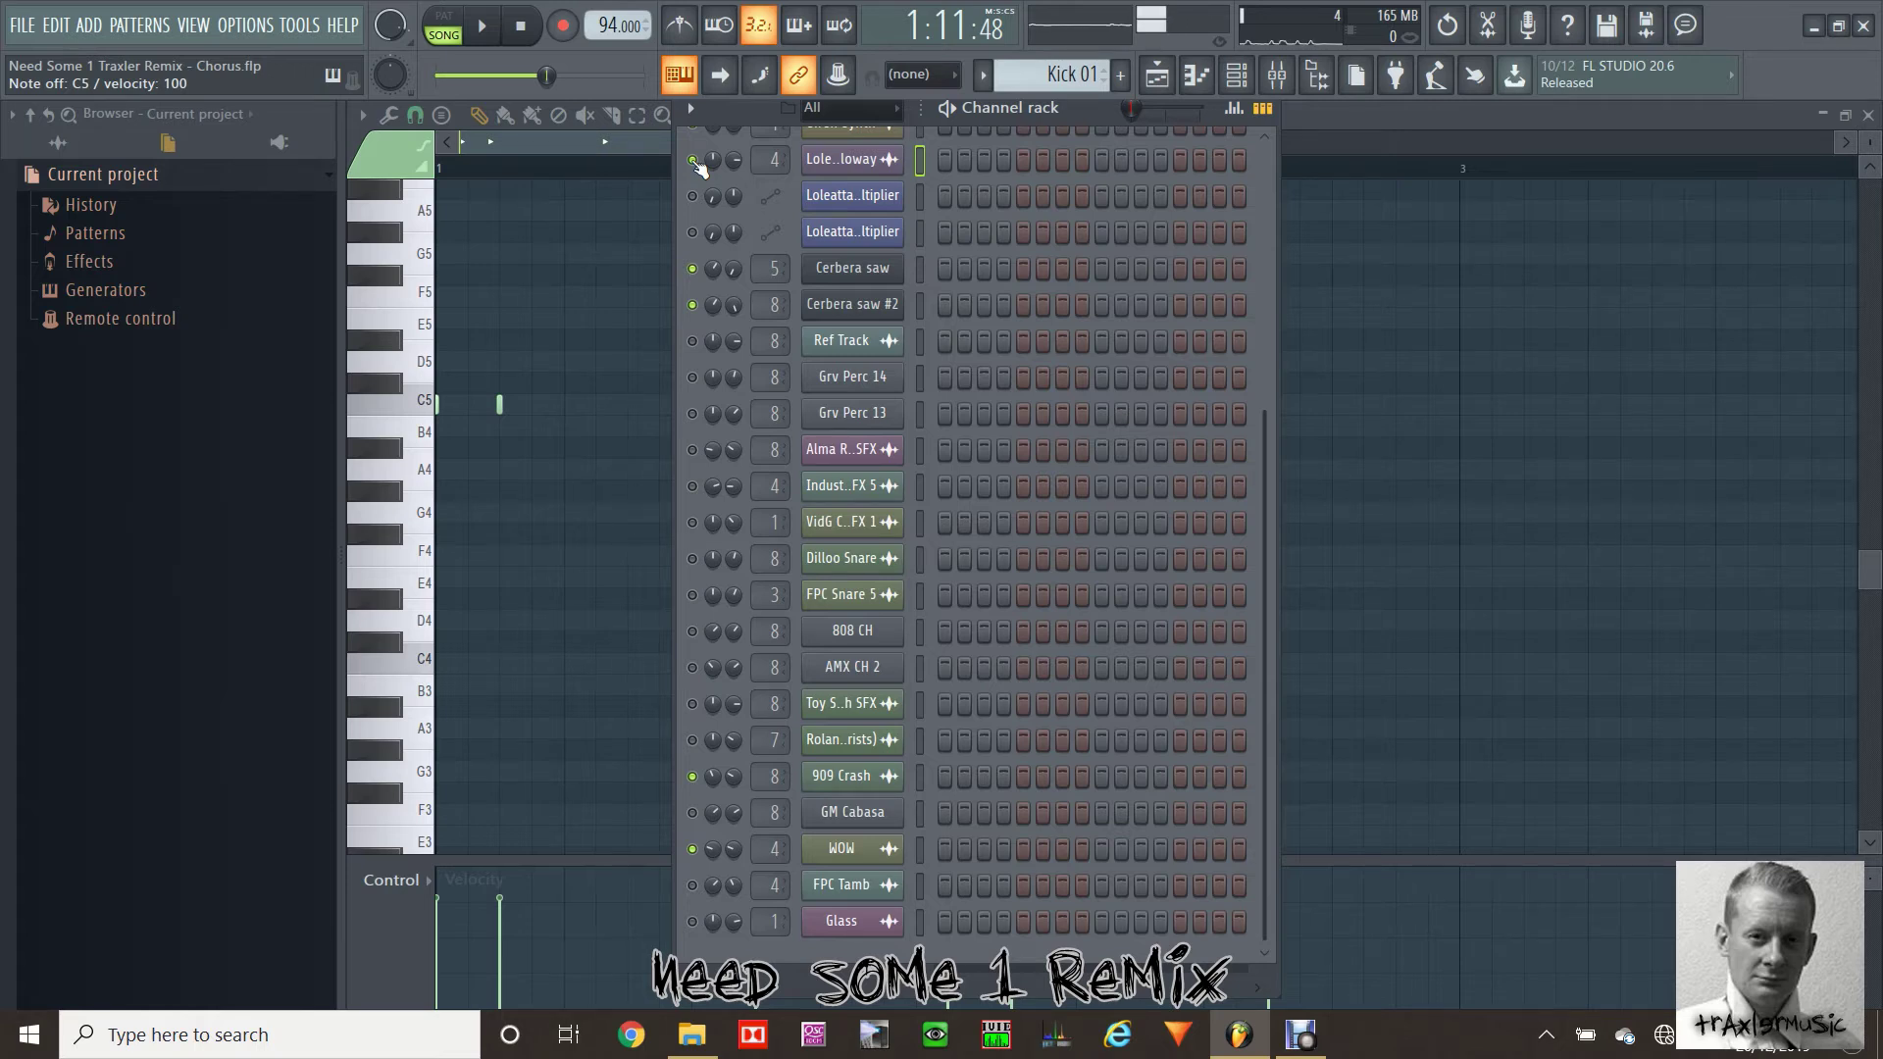
left_click(1172, 79)
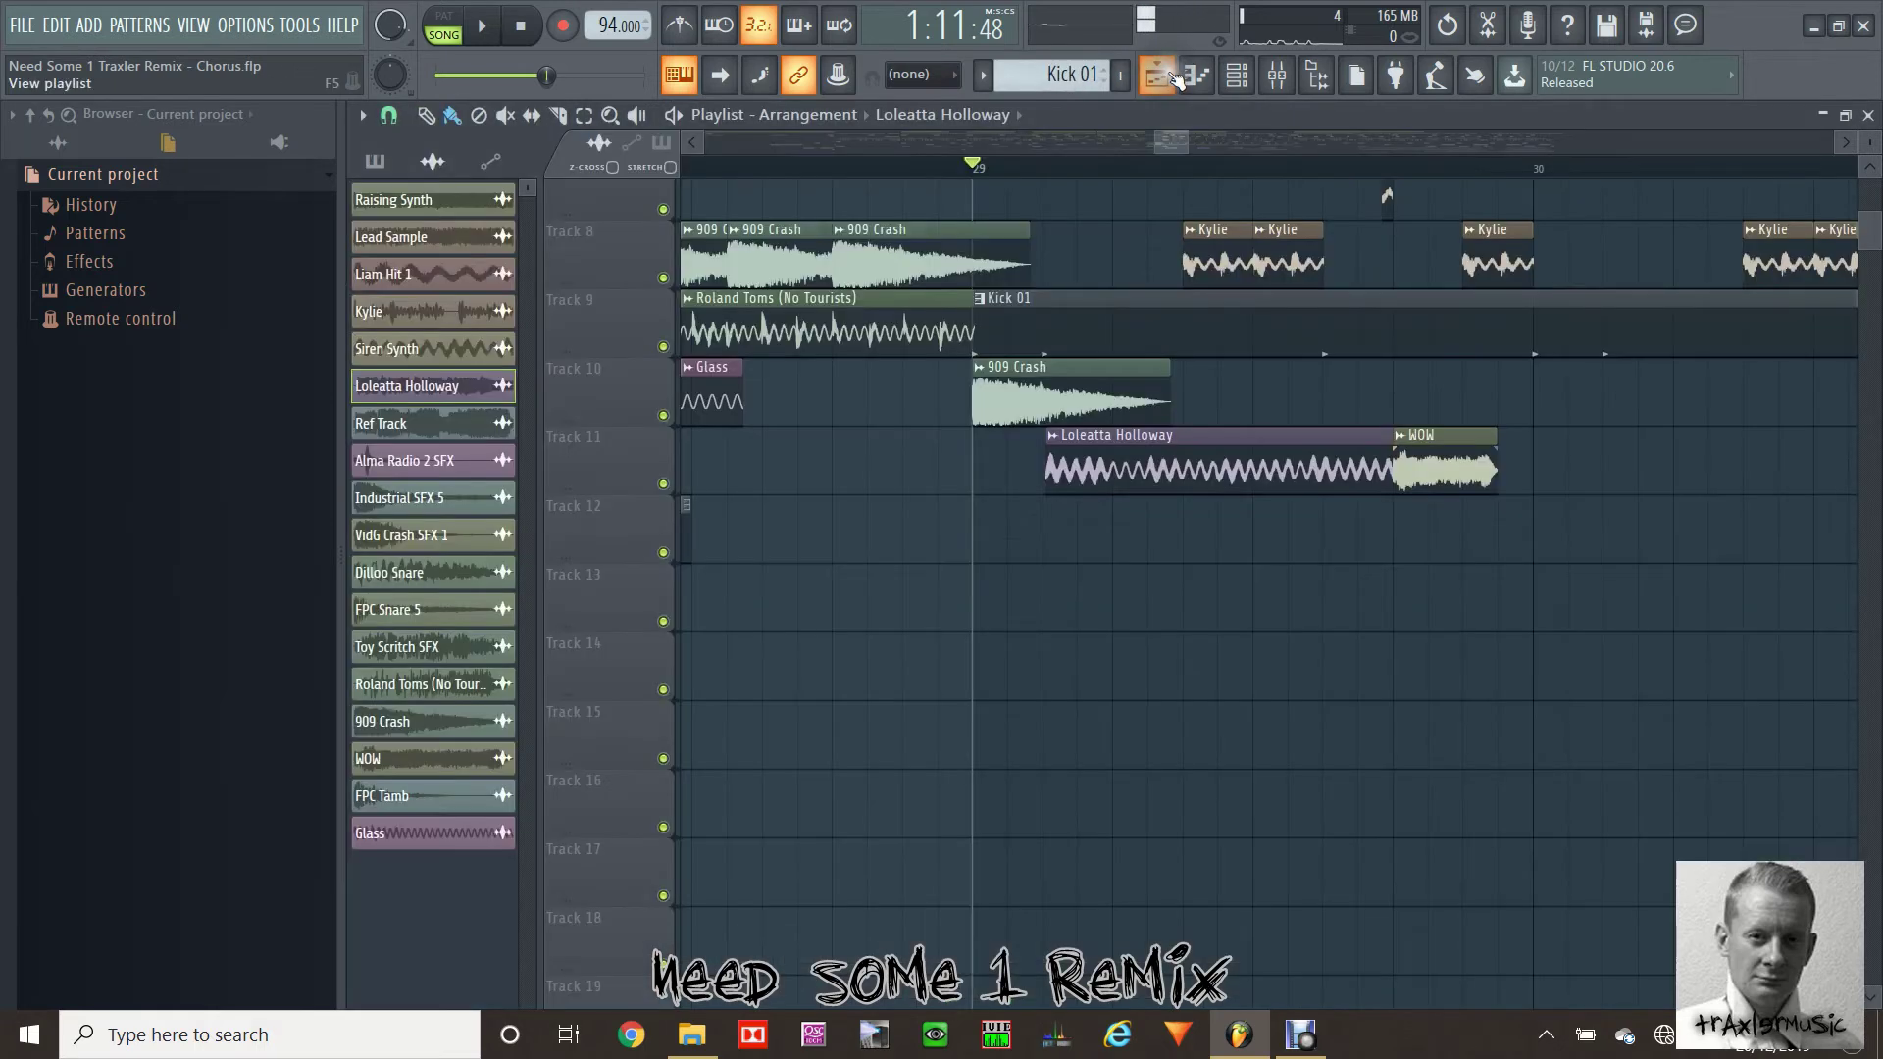
Place the full Loleatta Holloway sample on Track 14 and chop it into three short clips on Track 12 from bar 30
left_click_drag(432, 385, 781, 690)
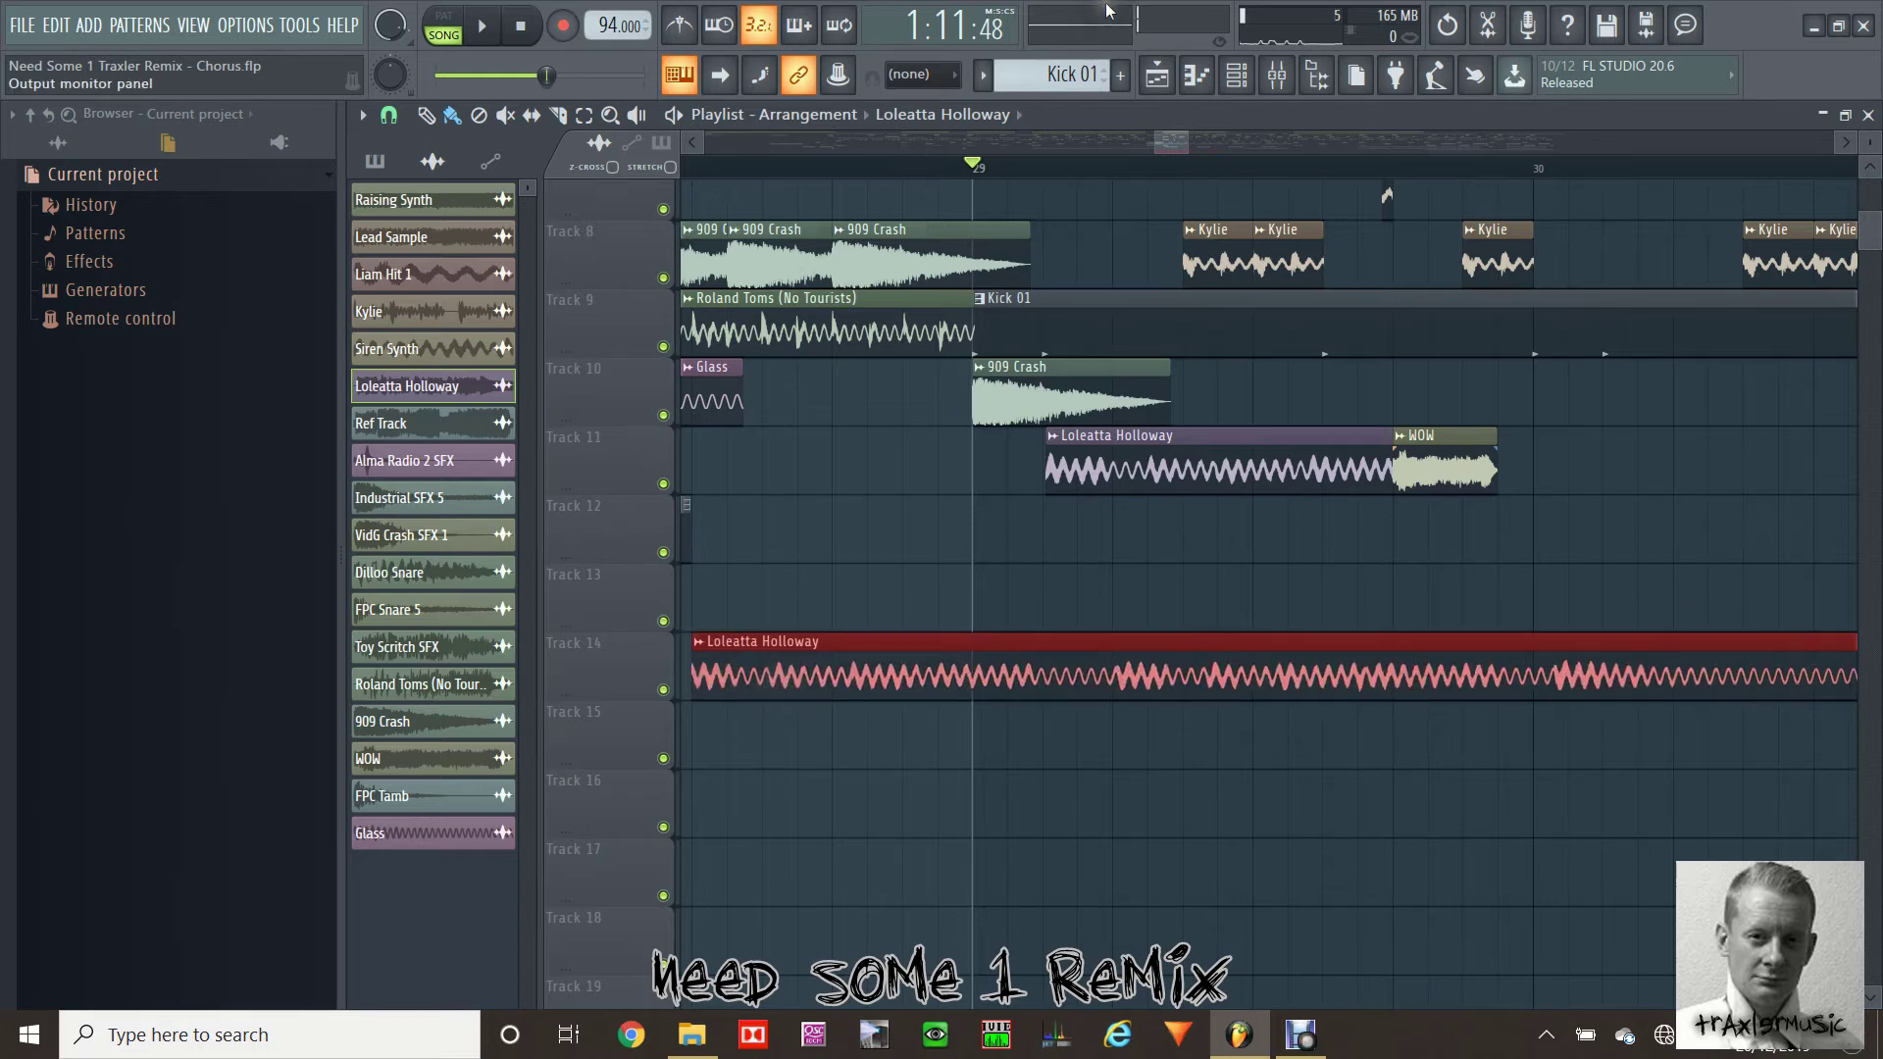
left_click_drag(1189, 135, 1270, 137)
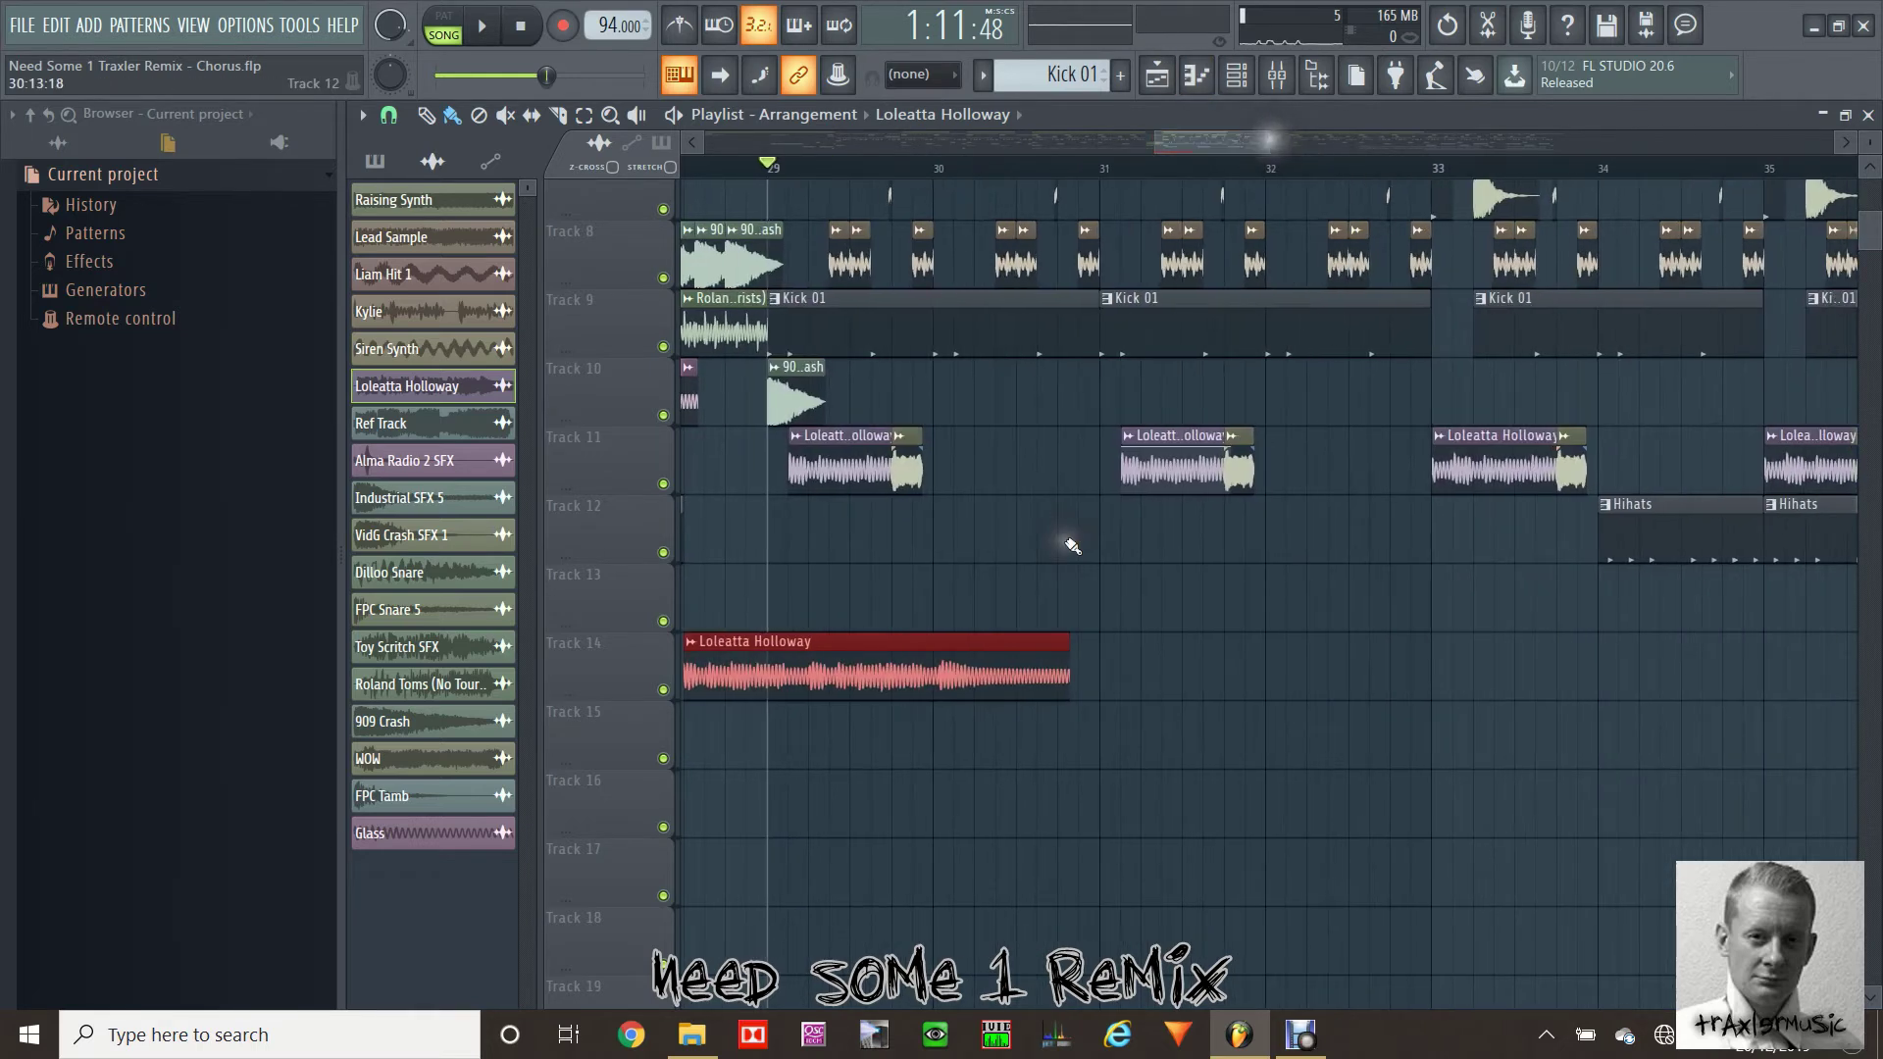
mouse_move(1066, 648)
left_mouse_down()
mouse_move(798, 677)
mouse_move(716, 654)
mouse_move(980, 559)
mouse_move(947, 513)
mouse_move(981, 541)
mouse_move(1038, 530)
left_mouse_up()
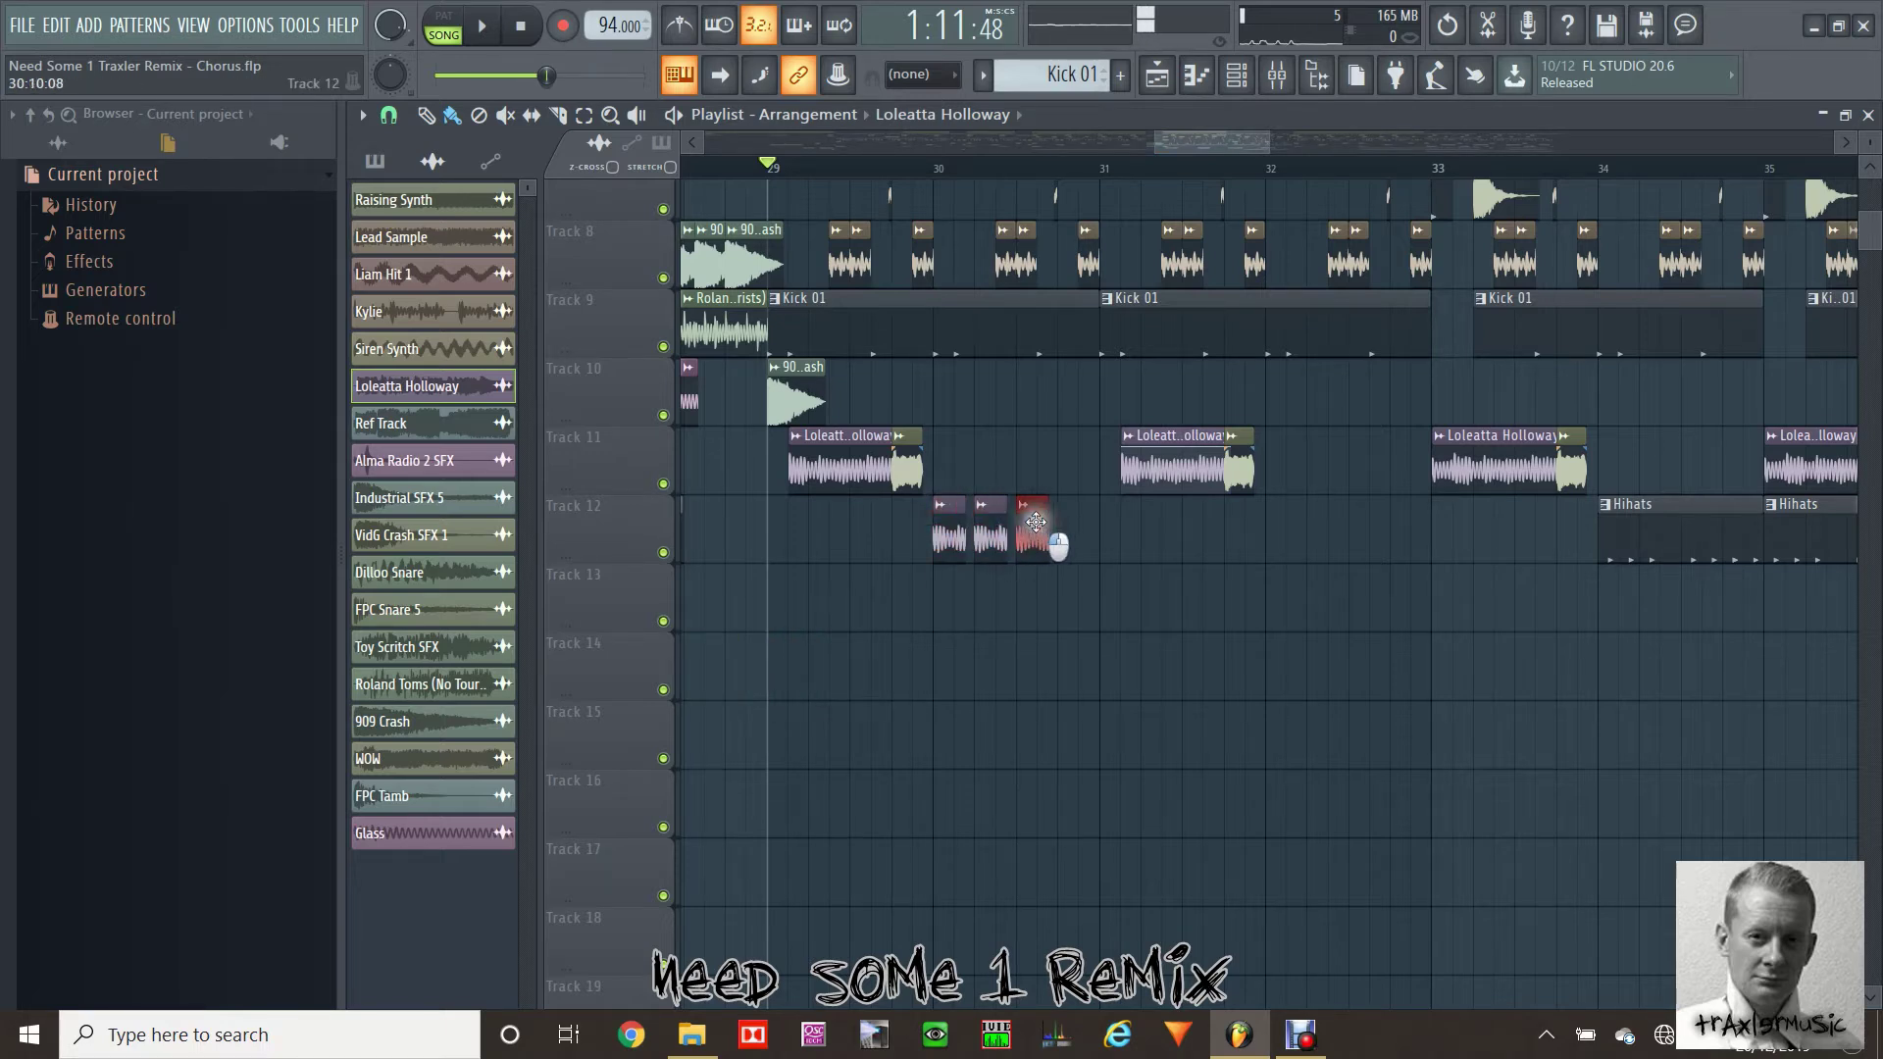
Move the song position back to bar 29 and play through the three chopped Loleatta Holloway clips on Track 12
left_click(937, 172)
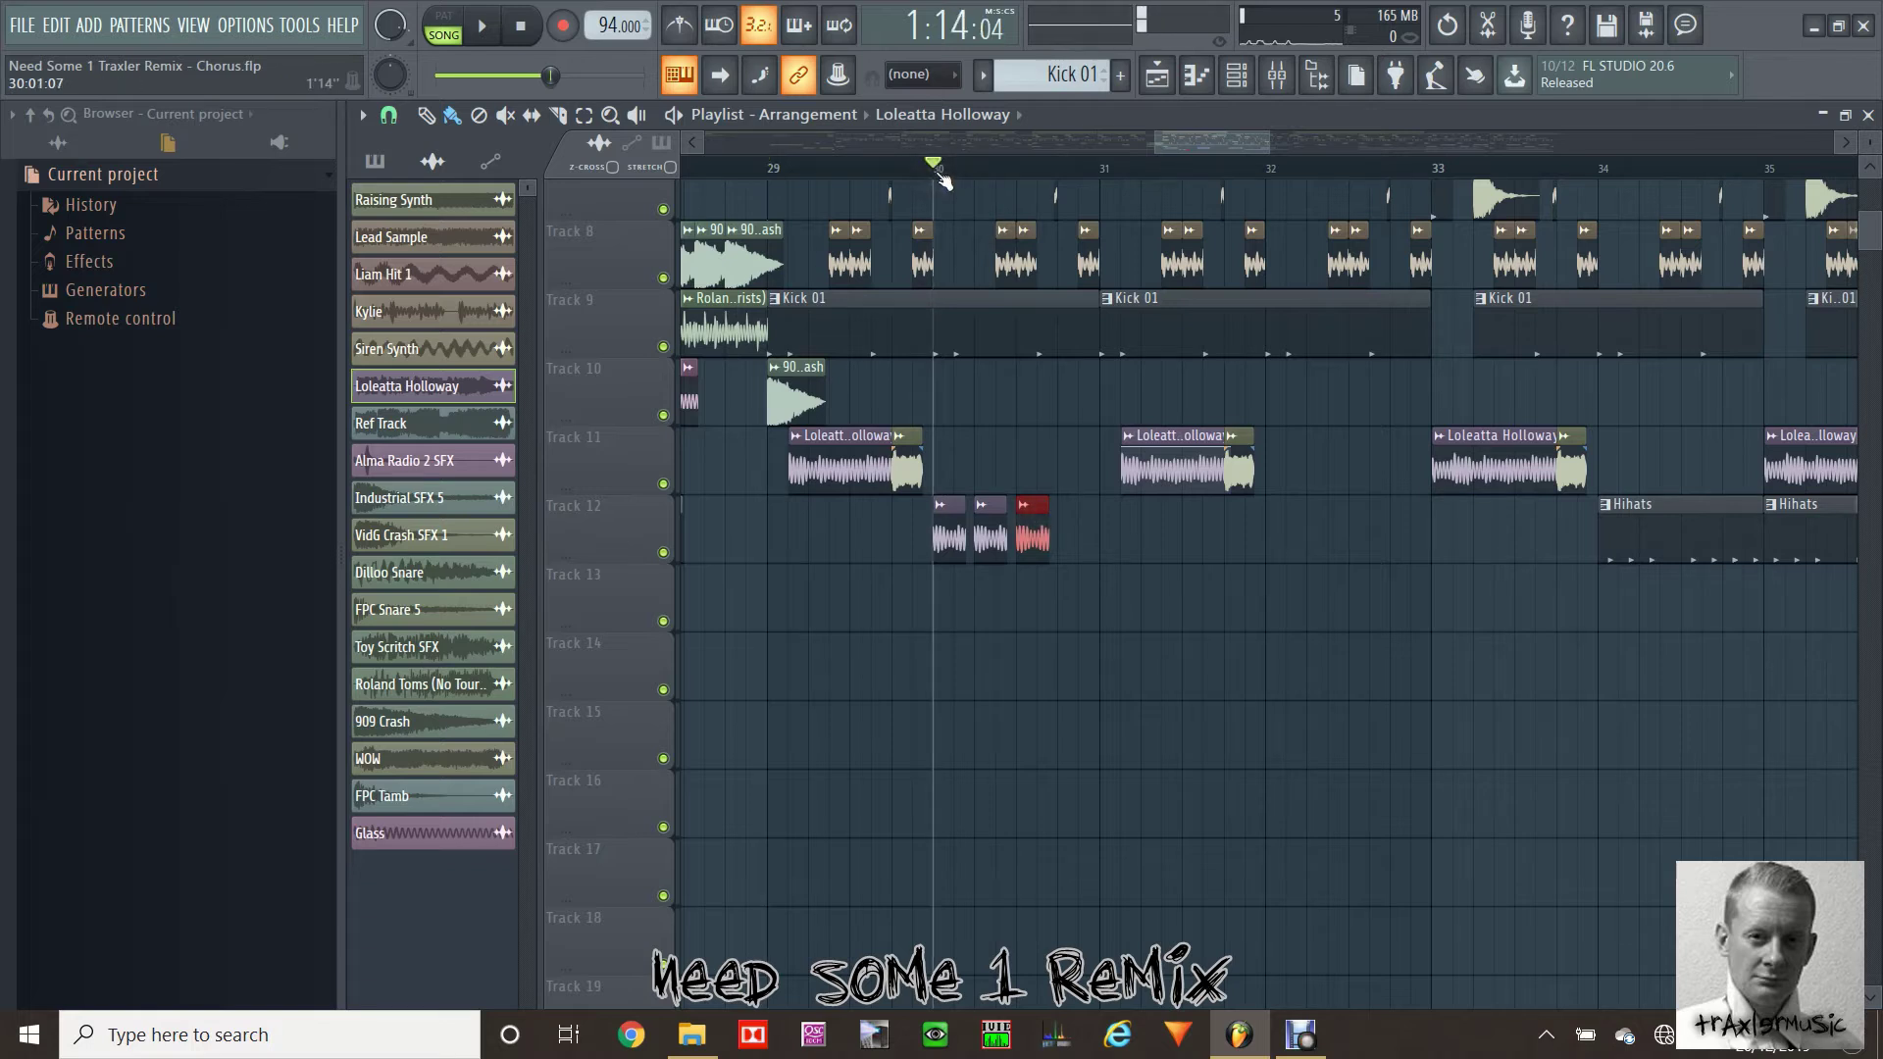
left_click(770, 166)
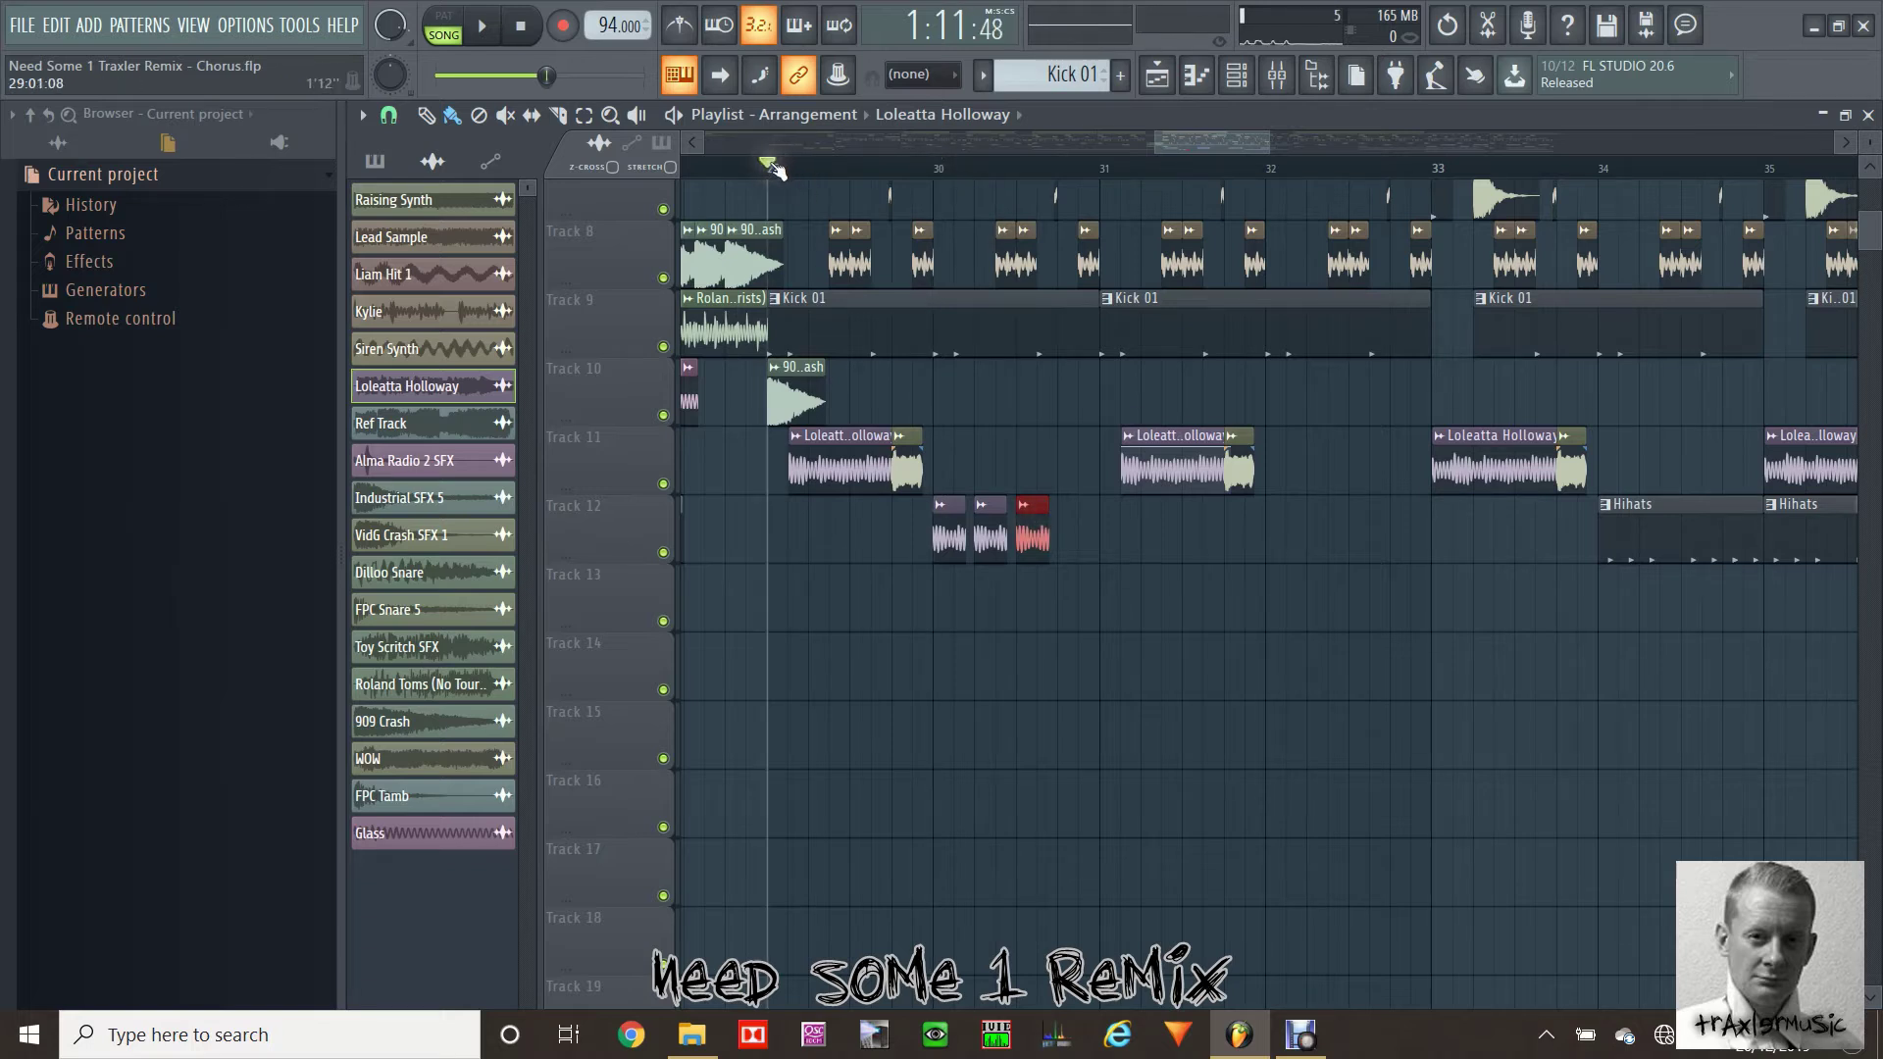
key("space")
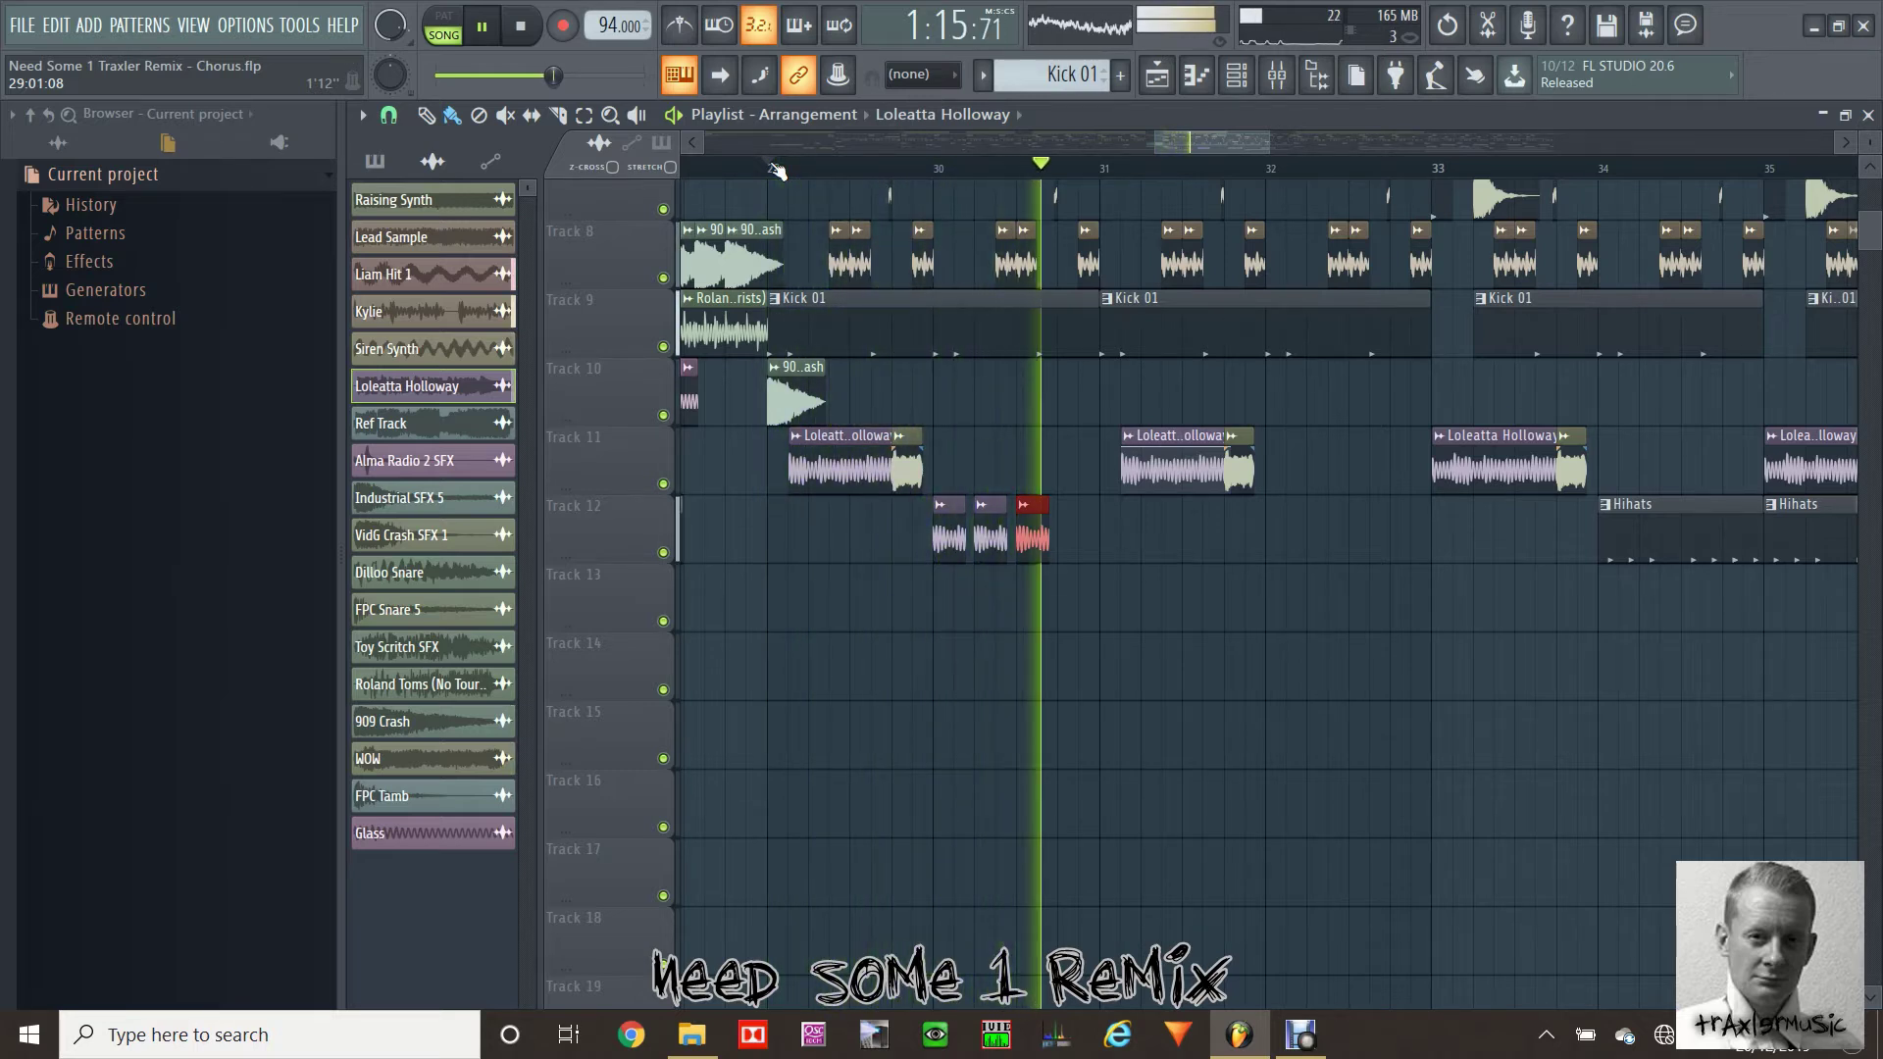
key("space")
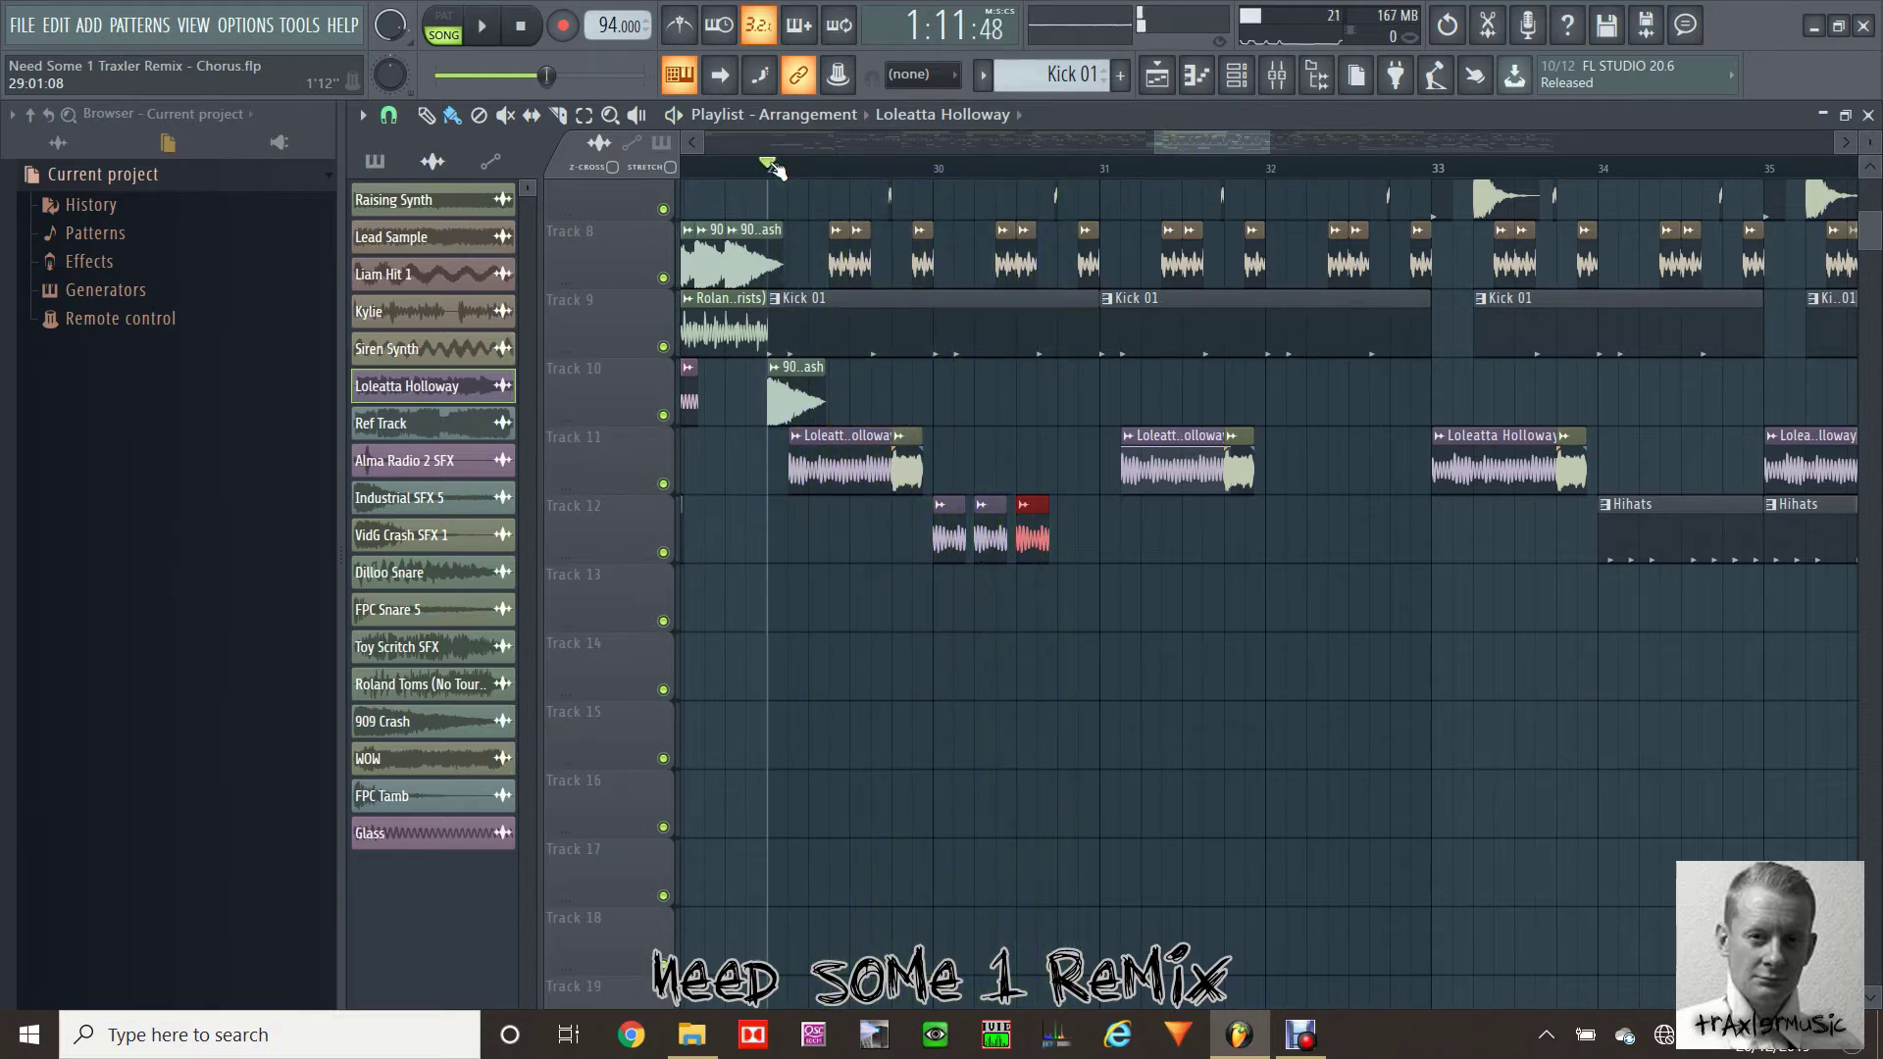
Delete the three chopped Loleatta Holloway clips from Track 12
right_click(1031, 528)
right_click(991, 534)
right_click(949, 534)
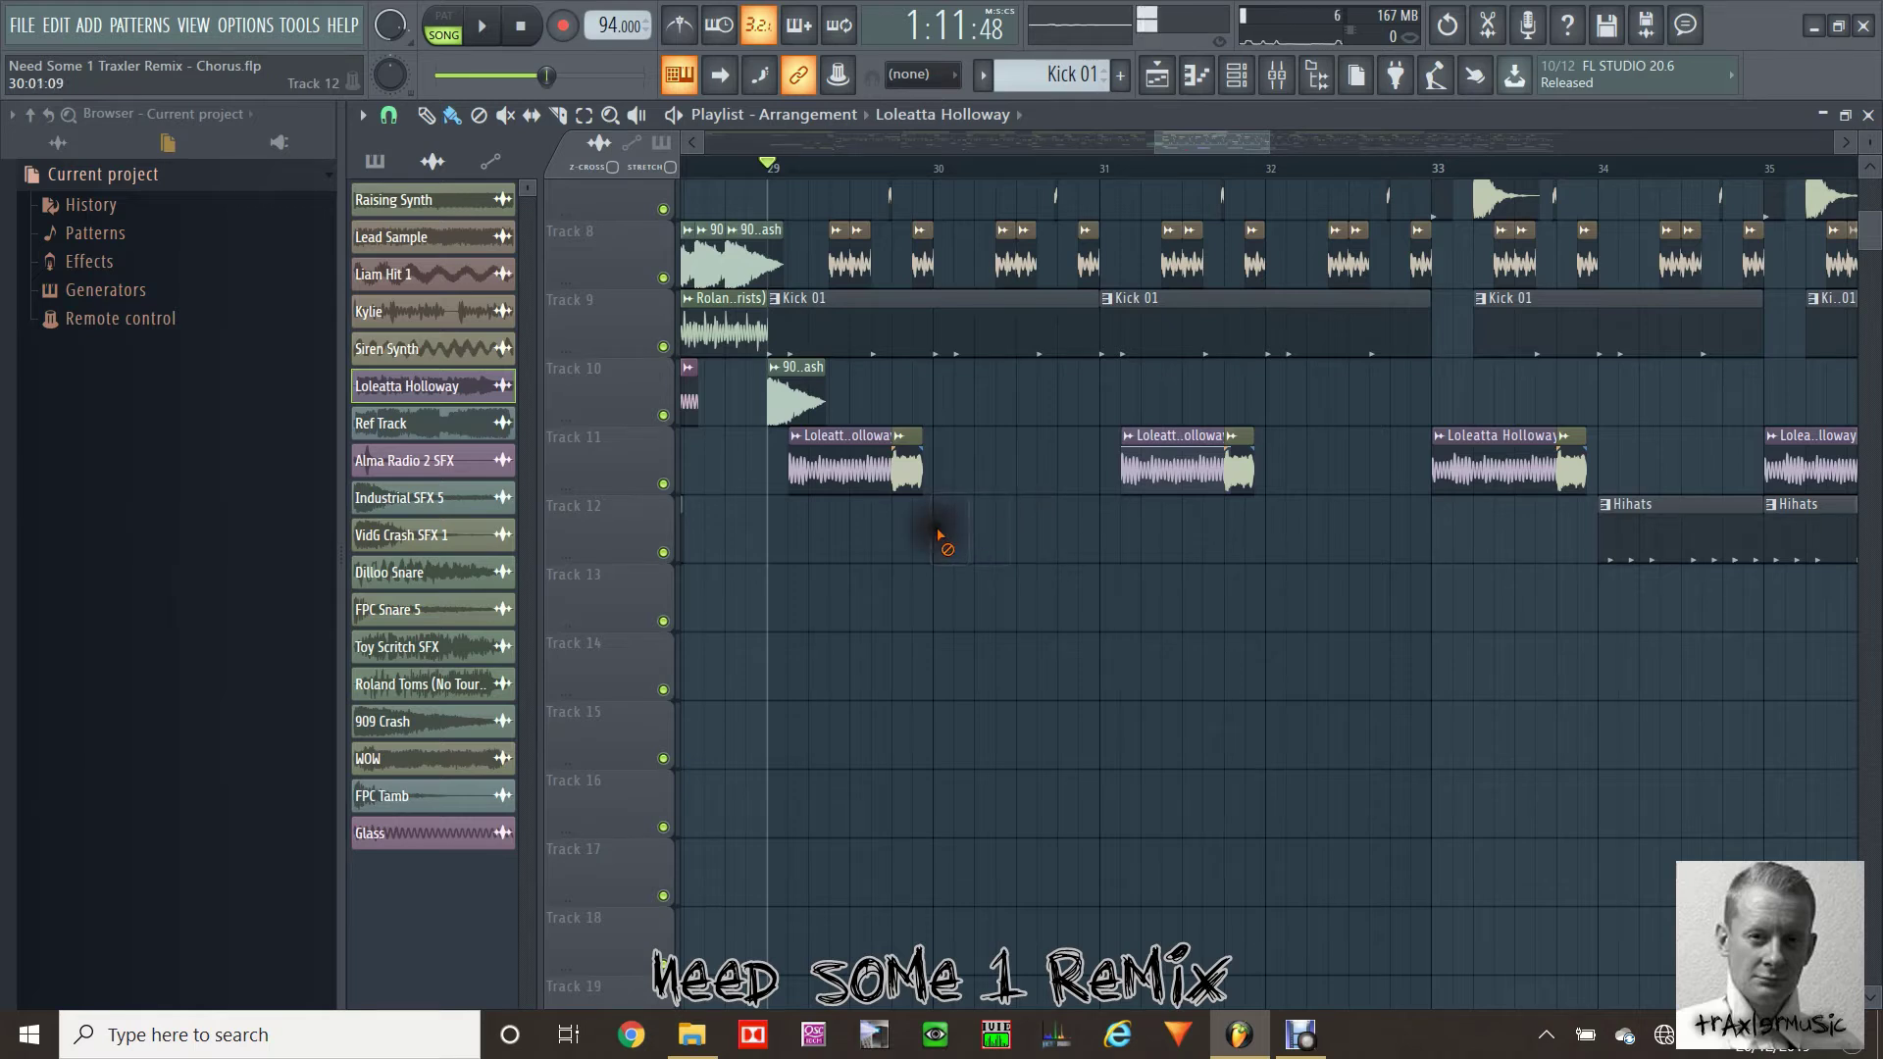
Play the section from bar 29 with the original Loleatta Holloway vocal clips on Track 11
key("space")
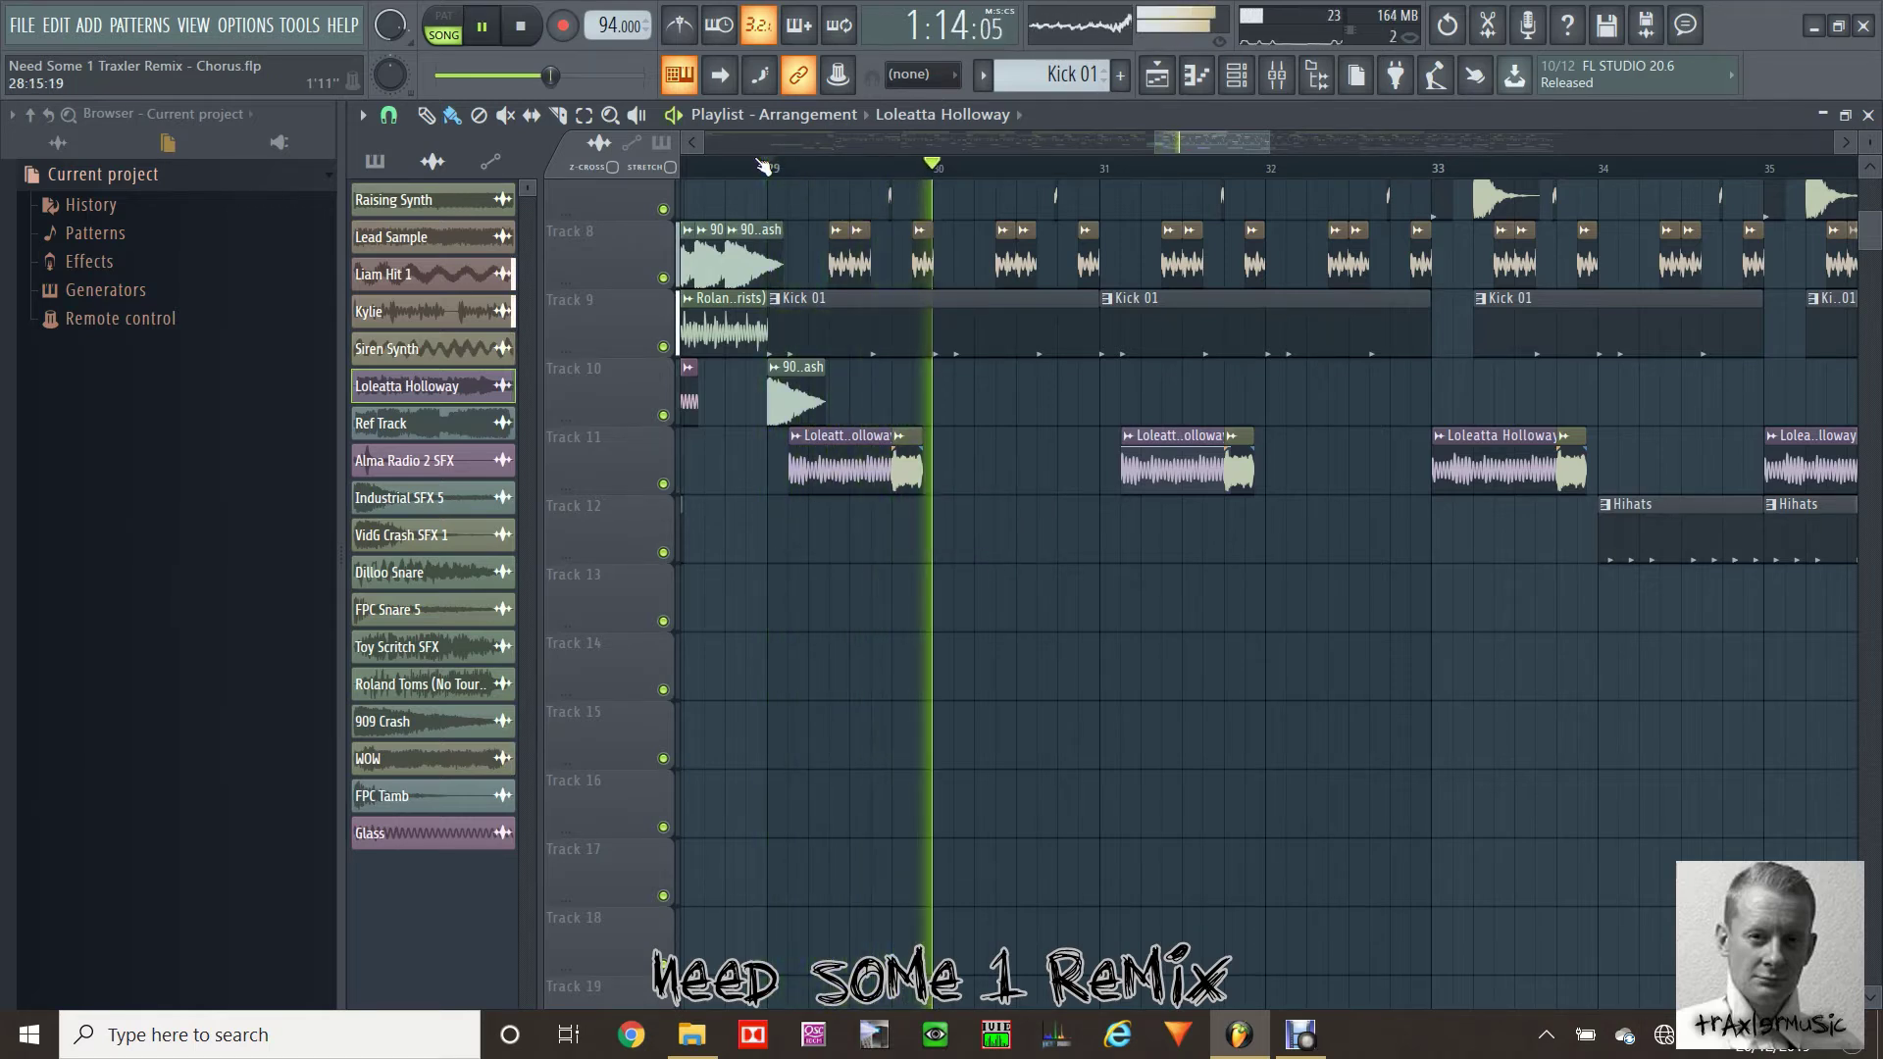
key("space")
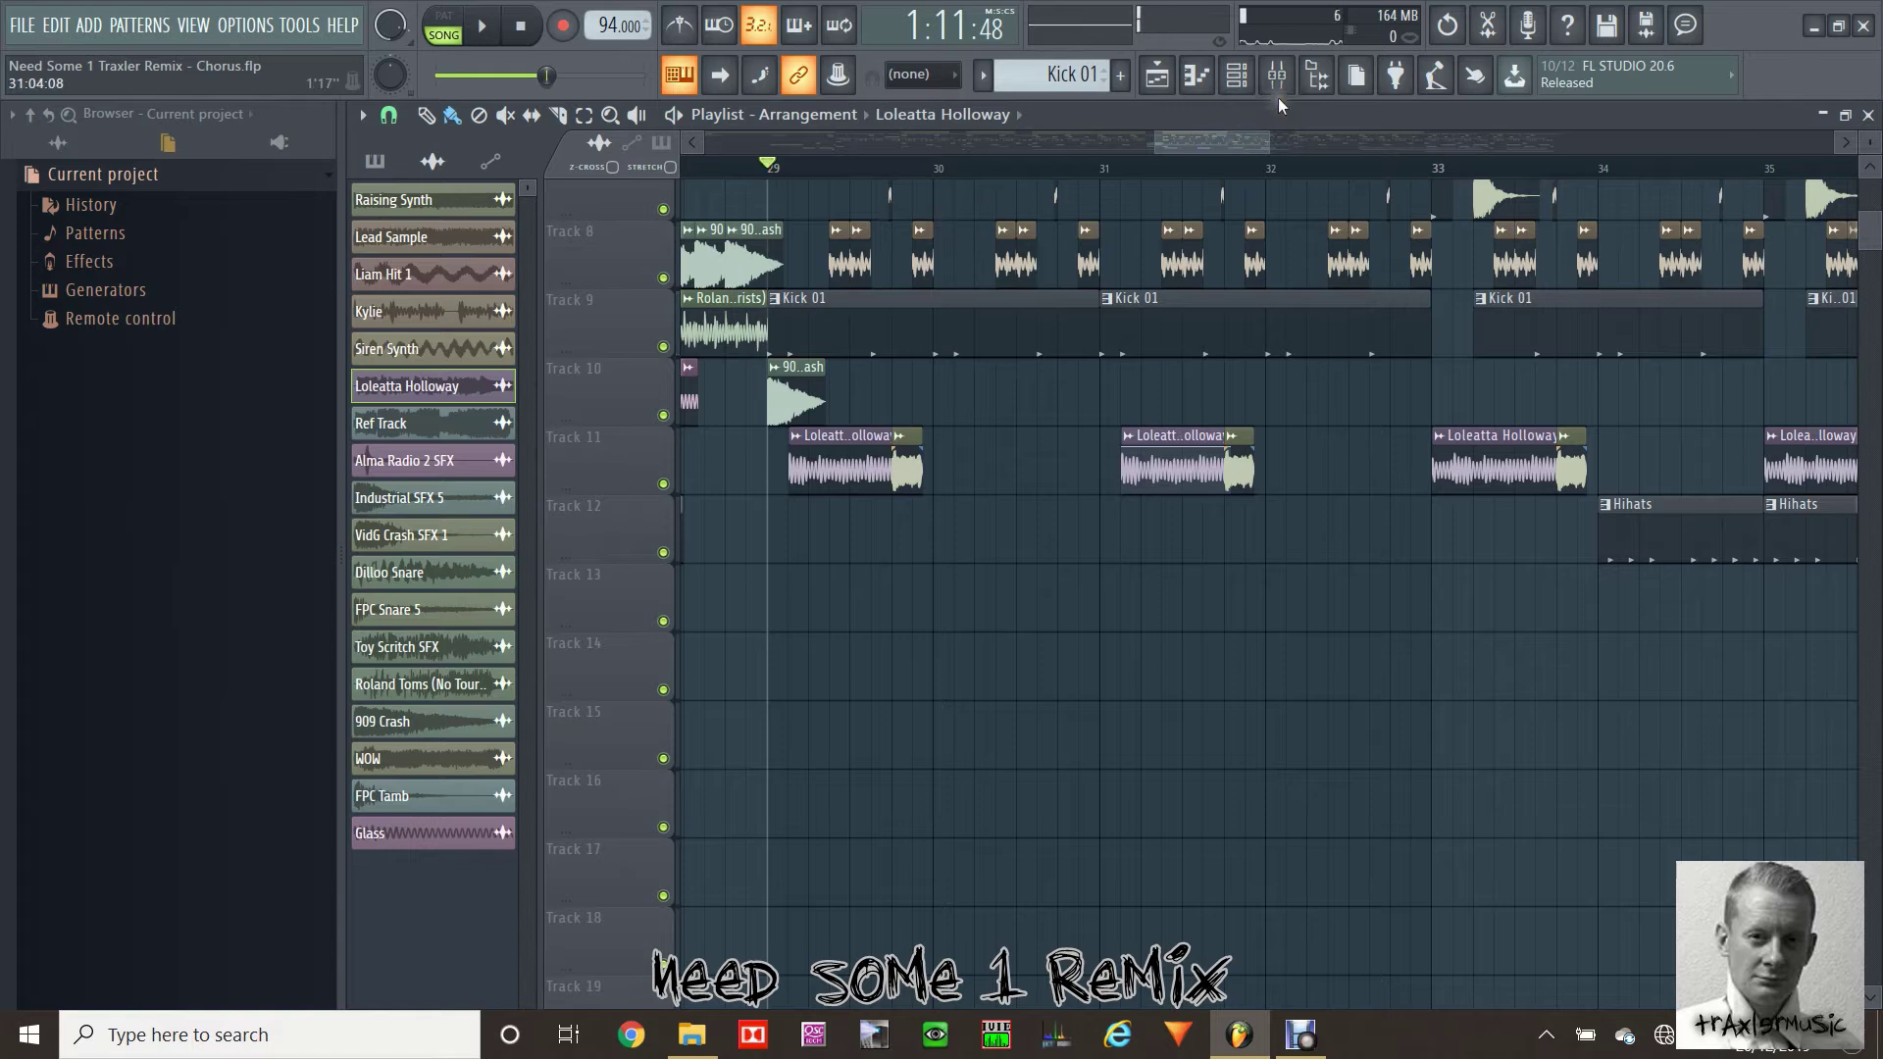
left_click_drag(1157, 140, 1135, 140)
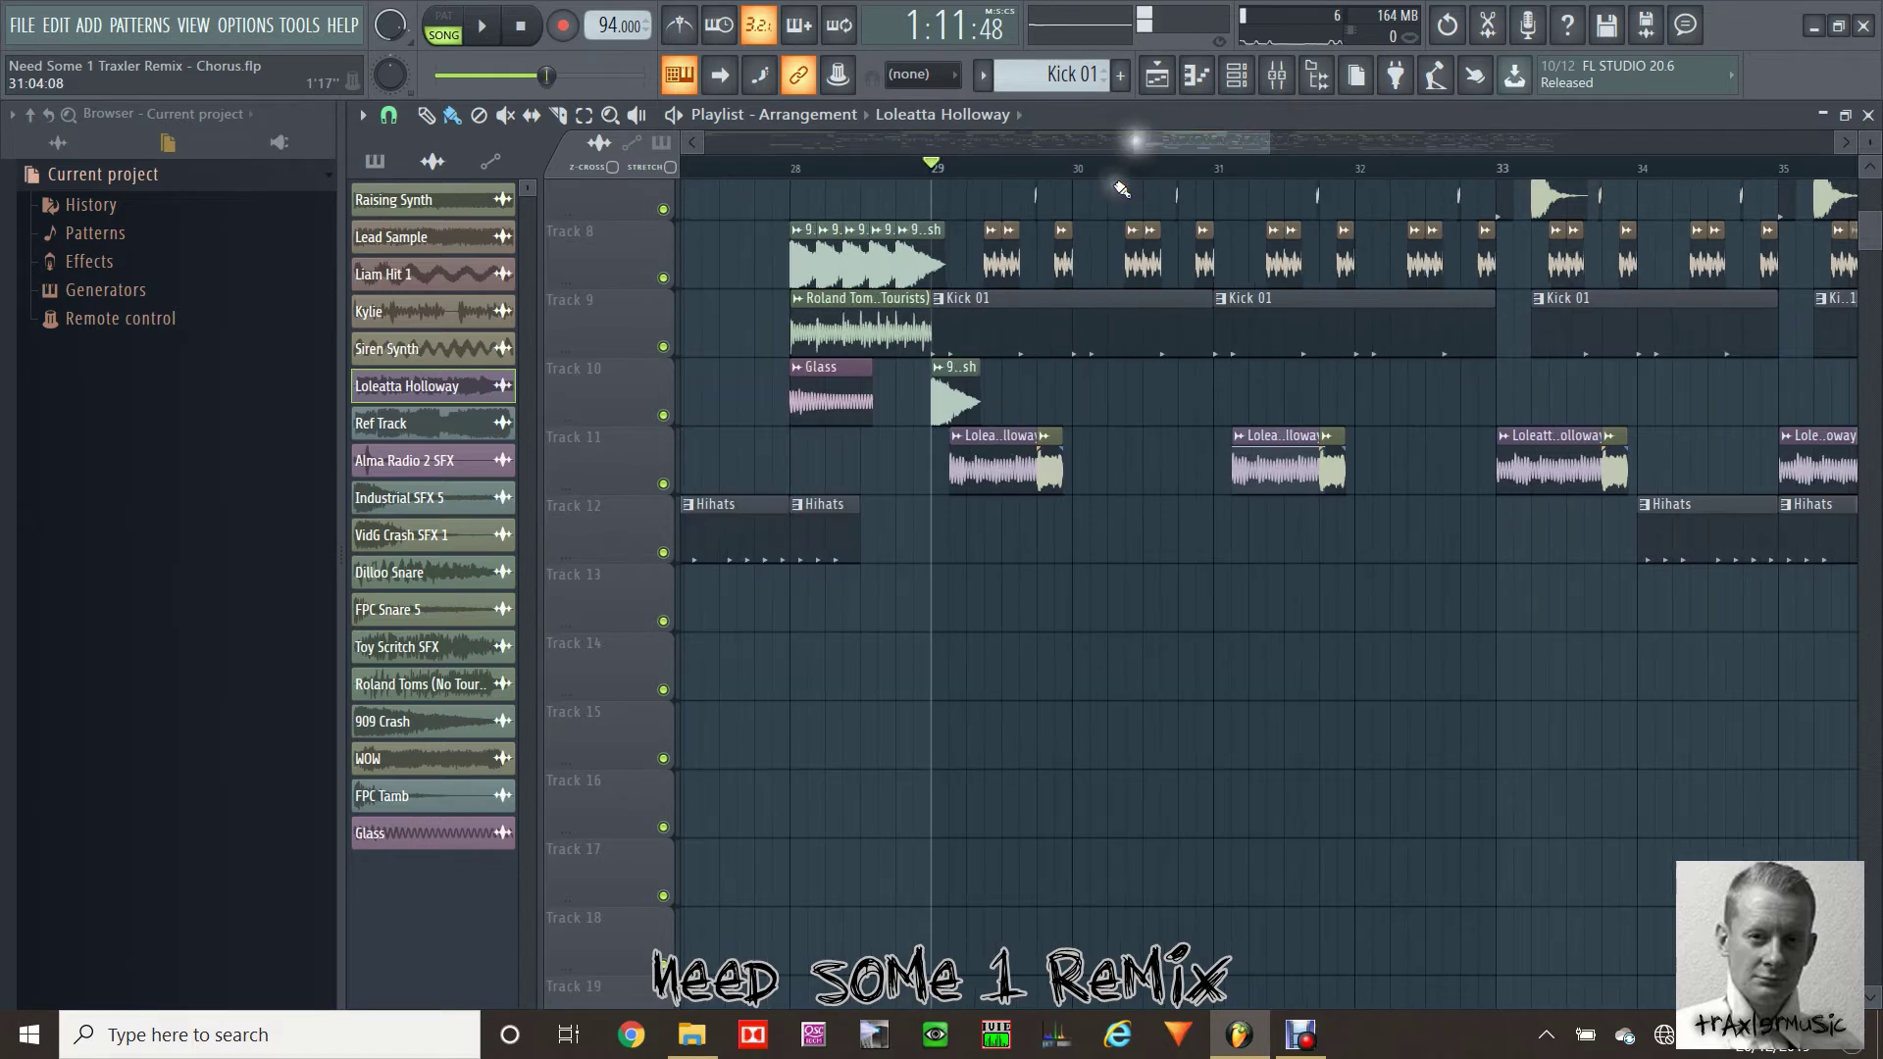
Inspect the Fruity parametric EQ 2 on the Loleatta Holloway channel's Cut & Delay mixer track and return to the playlist
double_click(990, 475)
left_click(1137, 369)
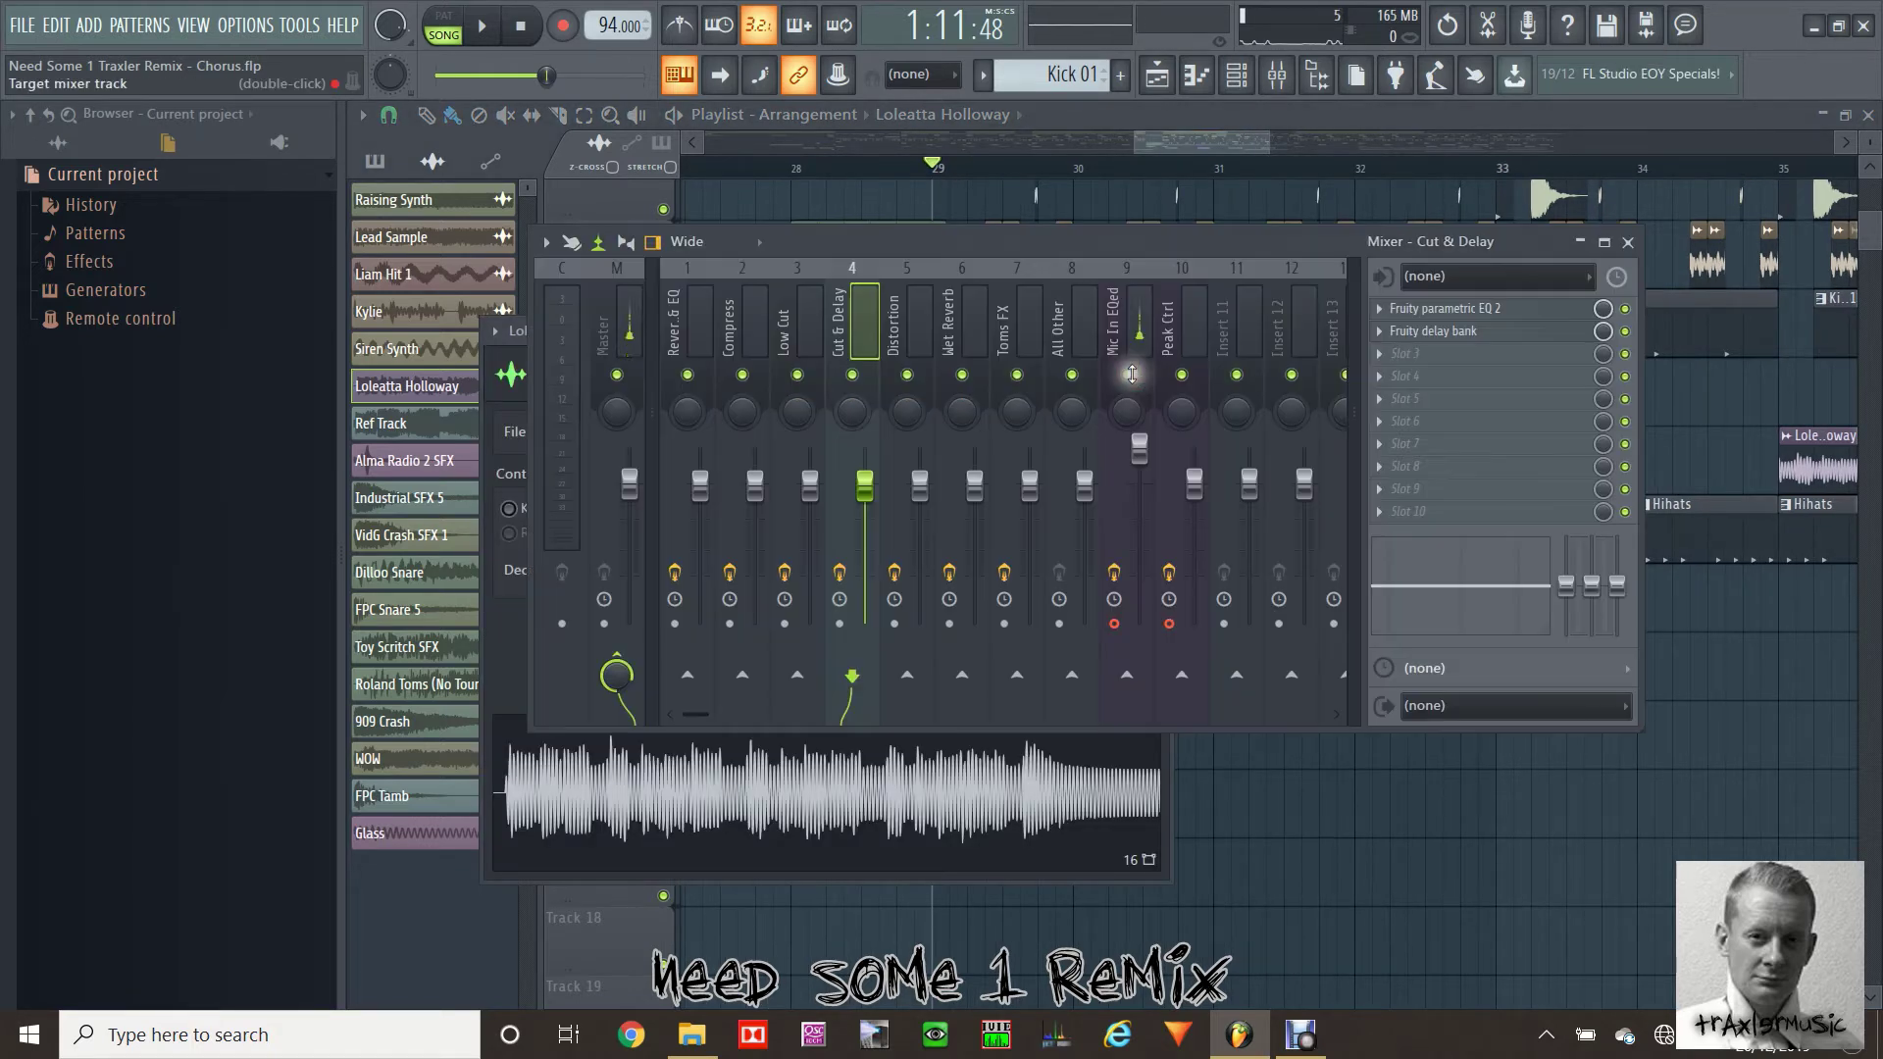
left_click(1459, 309)
left_click(1462, 311)
left_click(1459, 310)
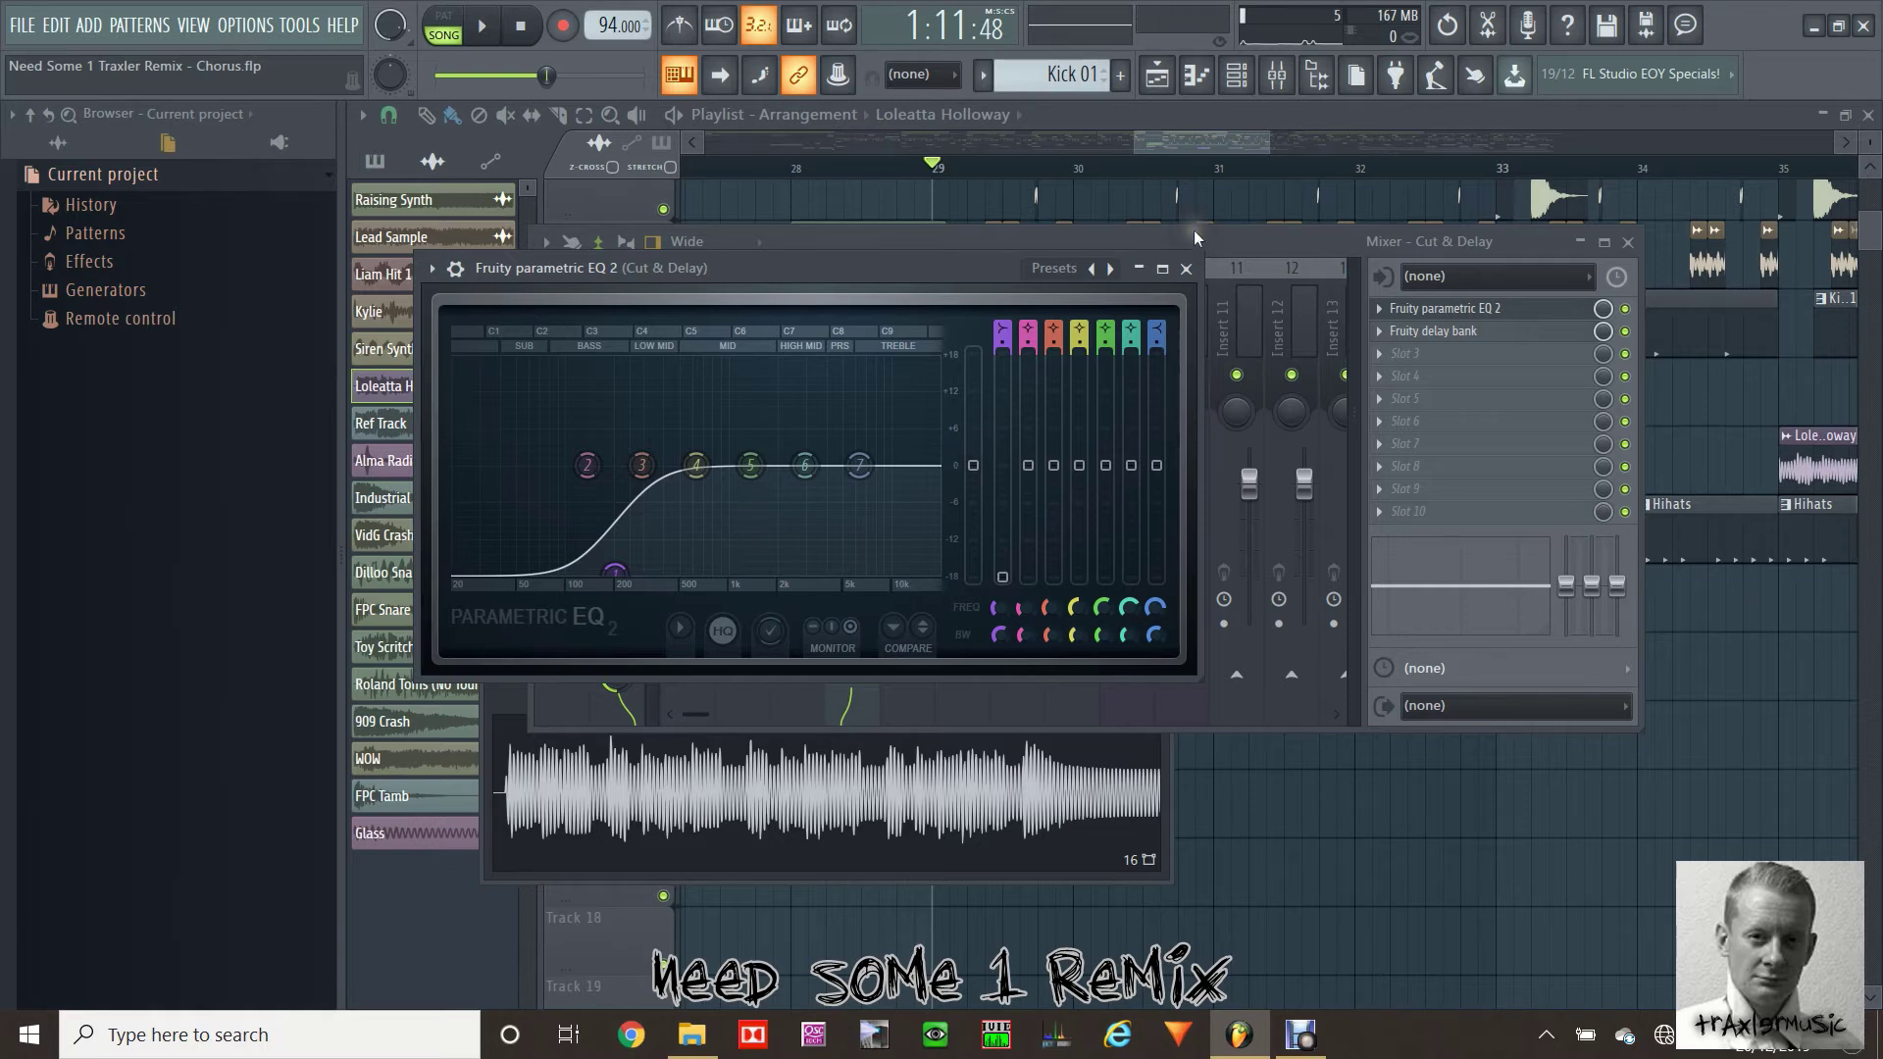
left_click(1235, 76)
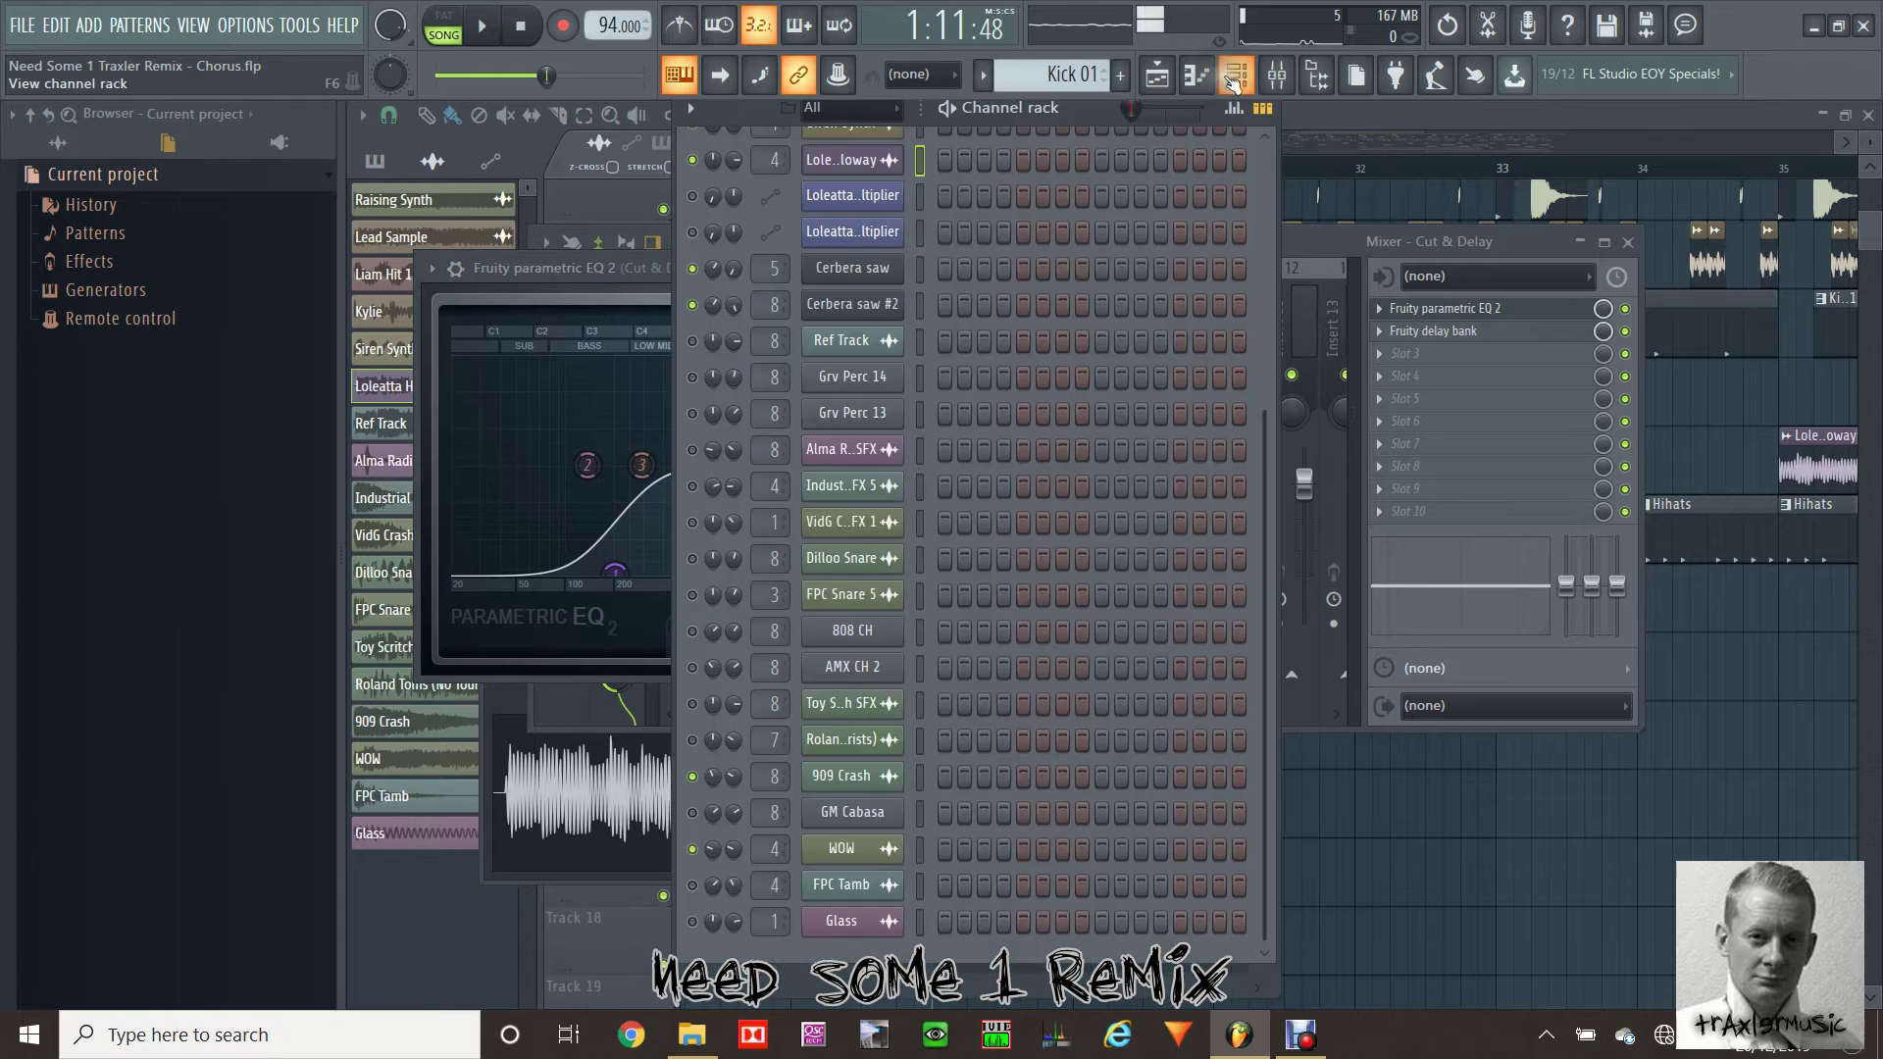
left_click(1157, 75)
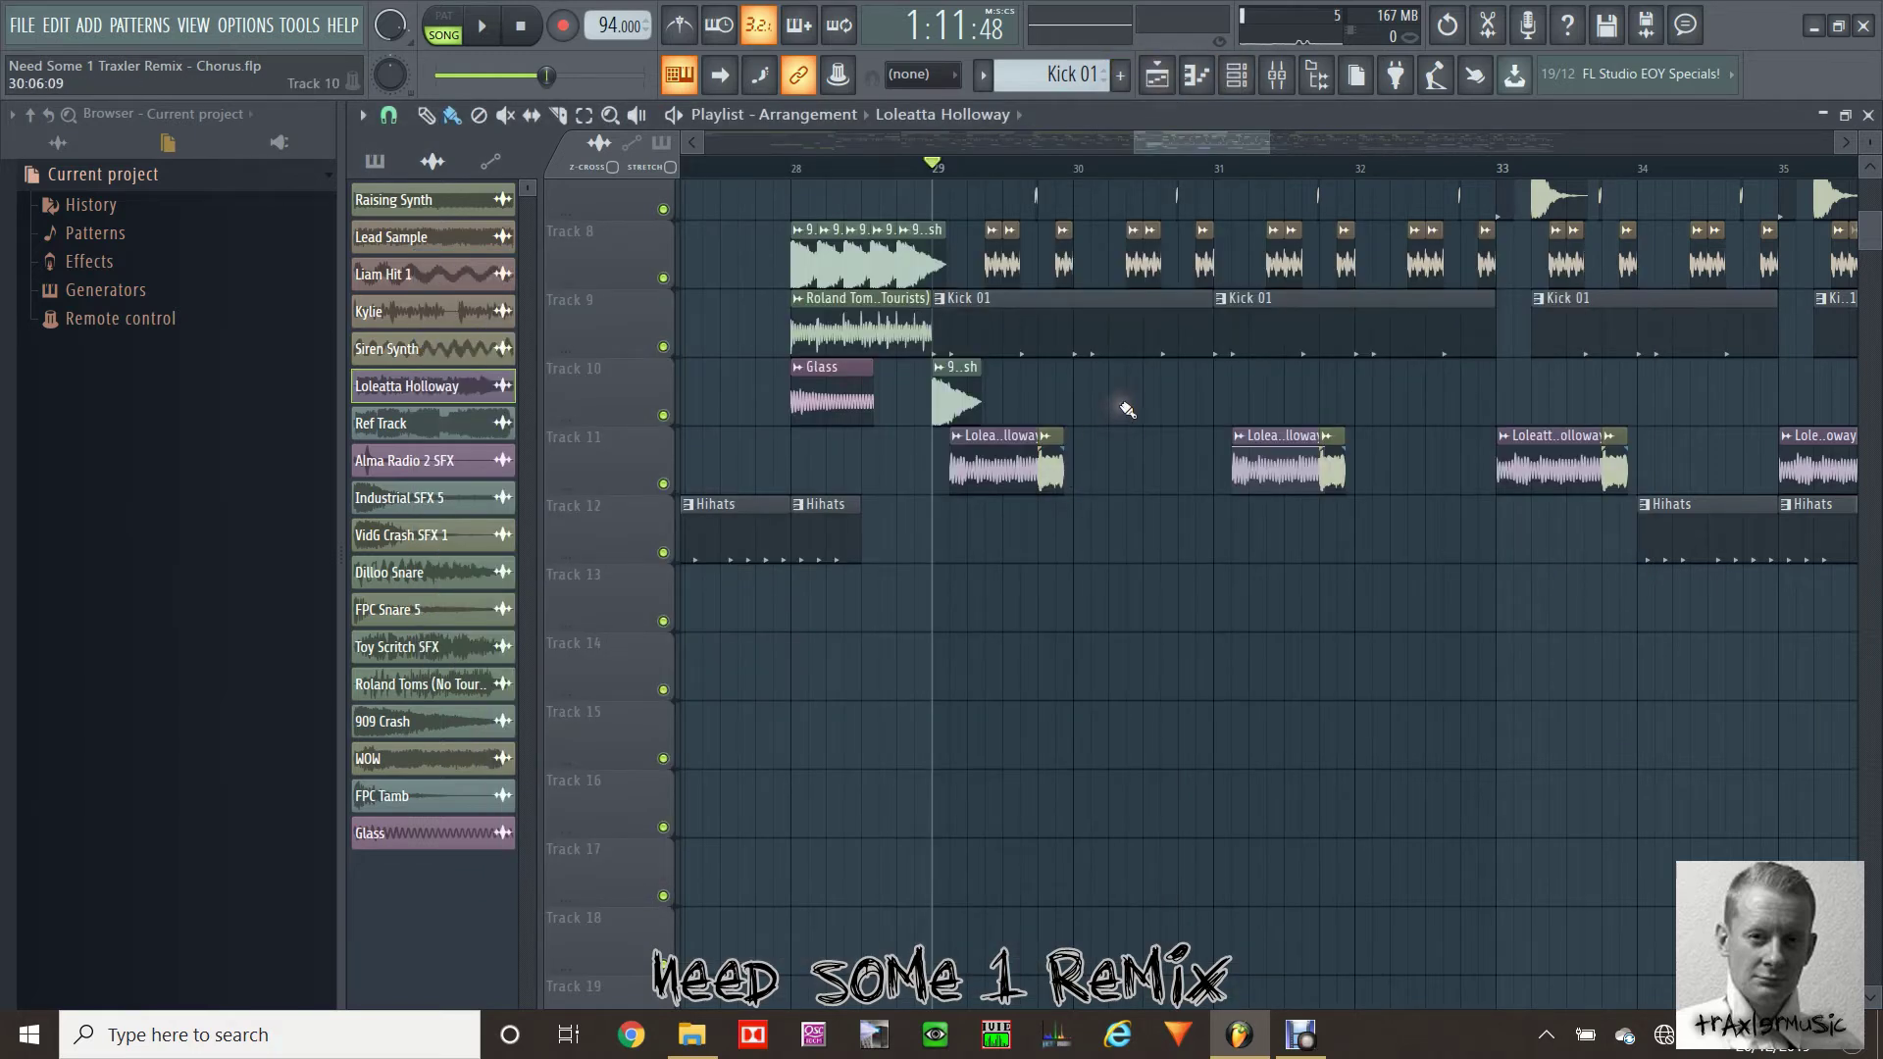
Audition the section from bar 29 and inspect the EQ and Fruity delay bank on the Loleatta Holloway clip's mixer track
key("space")
key("space")
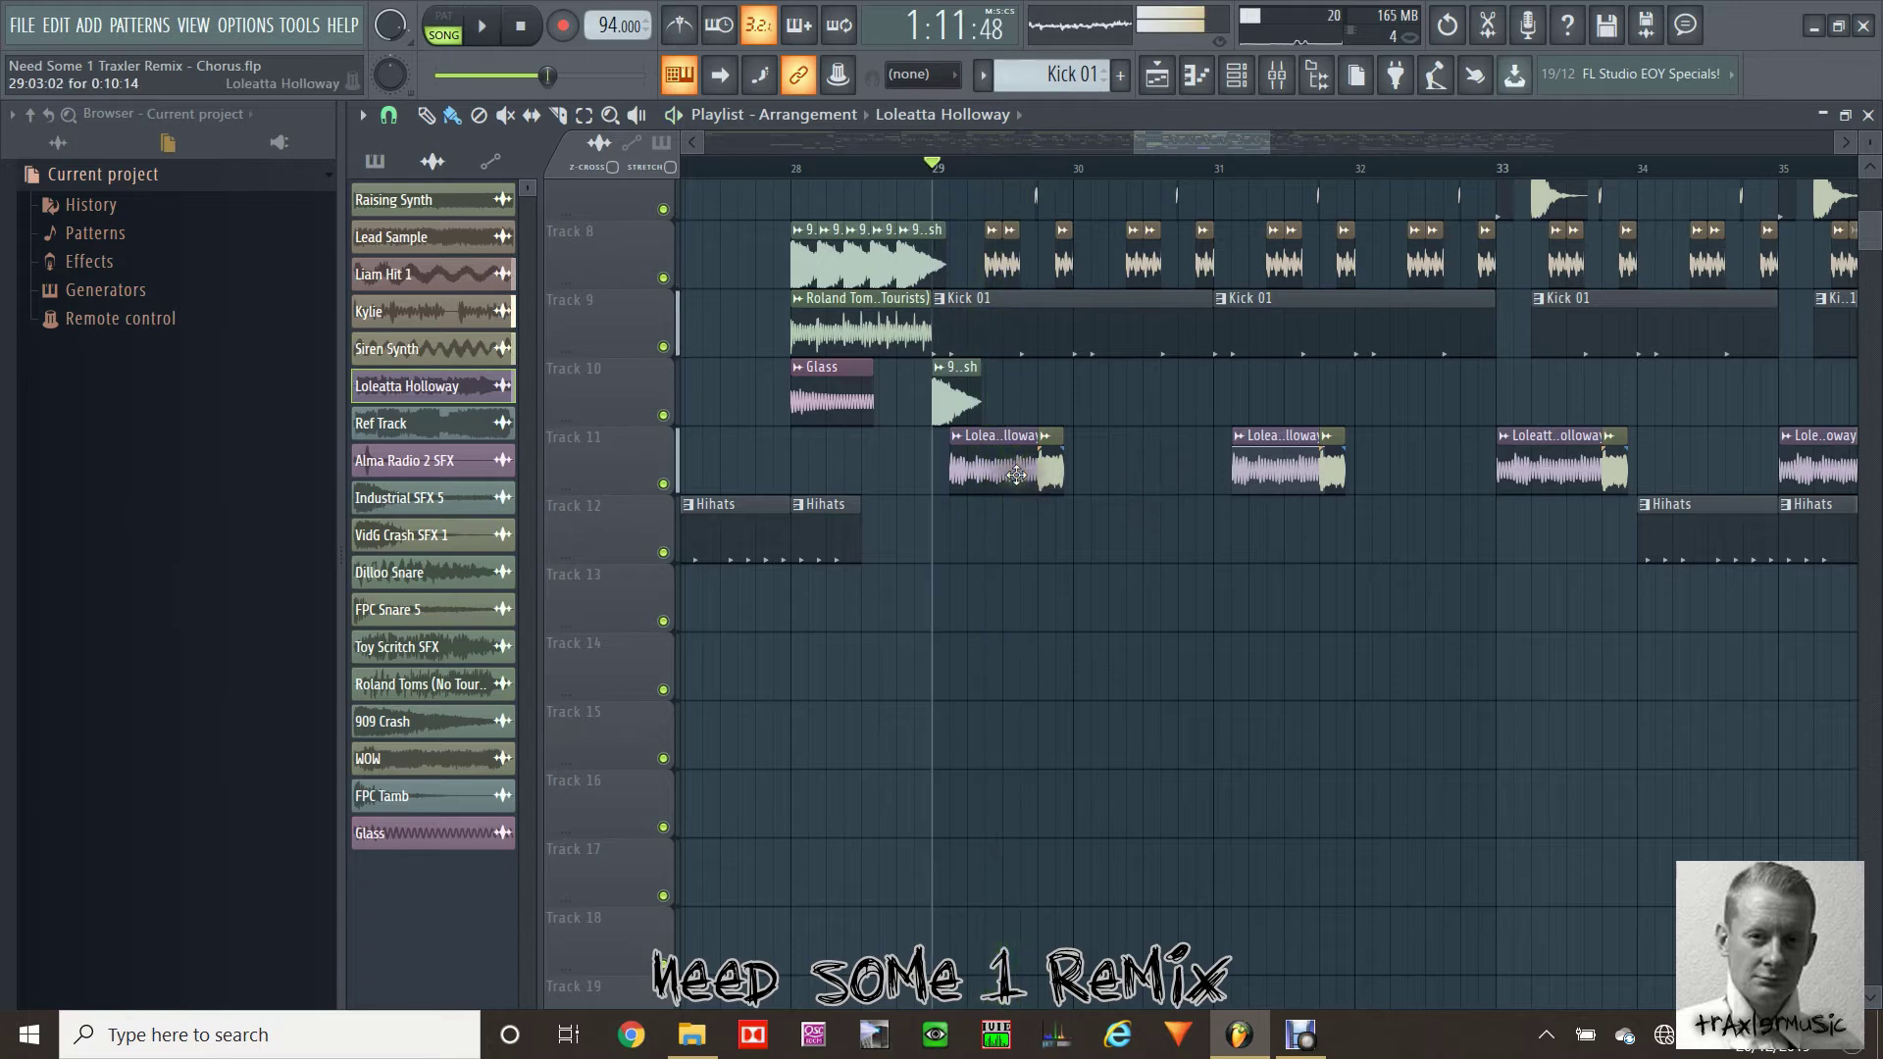
double_click(1016, 474)
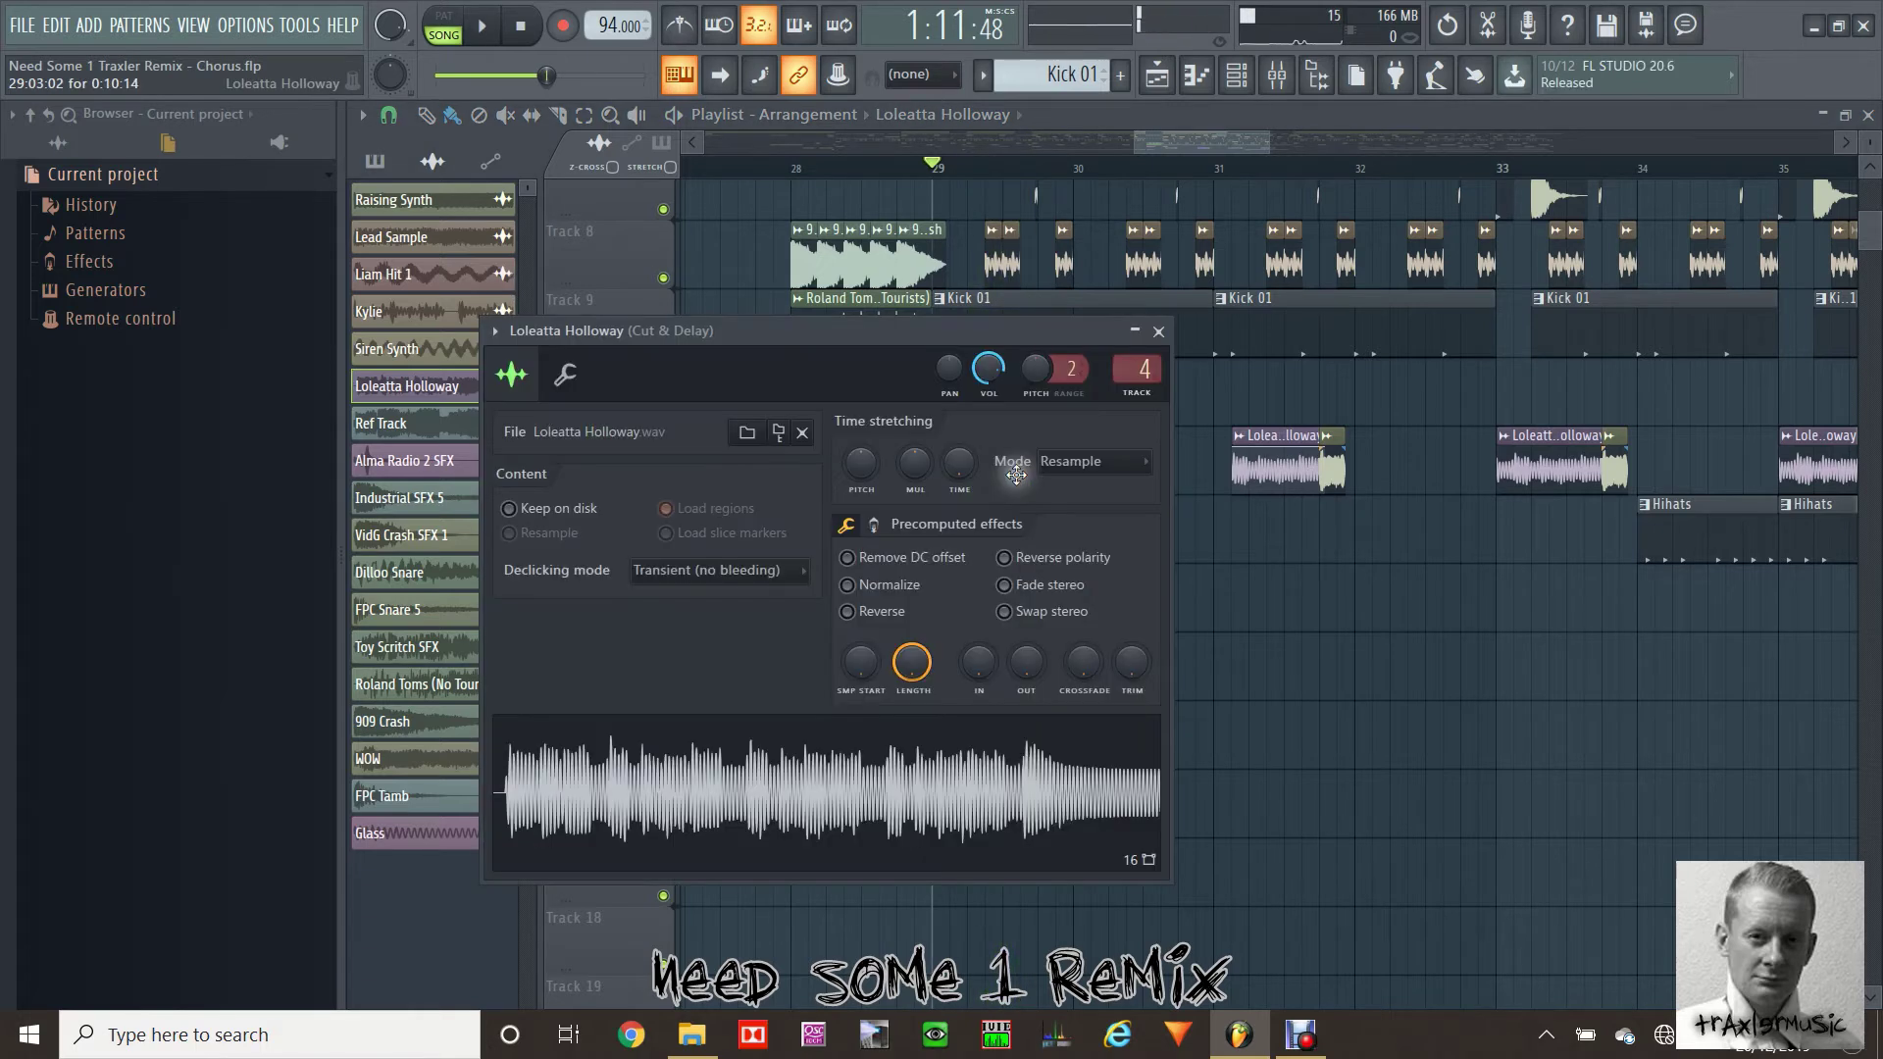
left_click(1133, 377)
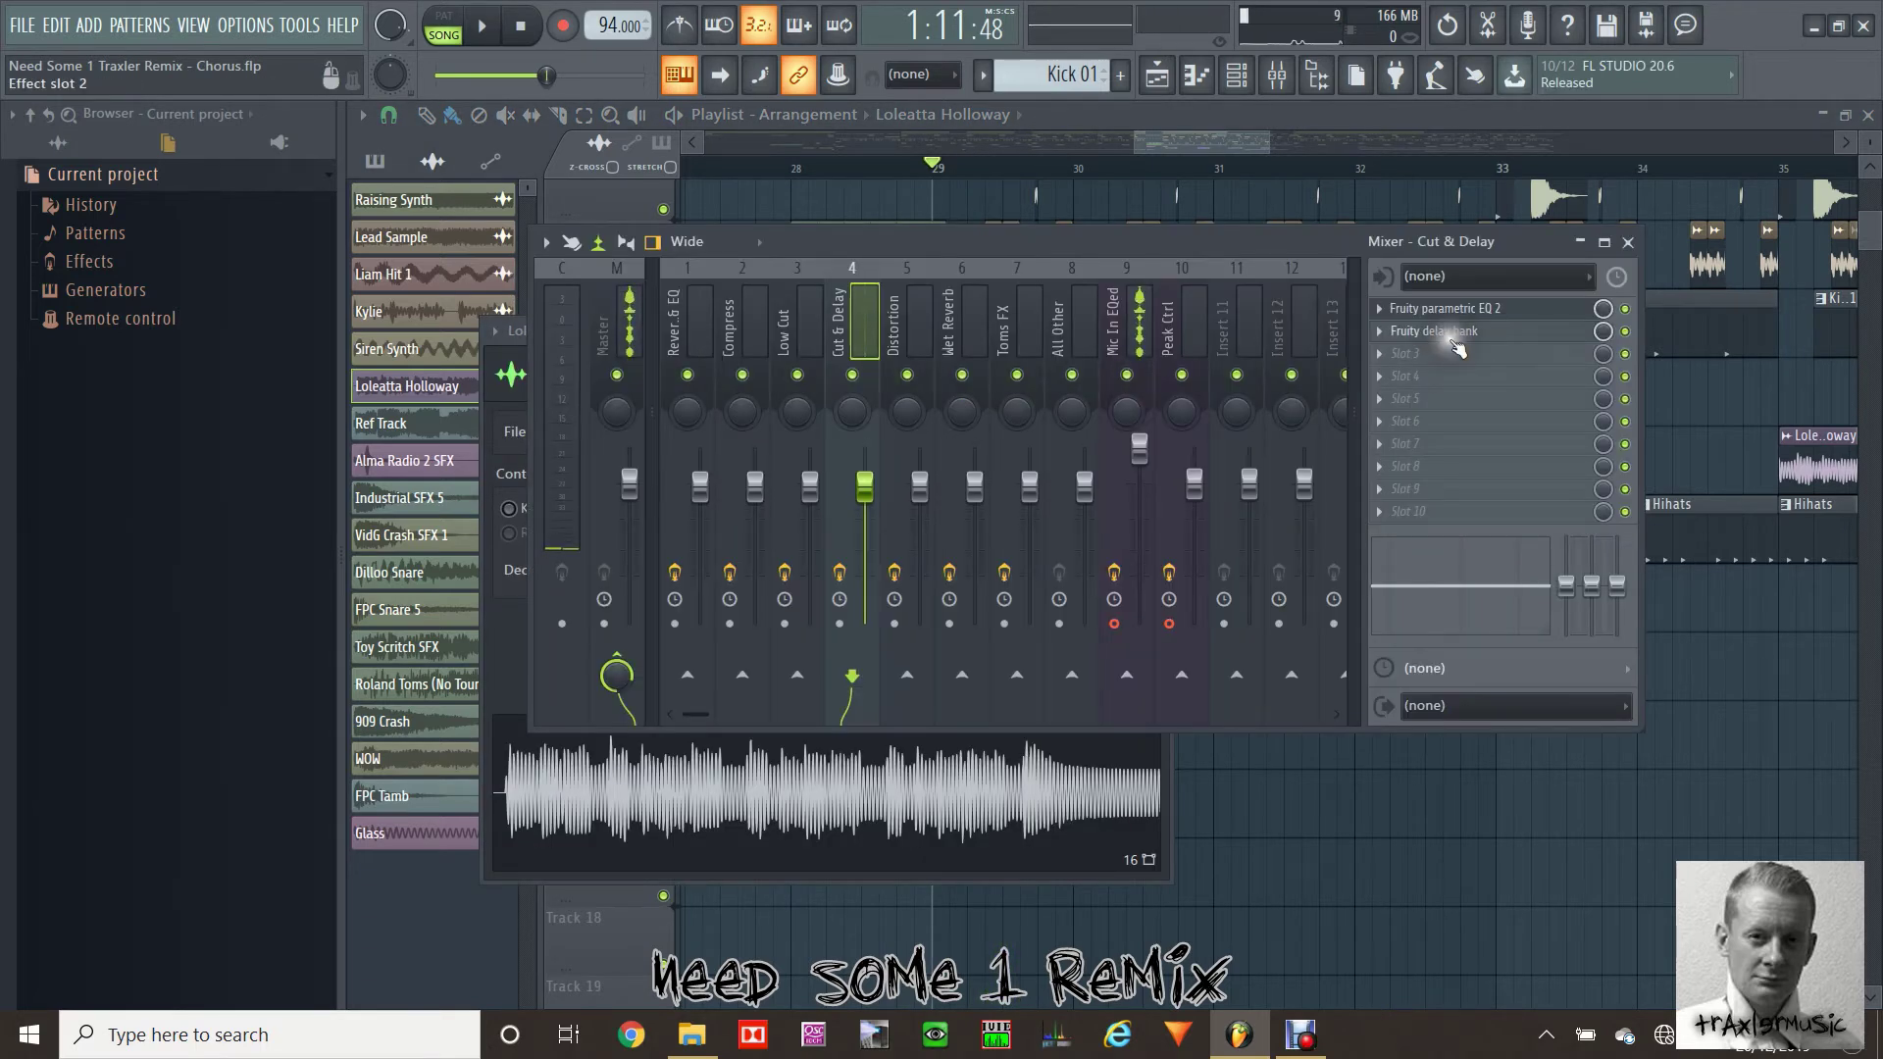
left_click(1446, 310)
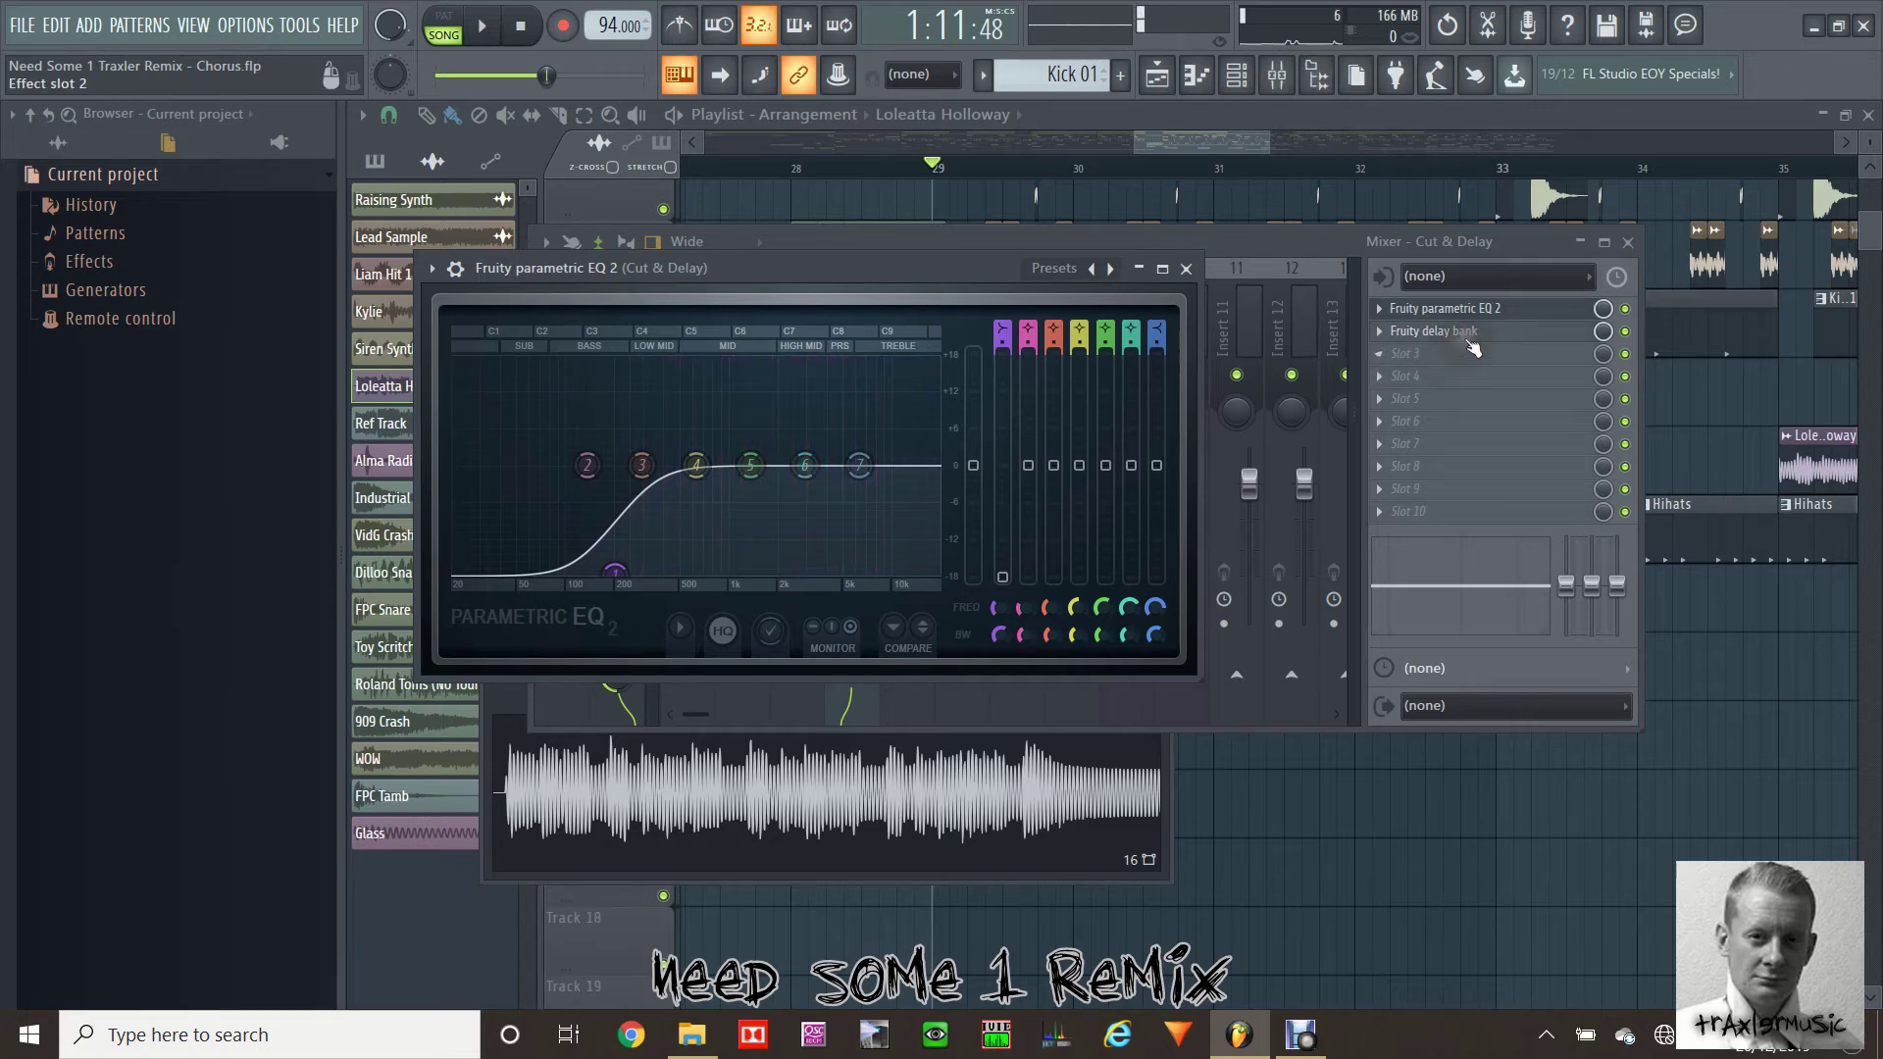
left_click(1485, 341)
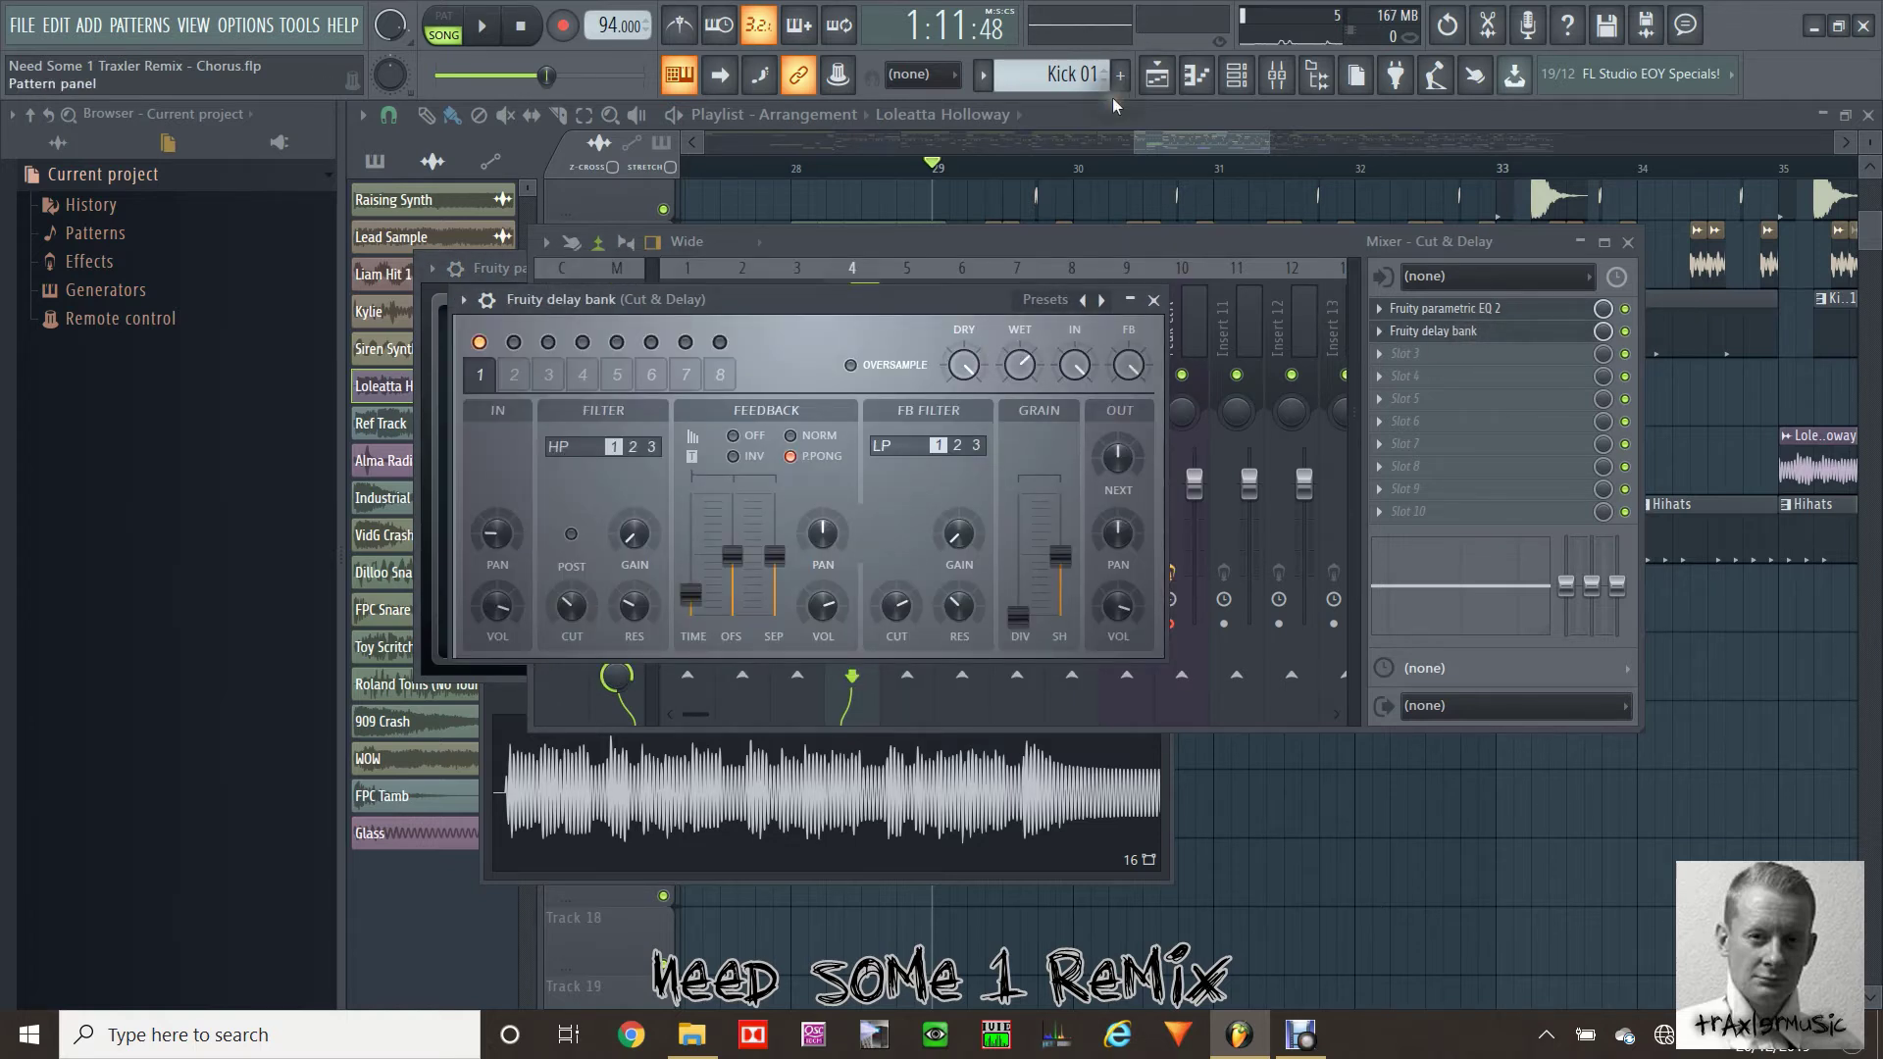
left_click(1158, 85)
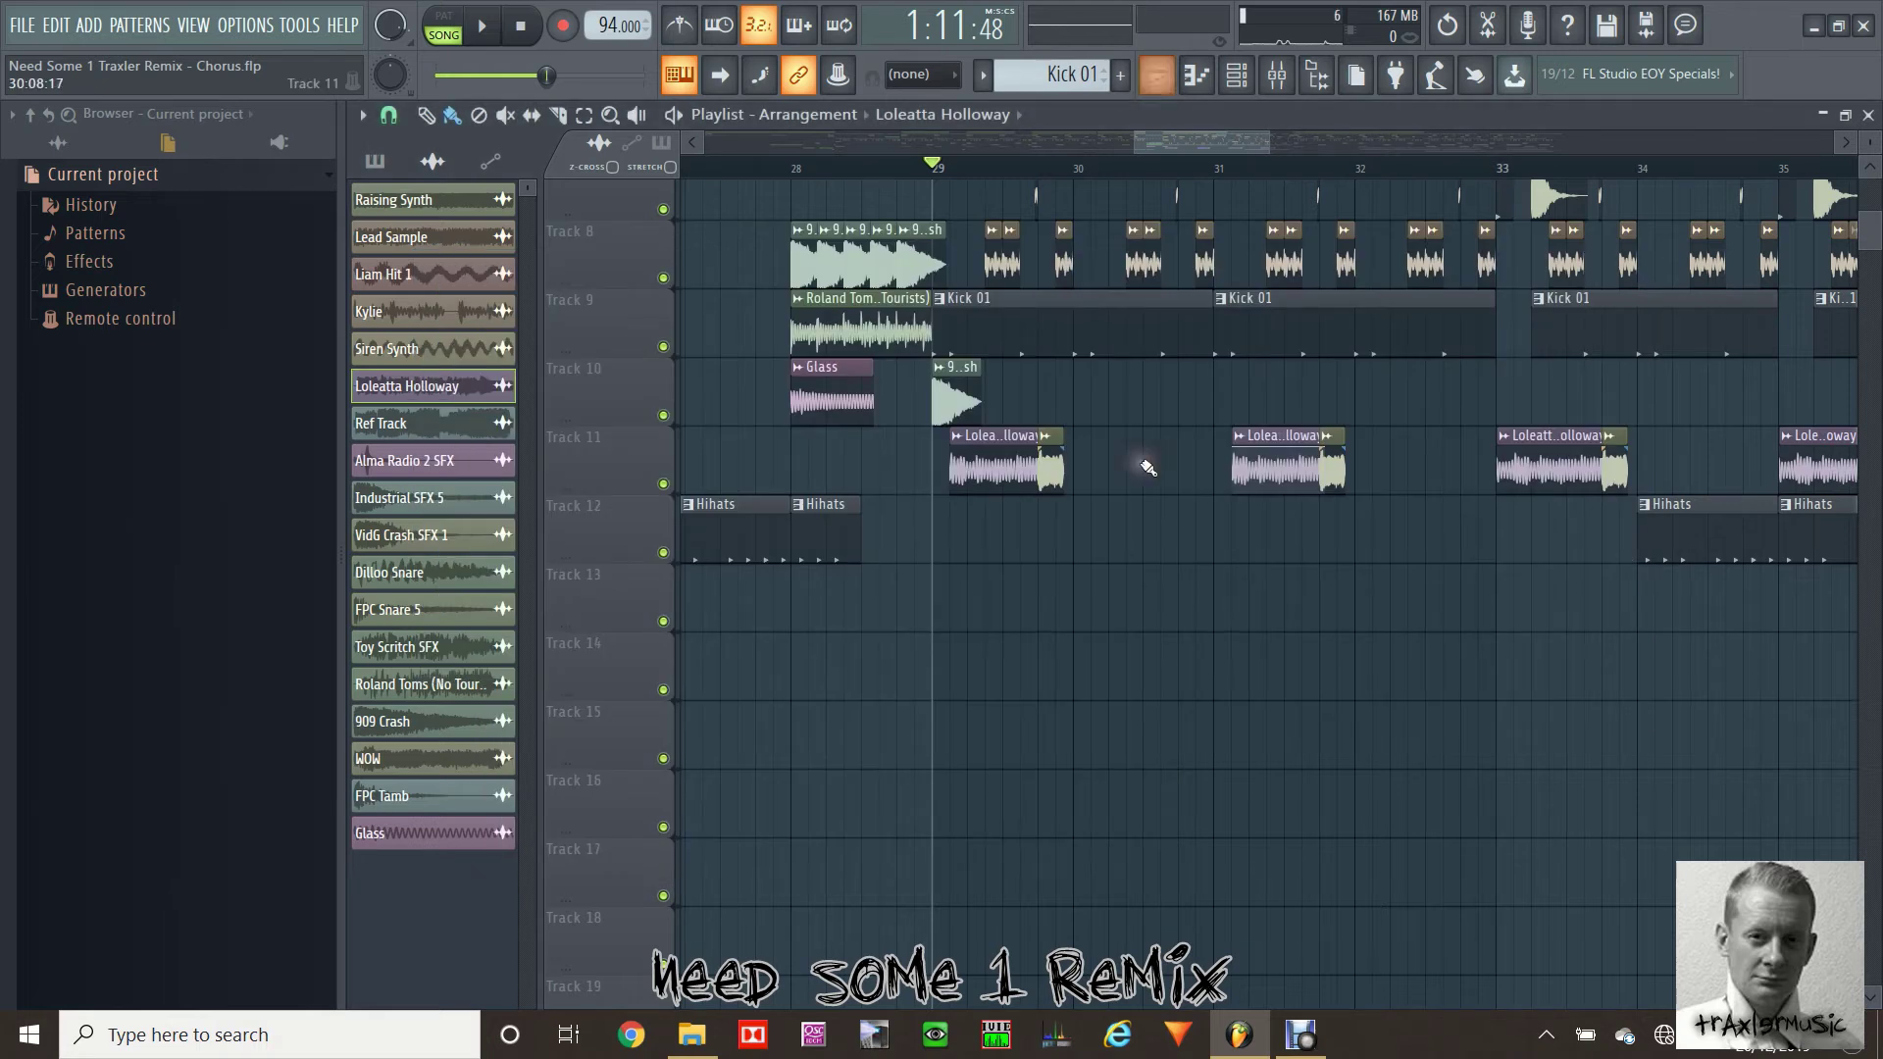
Move the song position to just before bar 32 and view the channel settings of Track 3's Industrial SFX 5 clip
scroll(1177, 526, "up", 5)
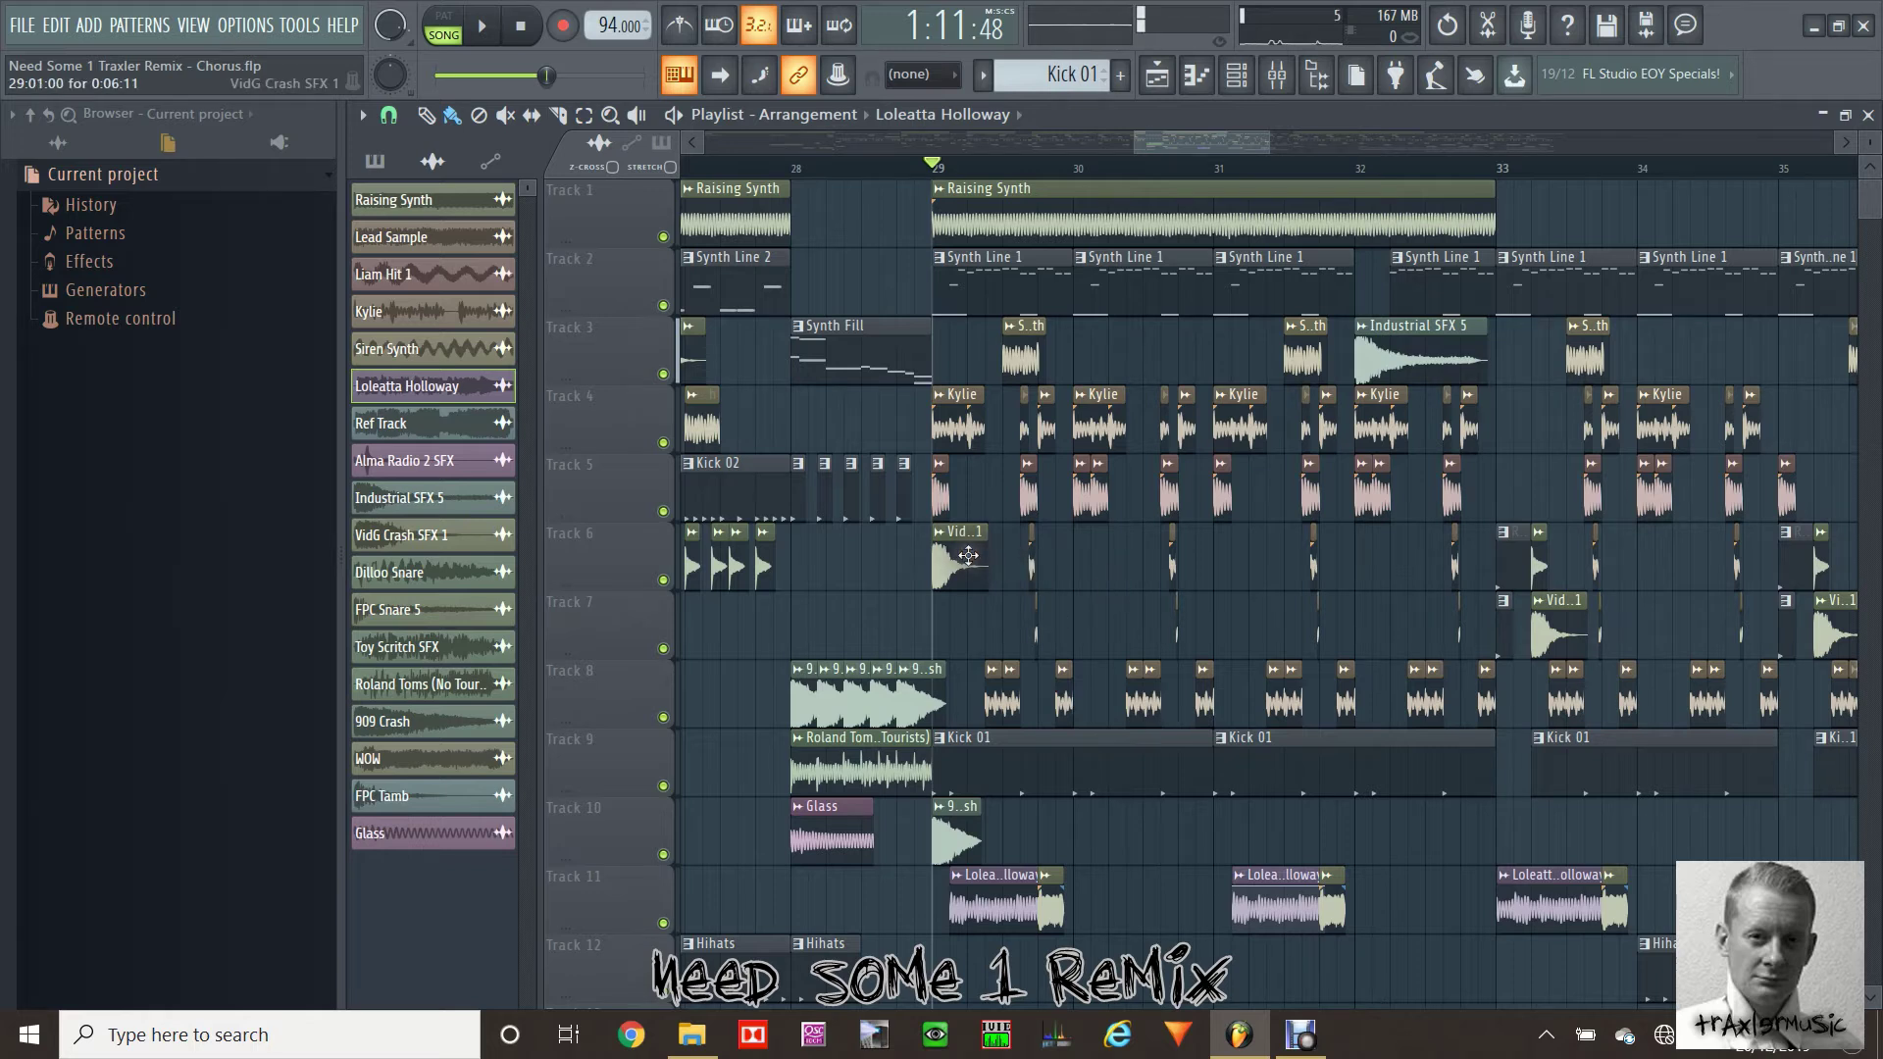
left_click(1343, 166)
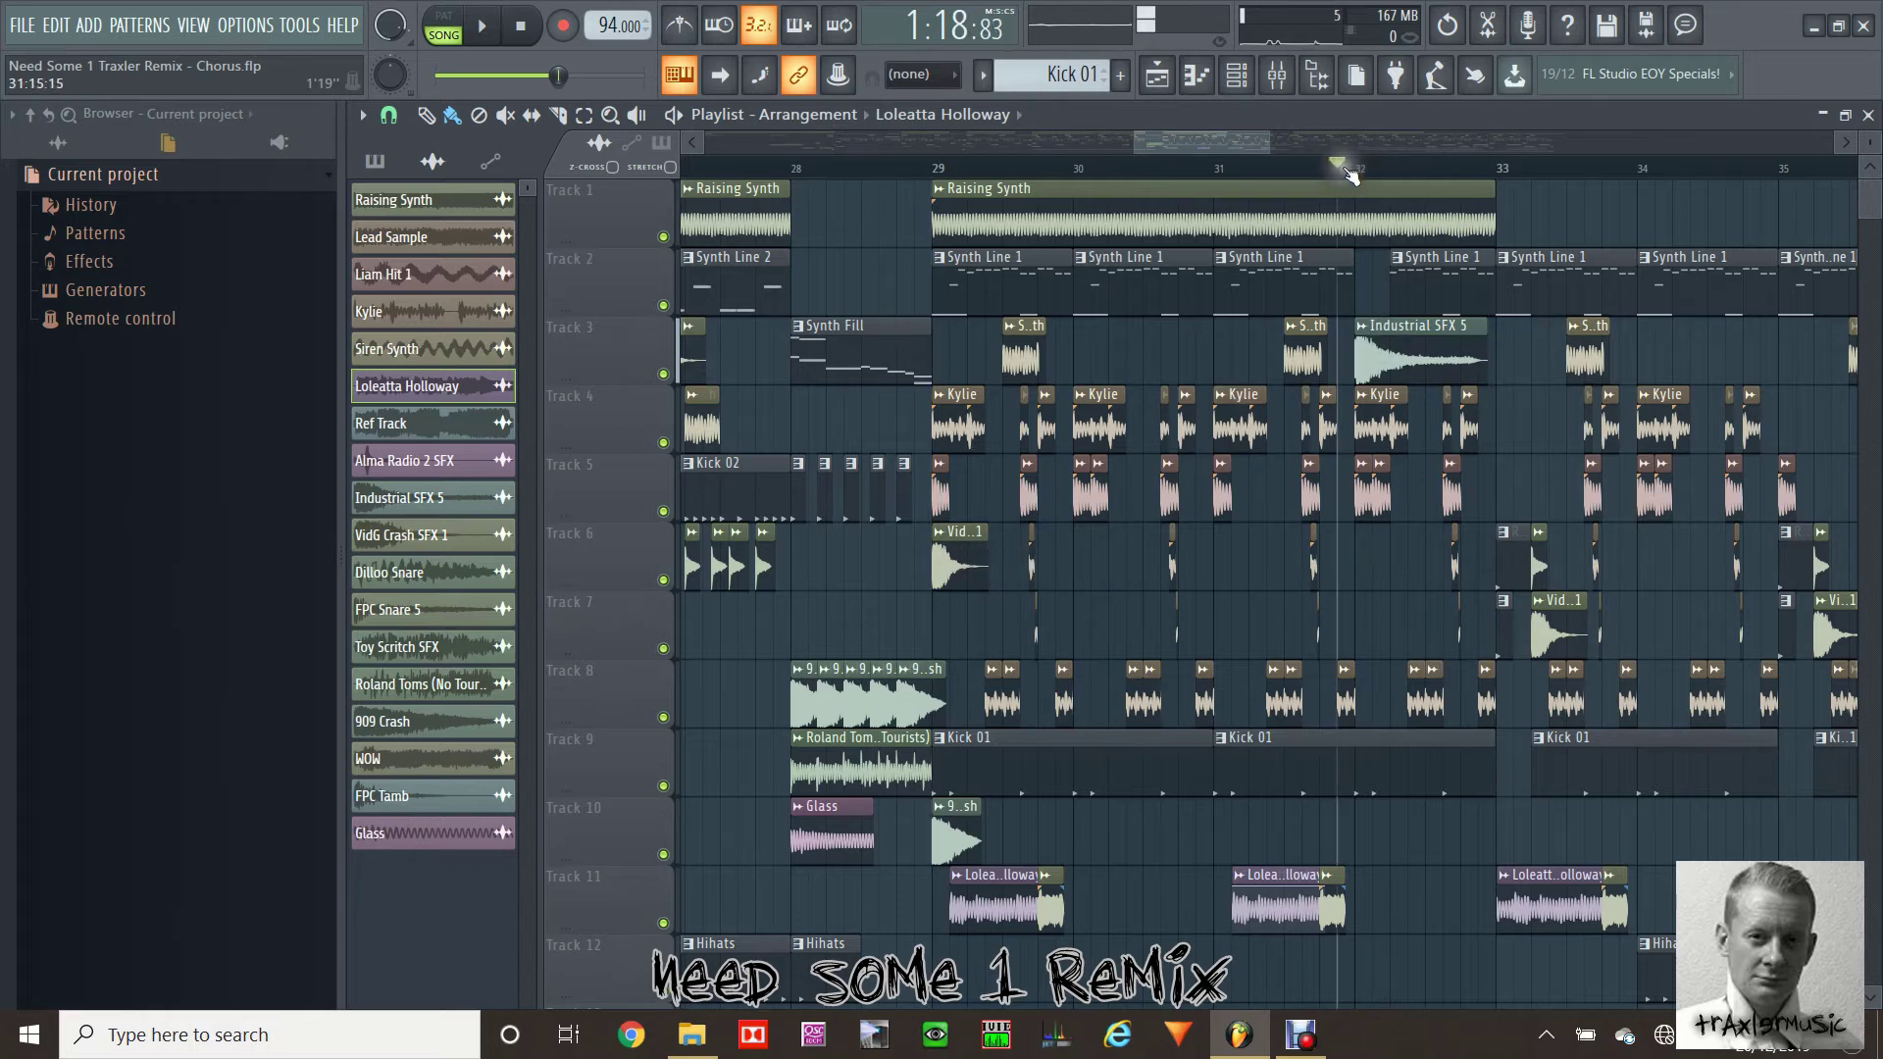
left_click(1384, 355)
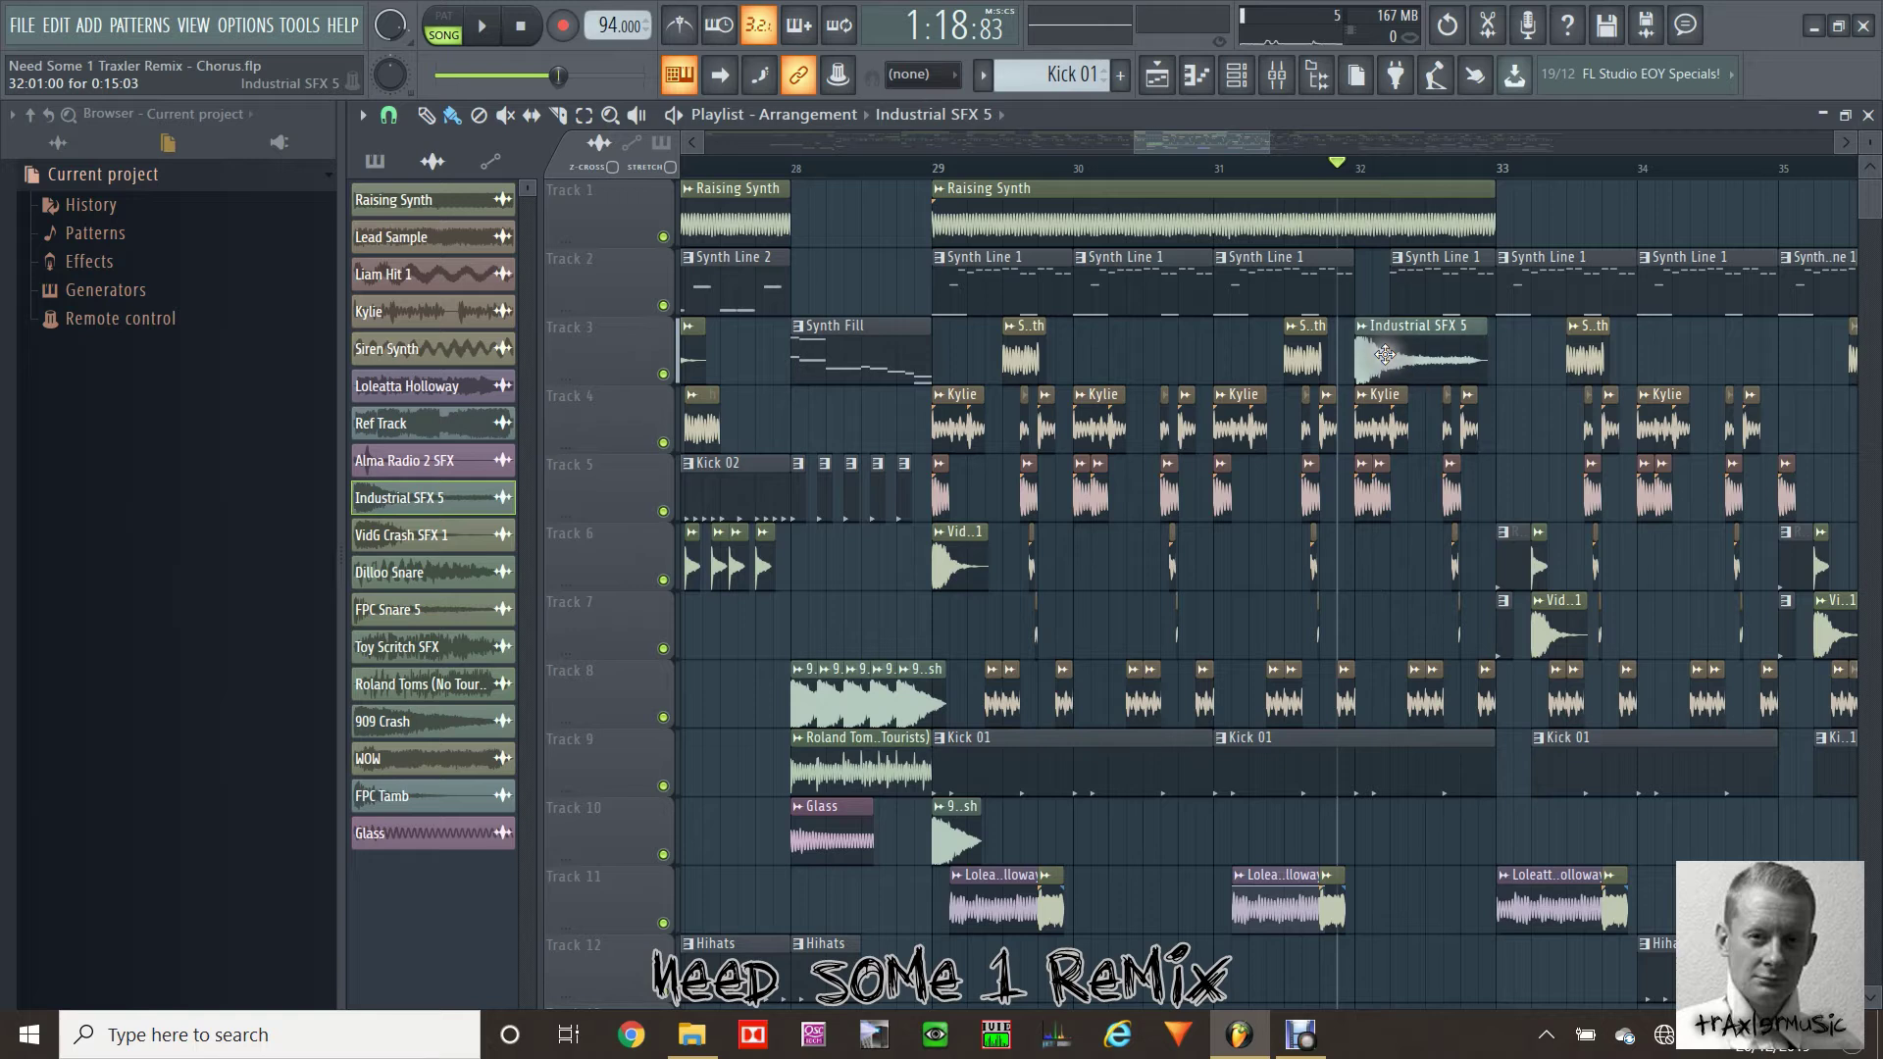
double_click(1385, 355)
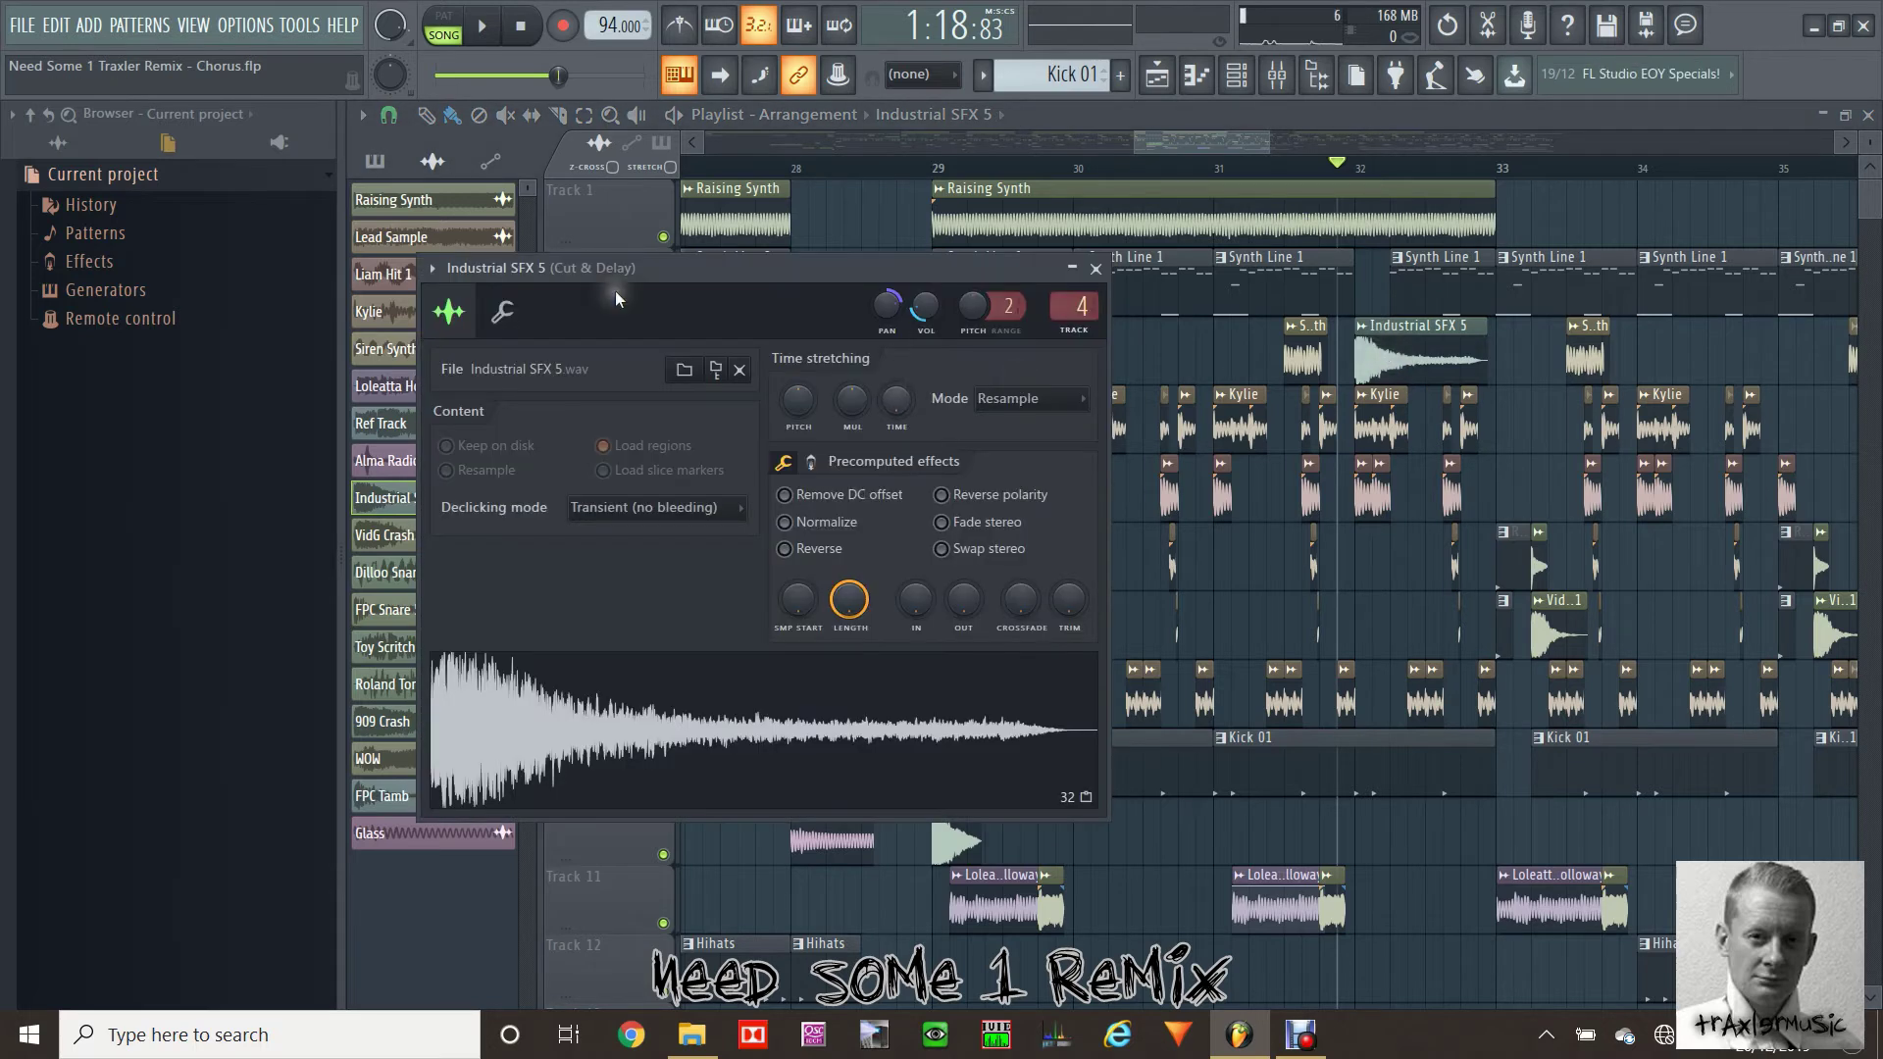
left_click(1096, 268)
Unmute the Industrial SFX 5 channel and audition it from just before bar 32
left_click(1240, 76)
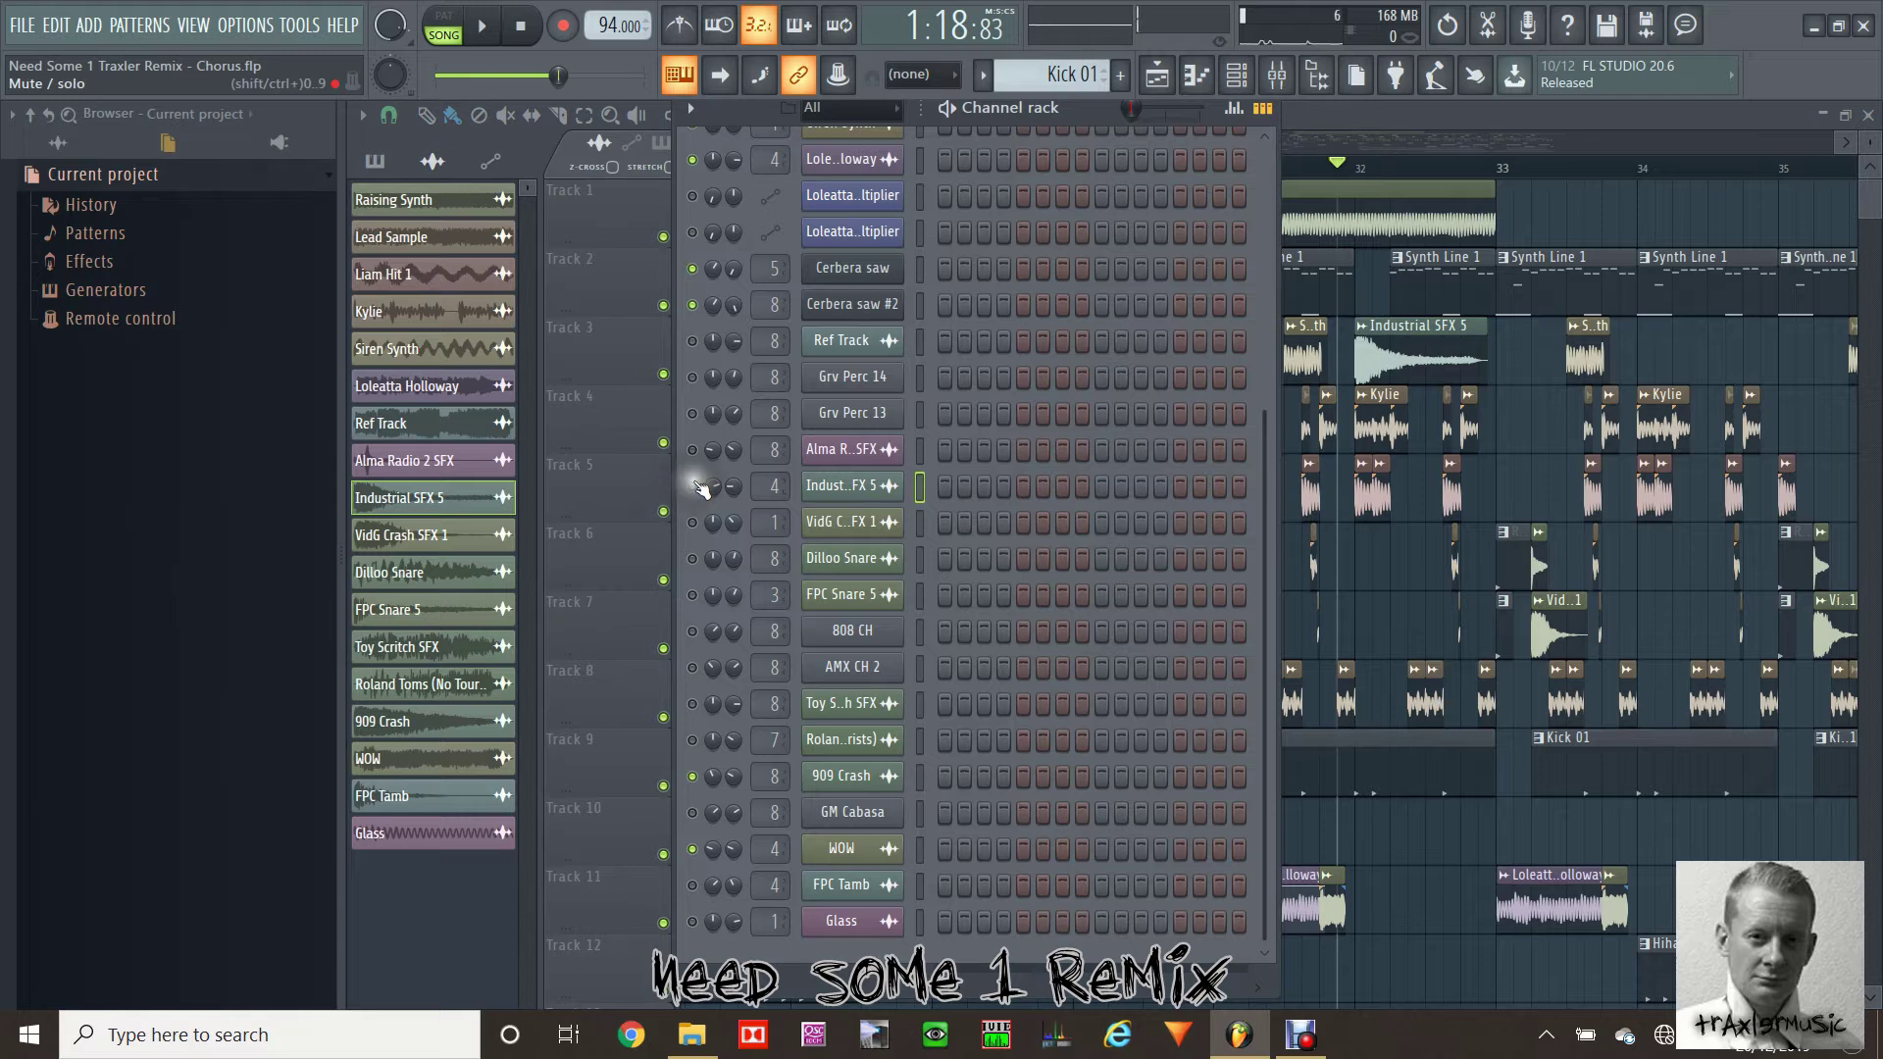
key("space")
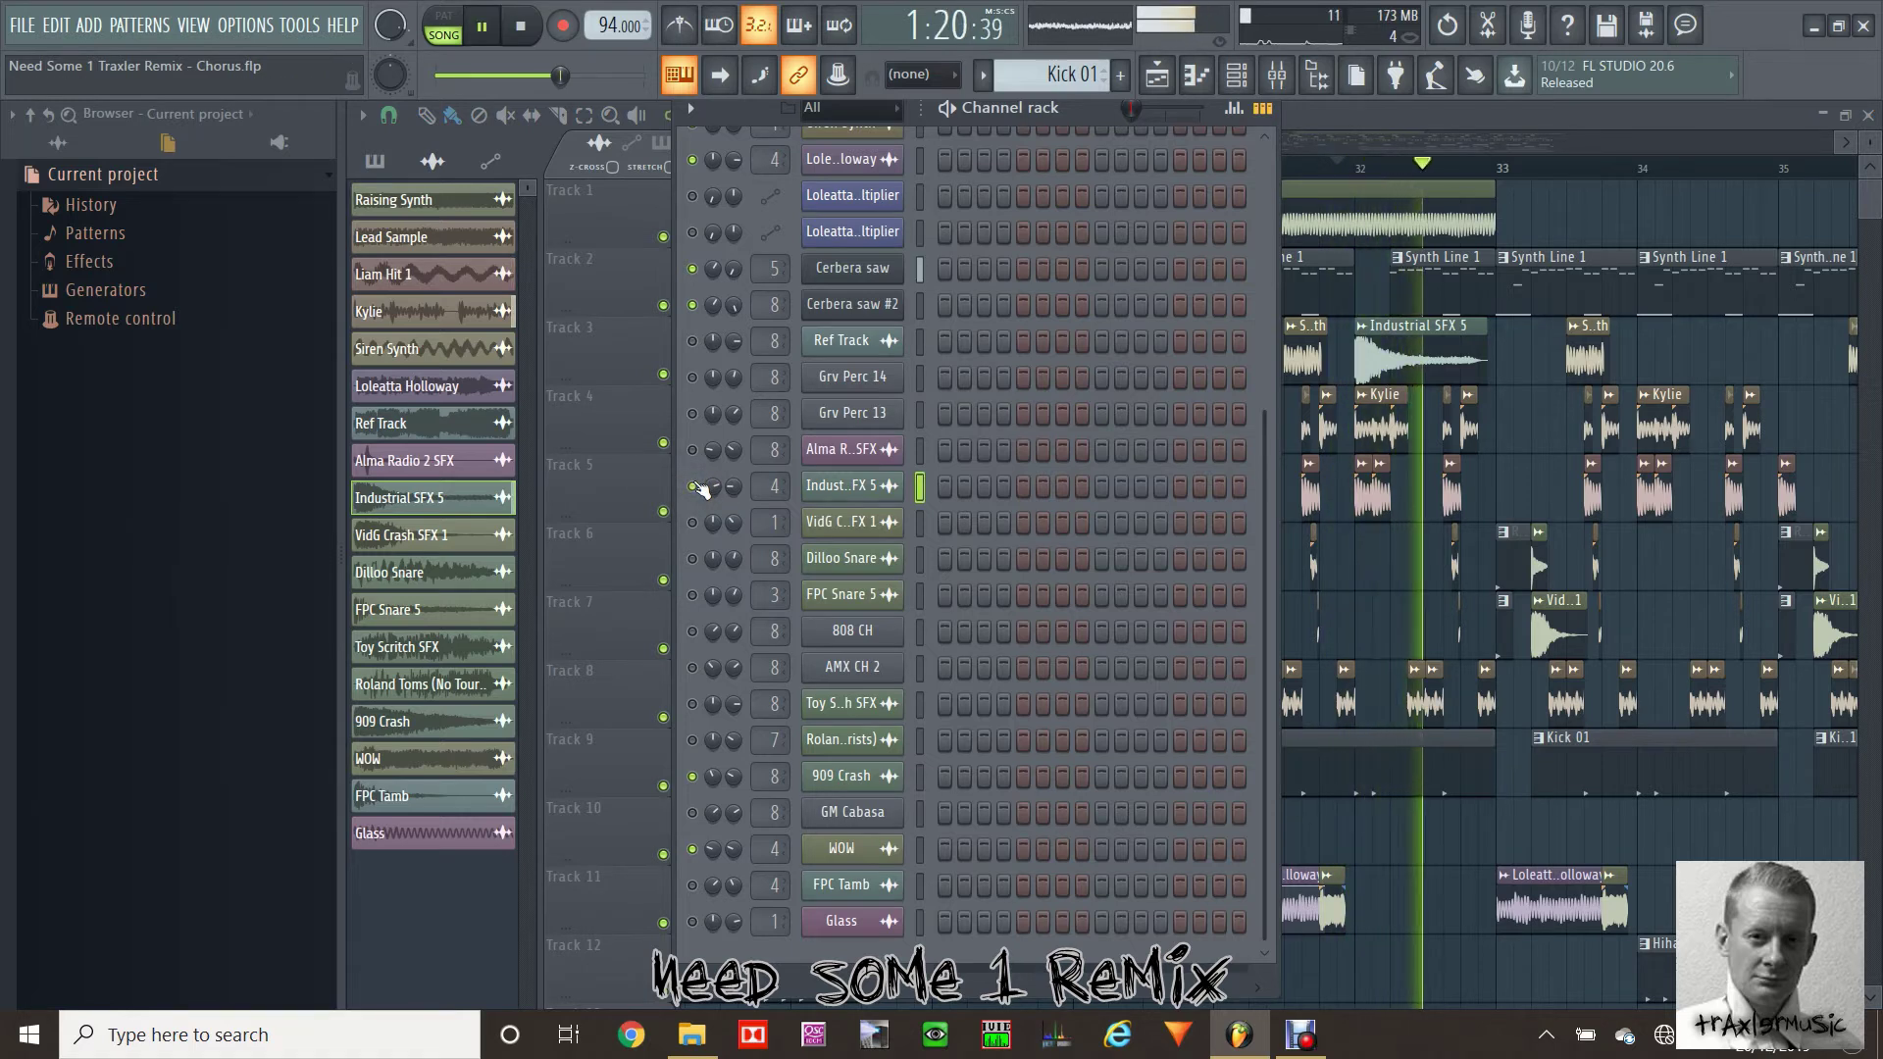
key("space")
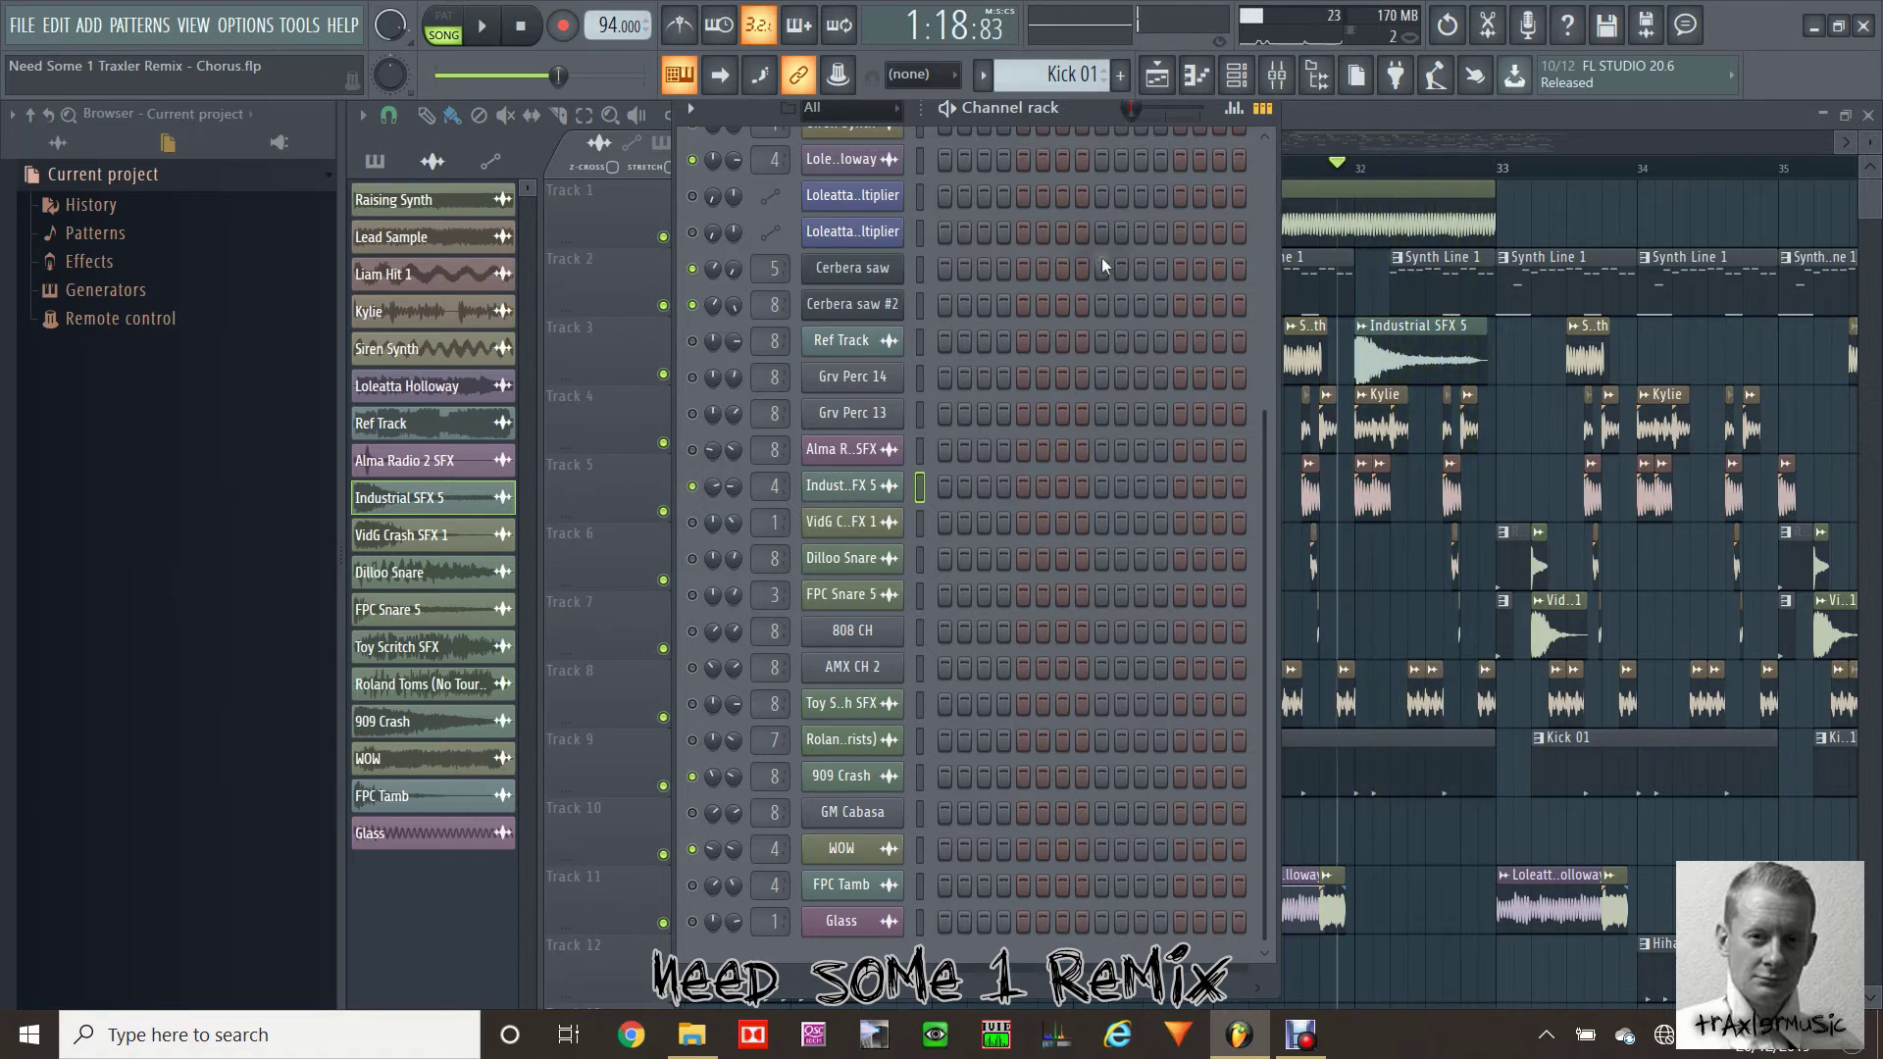
left_click(1346, 113)
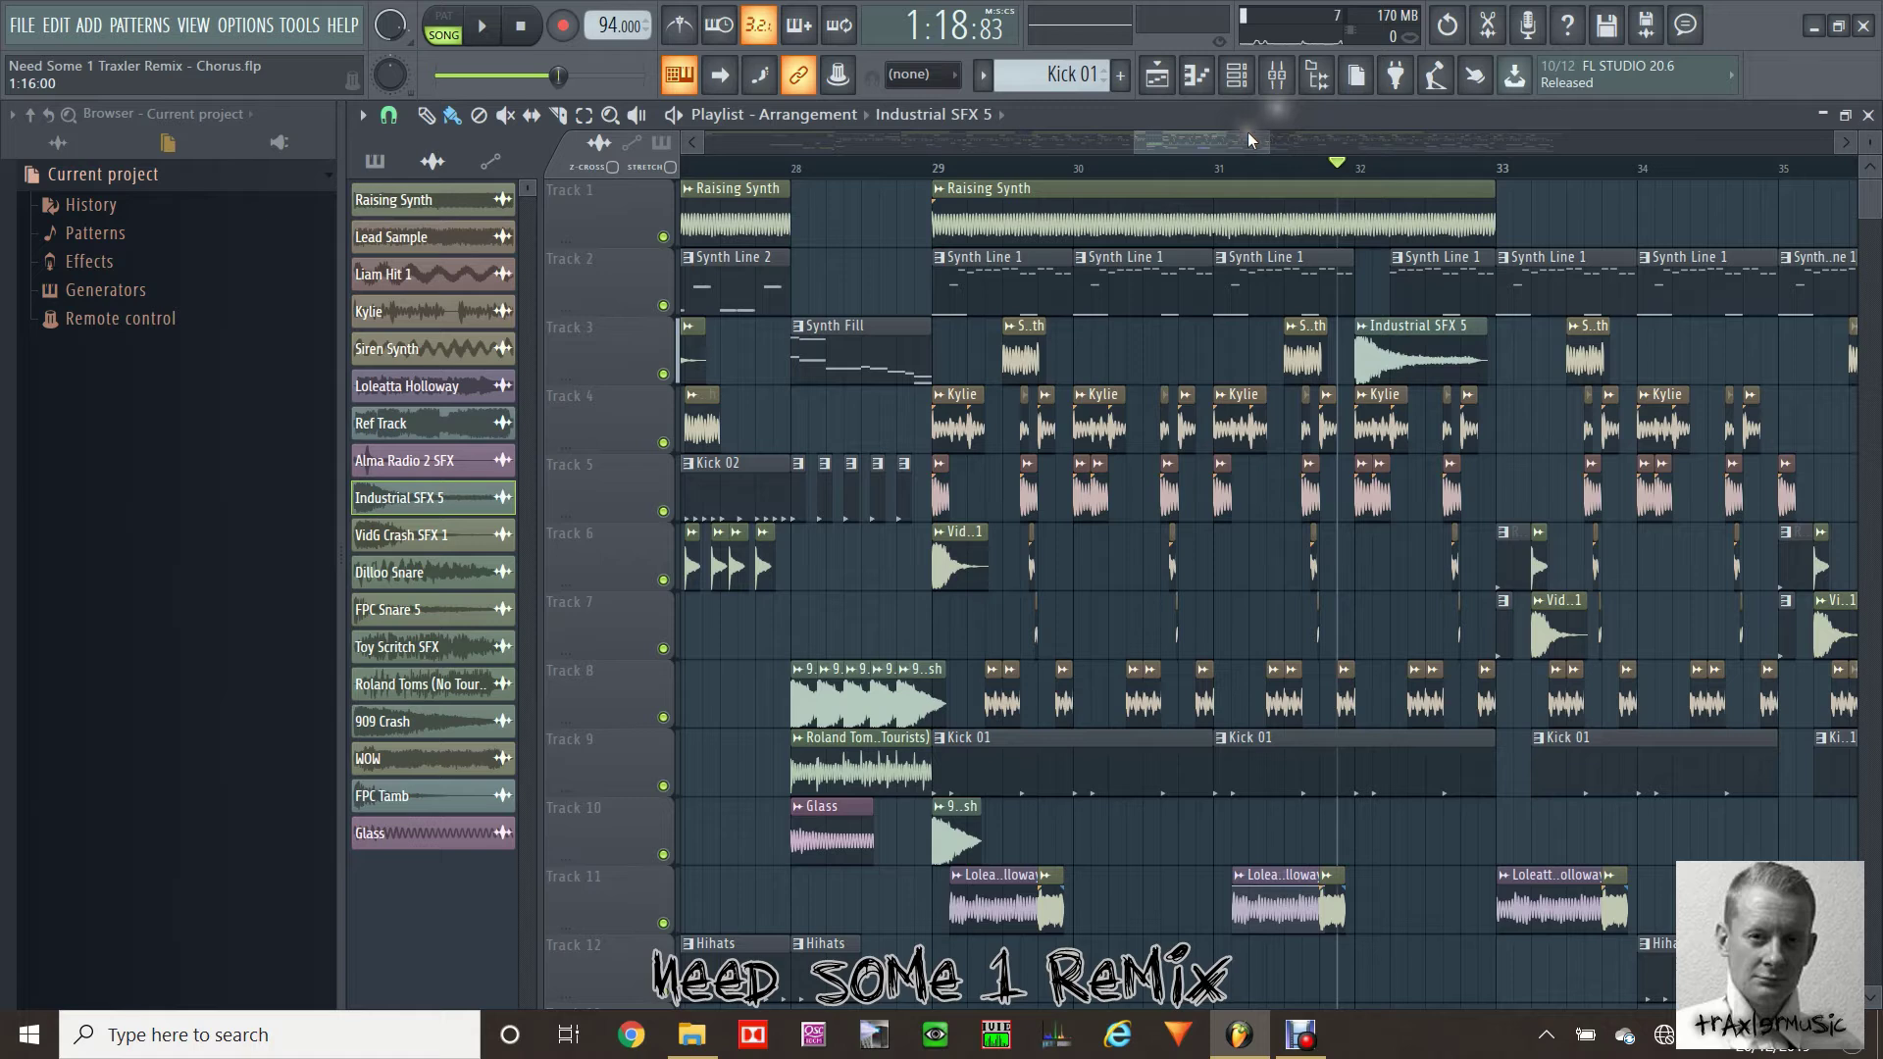
Play the chorus from bar 29 with the Industrial SFX 5 channel included
scroll(1227, 136, "left", 2)
left_click(1132, 167)
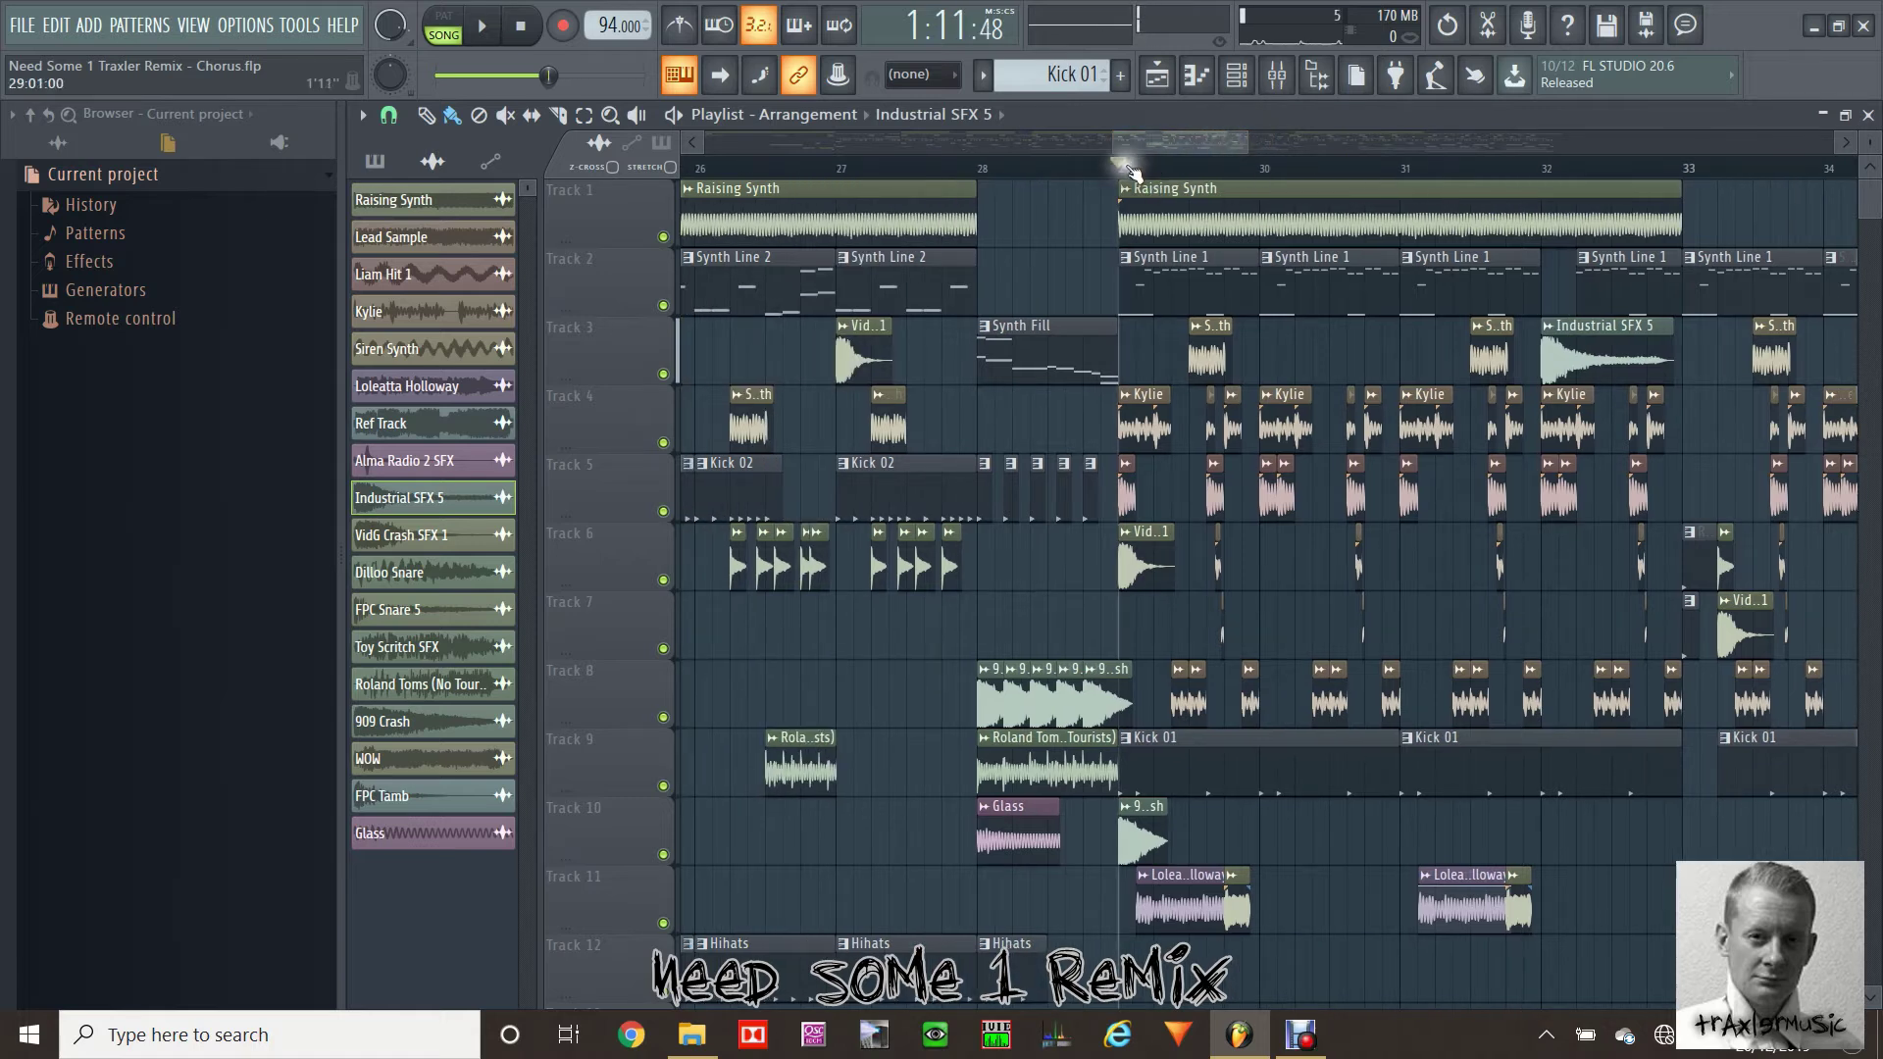
key("space")
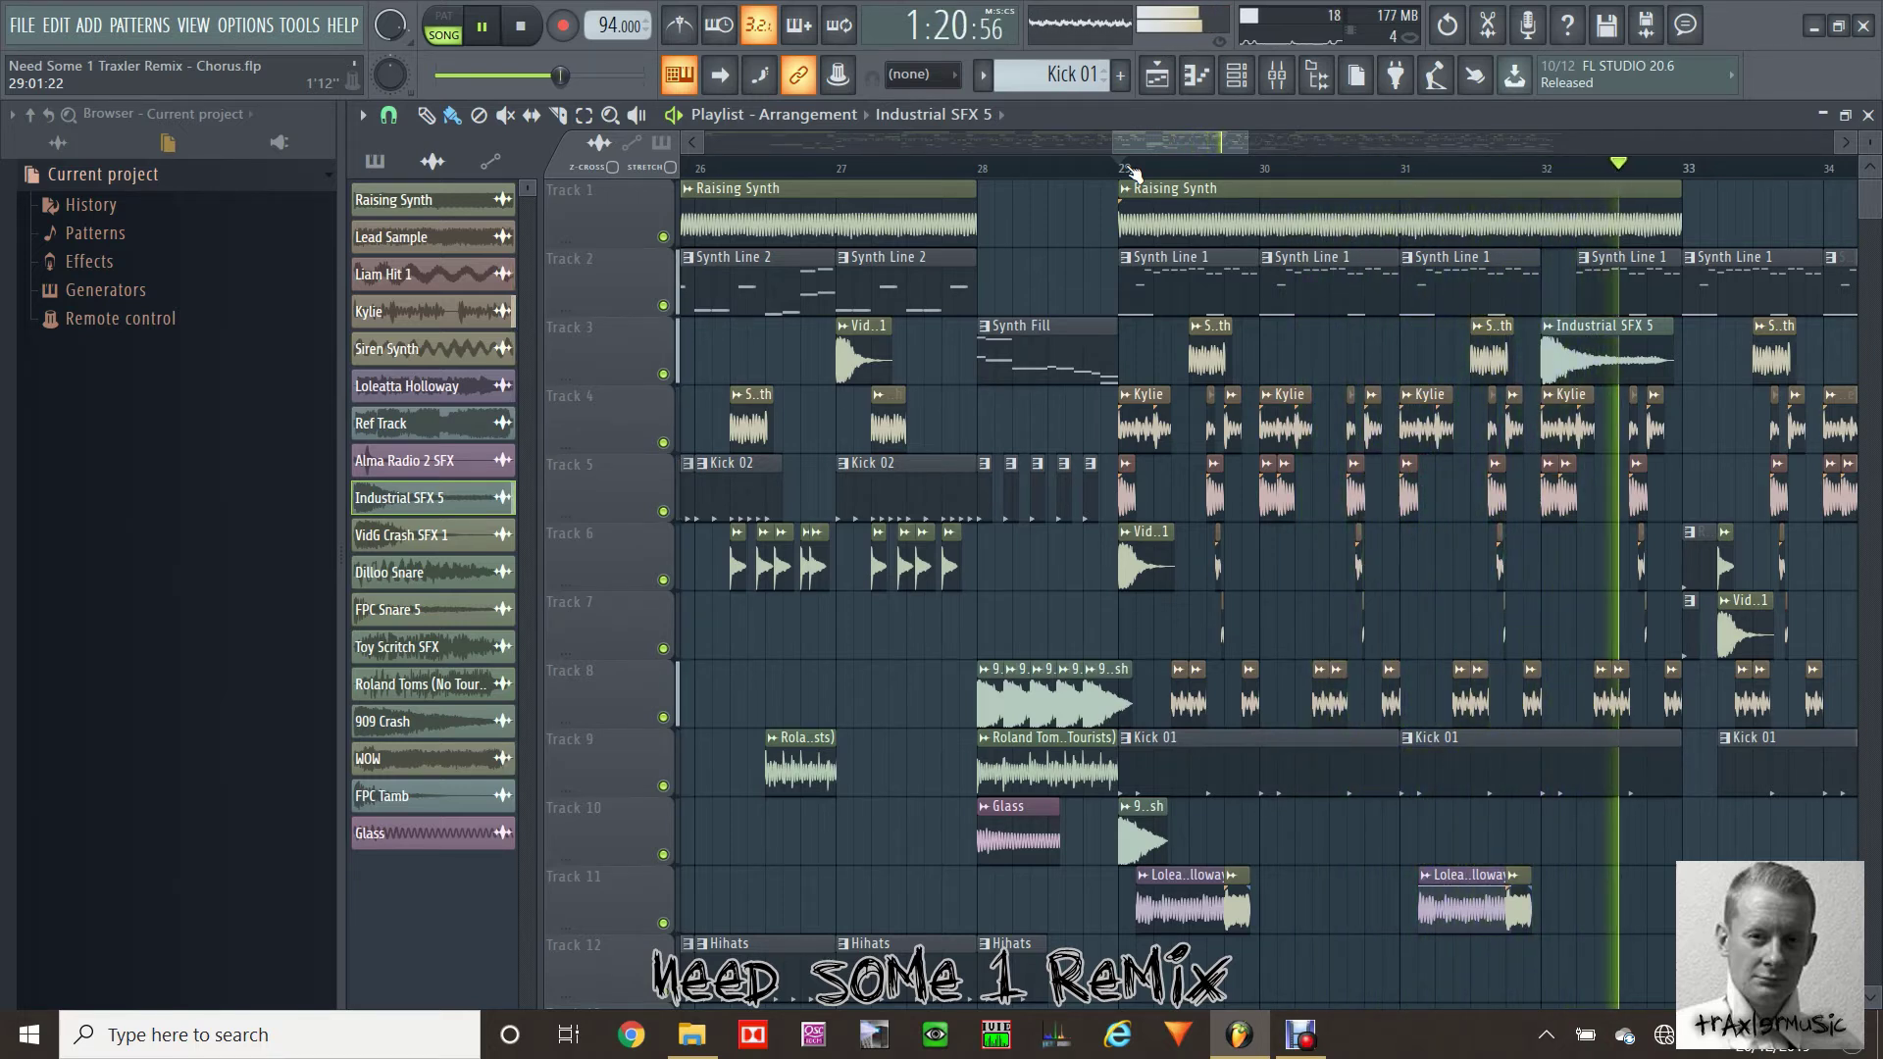
key("space")
Move the song position to bar 33 and play the second half of the chorus twice
left_click_drag(1185, 147, 1238, 140)
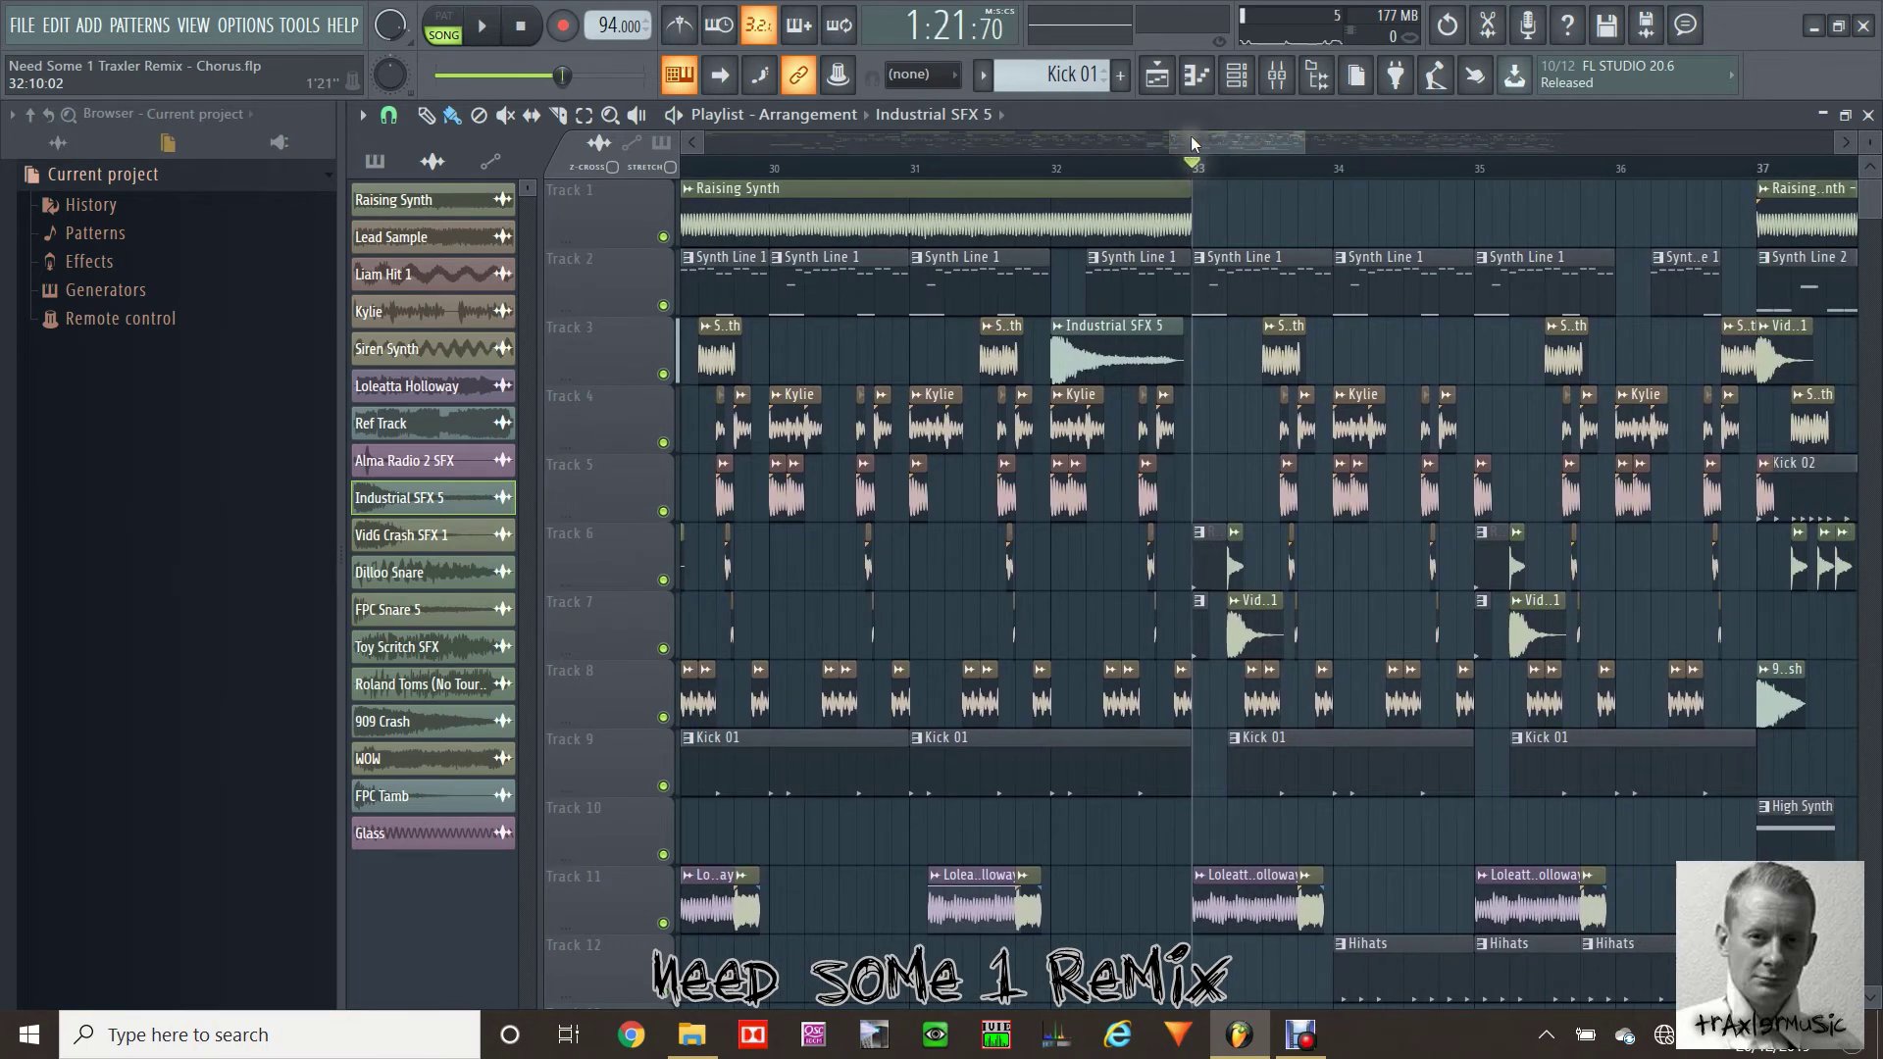
left_click_drag(1210, 136, 1186, 135)
left_click(885, 208)
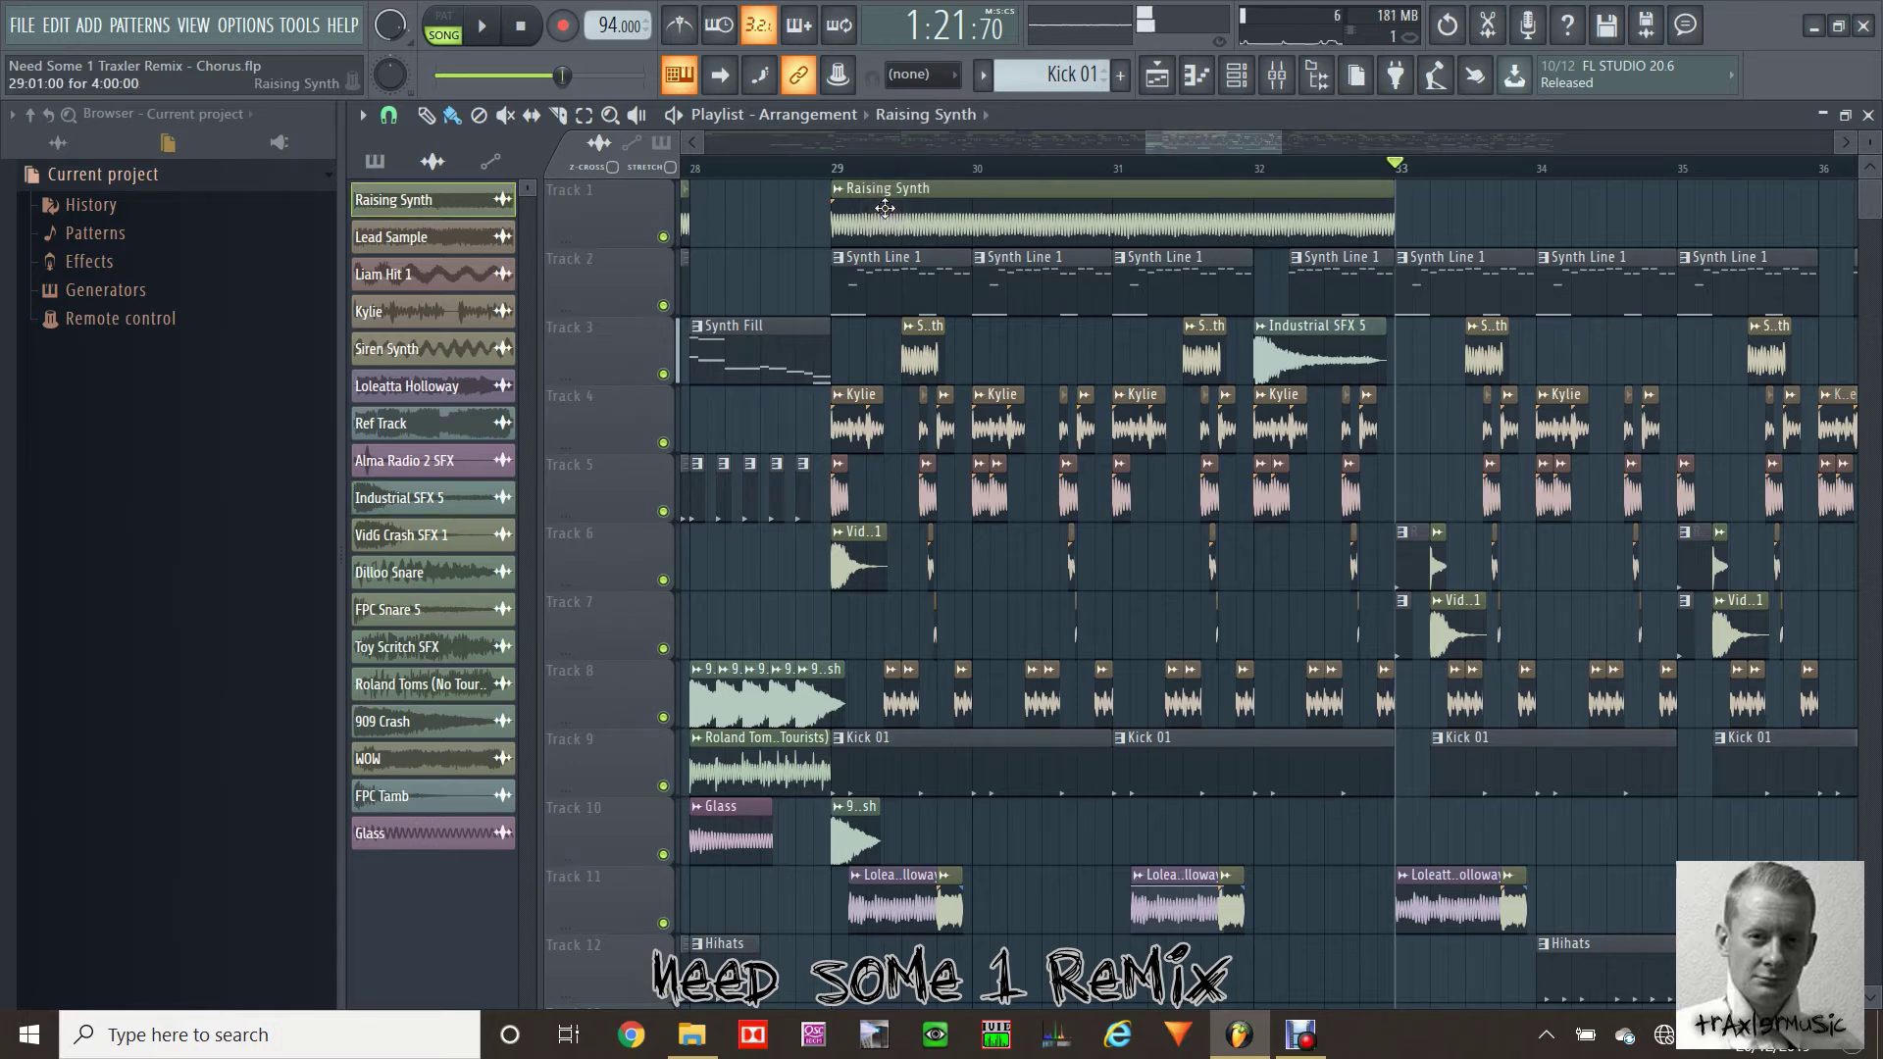
key("space")
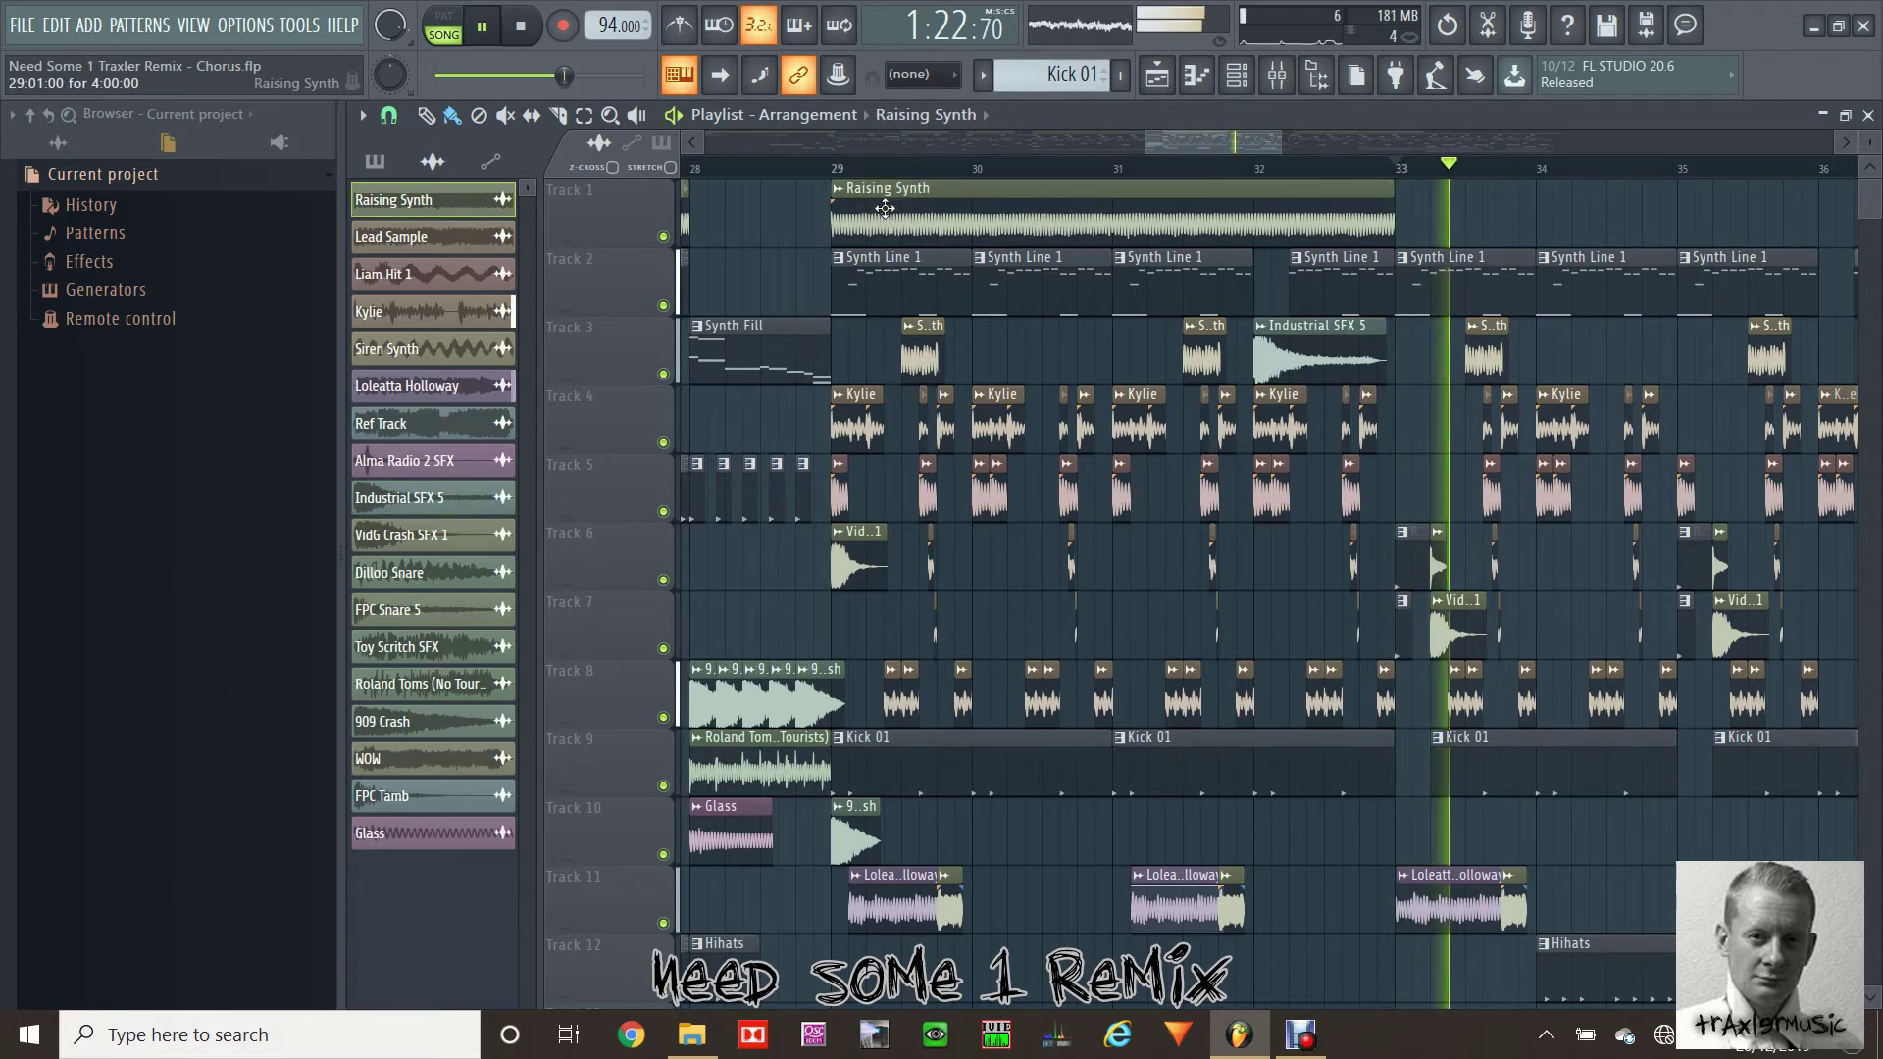
key("space")
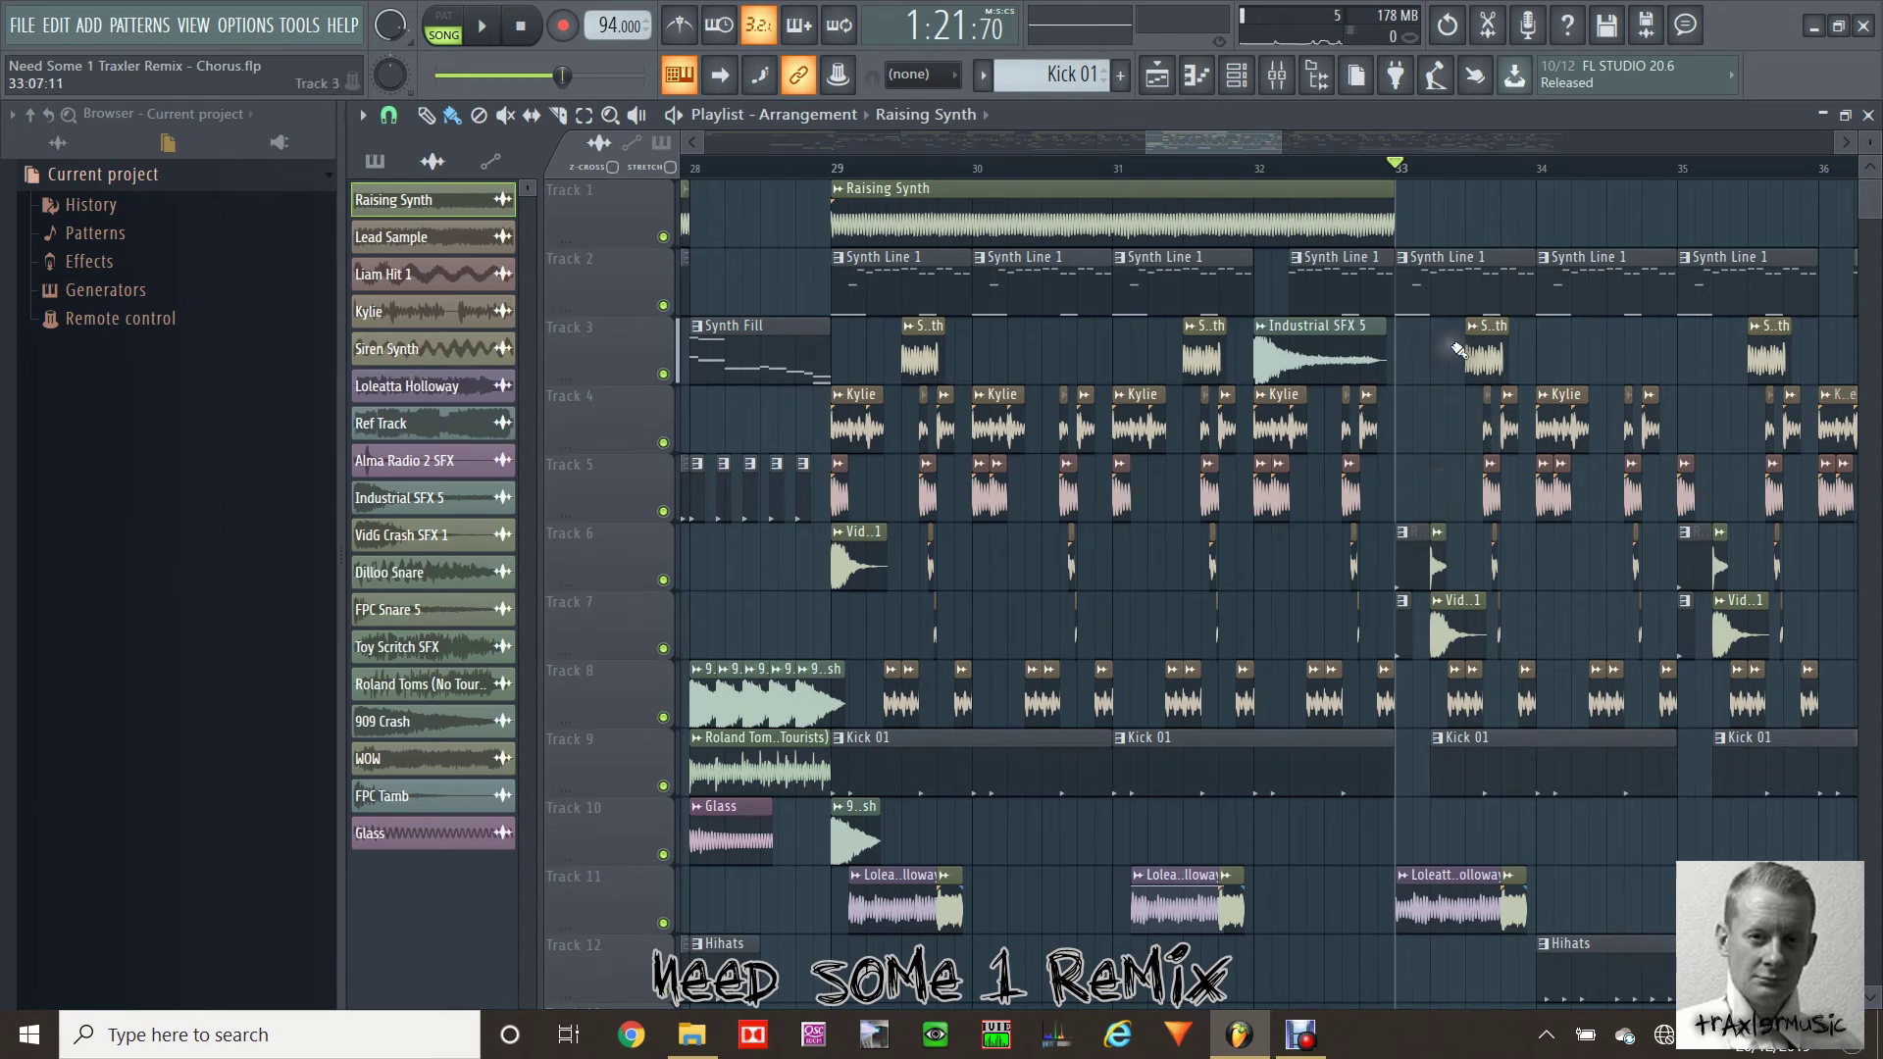
key("space")
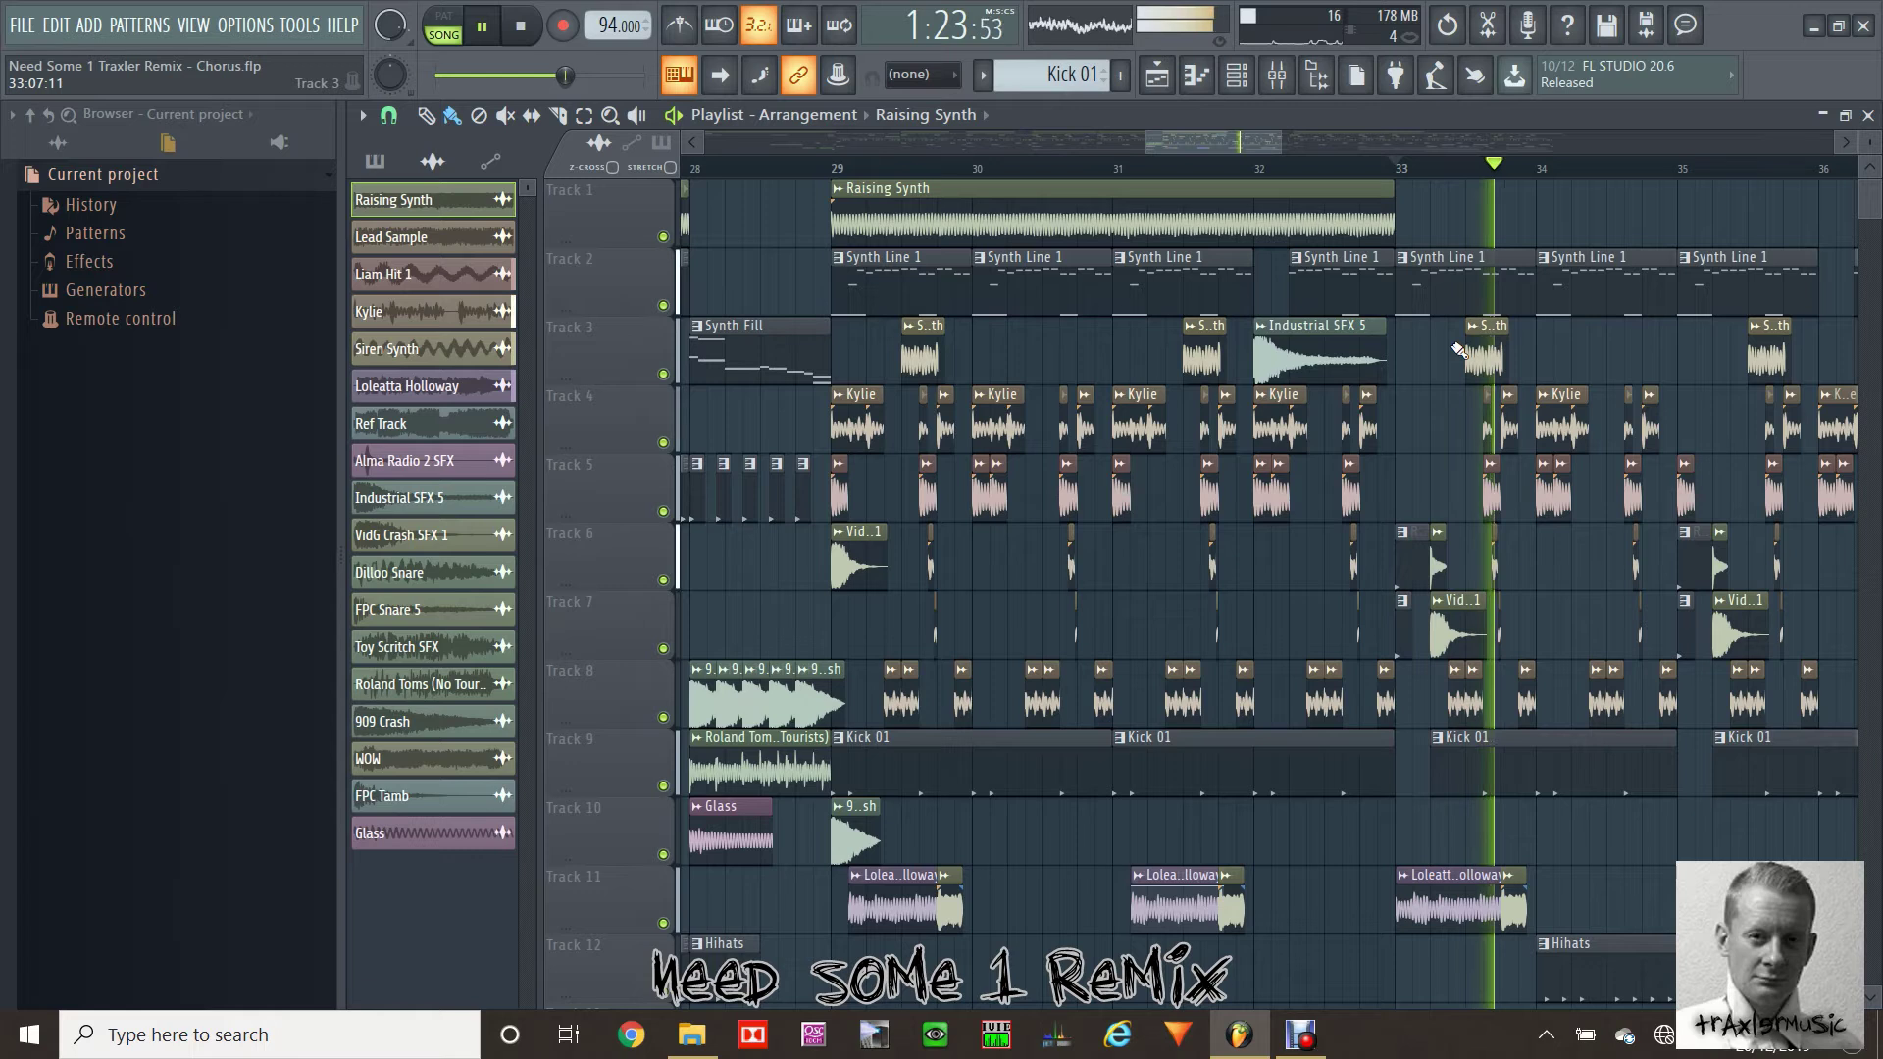
key("space")
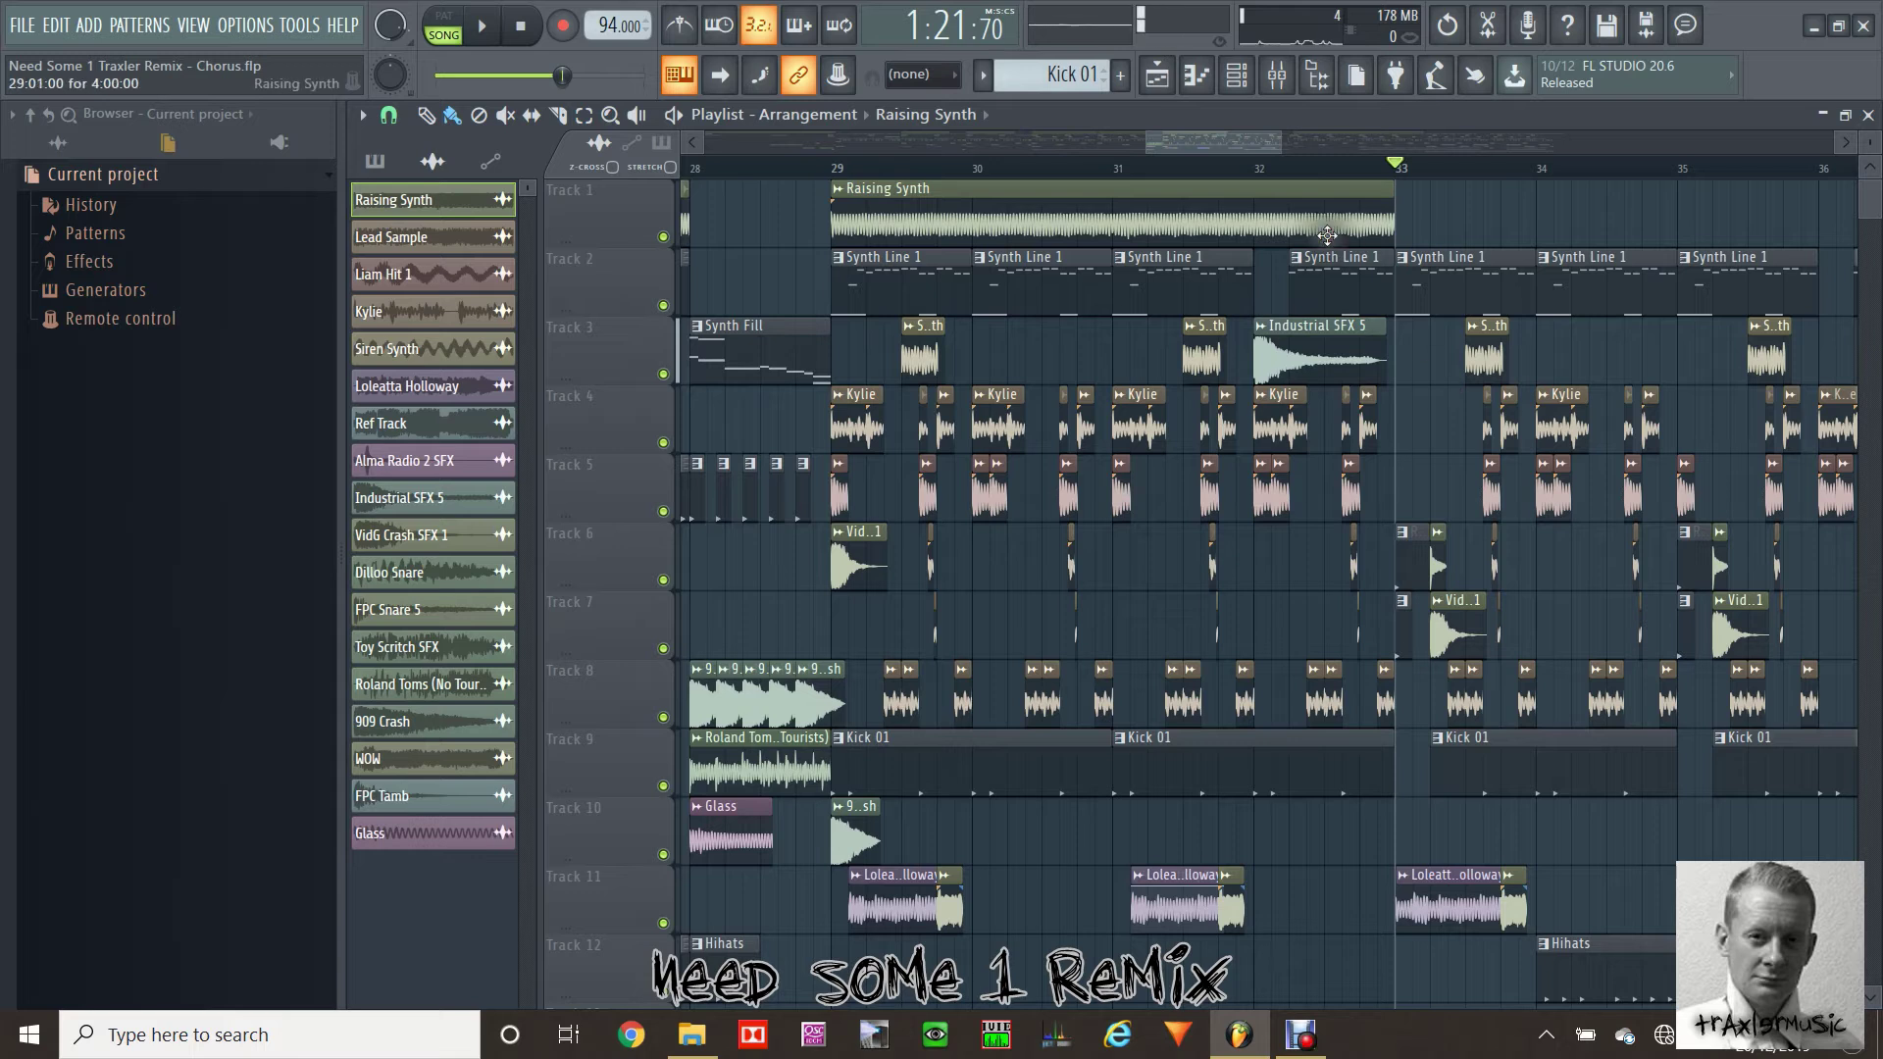
Move the song position to bar 32 and play the transition into the second half twice, following it towards bar 37
left_click(1257, 168)
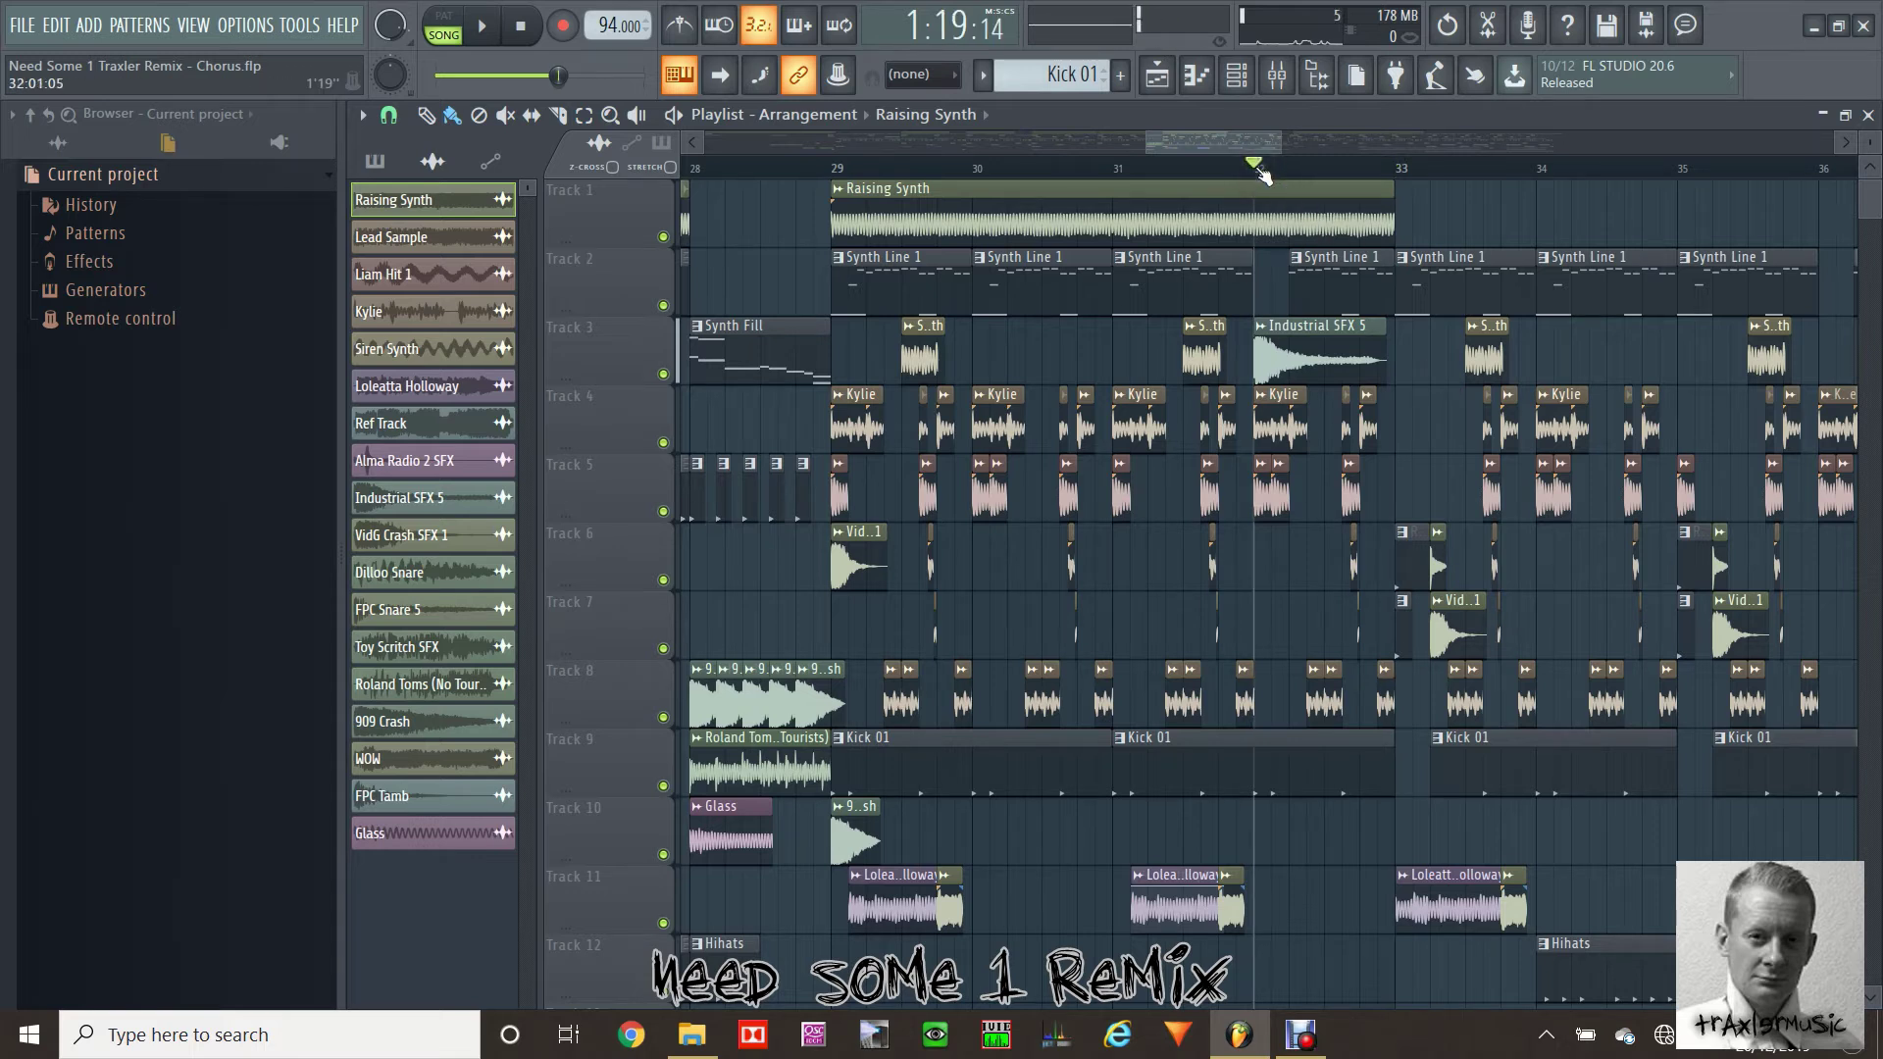
key("space")
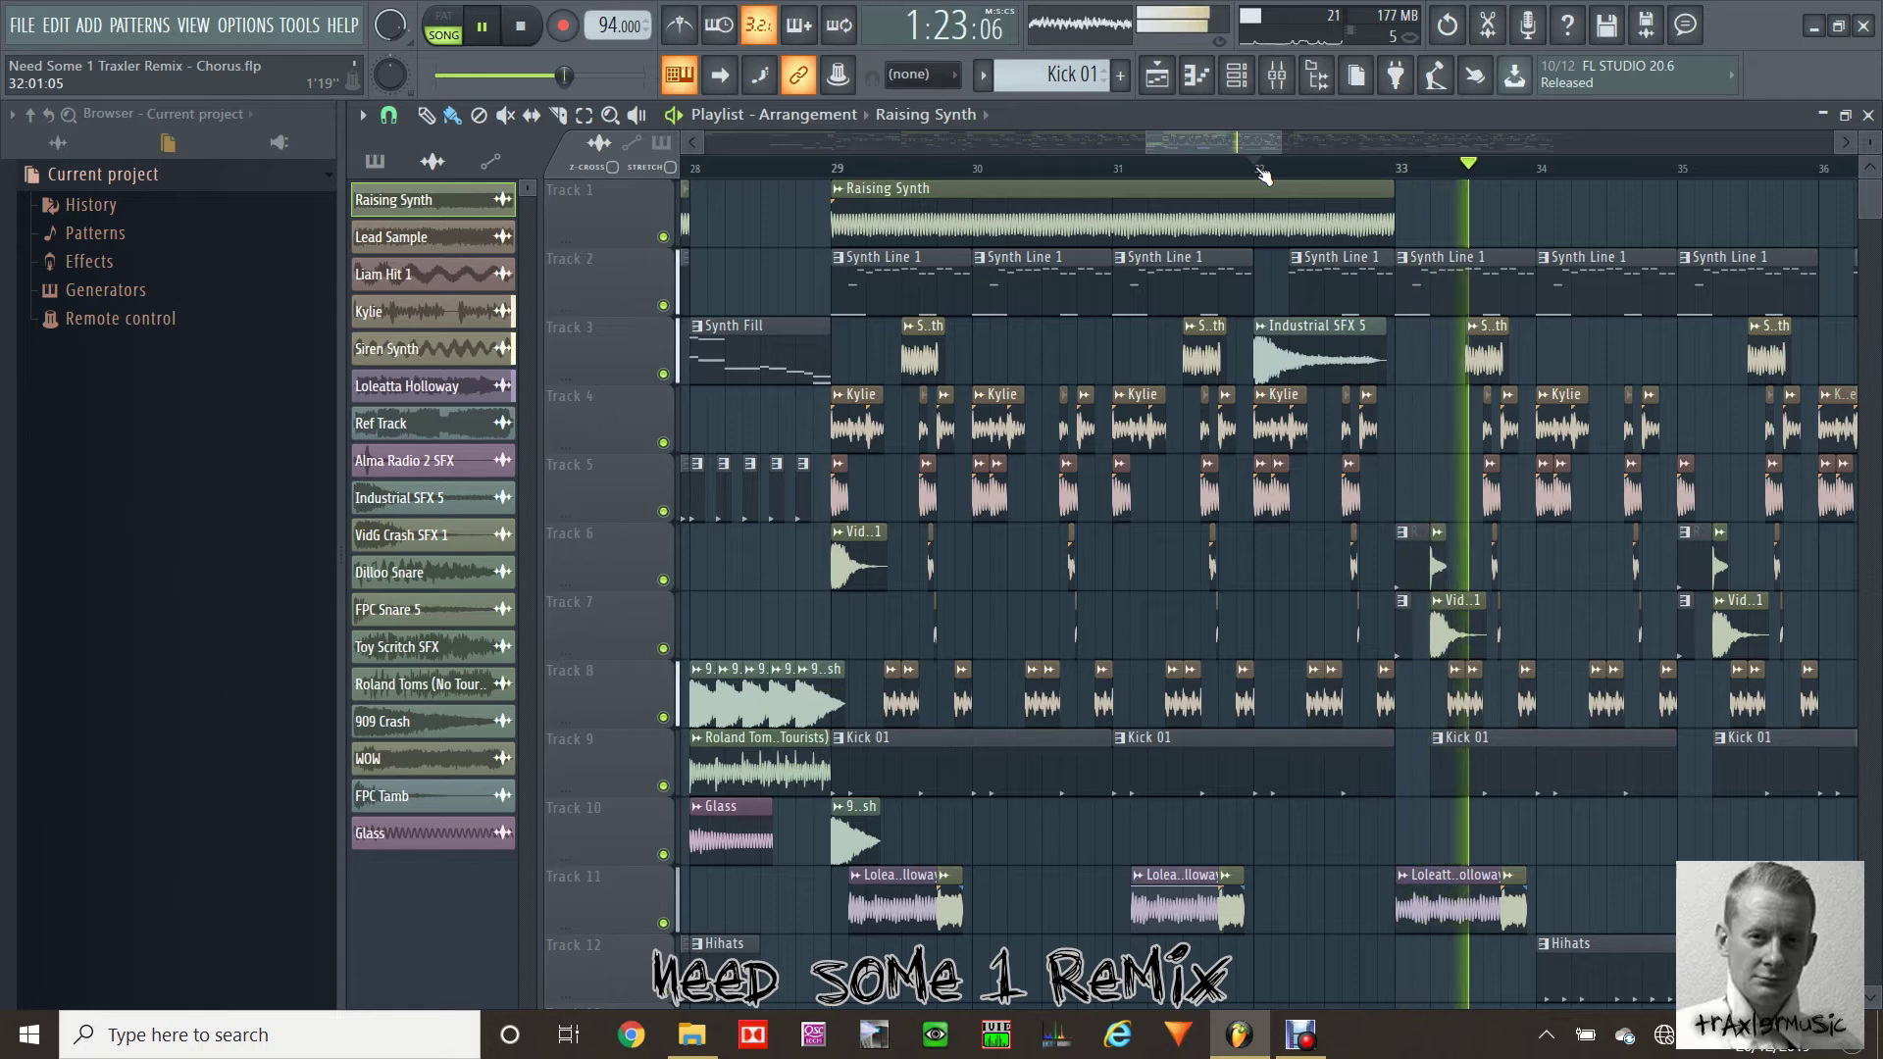
key("space")
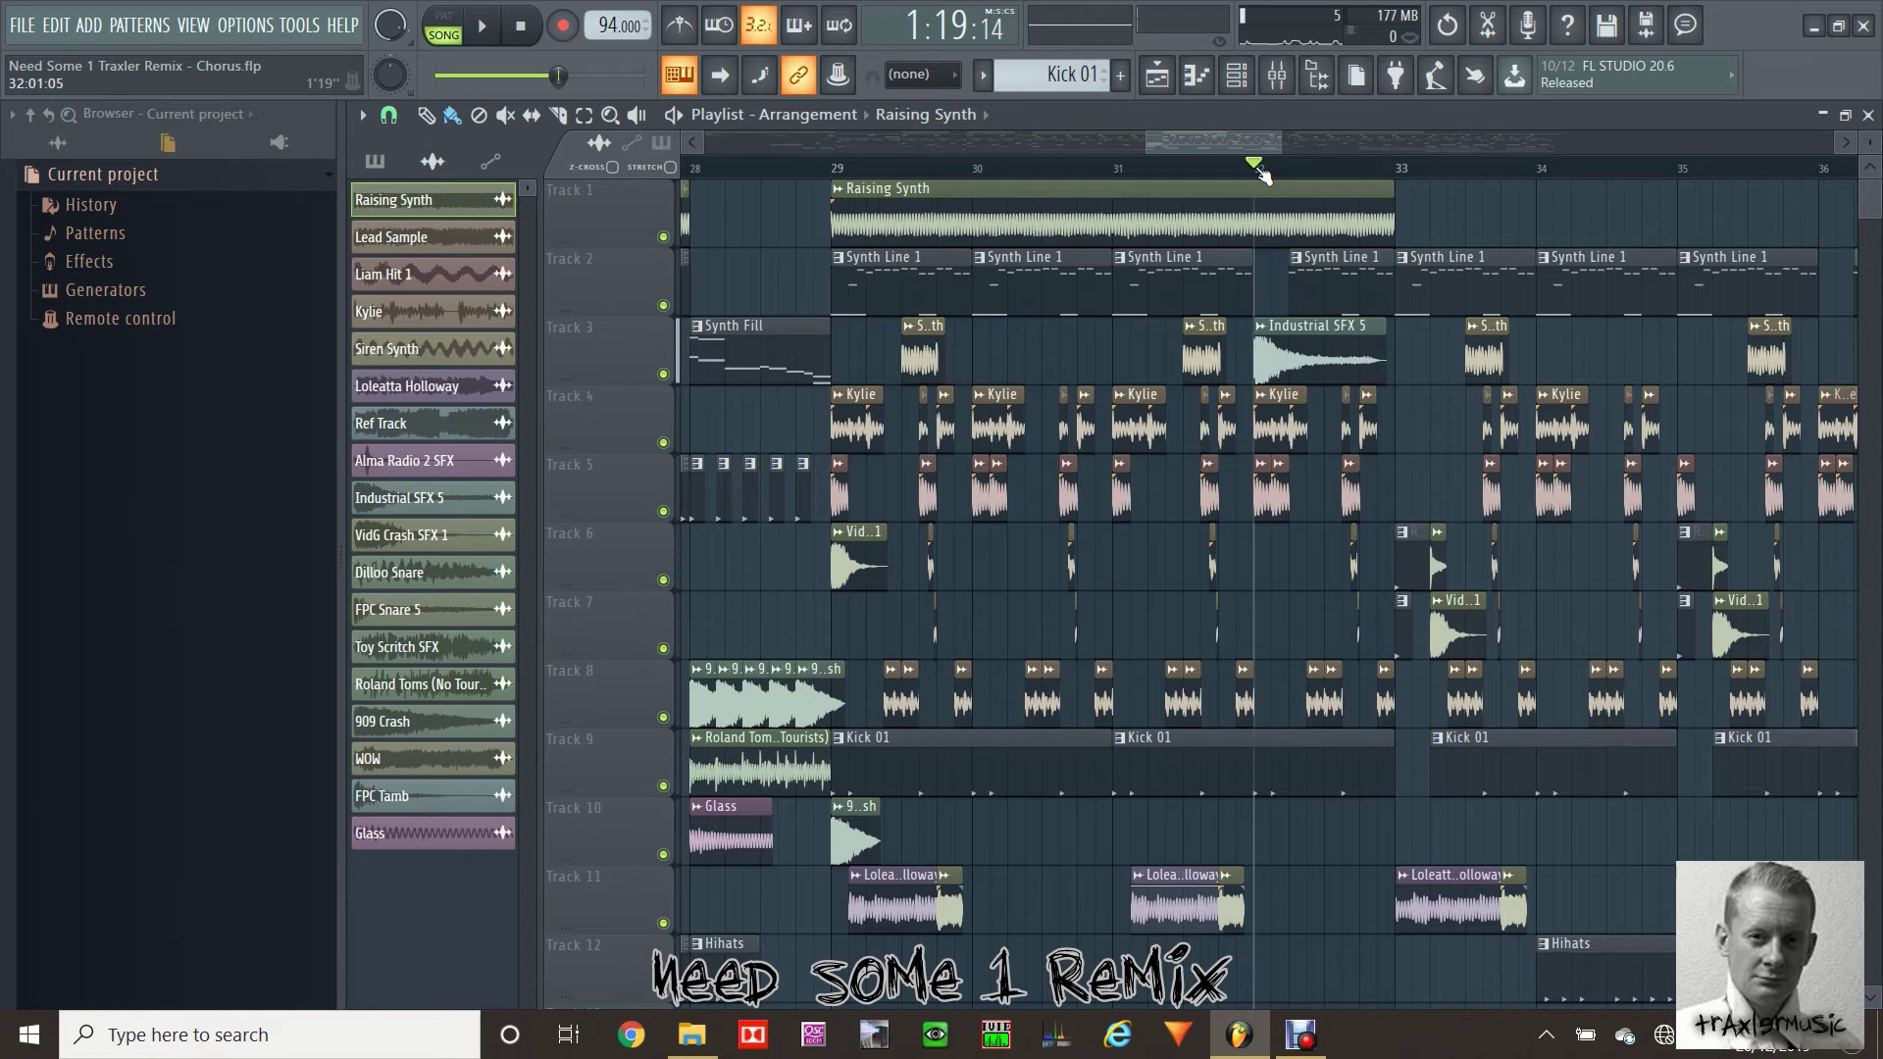
key("space")
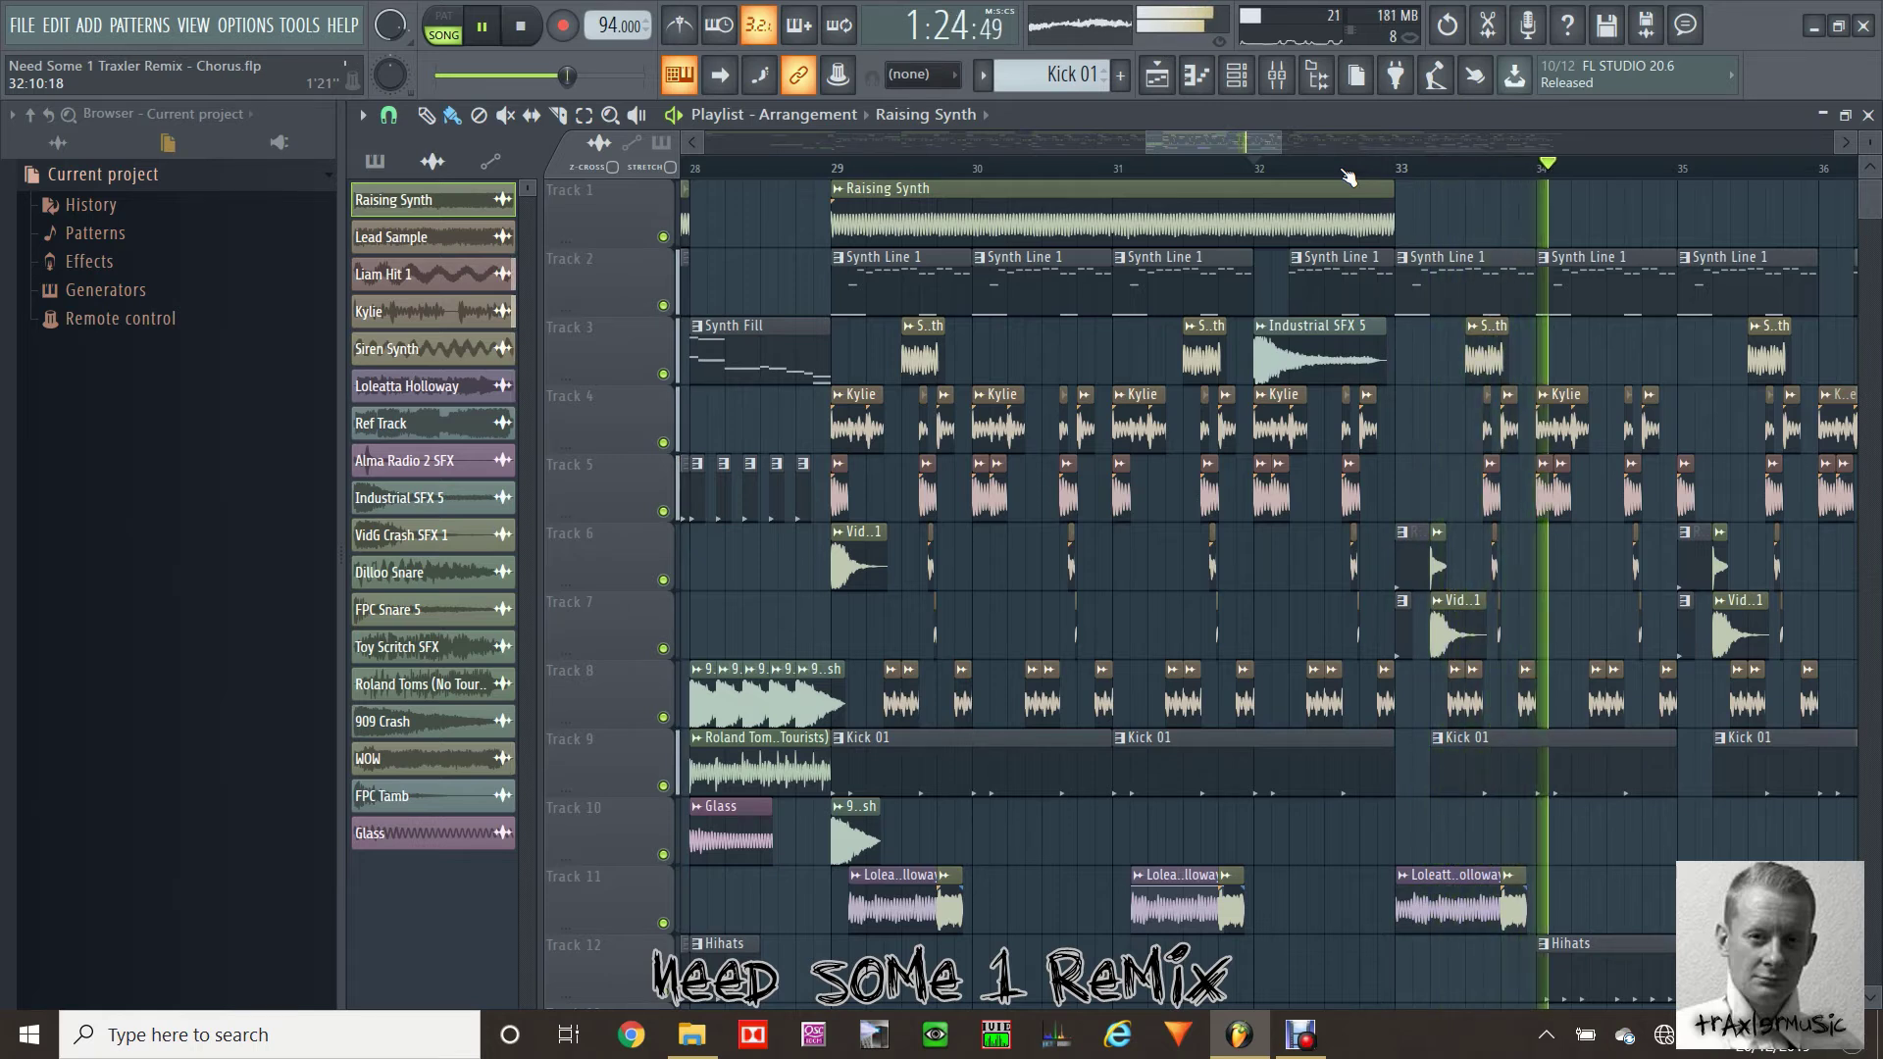
left_click_drag(1221, 145, 1292, 144)
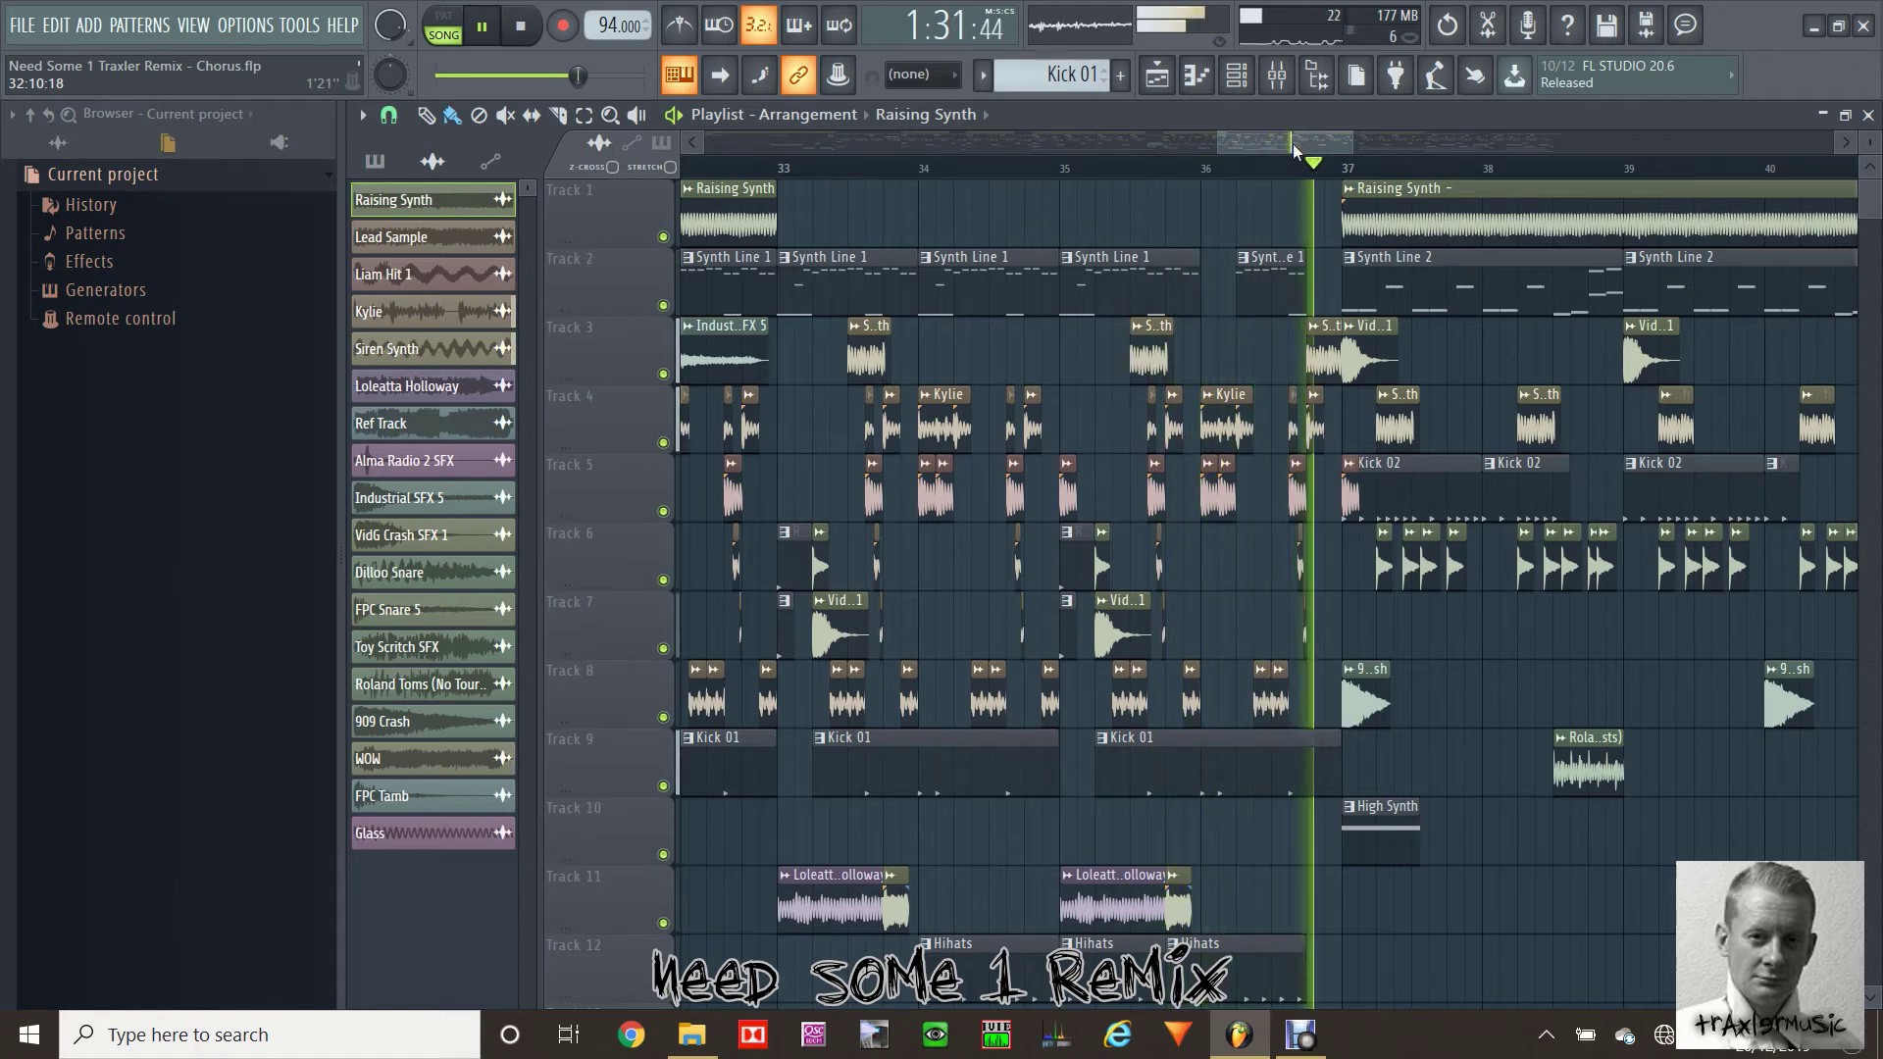
key("space")
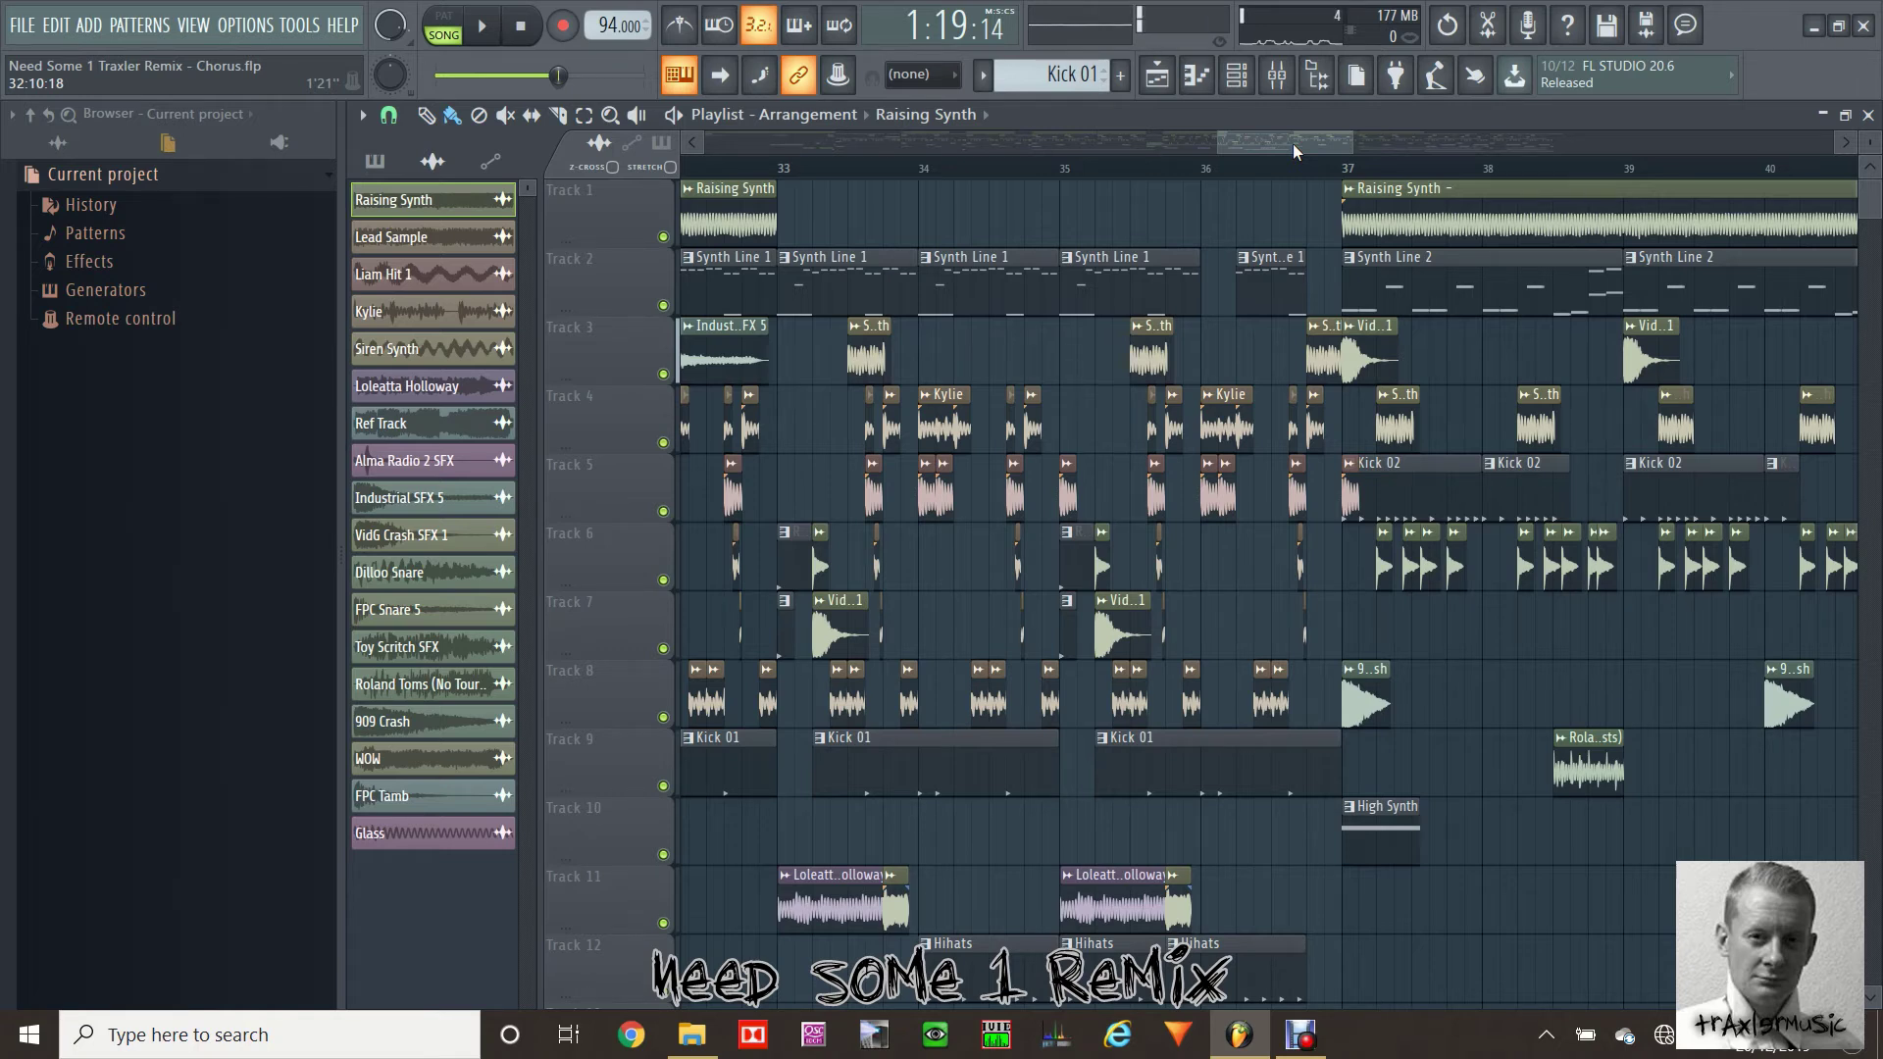
Move the song position to bar 37 and play the start of the section that follows the chorus
left_click_drag(1293, 143, 1331, 145)
left_click(1015, 163)
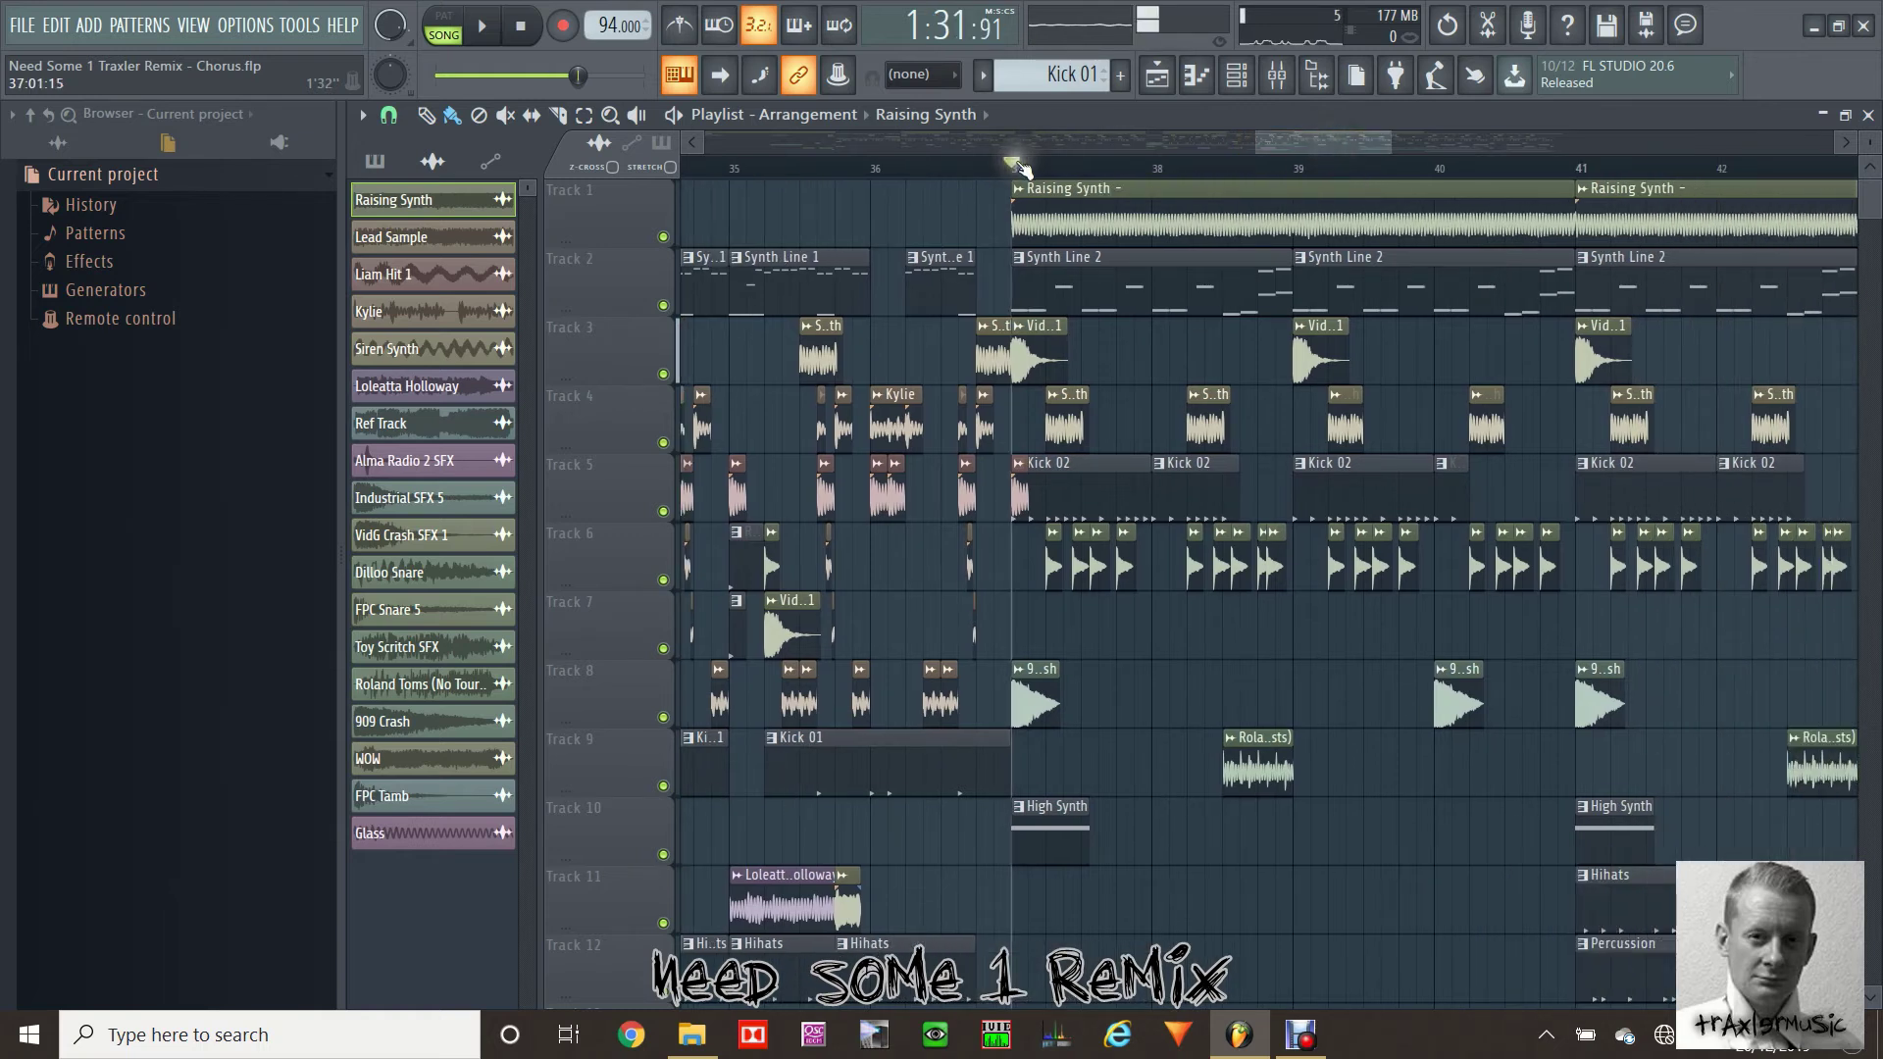
key("space")
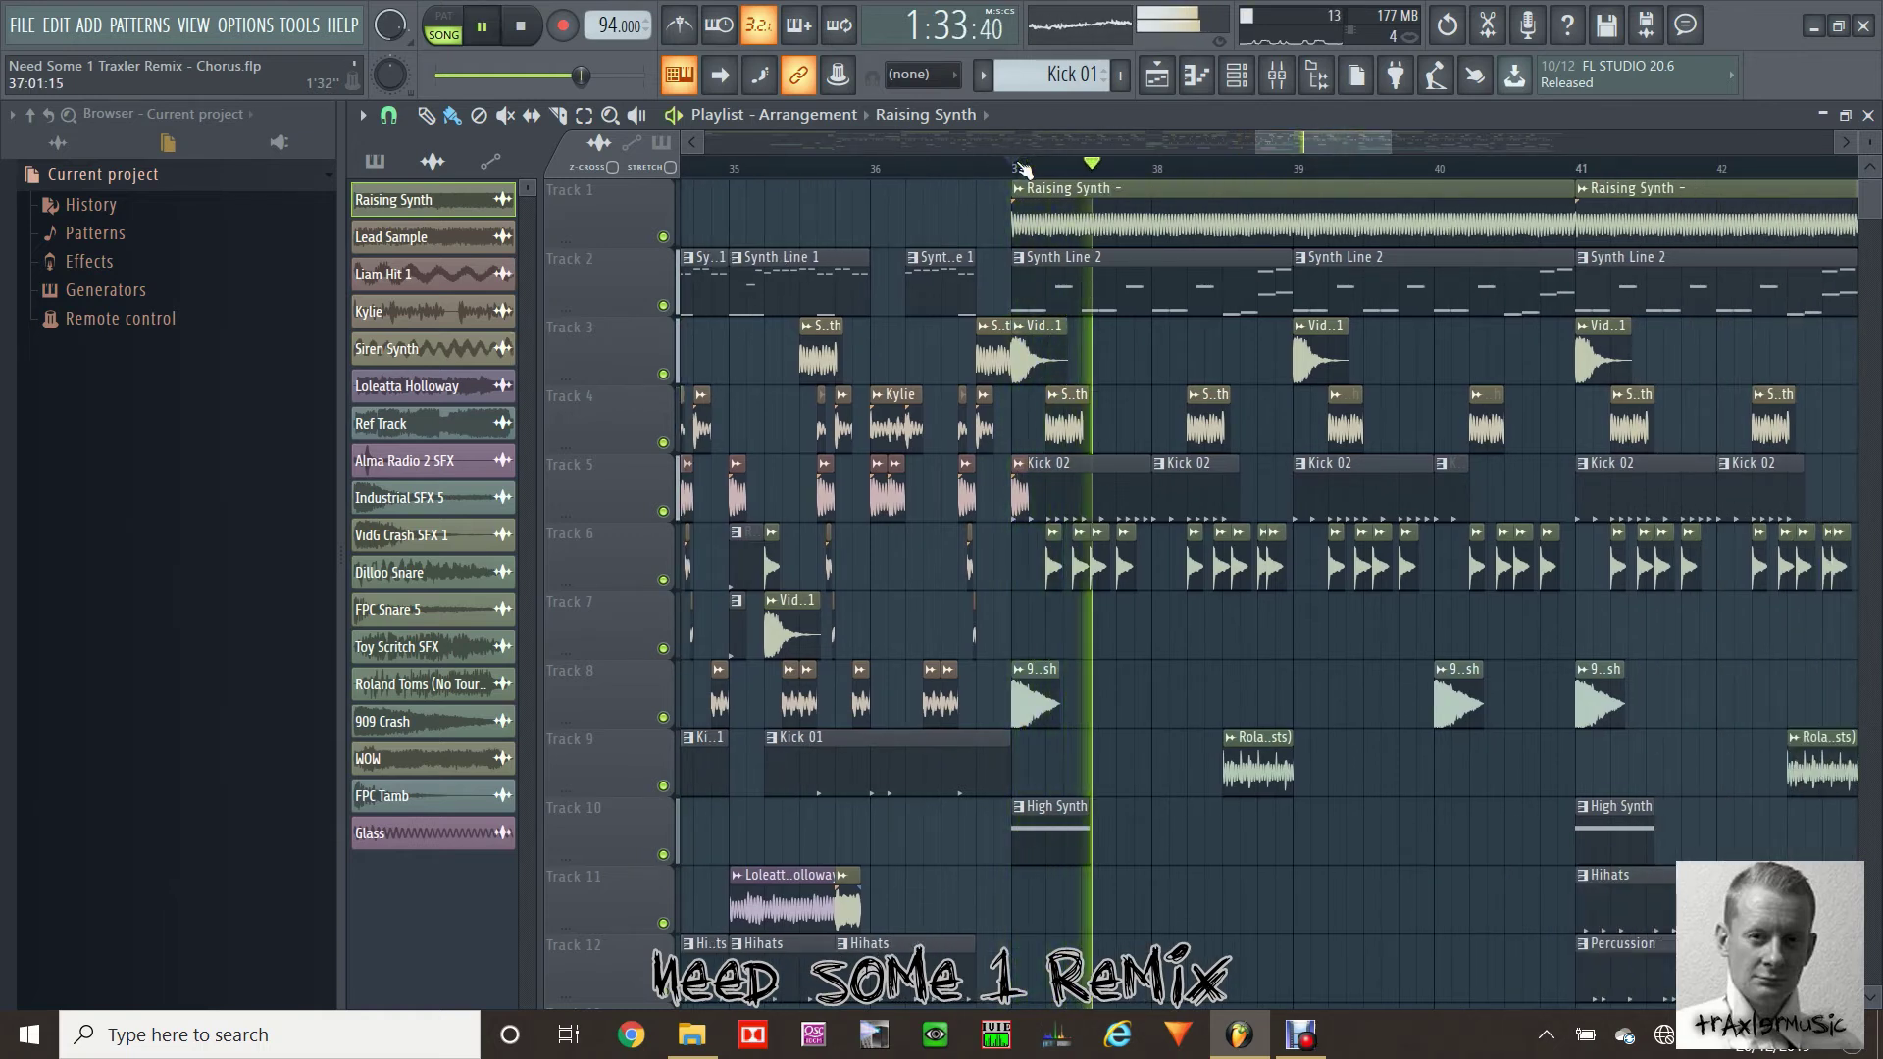
key("space")
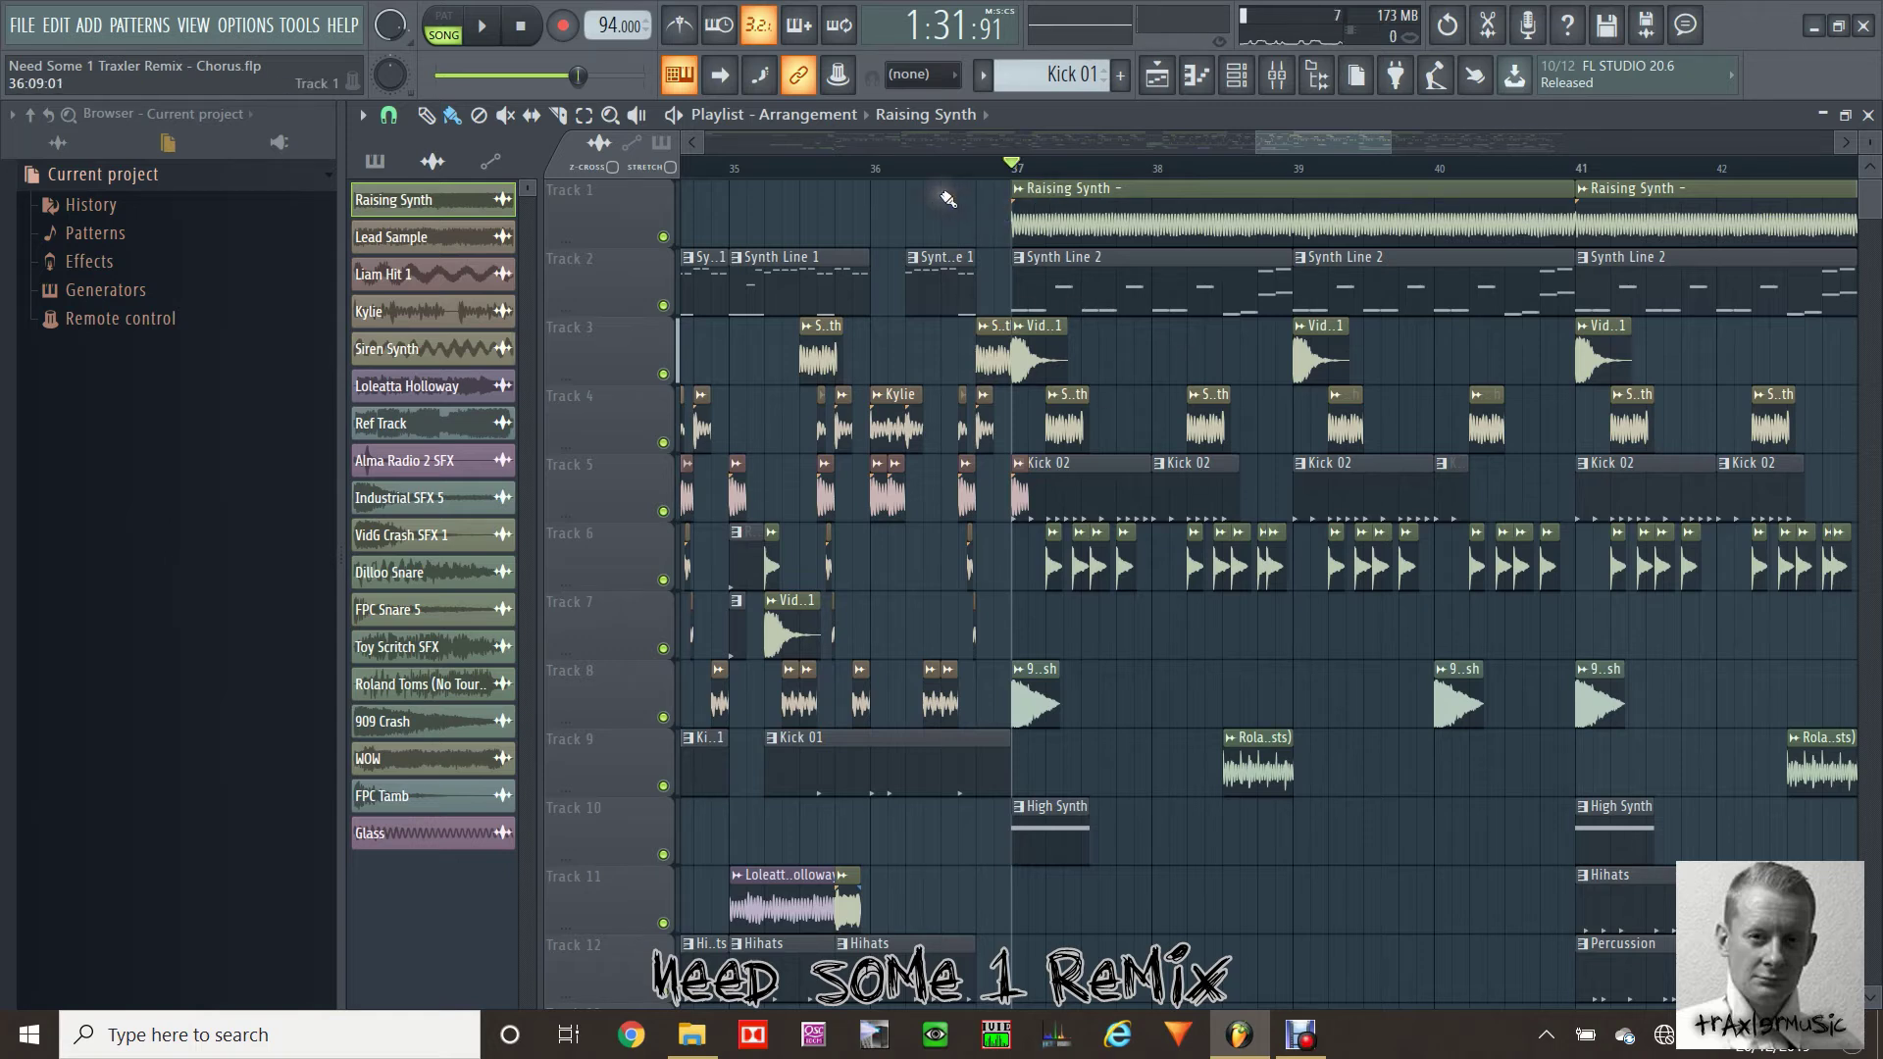
Unmute all channels in the channel rack and return to the playlist
left_click(1237, 74)
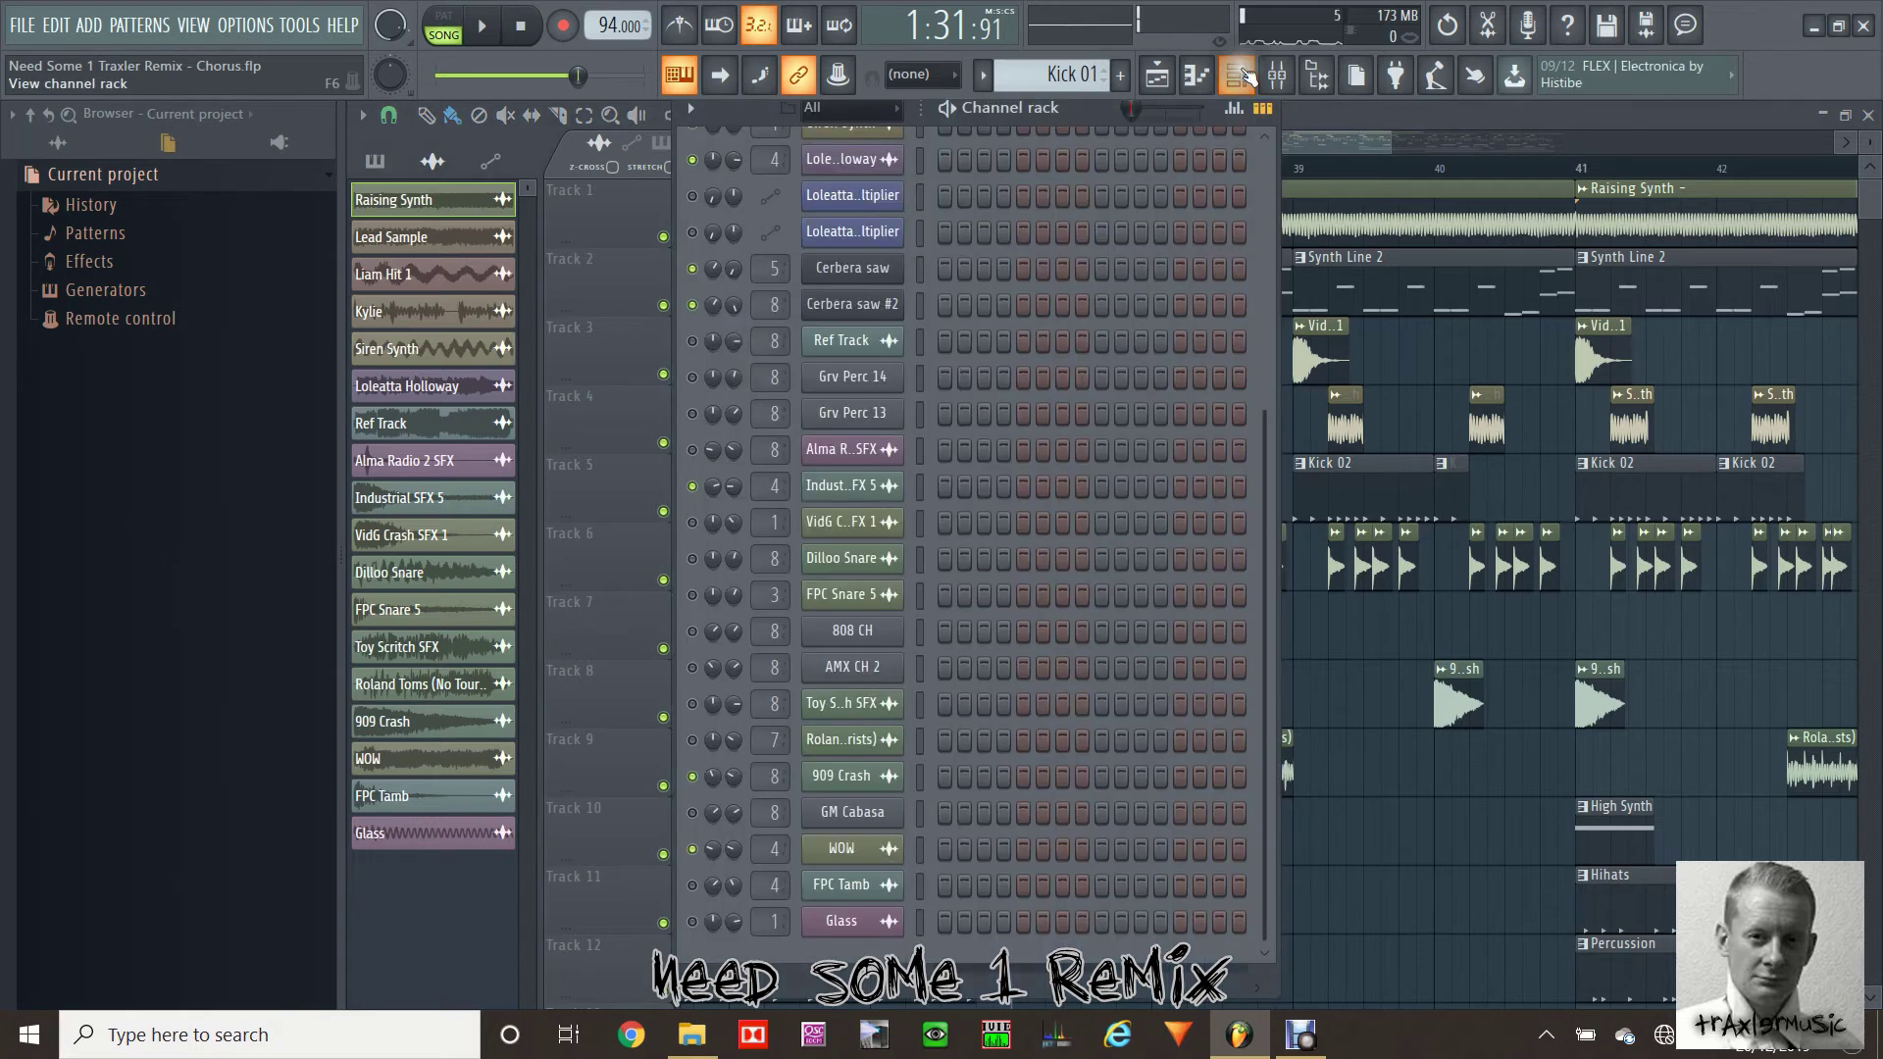
right_click(693, 342)
right_click(693, 341)
right_click(693, 342)
key("Escape")
left_click(1157, 74)
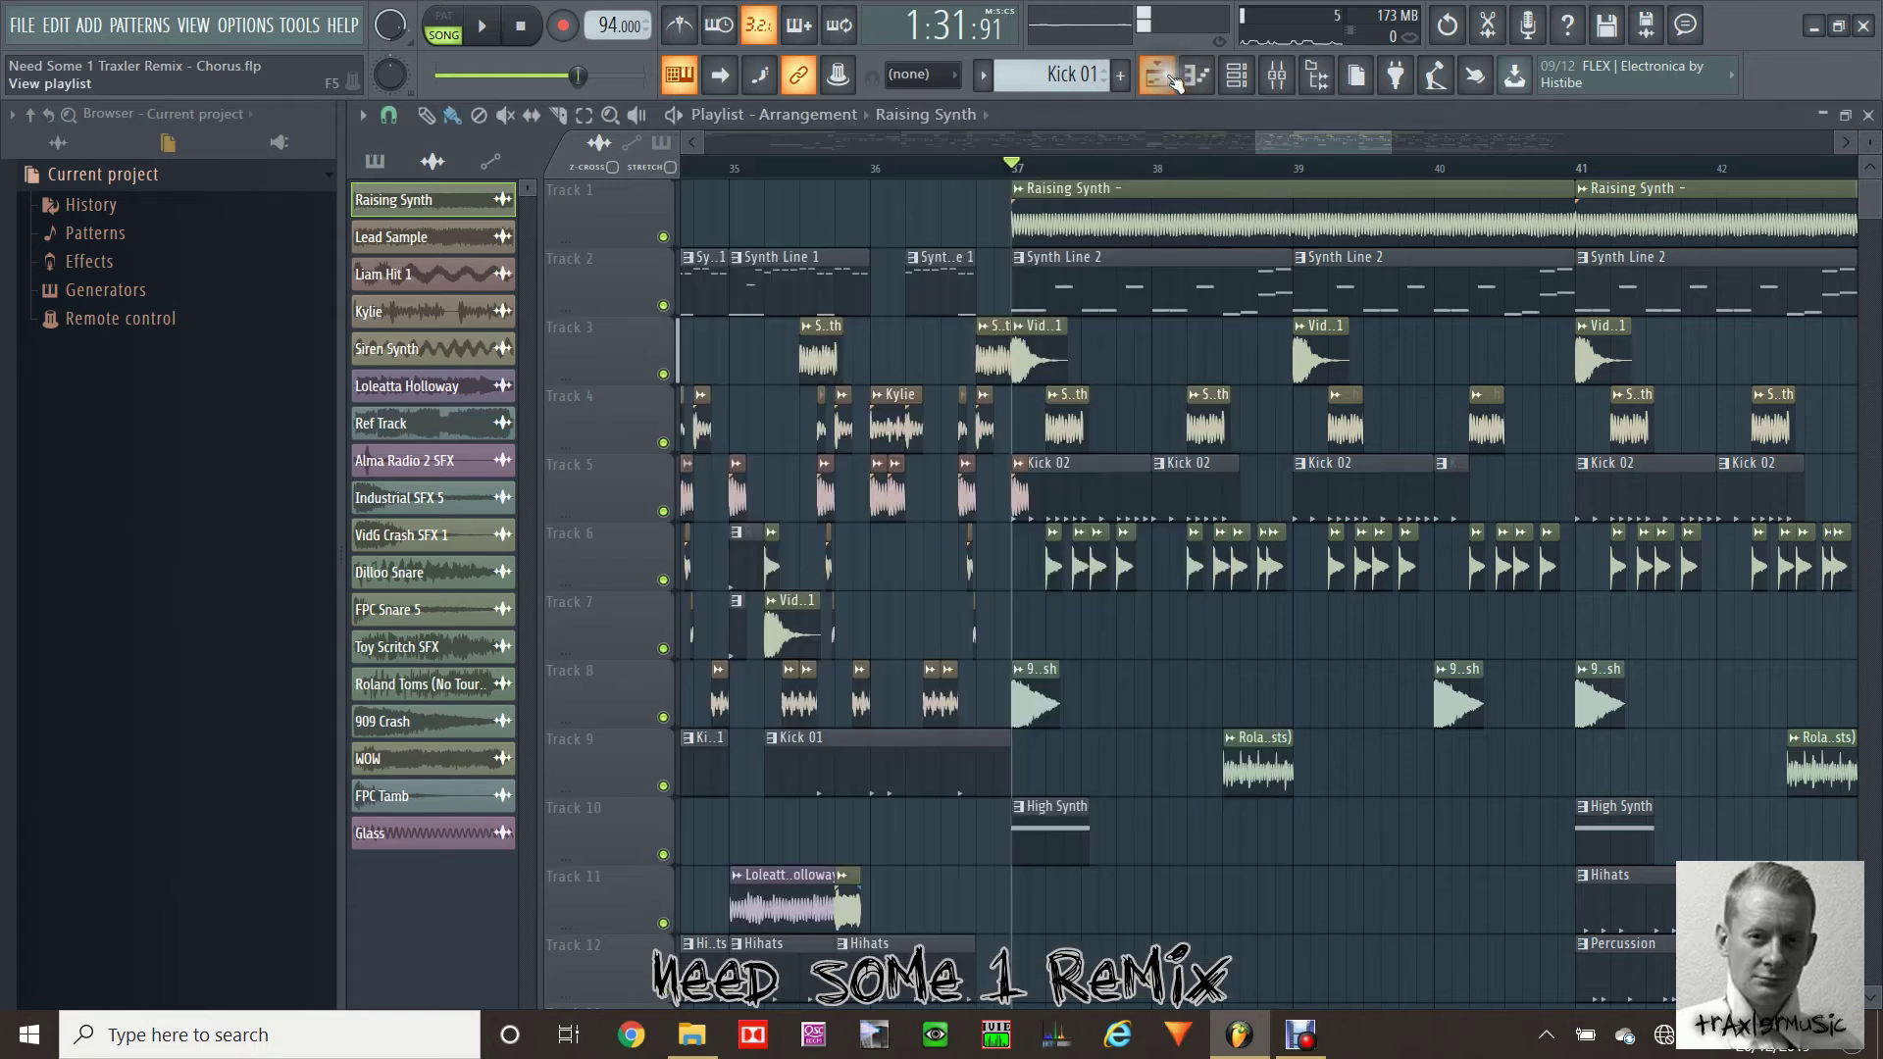
Move the song position to bar 33 and play through the transition into the section at bar 37
left_click_drag(1292, 139, 1222, 139)
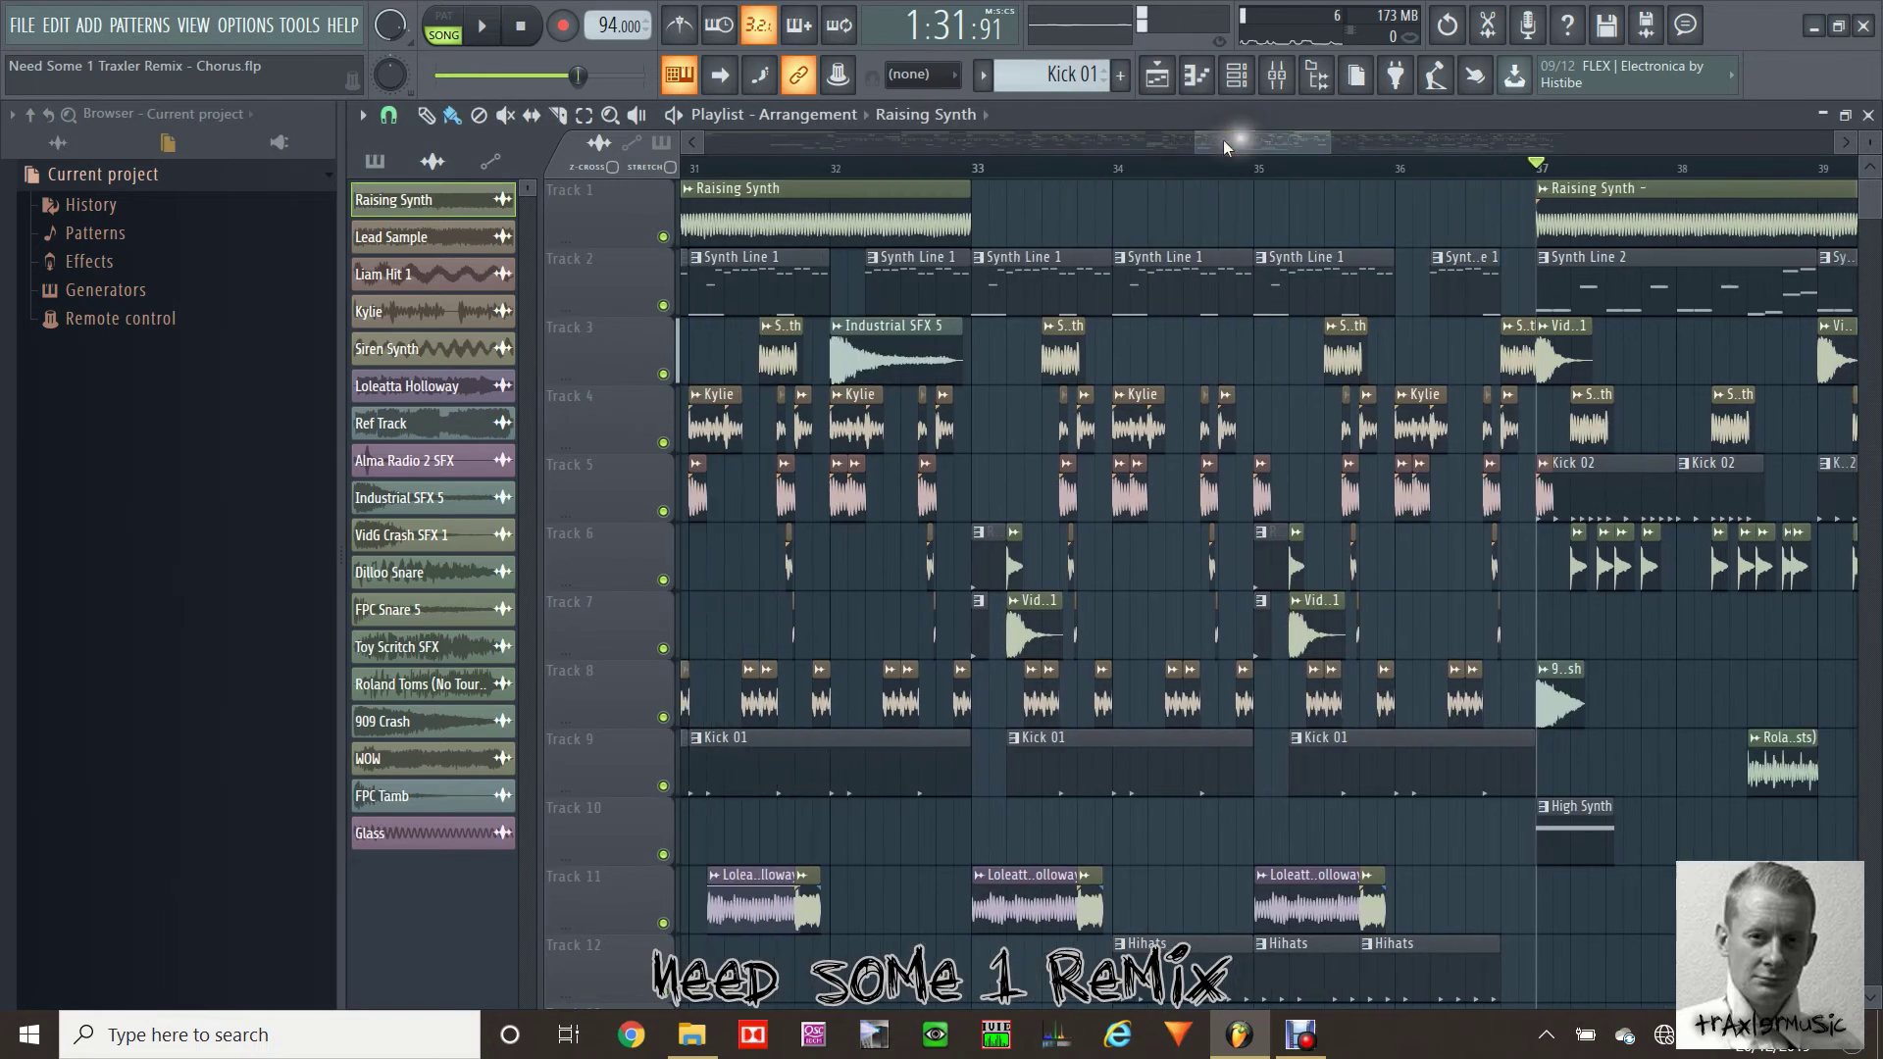
left_click(973, 167)
key("space")
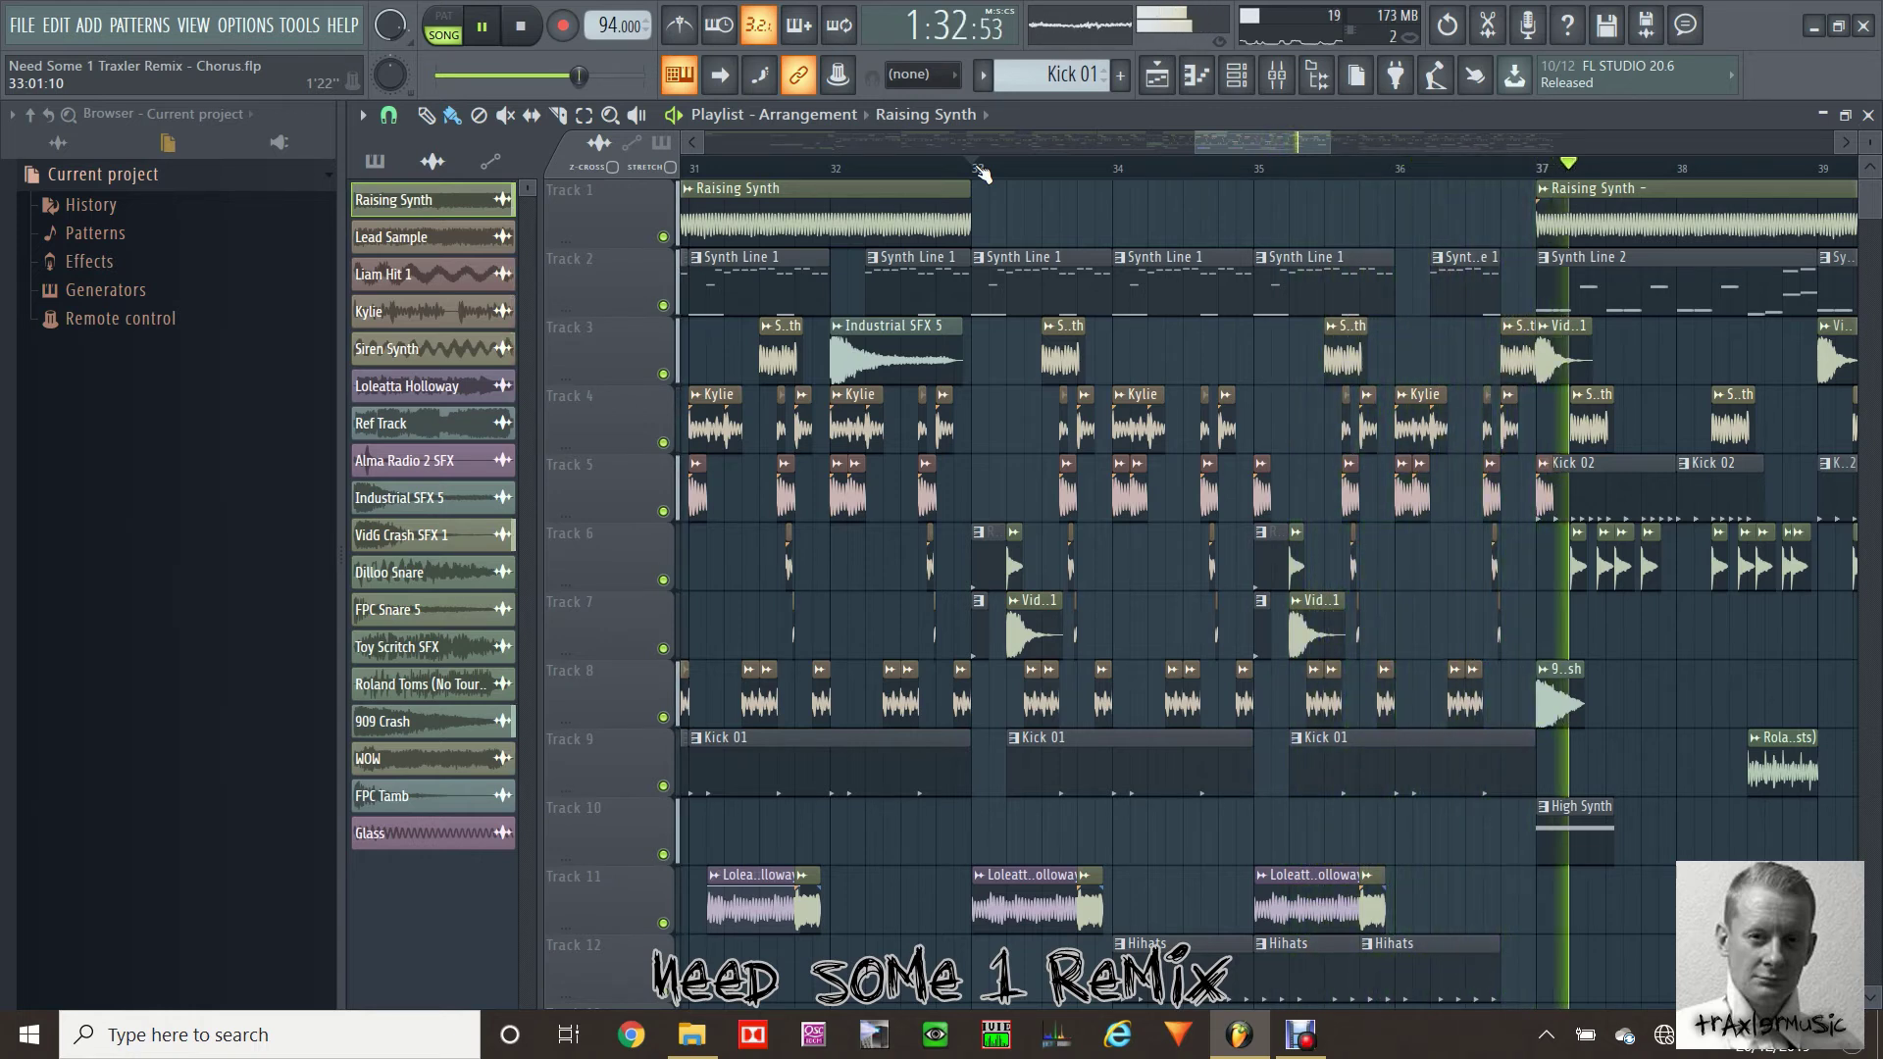
left_click_drag(1226, 141, 1320, 139)
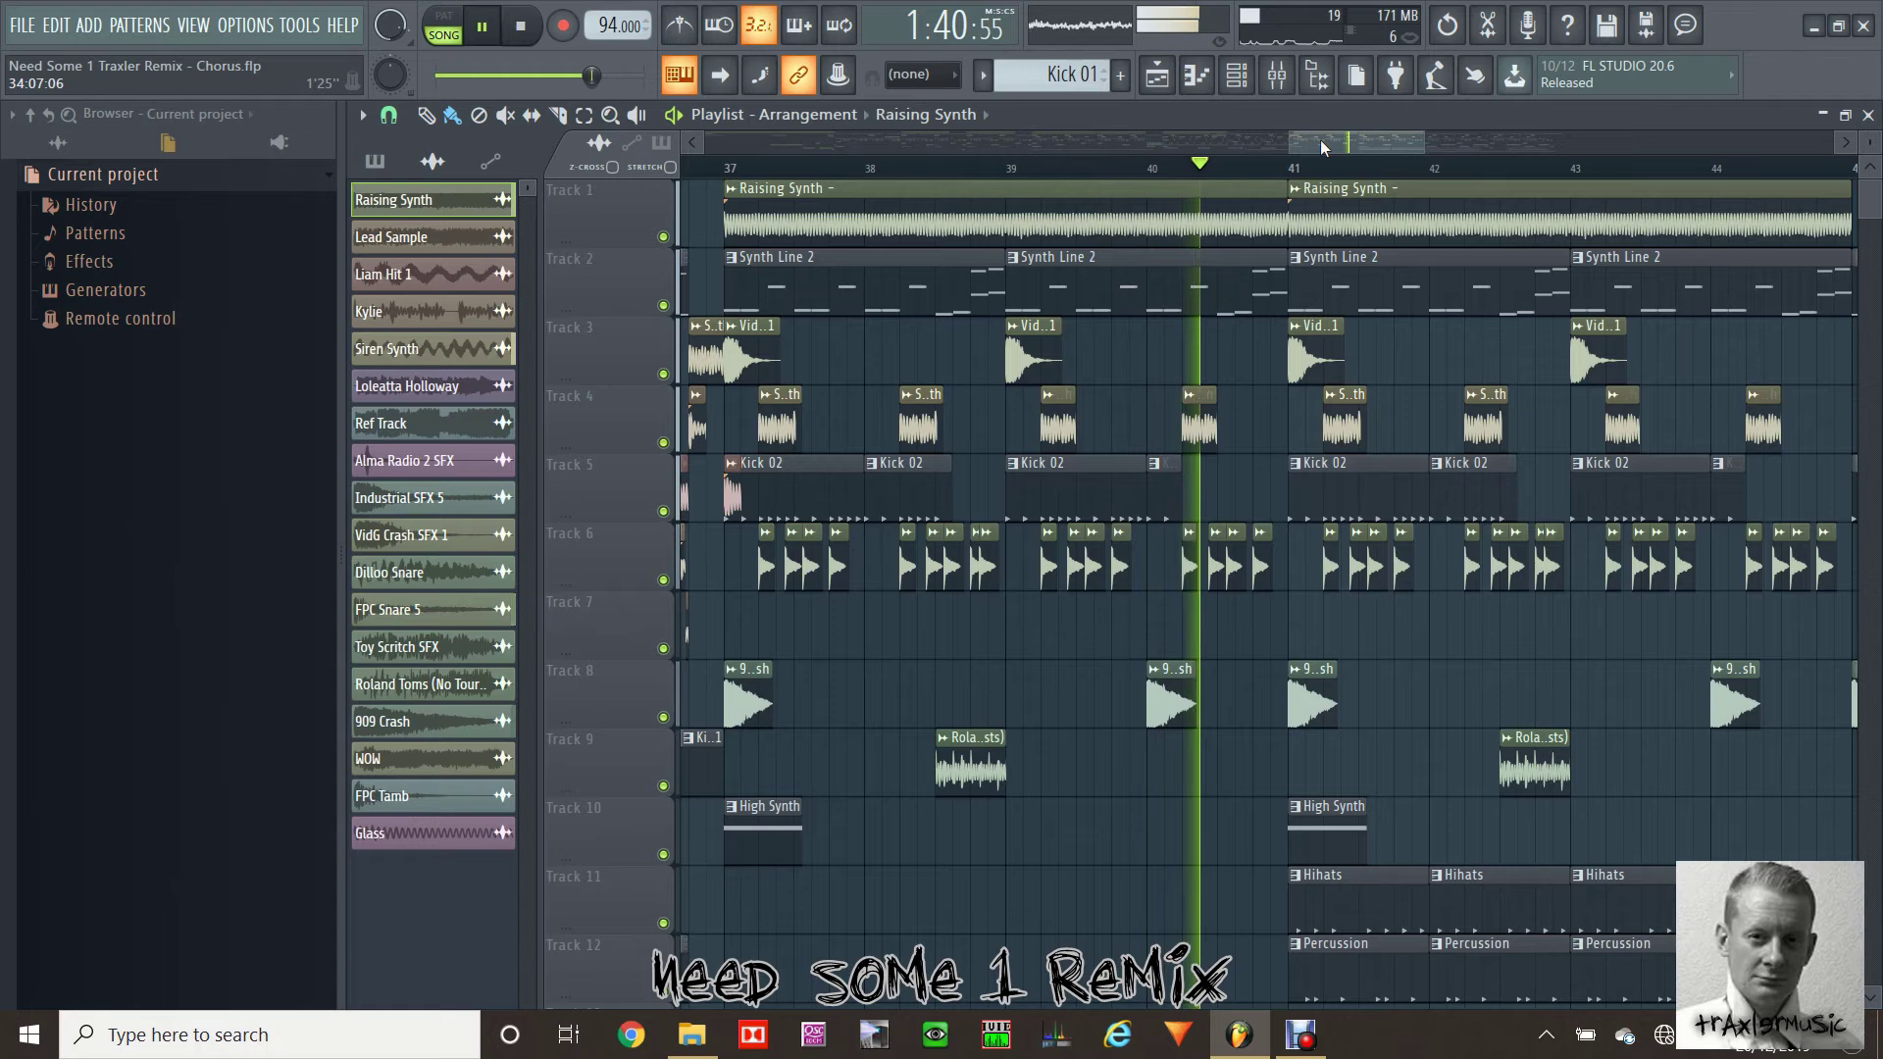
key("space")
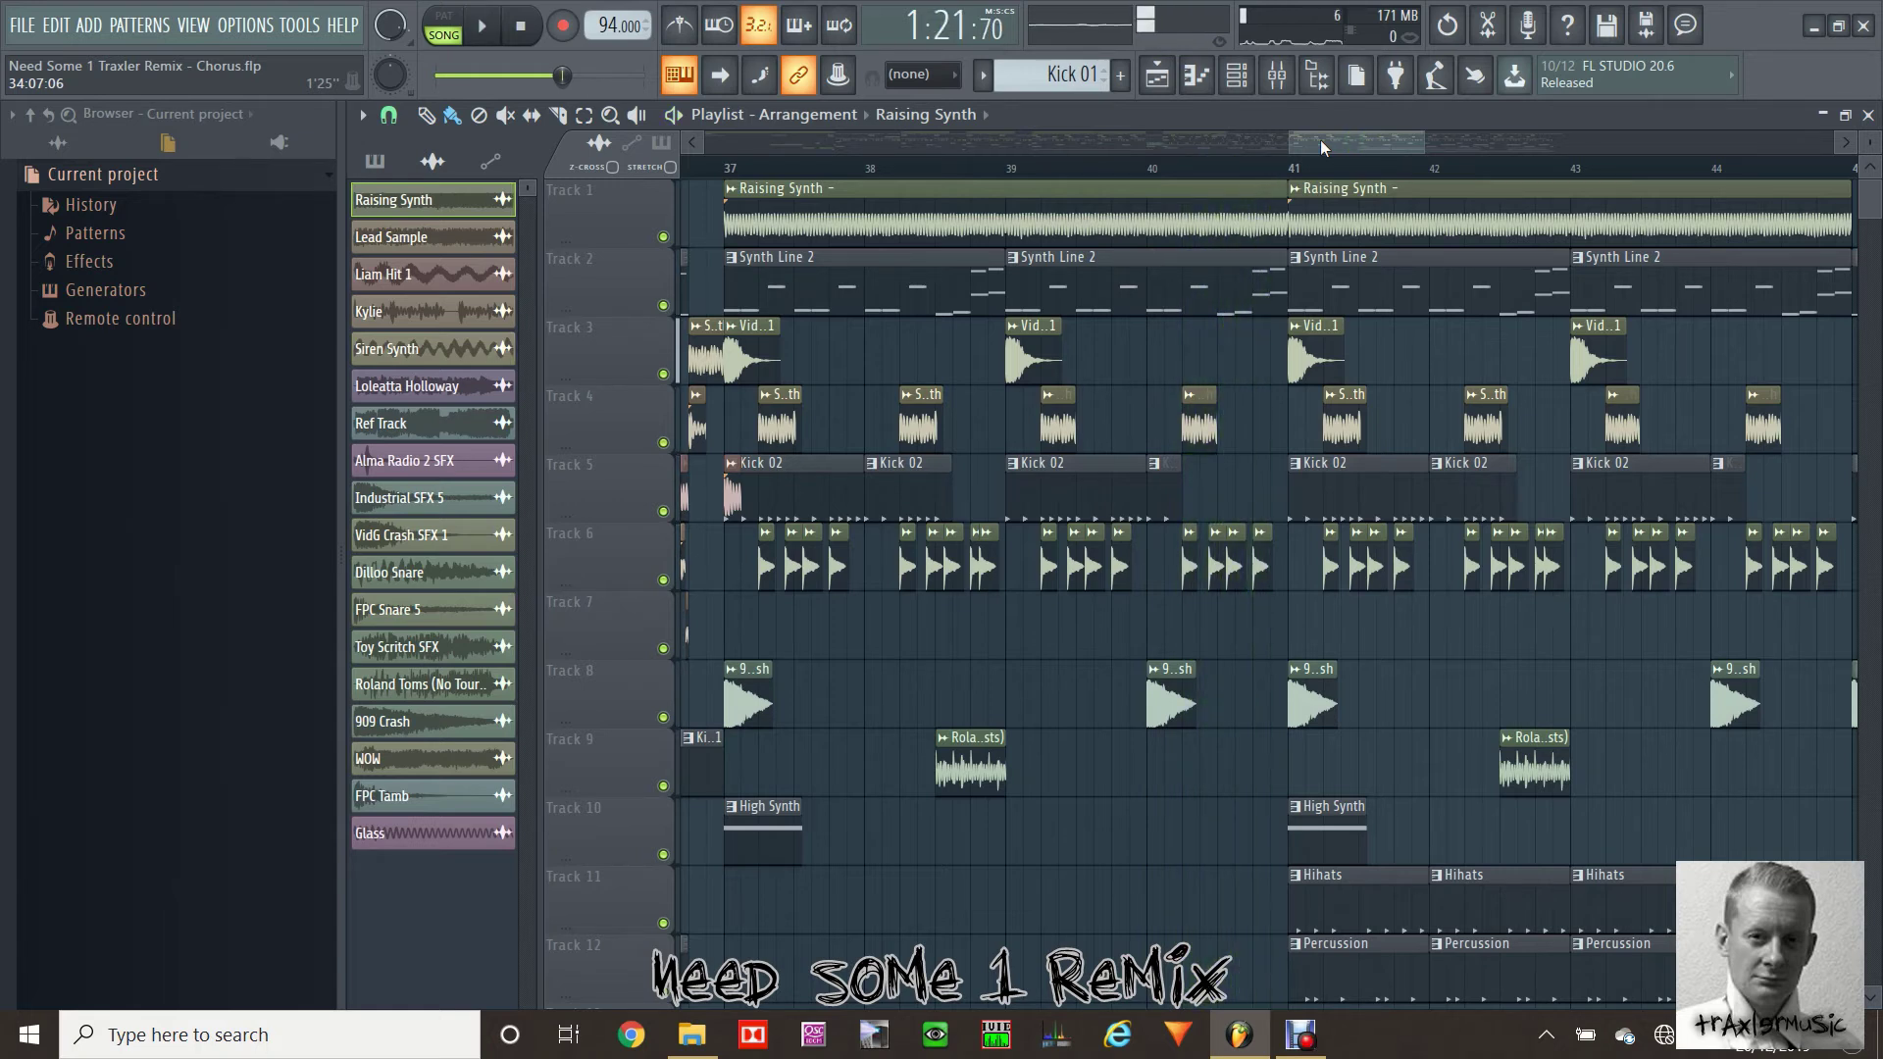
Move the song position to bar 41 and play the part where the Hihats and Percussion patterns enter
left_click(1294, 167)
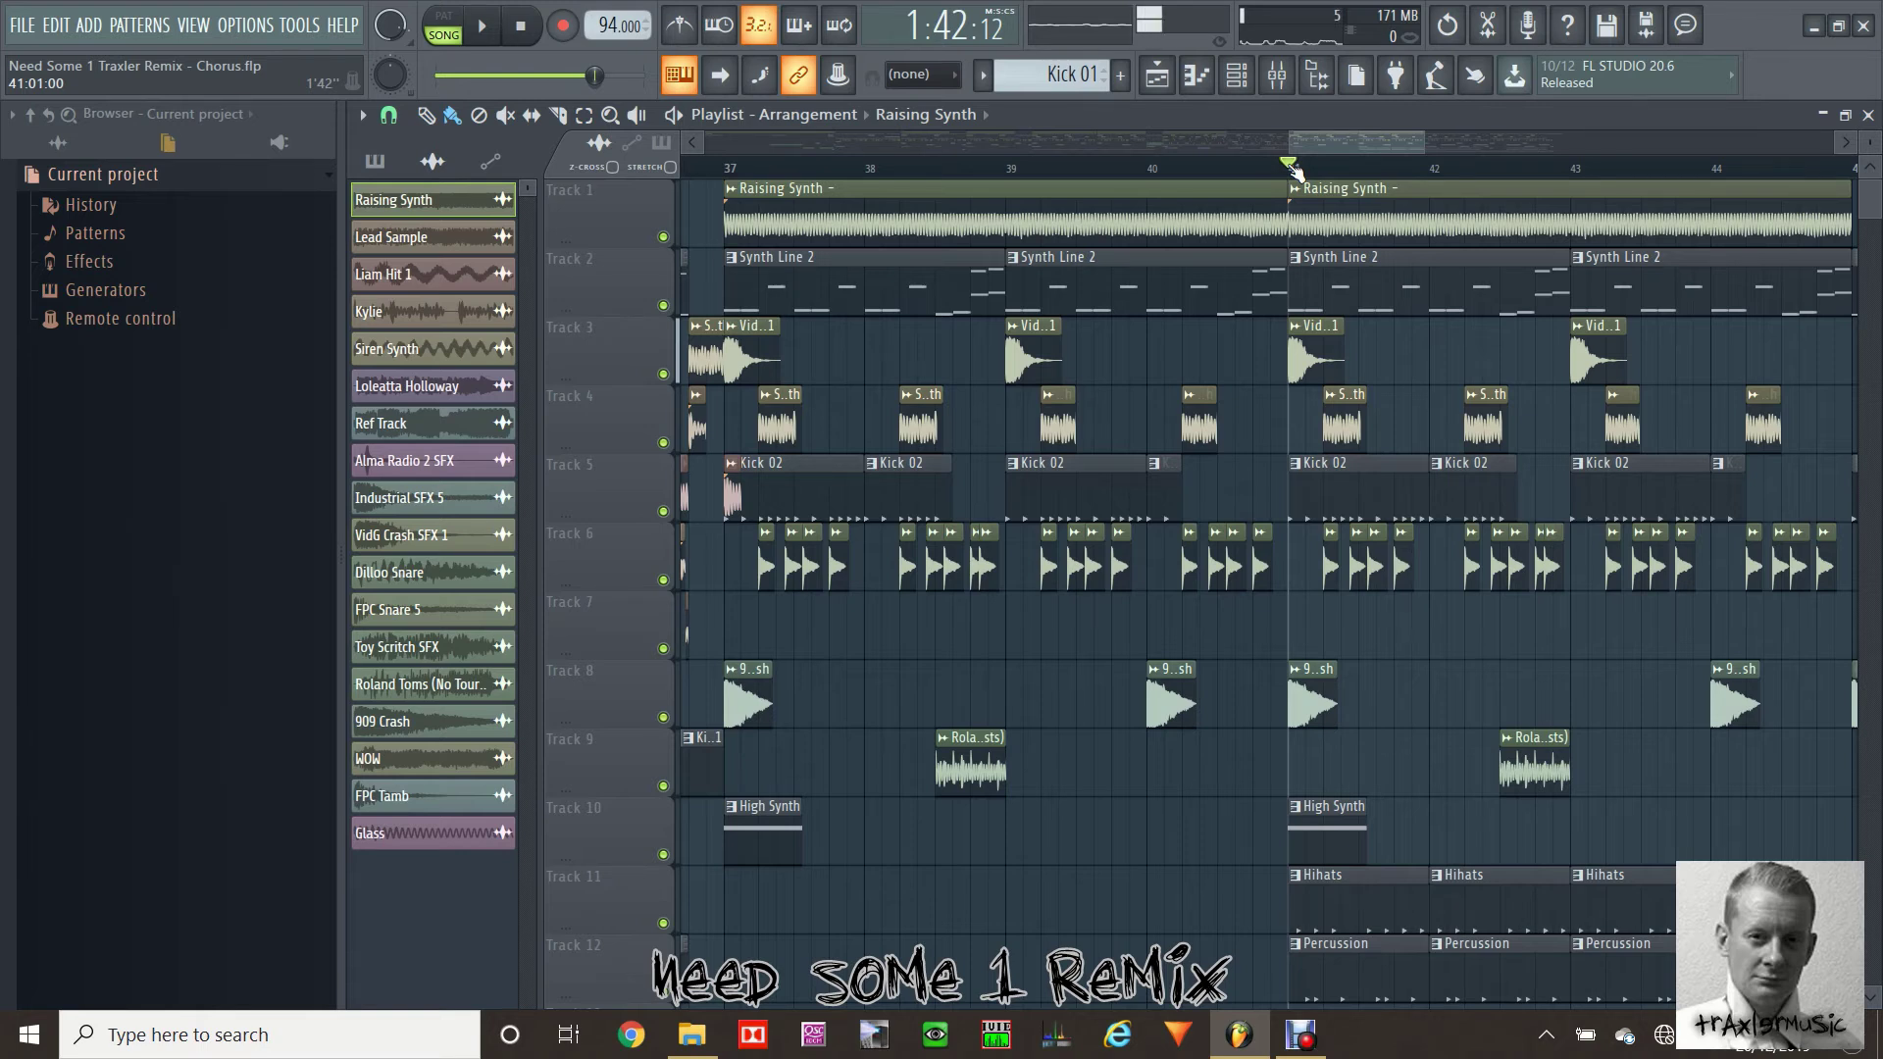
key("space")
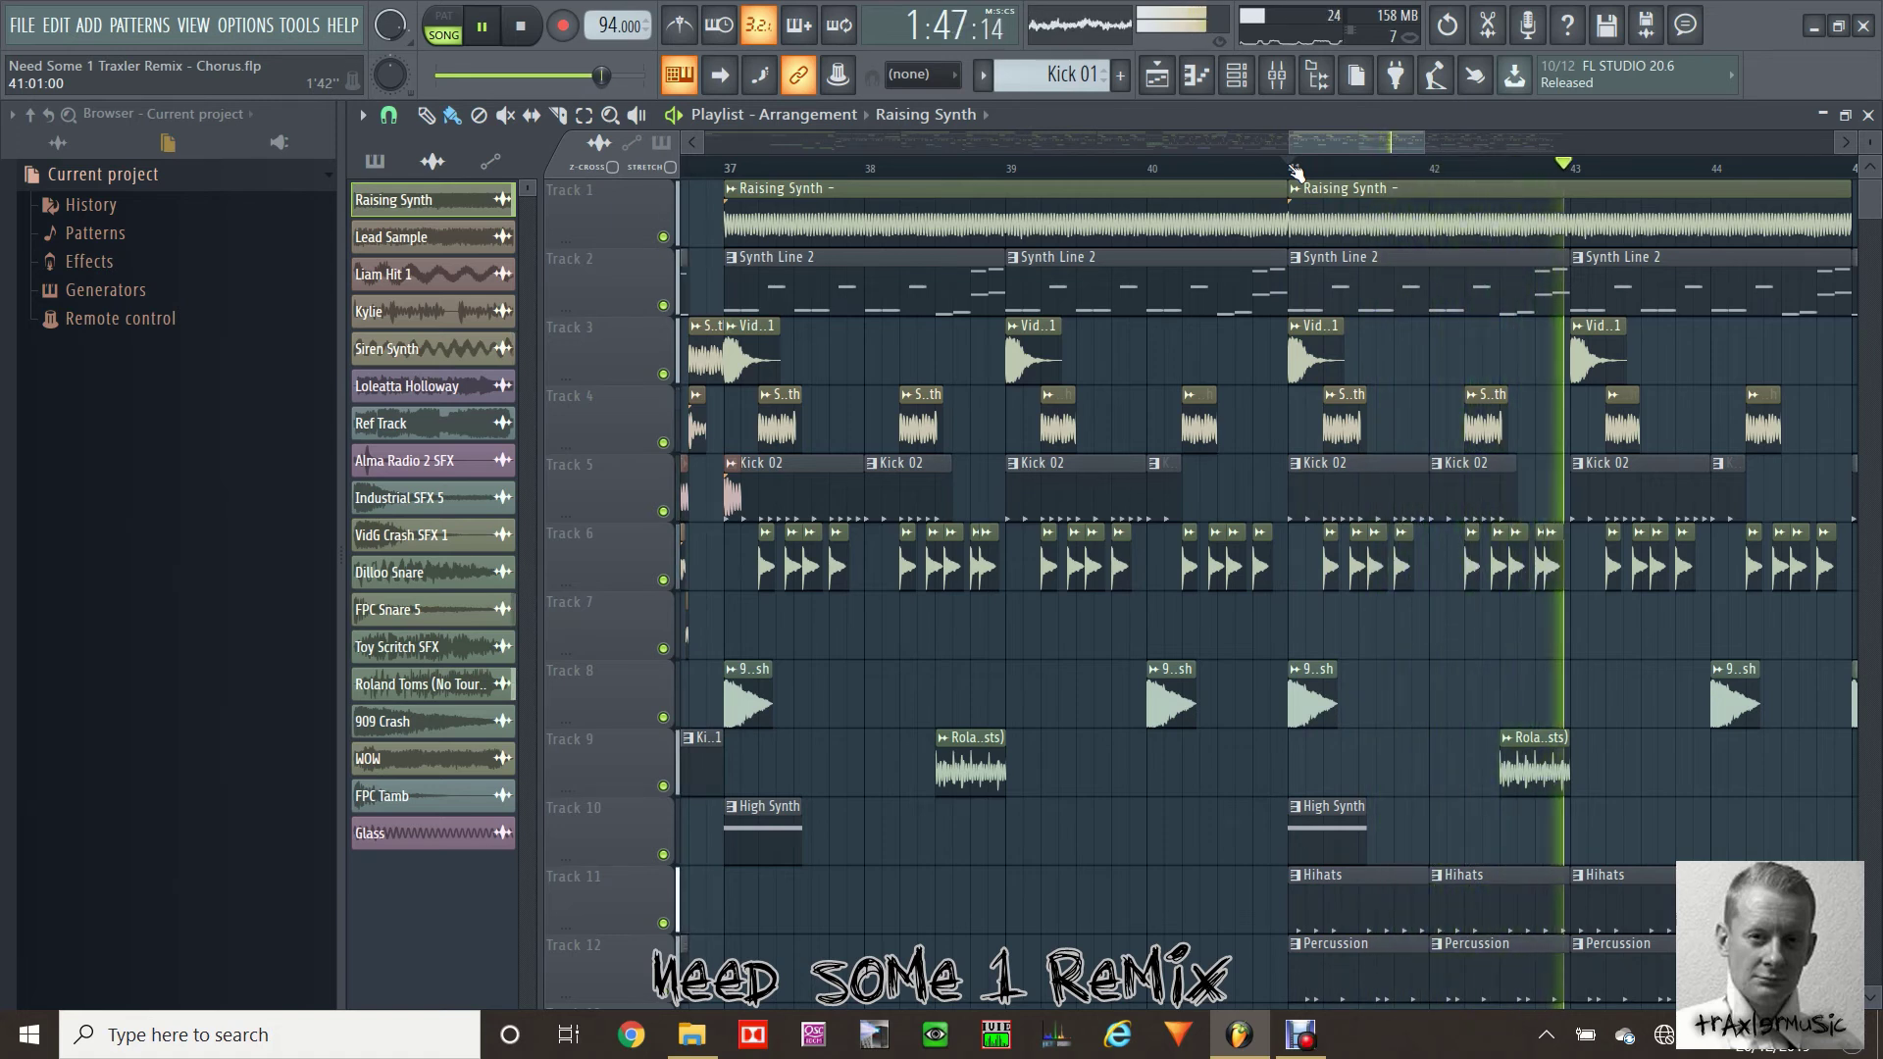
key("space")
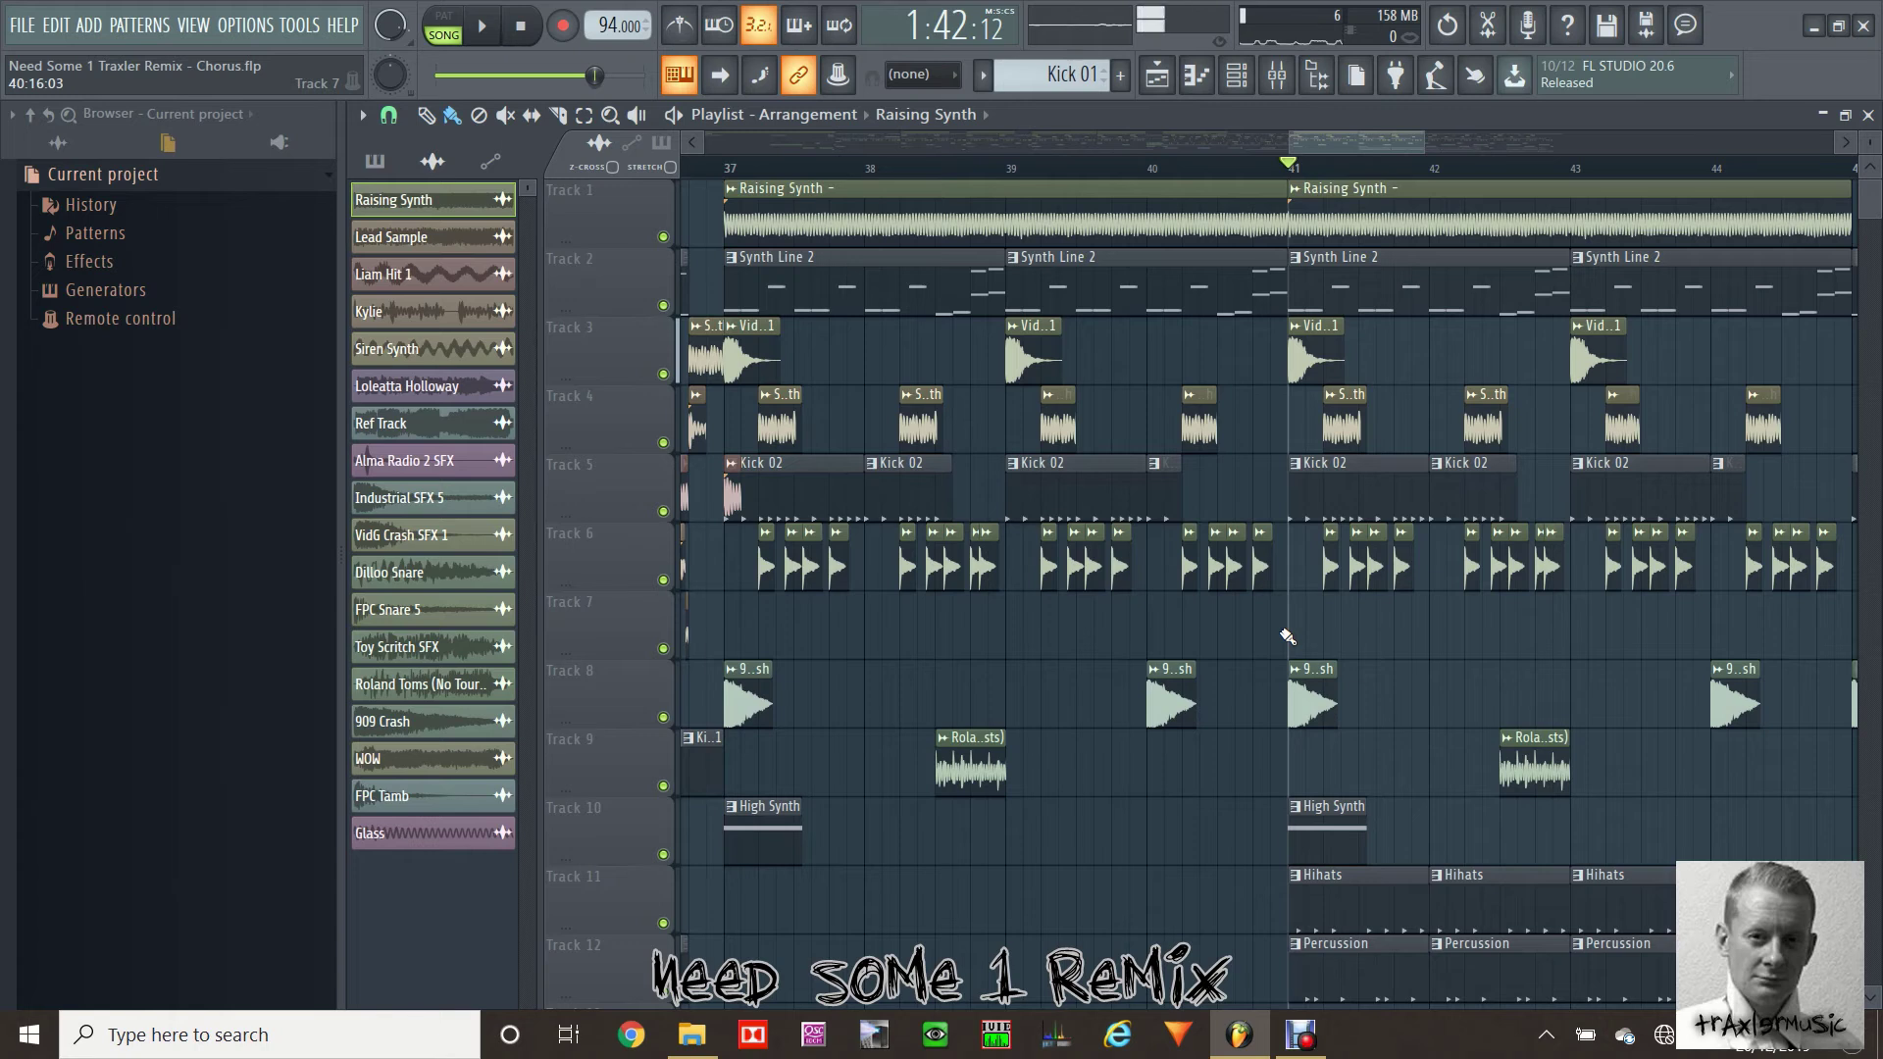
Examine the Percussion pattern's GM Cabasa notes in the piano roll and channel rack, and replay the playlist from bar 41
double_click(1382, 971)
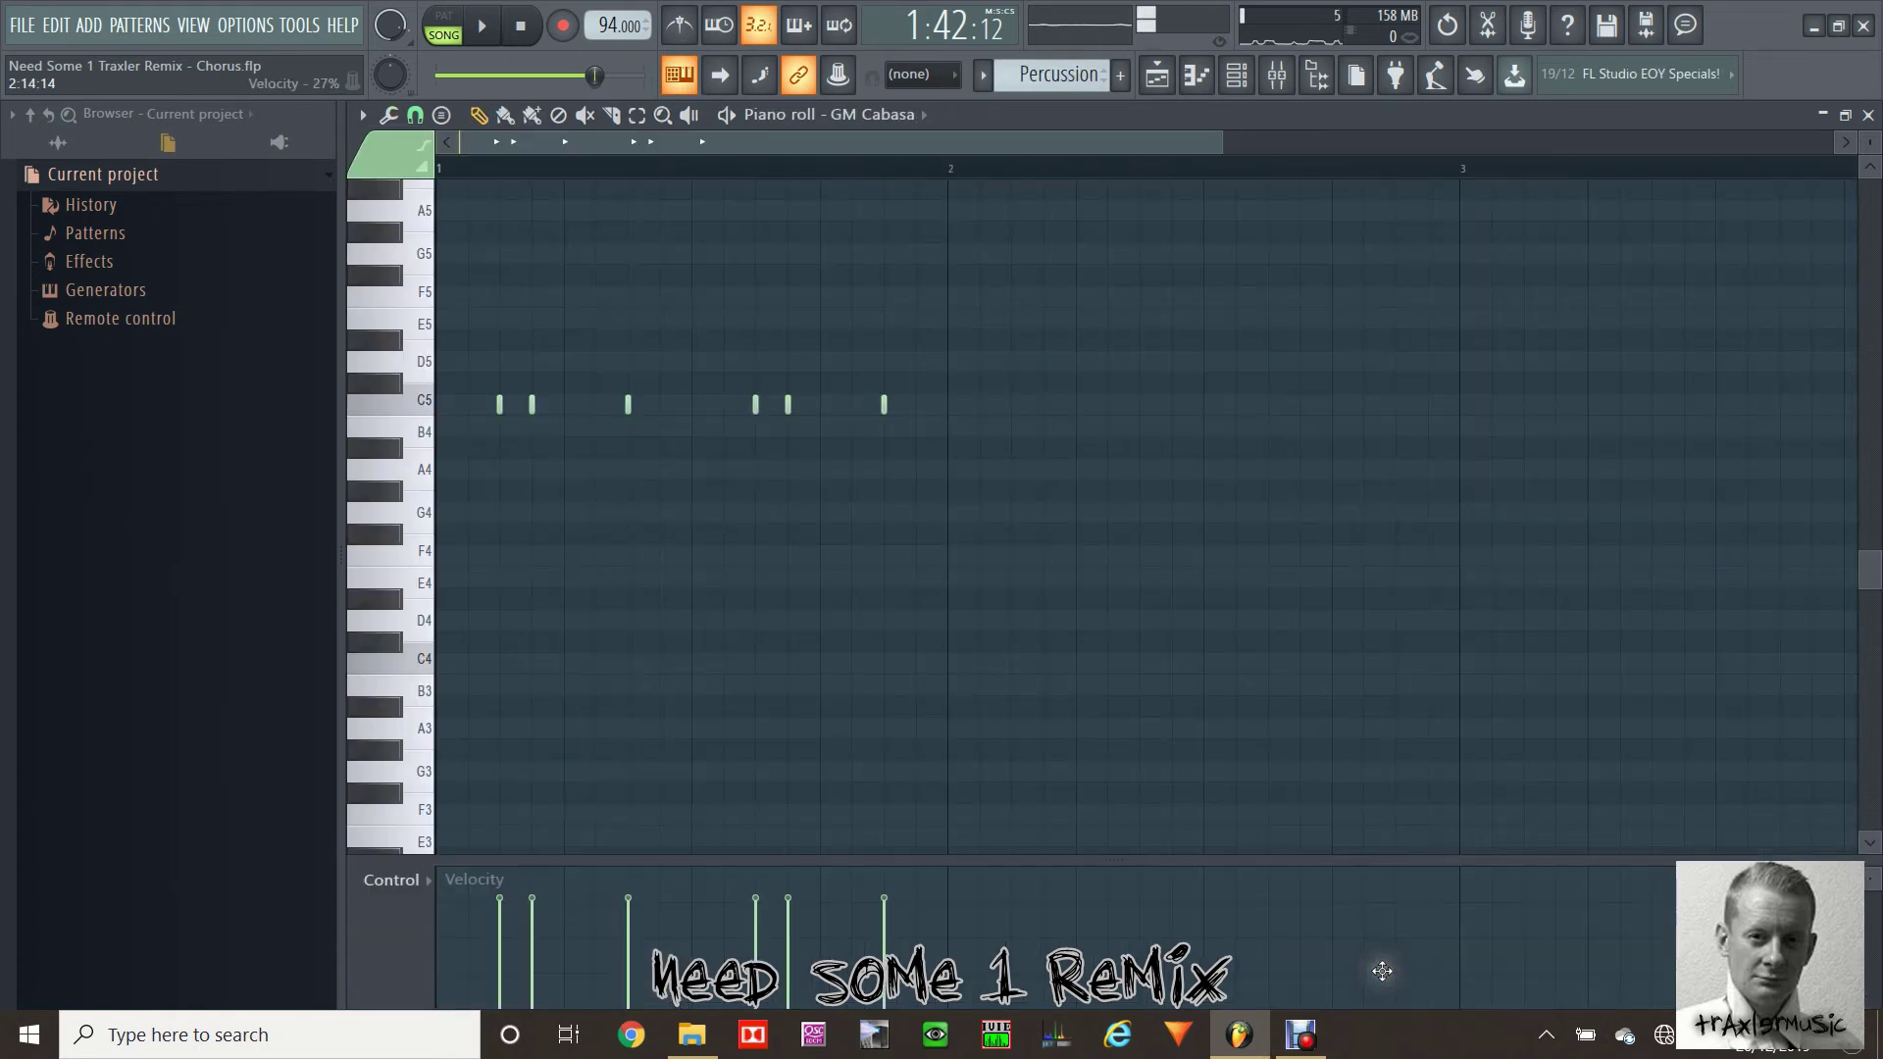
left_click(1249, 81)
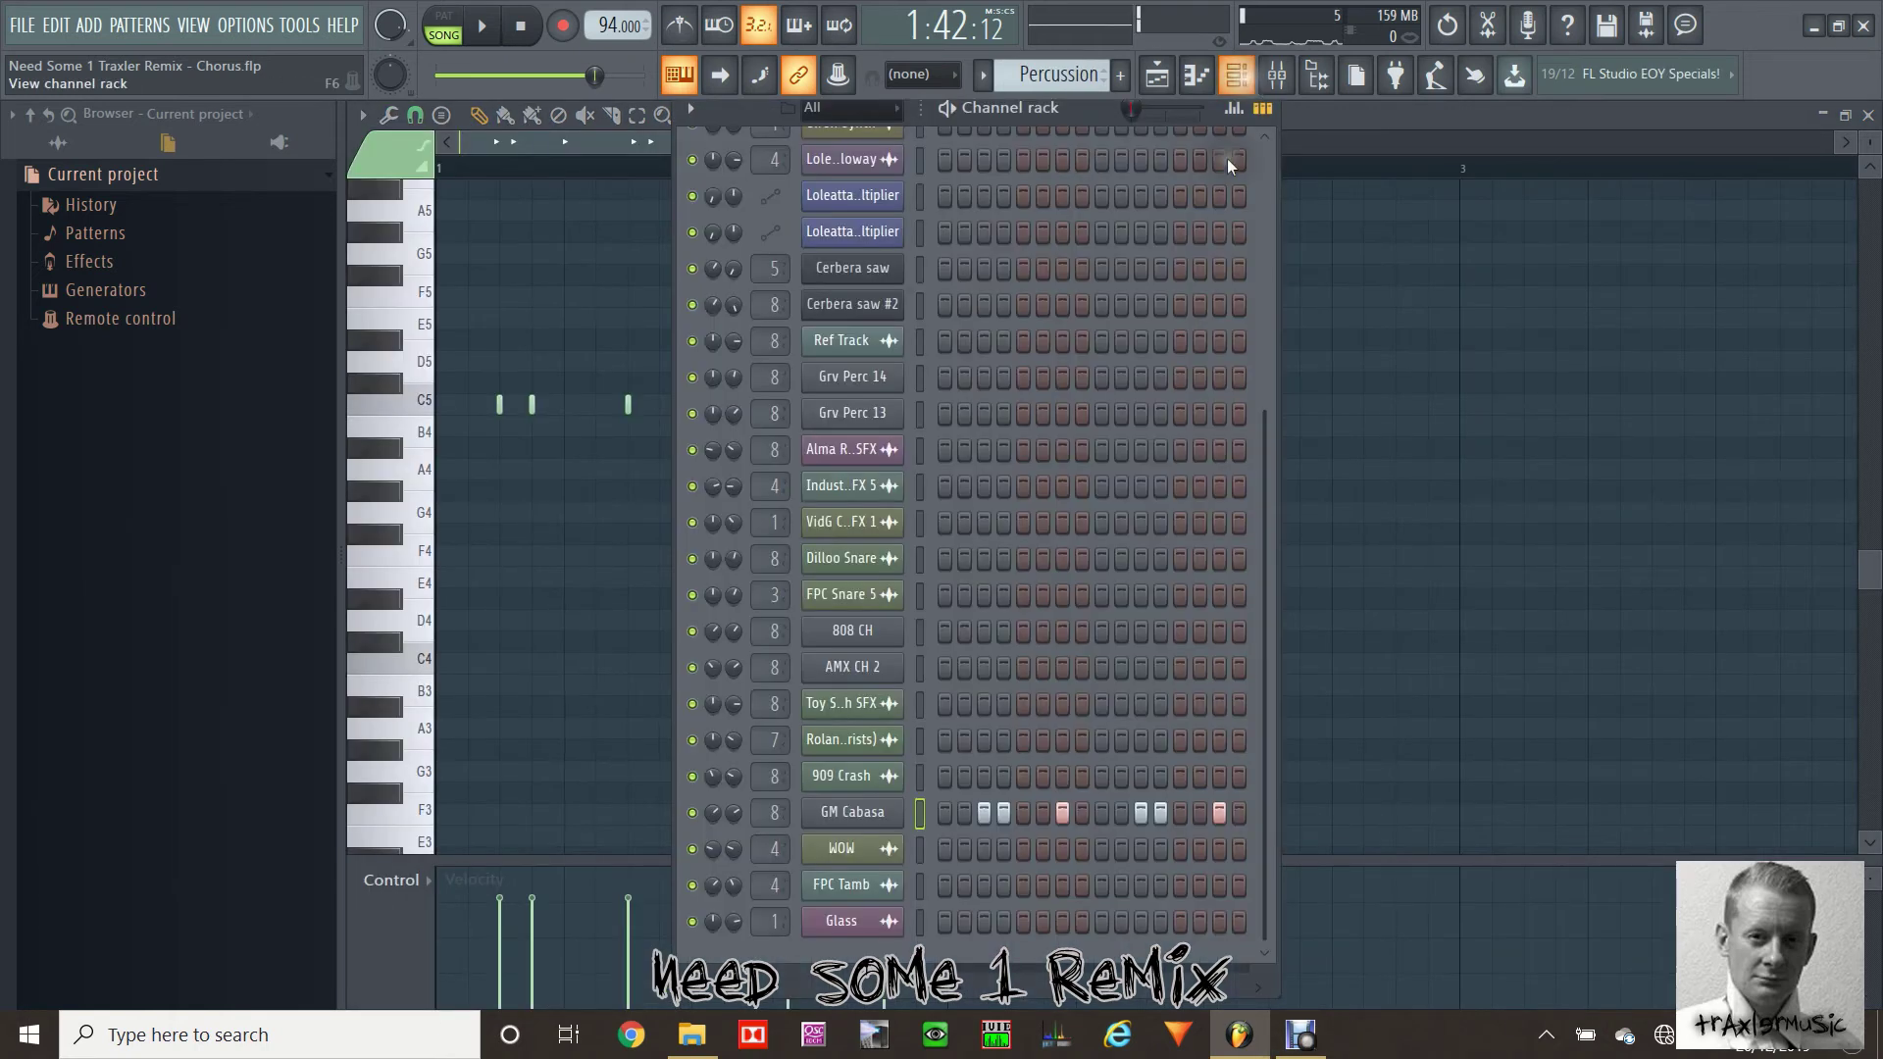
left_click(921, 813)
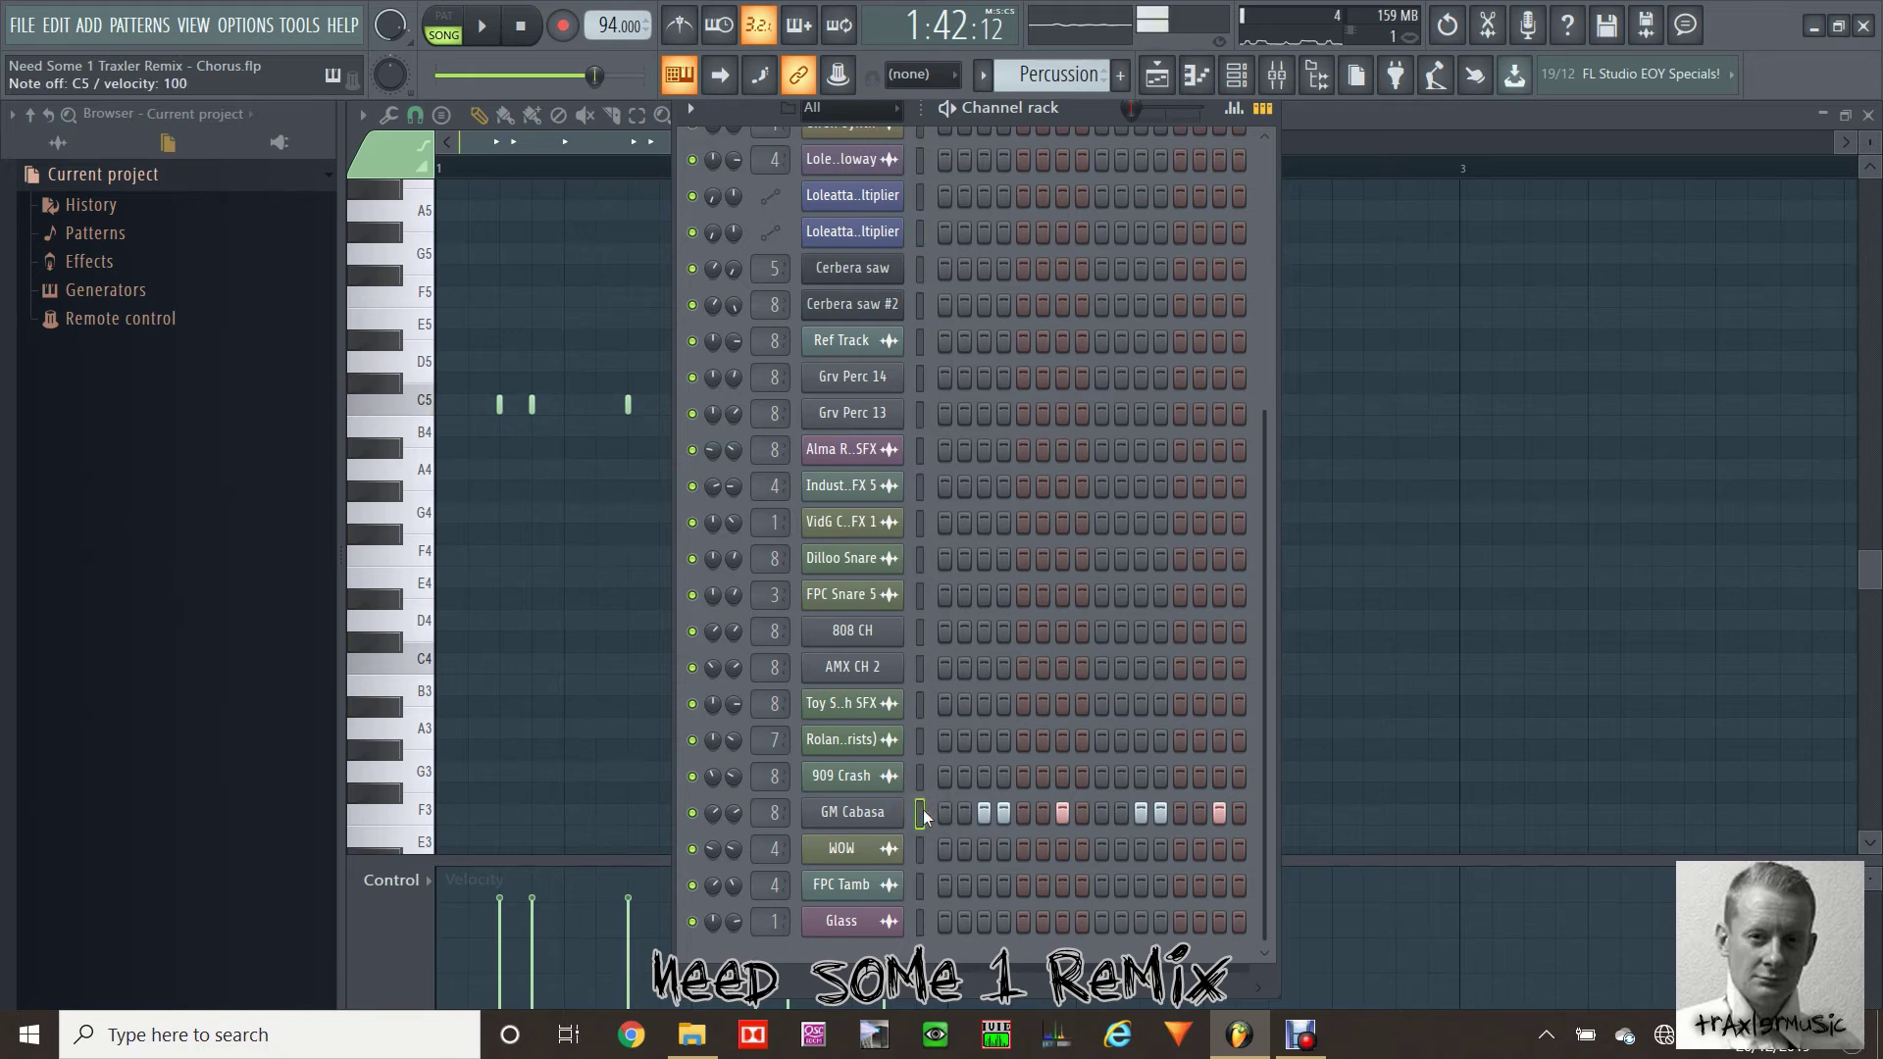
left_click(1157, 76)
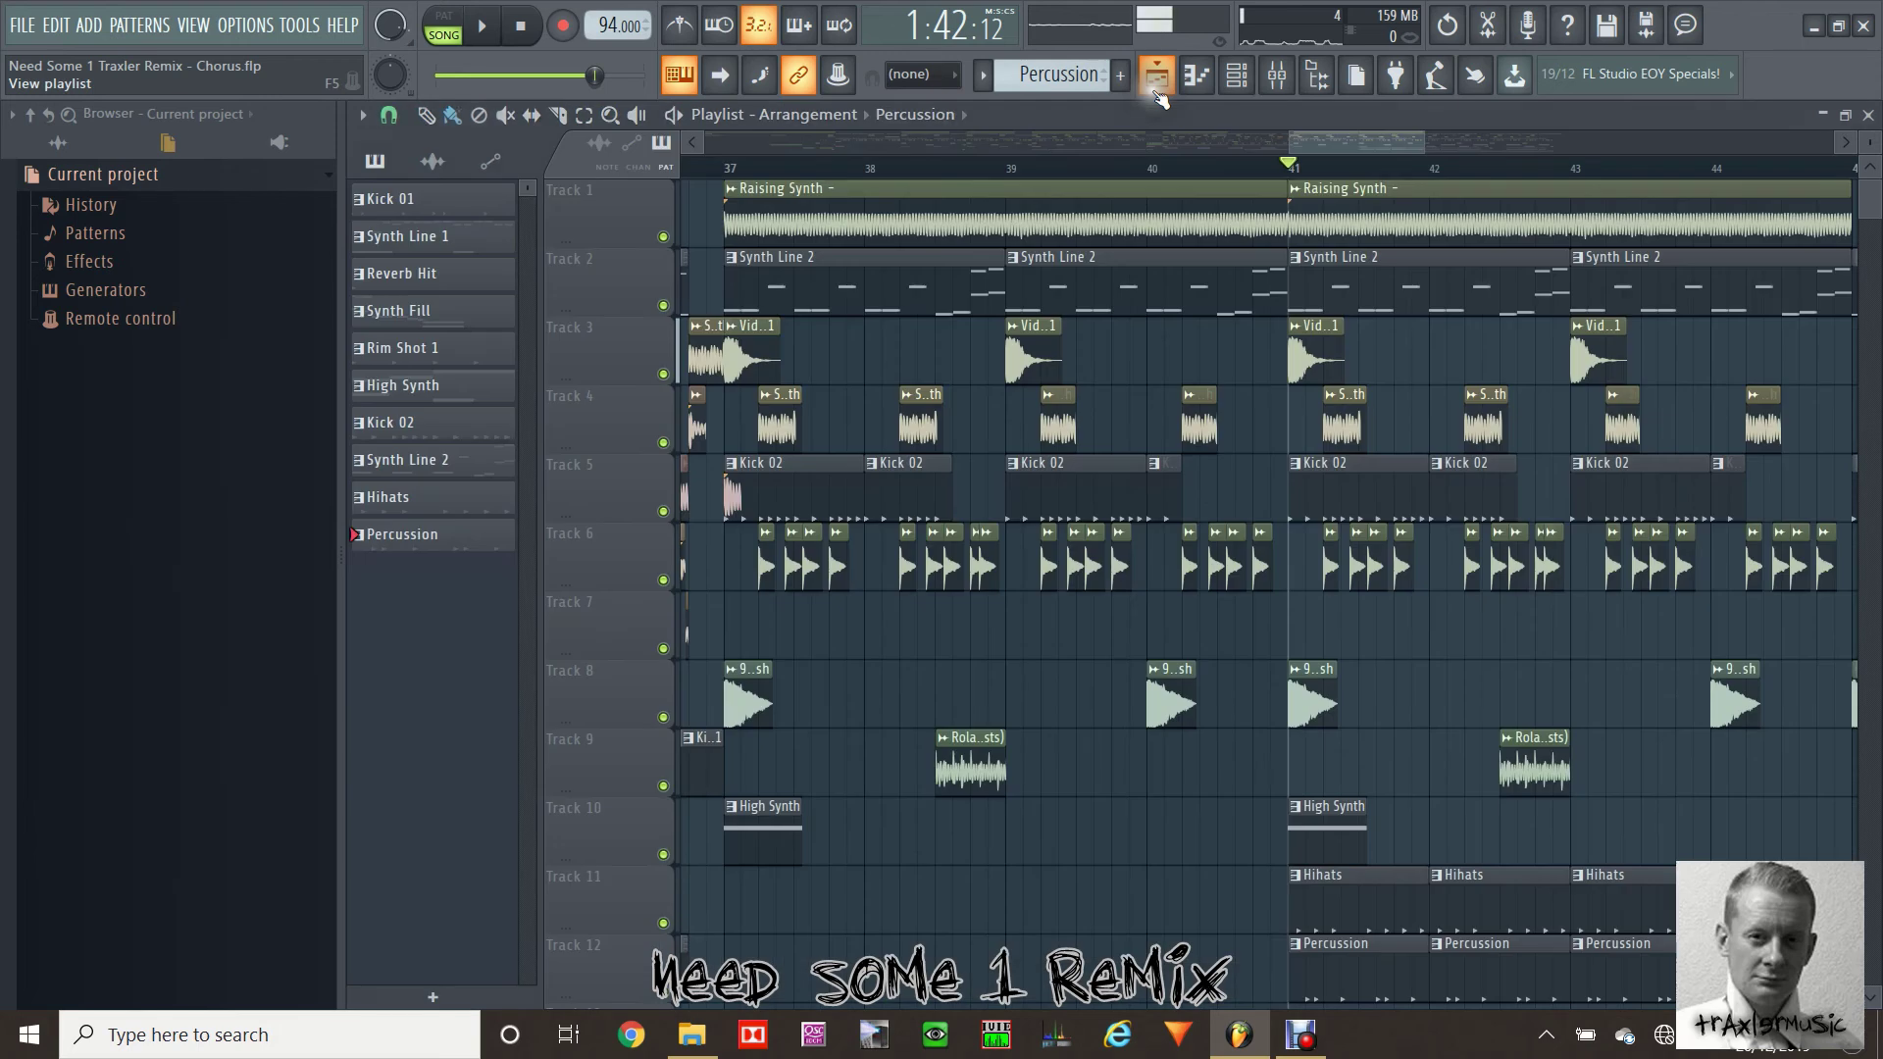
key("space")
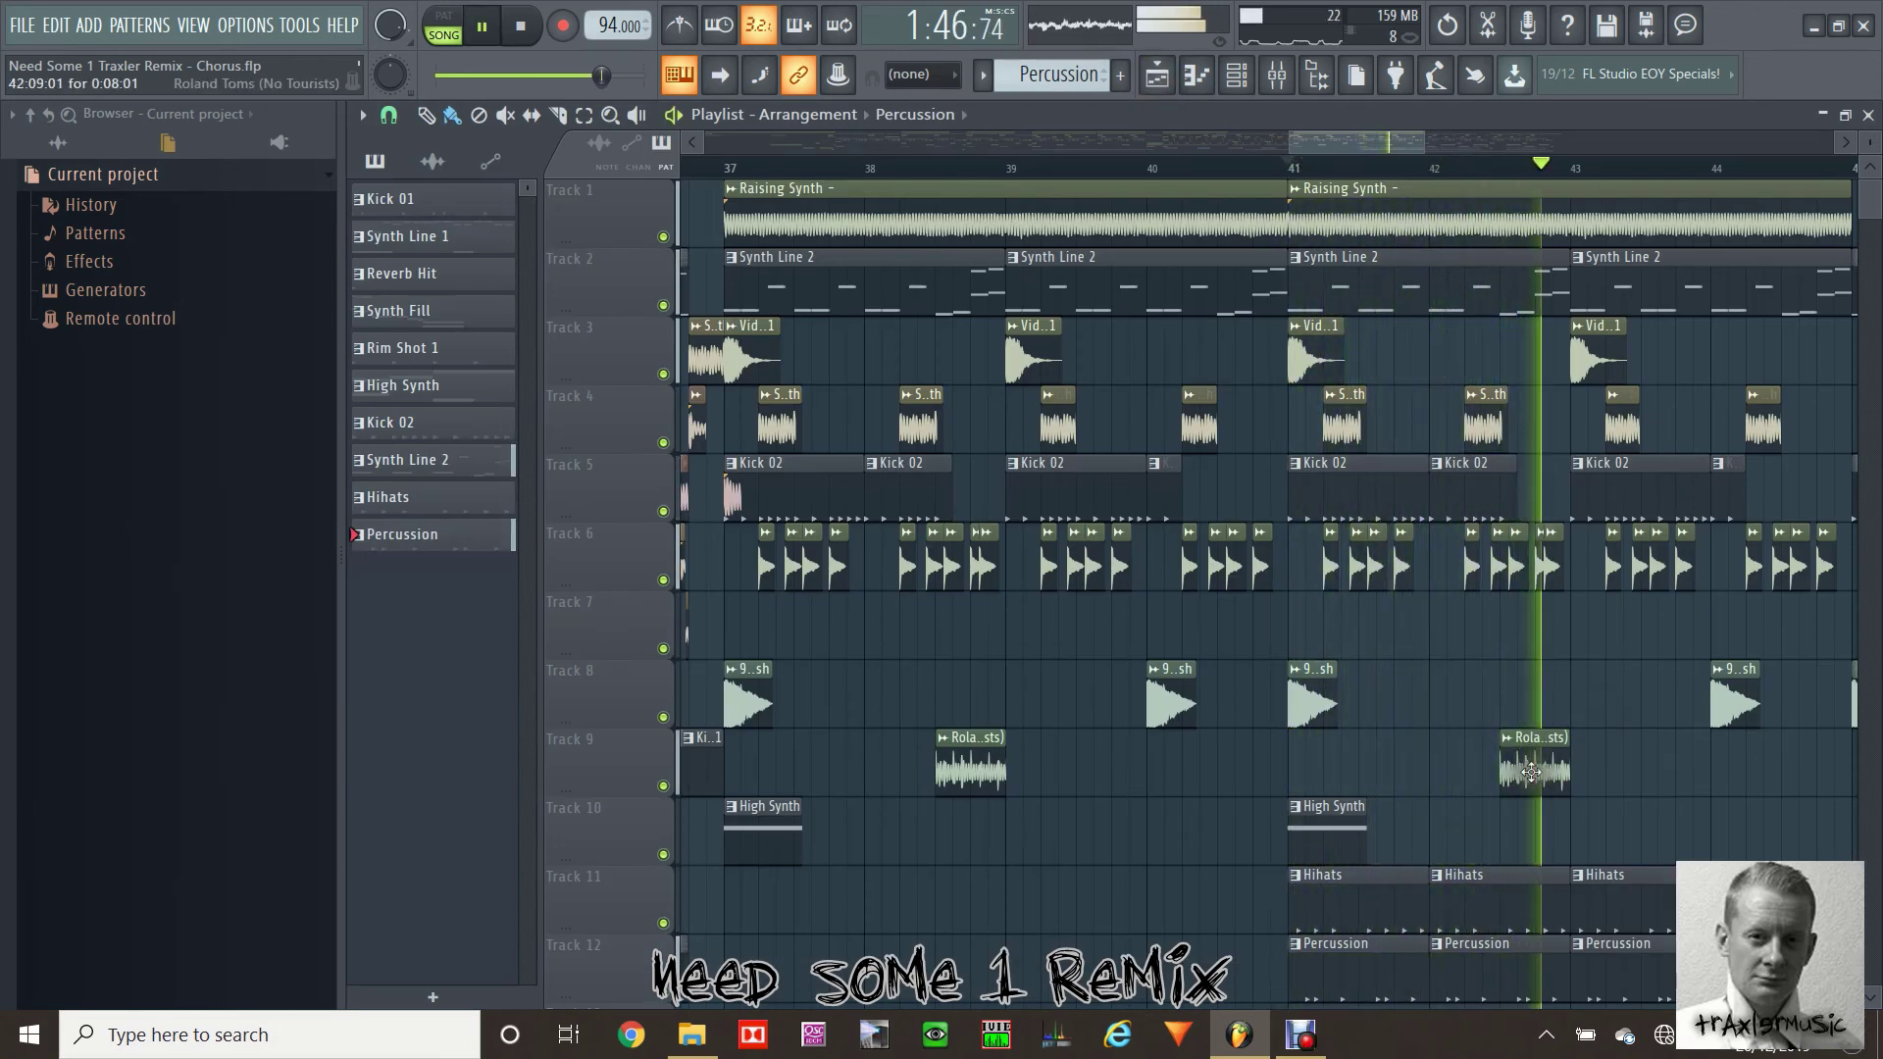
key("space")
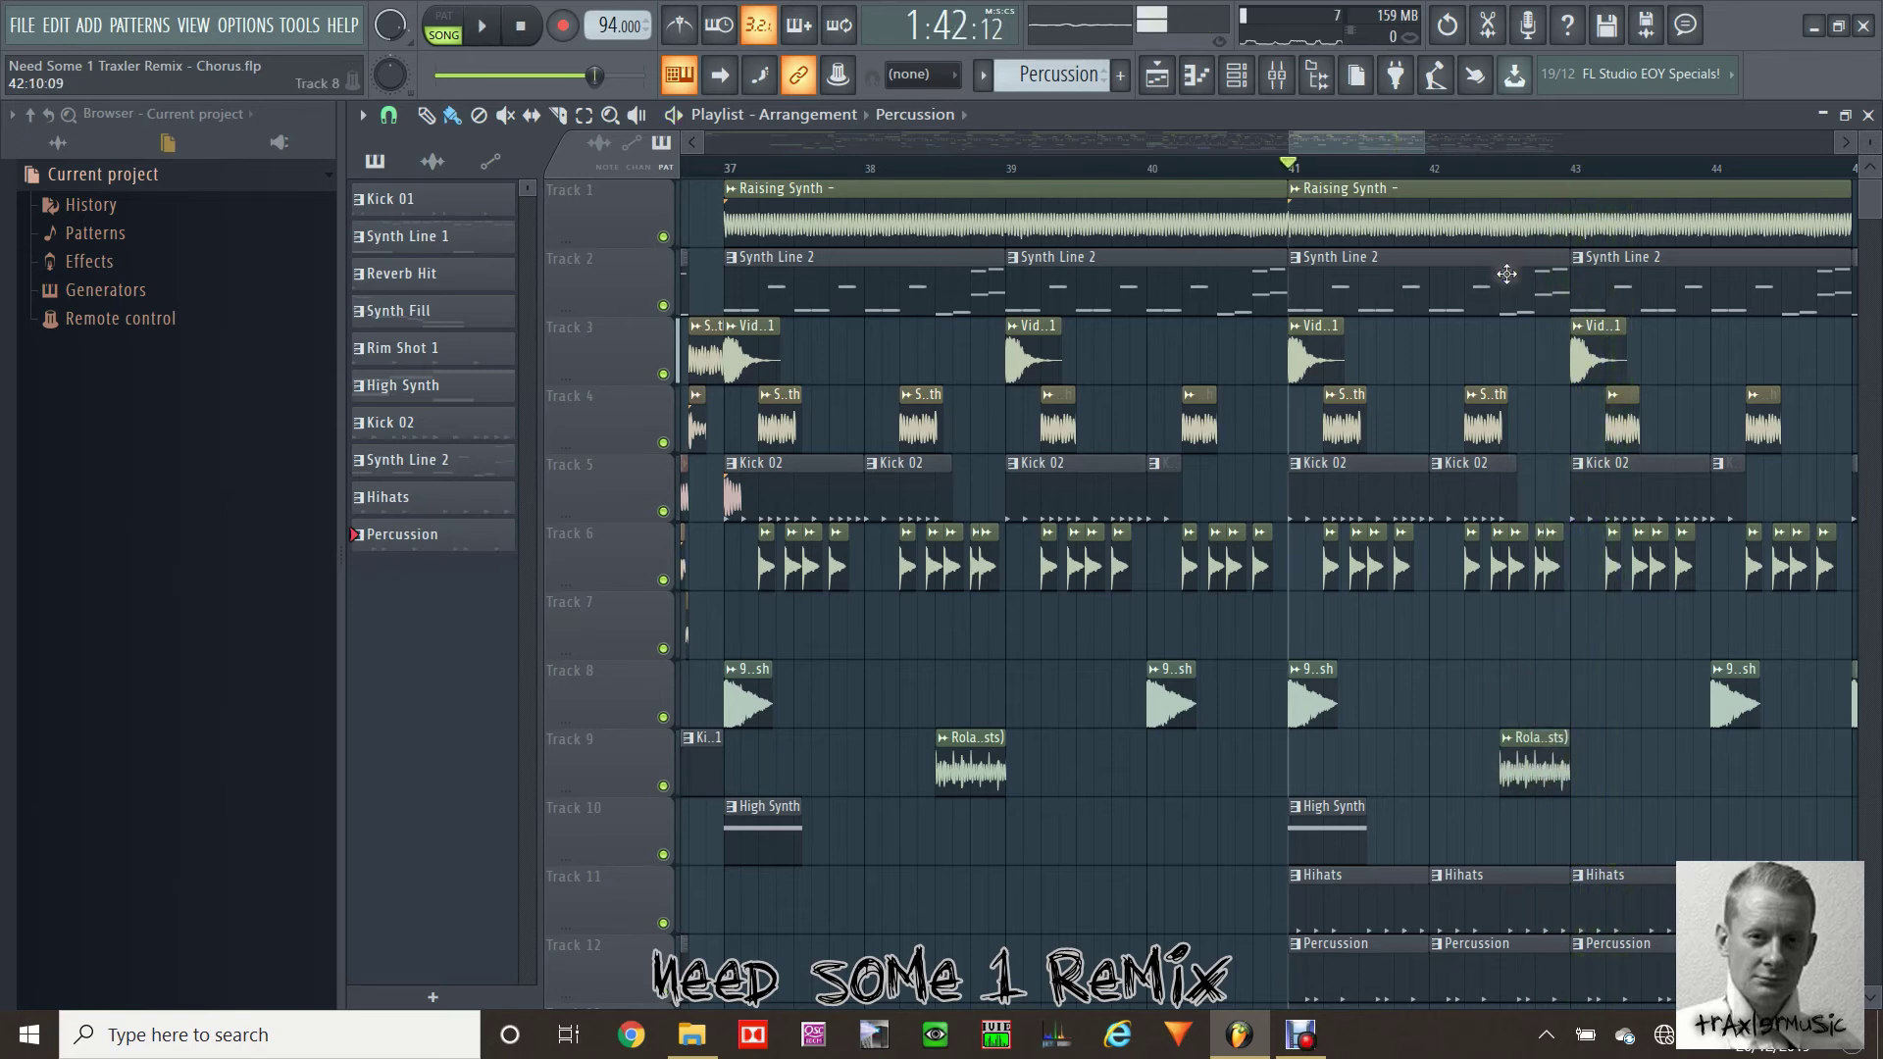
Review the arrangement from bar 26 onward, move the song position to bar 45 and play through to bar 49
left_click_drag(1373, 143, 1320, 143)
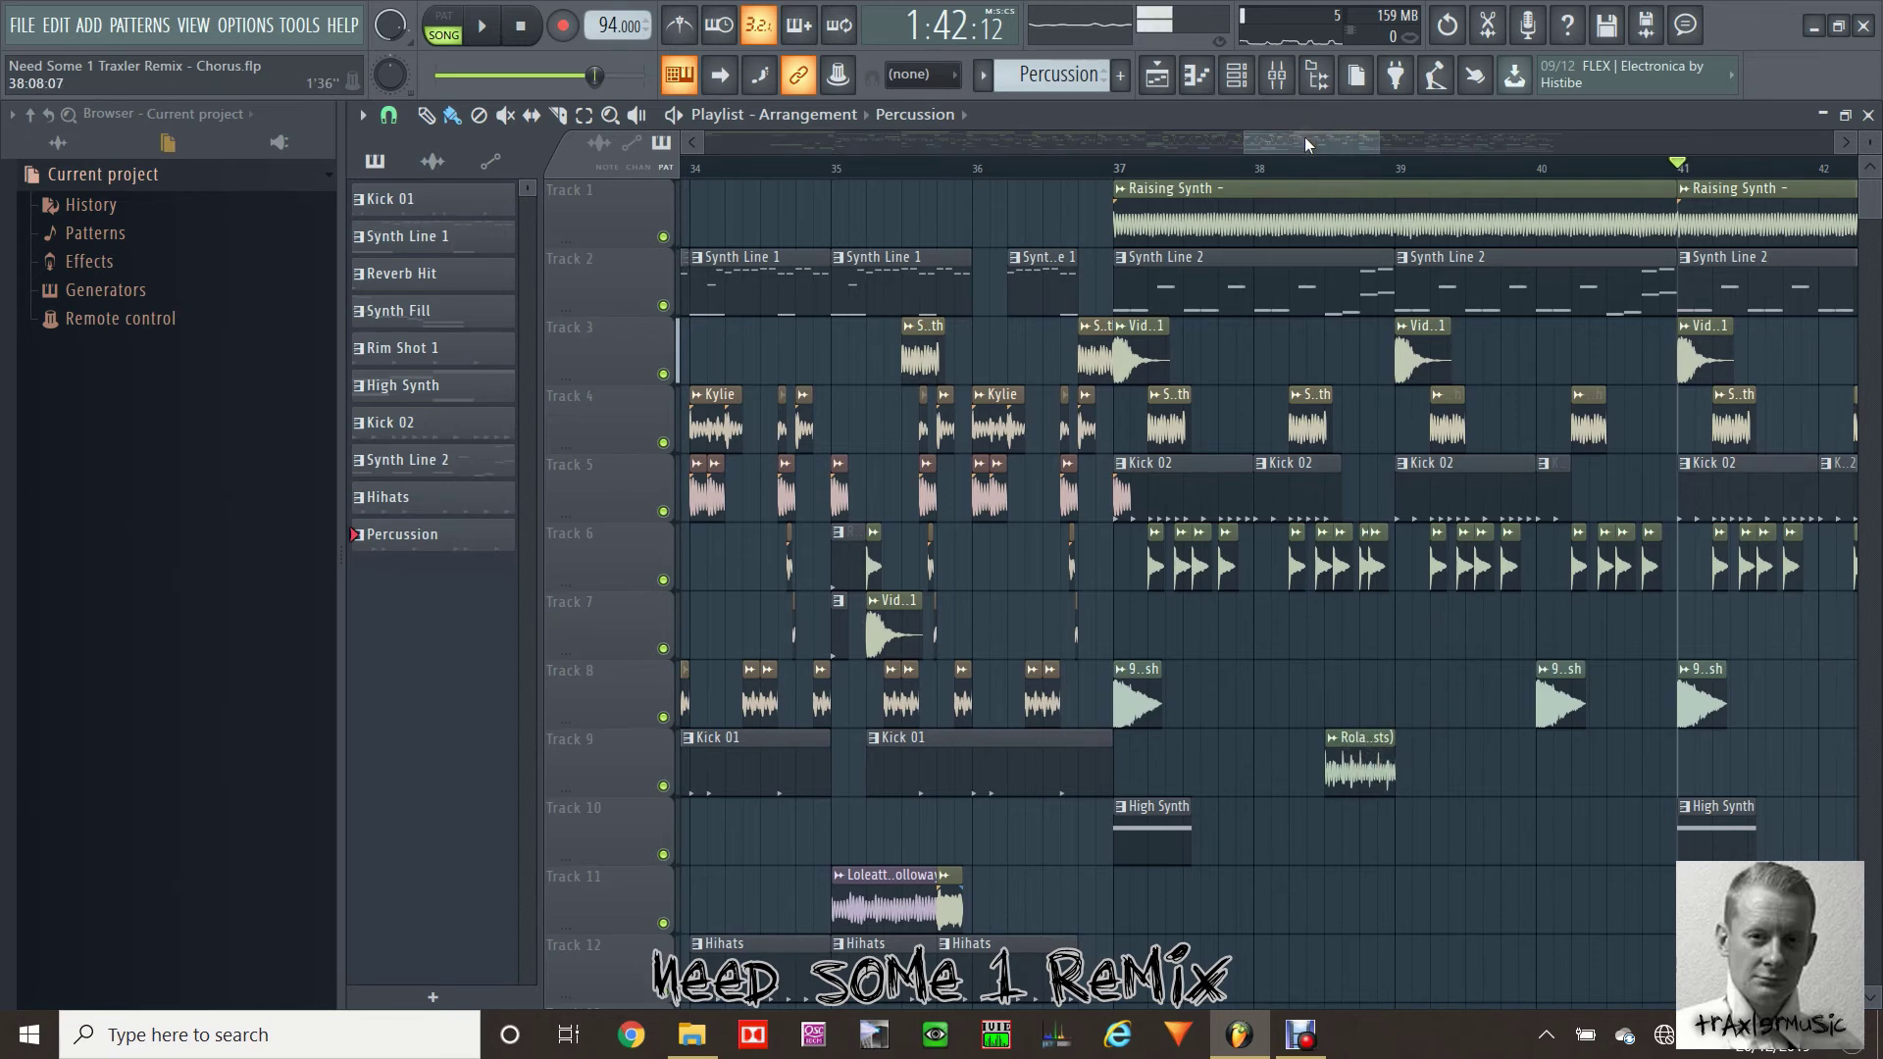
left_click_drag(1304, 137, 1368, 145)
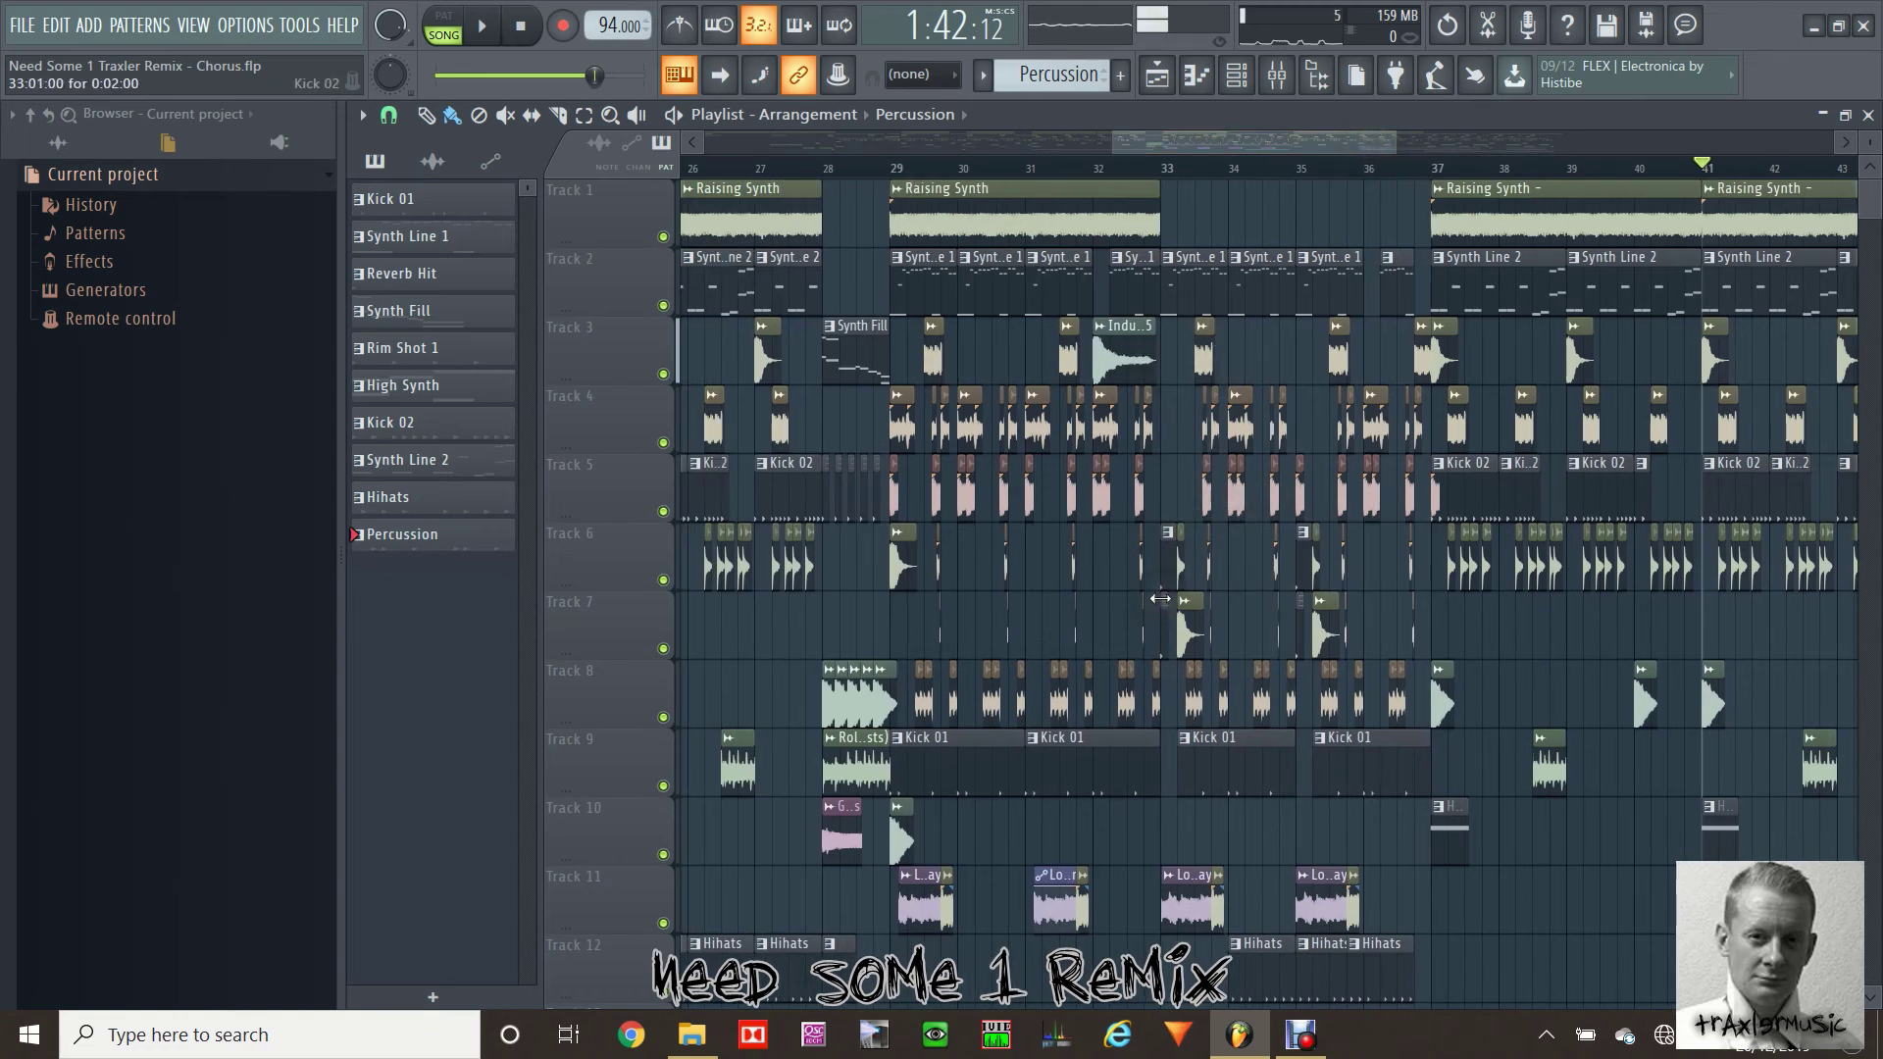
left_click_drag(1314, 139, 1373, 135)
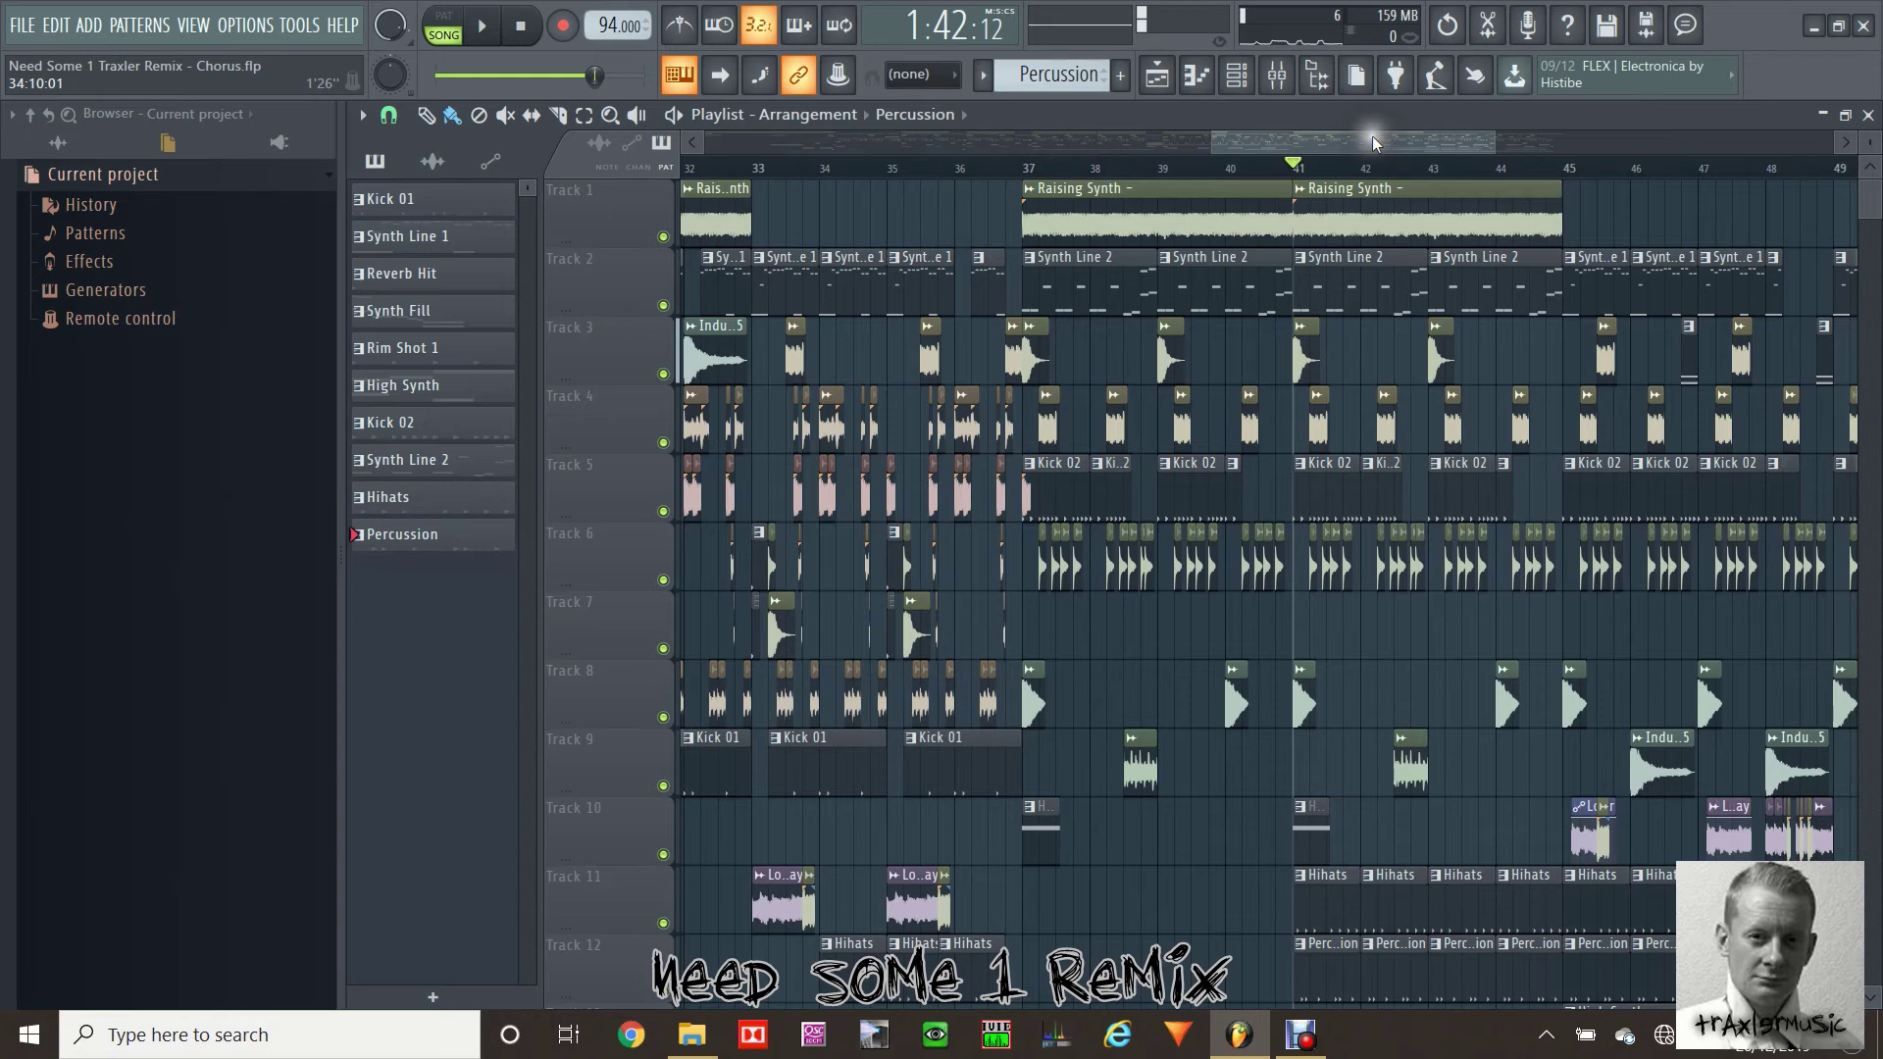
left_click_drag(1361, 135, 1433, 131)
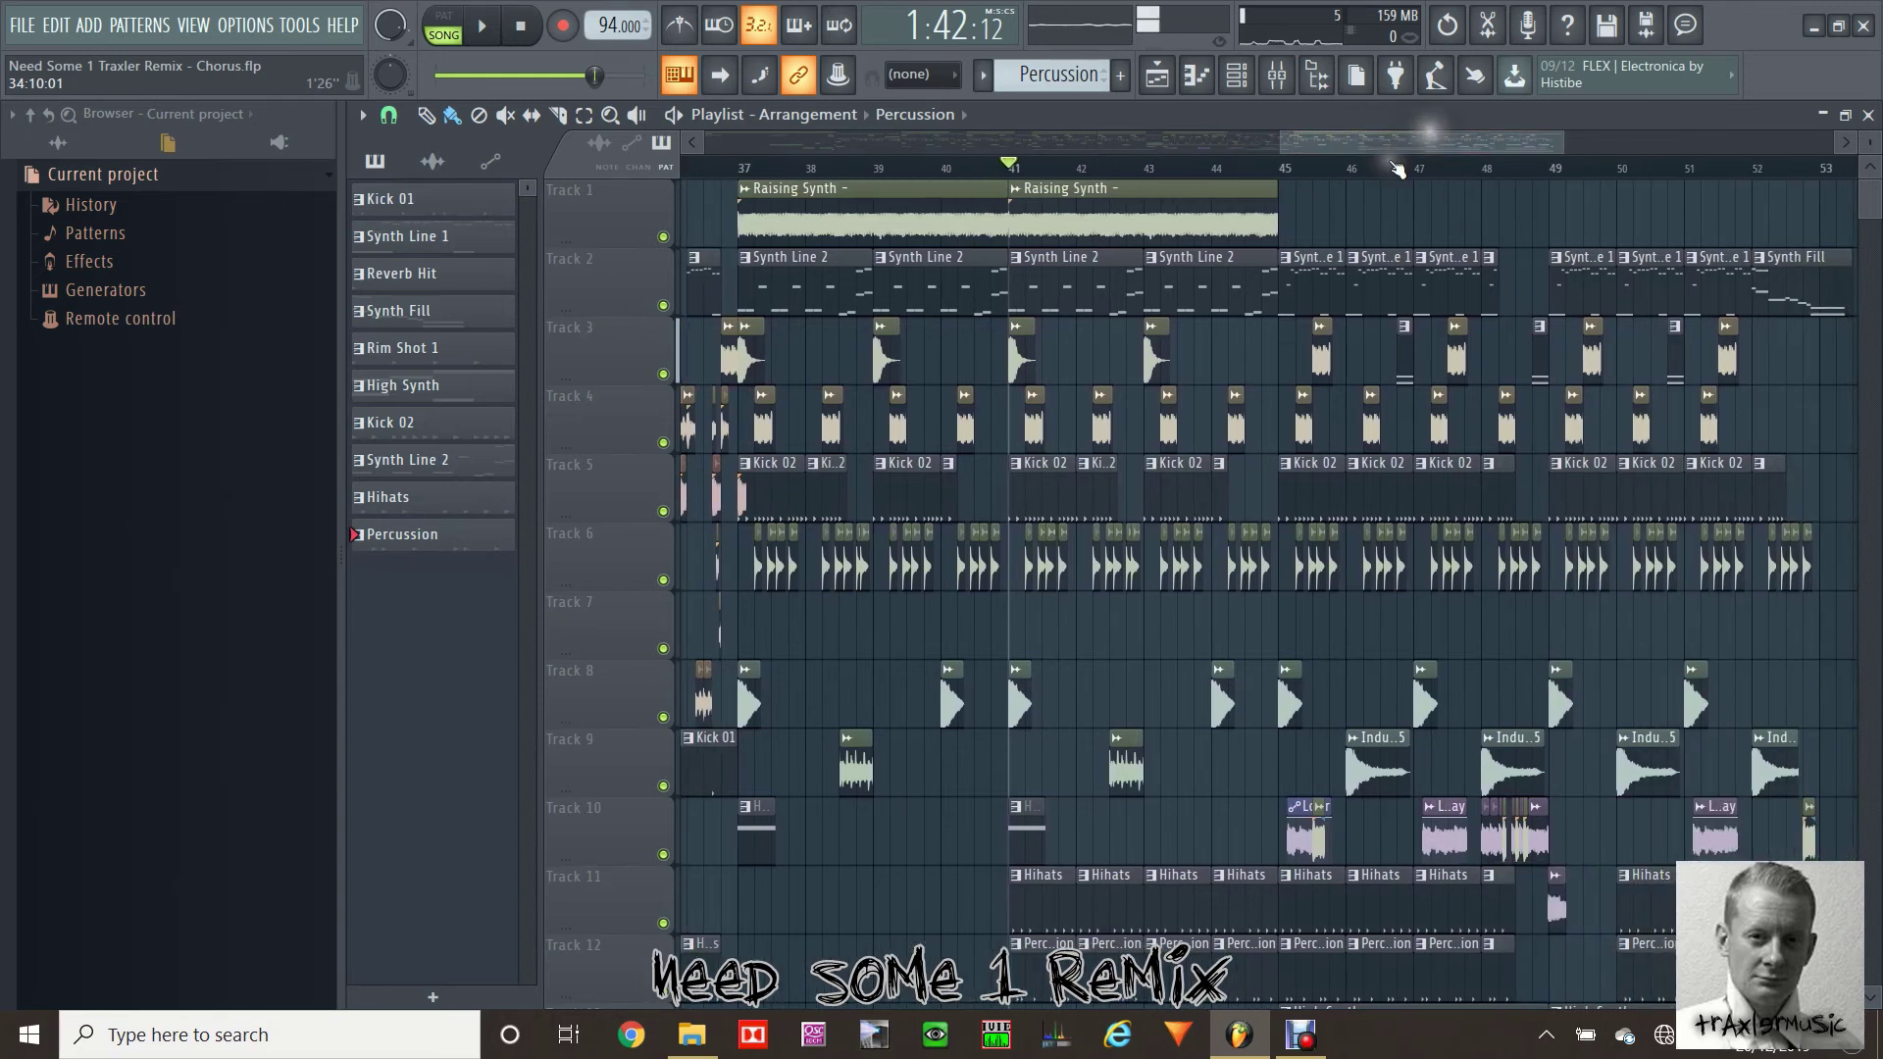
left_click(1284, 169)
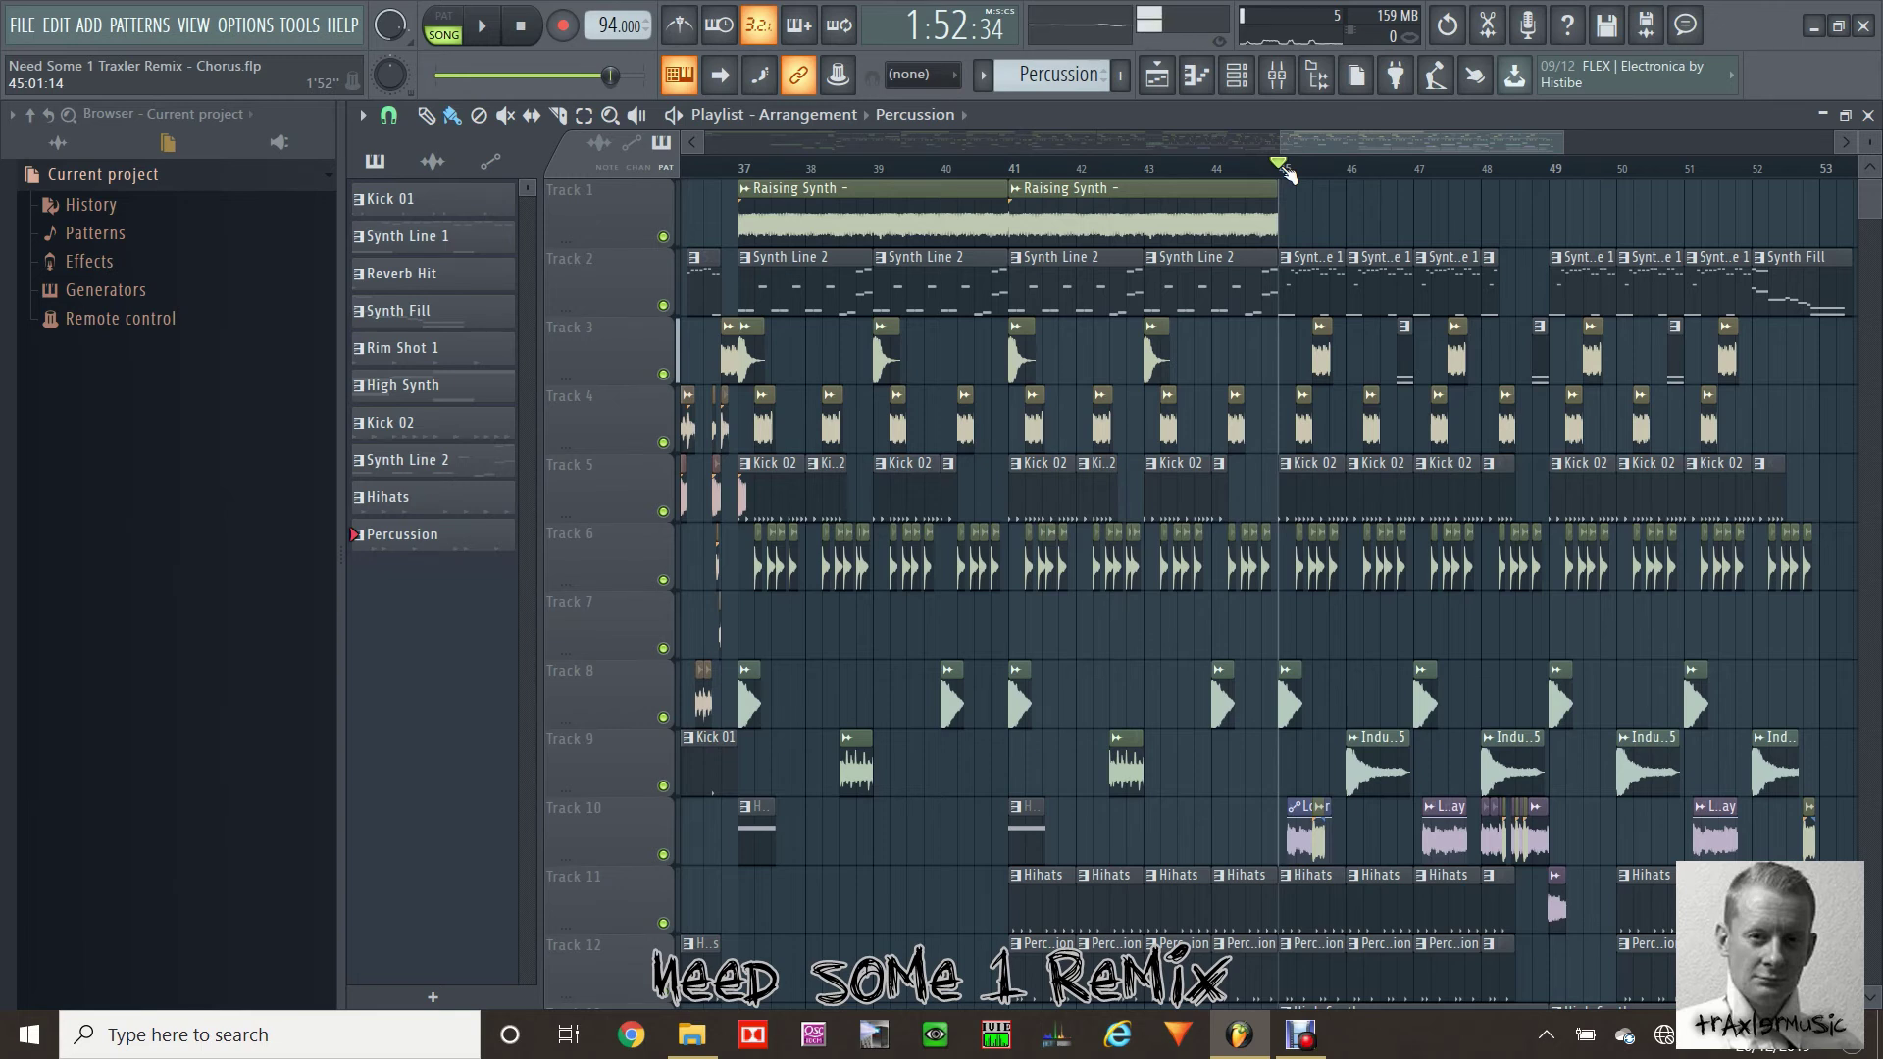
key("space")
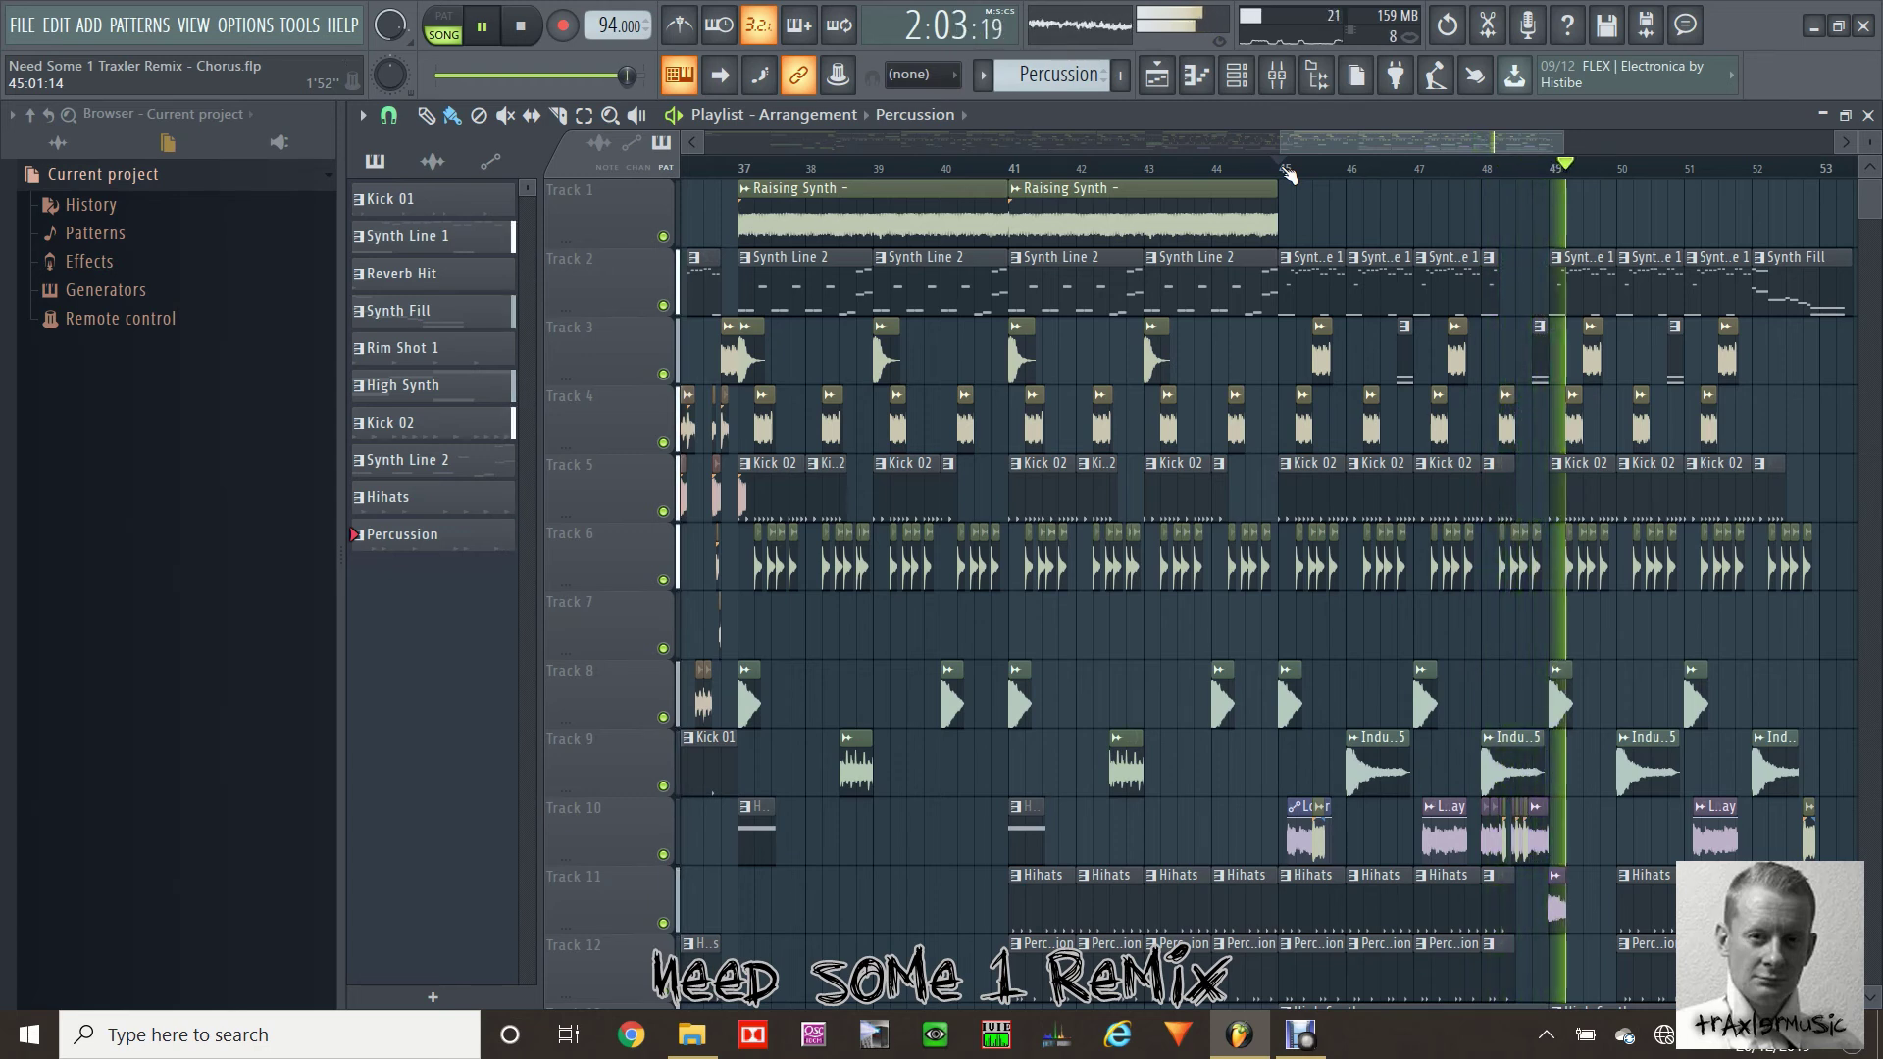
key("space")
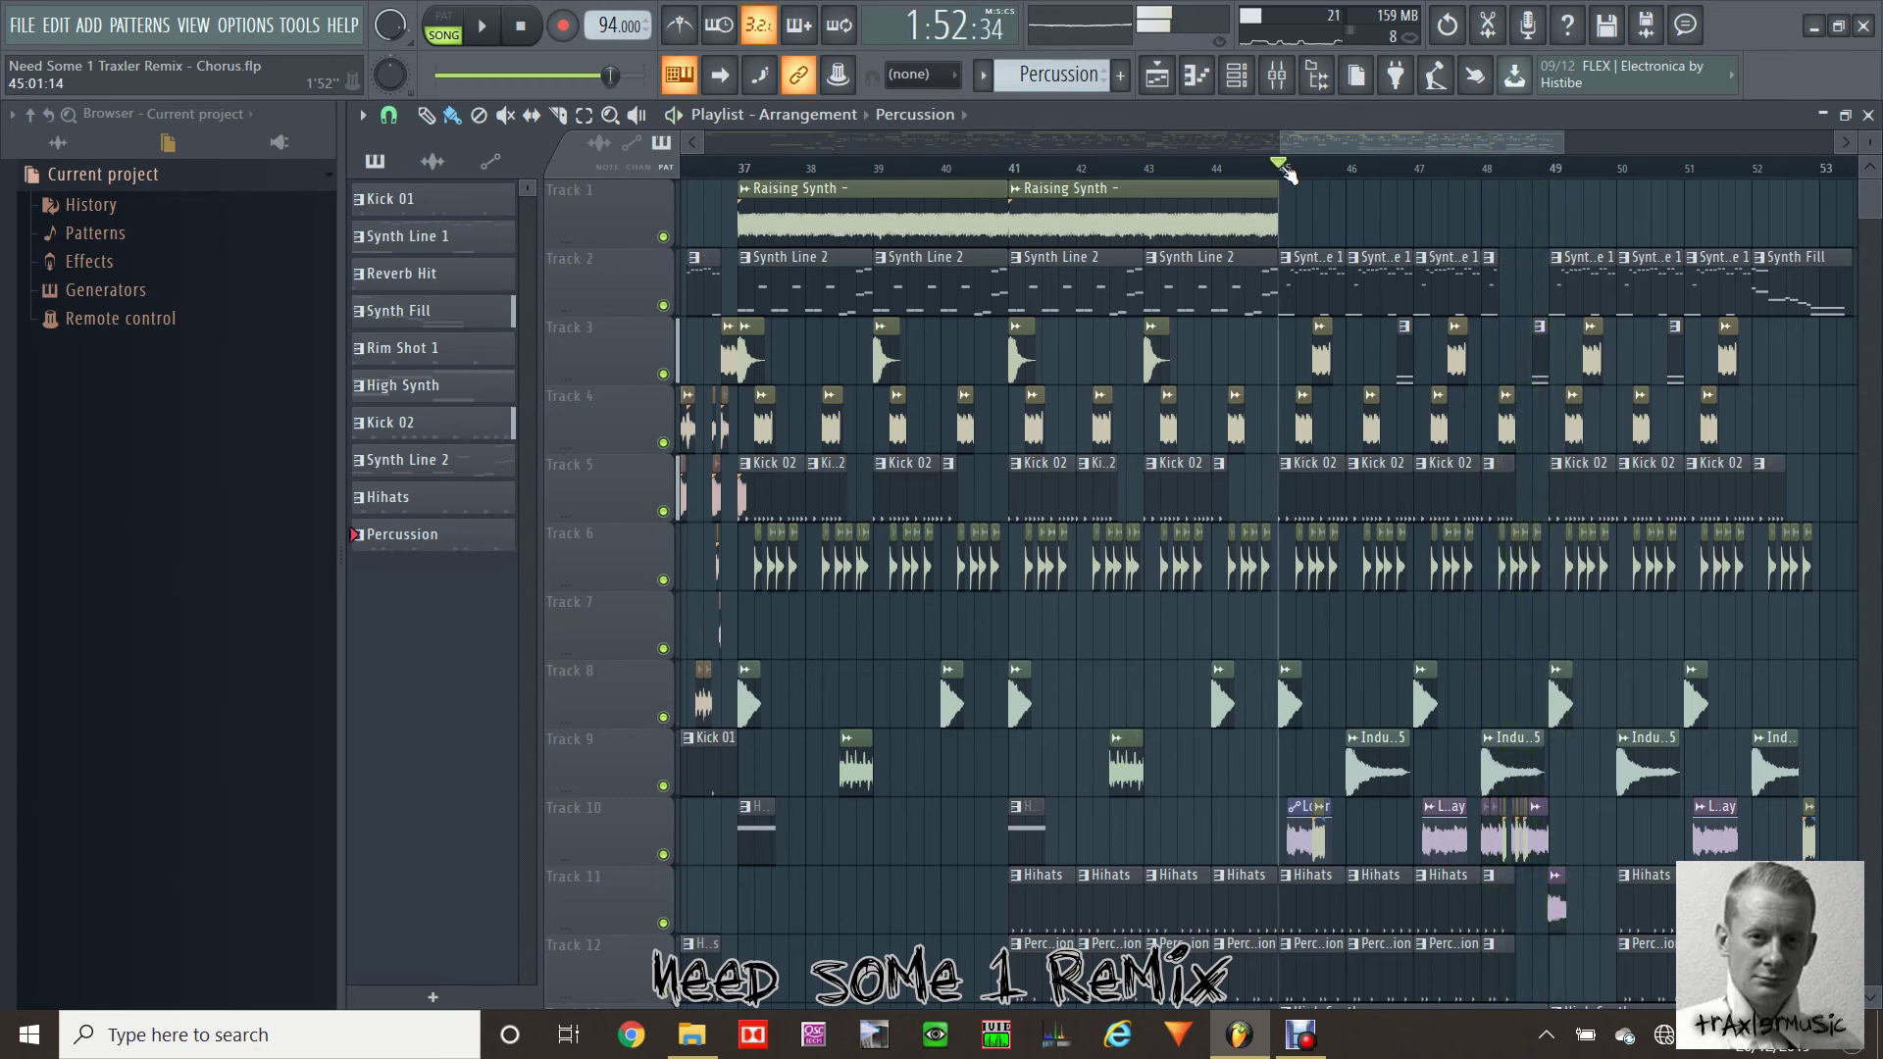
Move the song position to bar 48 and play the chopped Loleatta Holloway vocal fill
left_click_drag(1347, 138, 1417, 152)
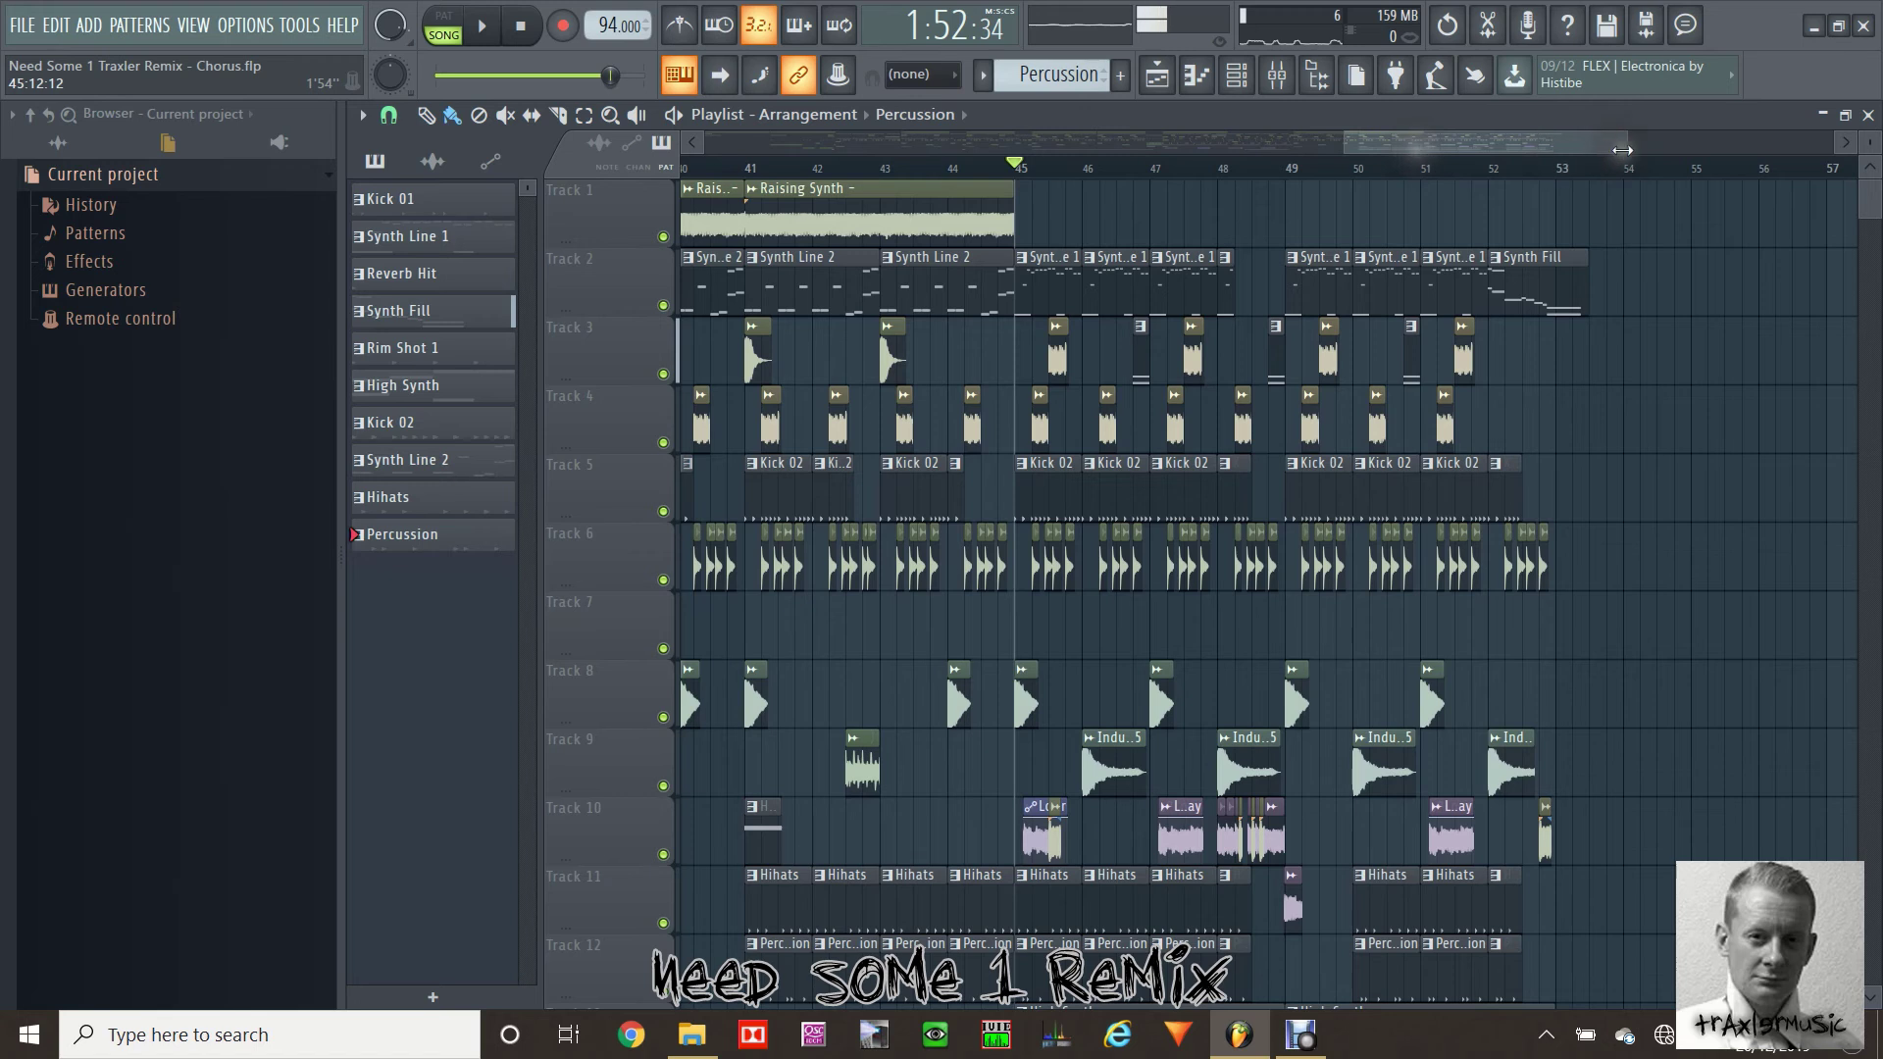
left_click_drag(1627, 144, 1499, 144)
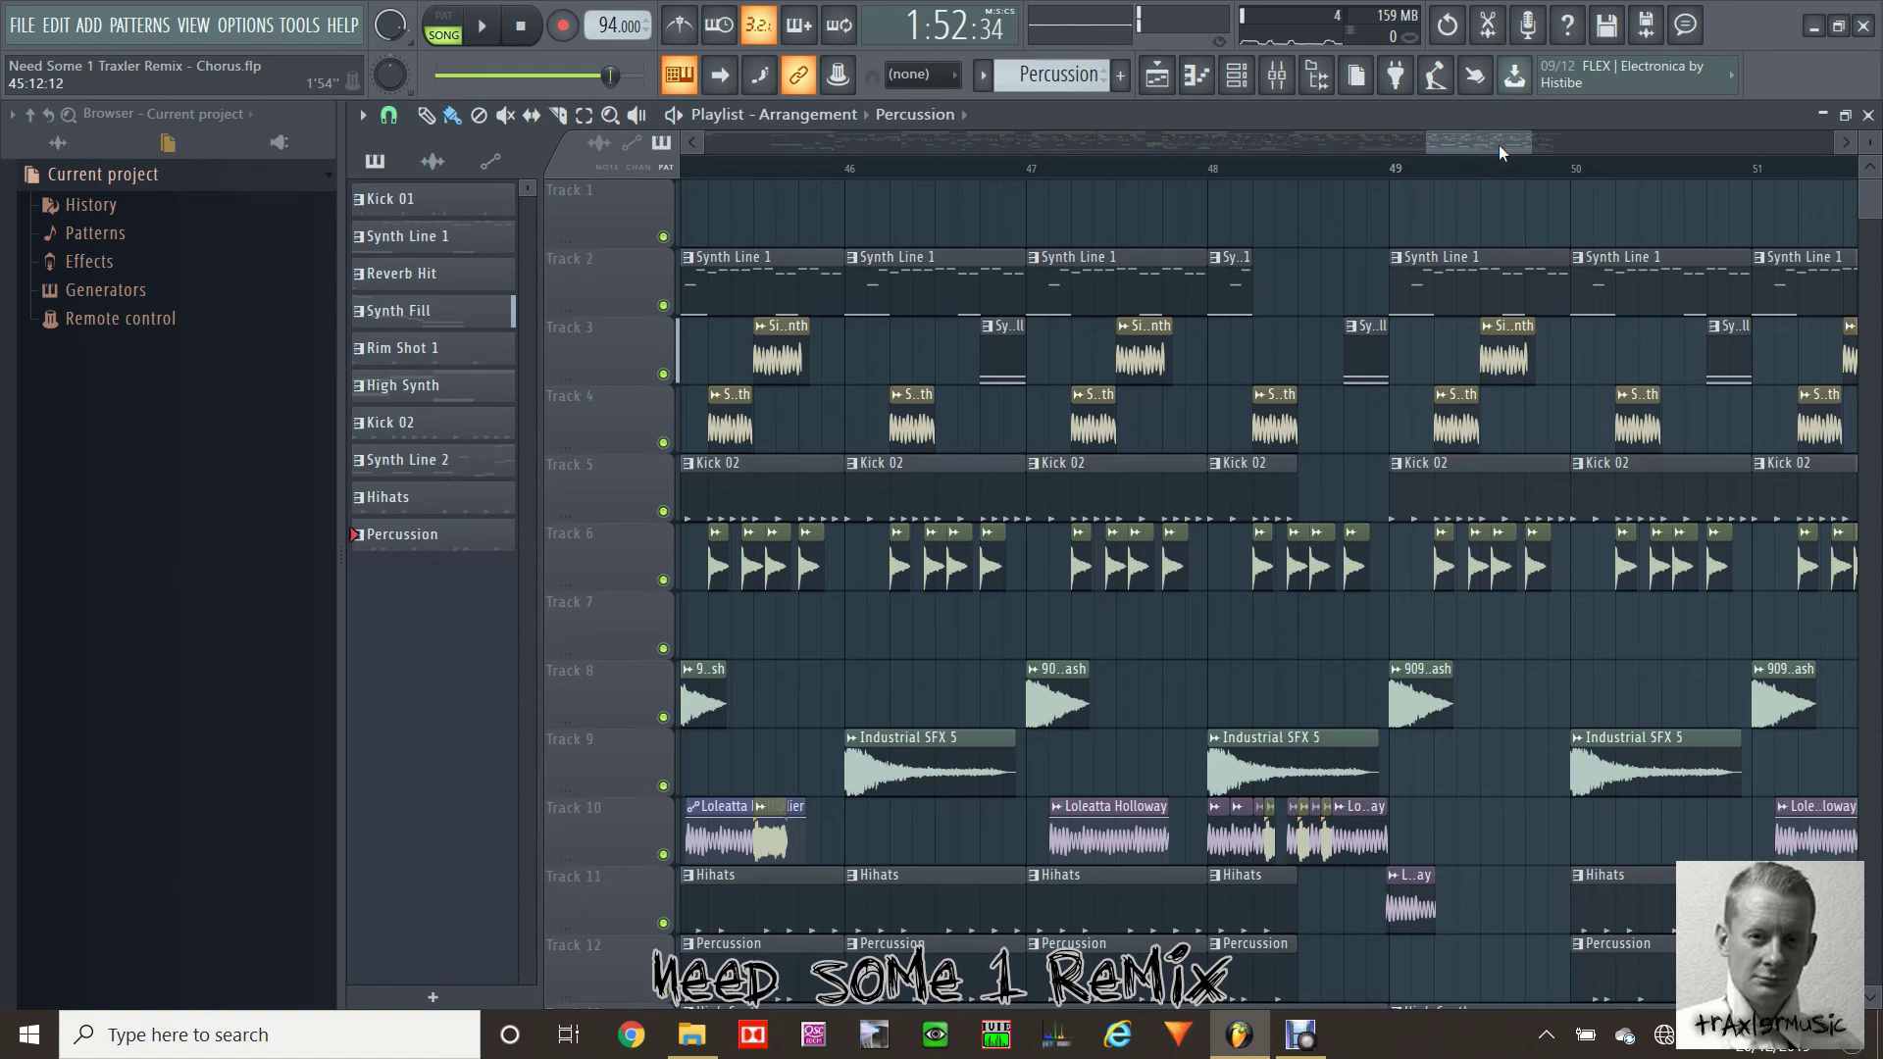
left_click(1210, 168)
key("space")
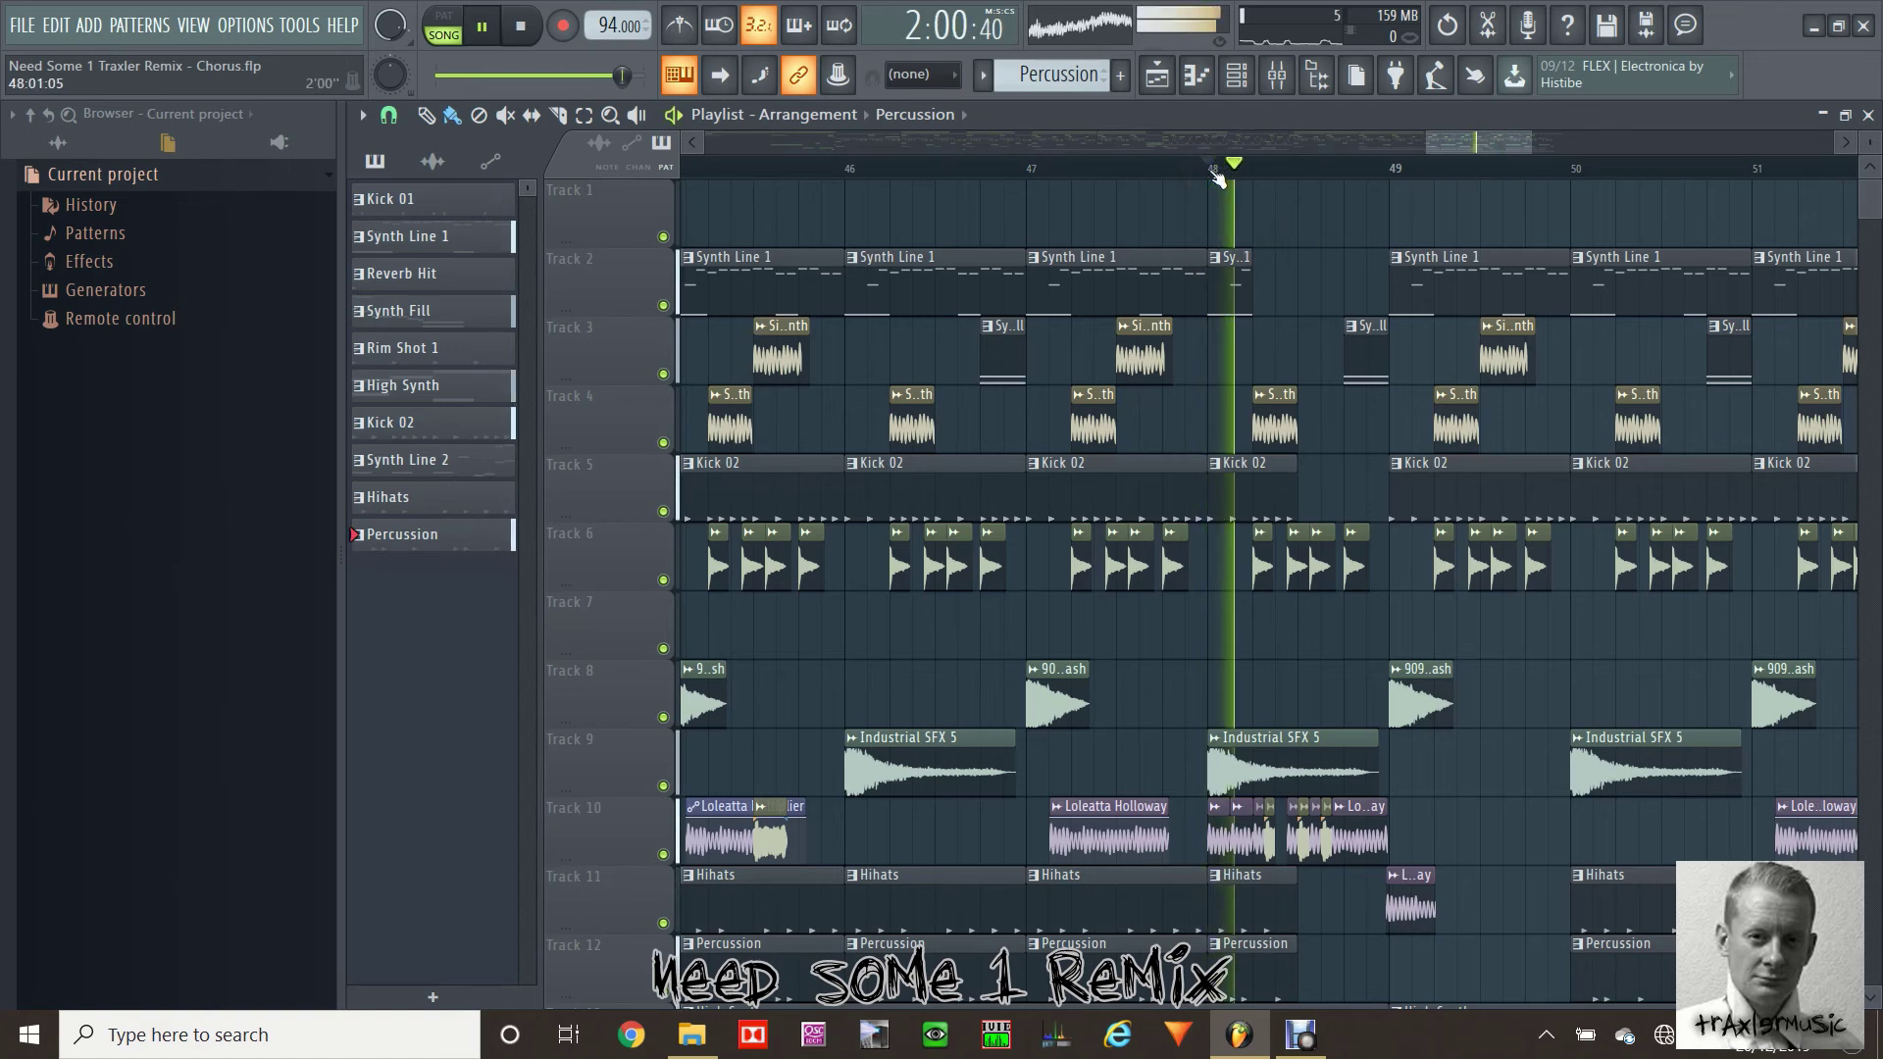
key("space")
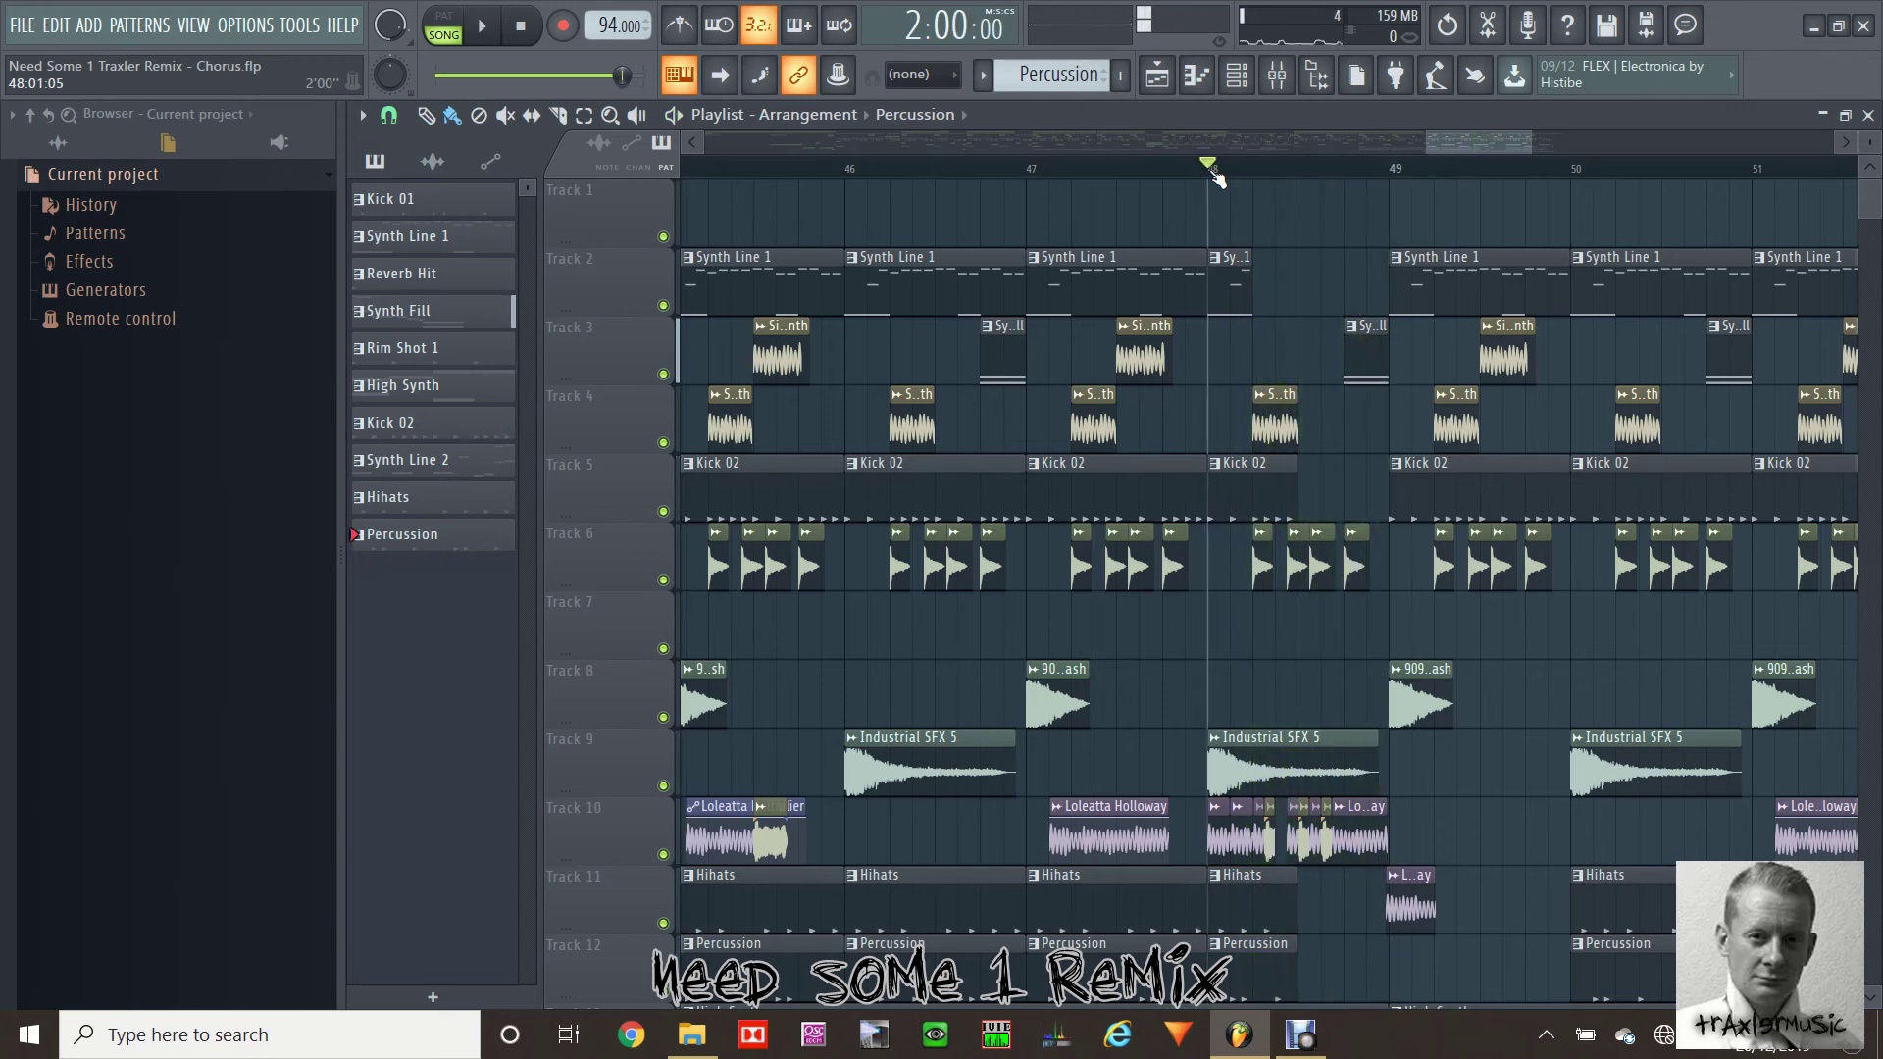
Examine the Kick 02 pattern from bar 48 in the piano roll and channel rack, and return to the playlist
left_click_drag(1531, 145, 1490, 143)
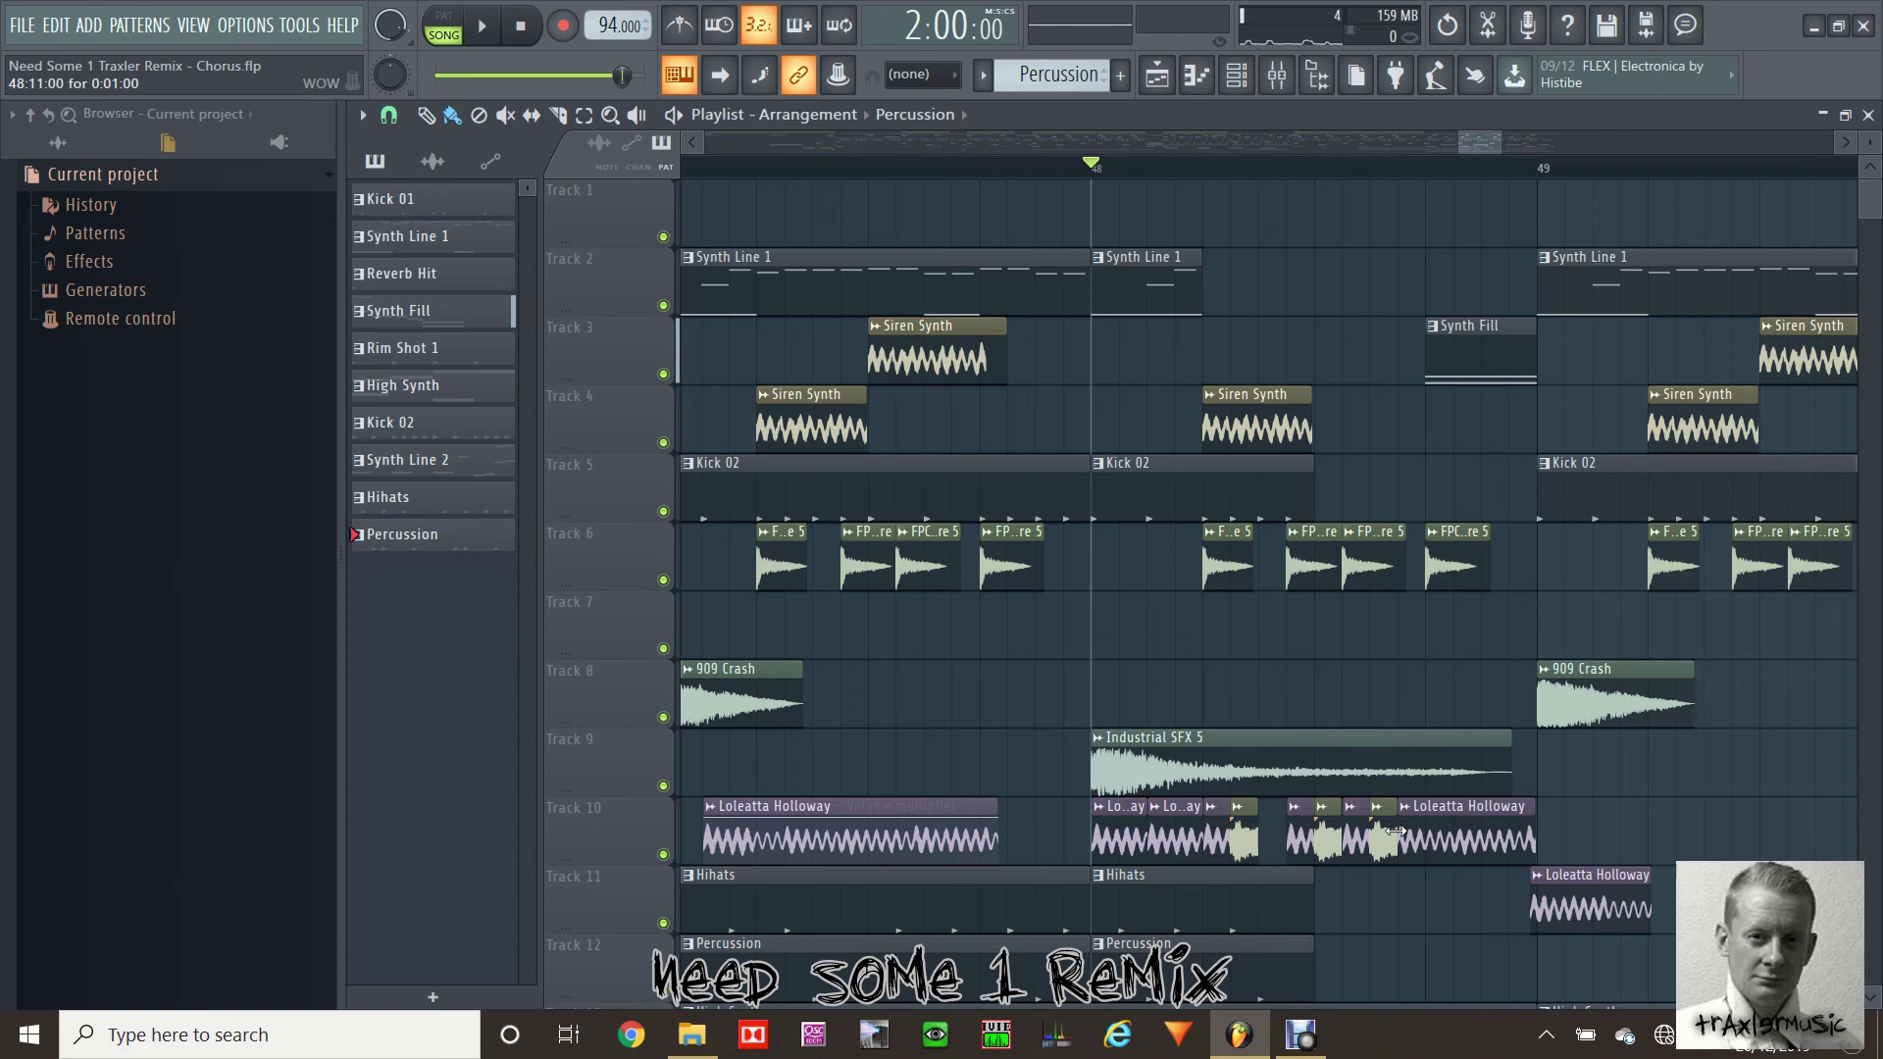
double_click(1245, 499)
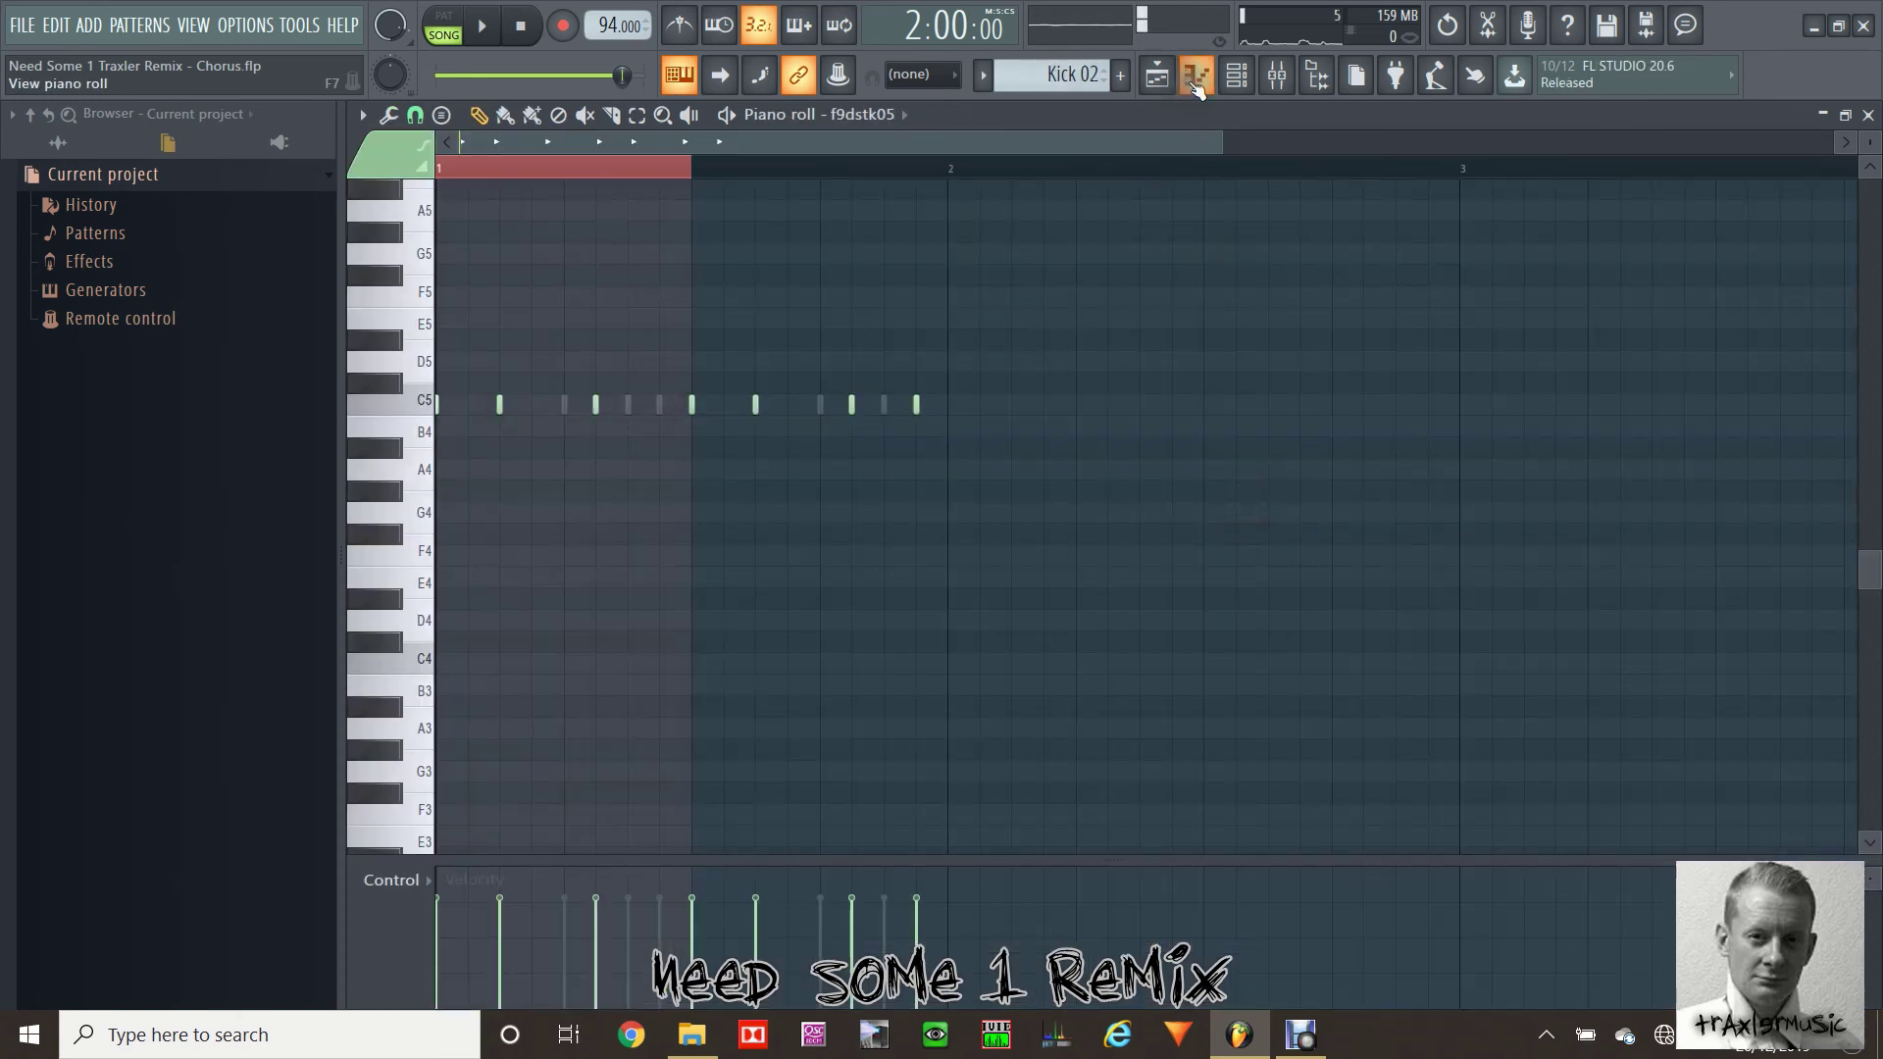
left_click(1225, 84)
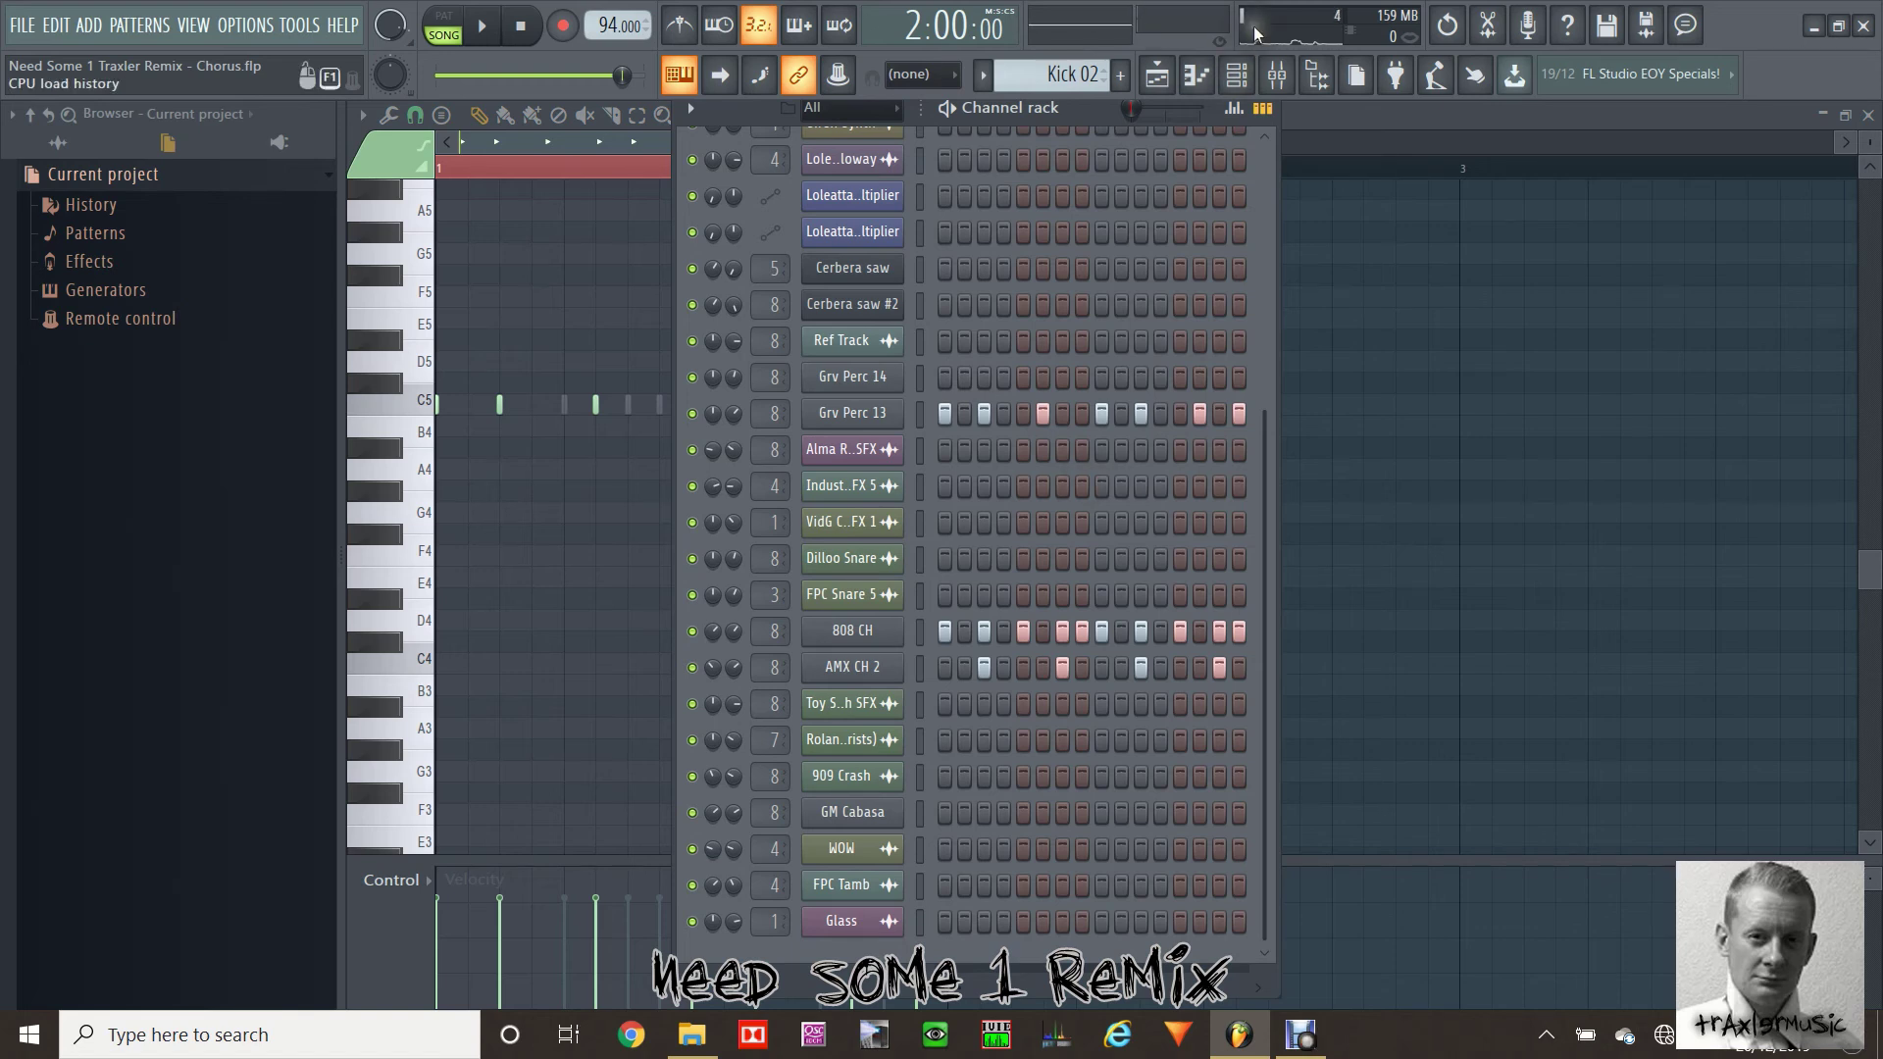
left_click(1158, 76)
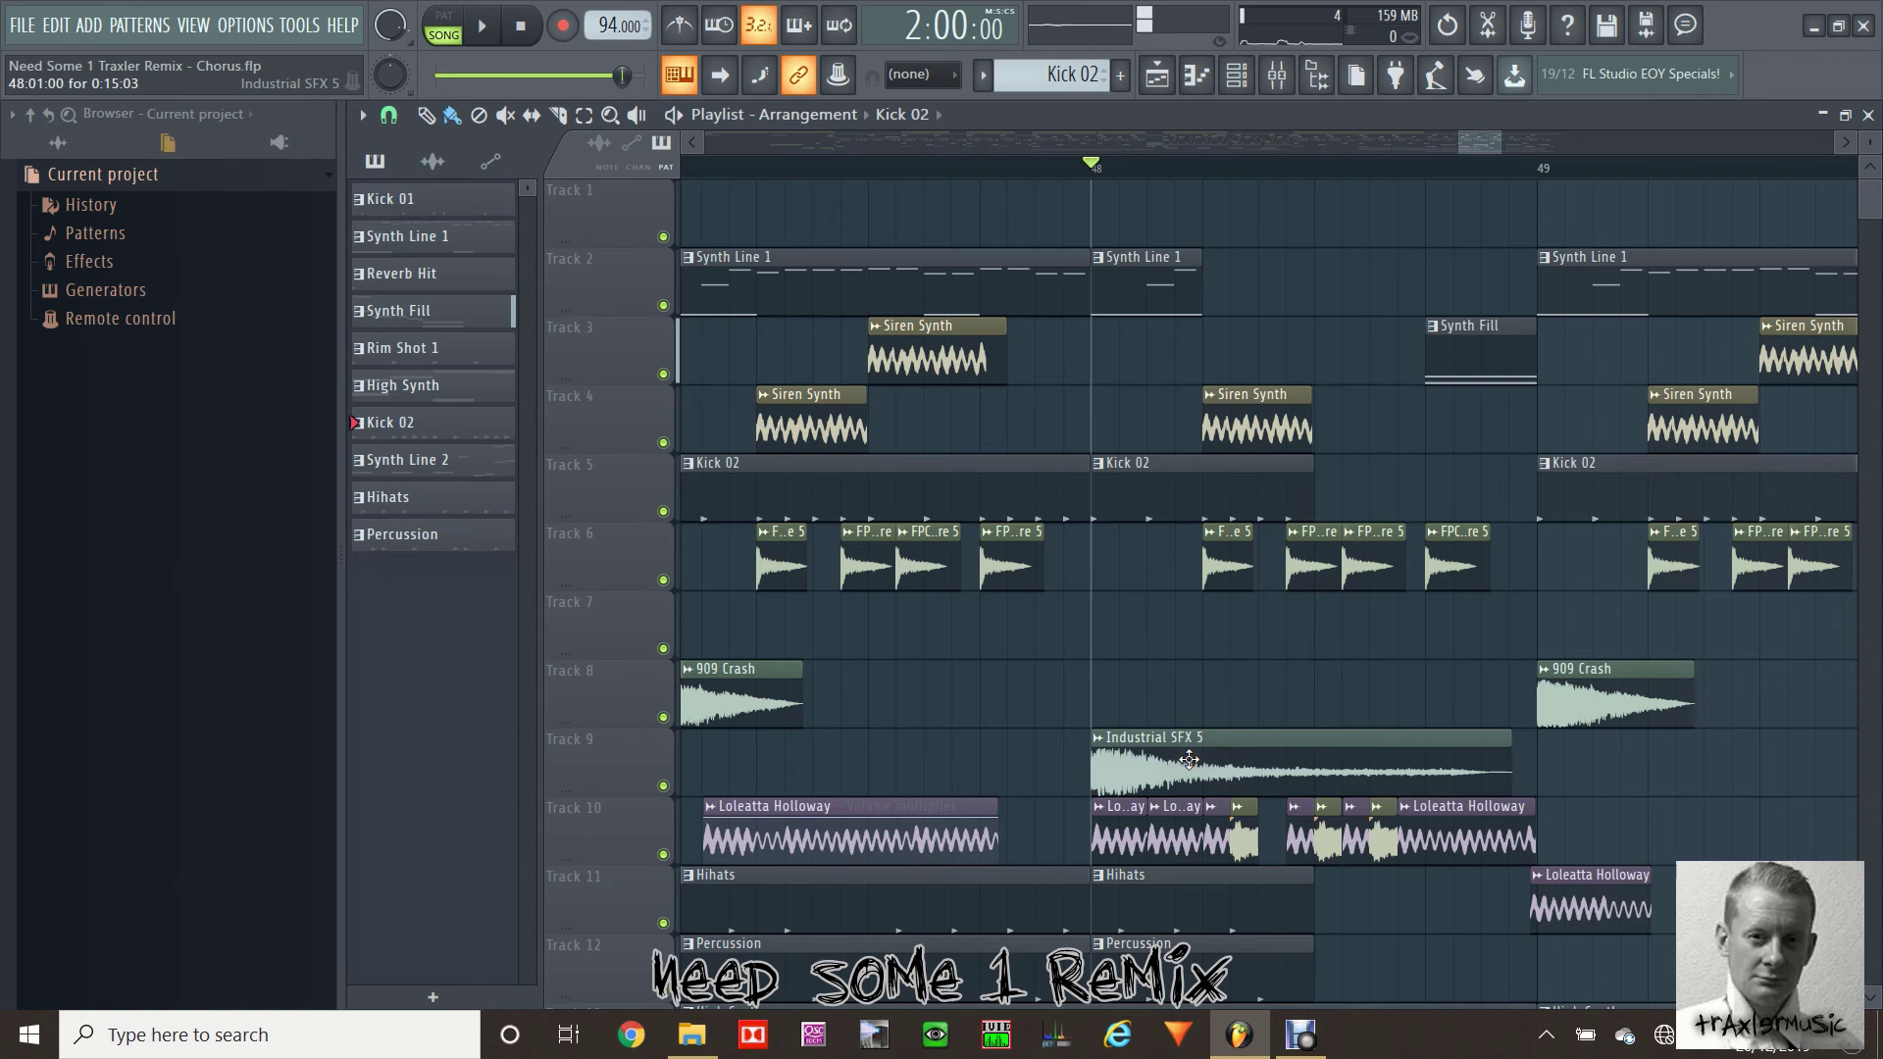
Replay bar 48 from its start, and play it again from the Synth Fill clip at its end
key("space")
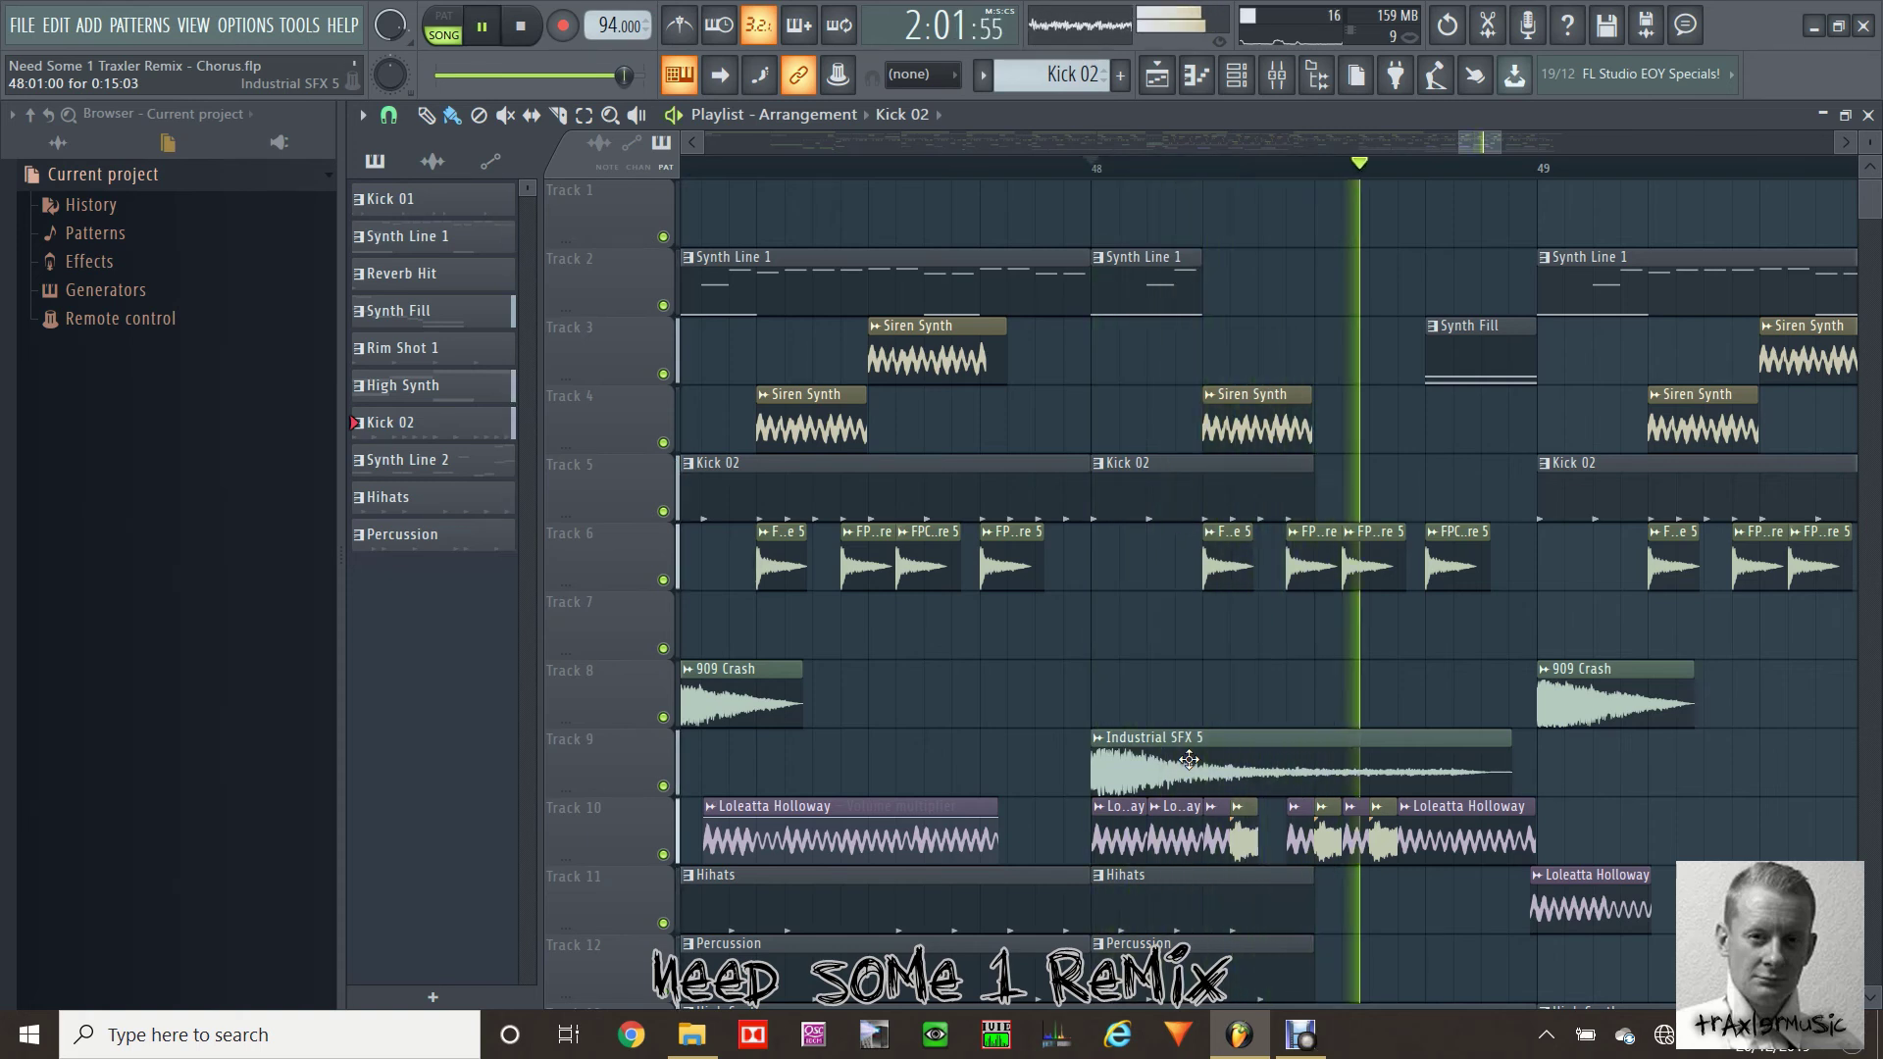
key("space")
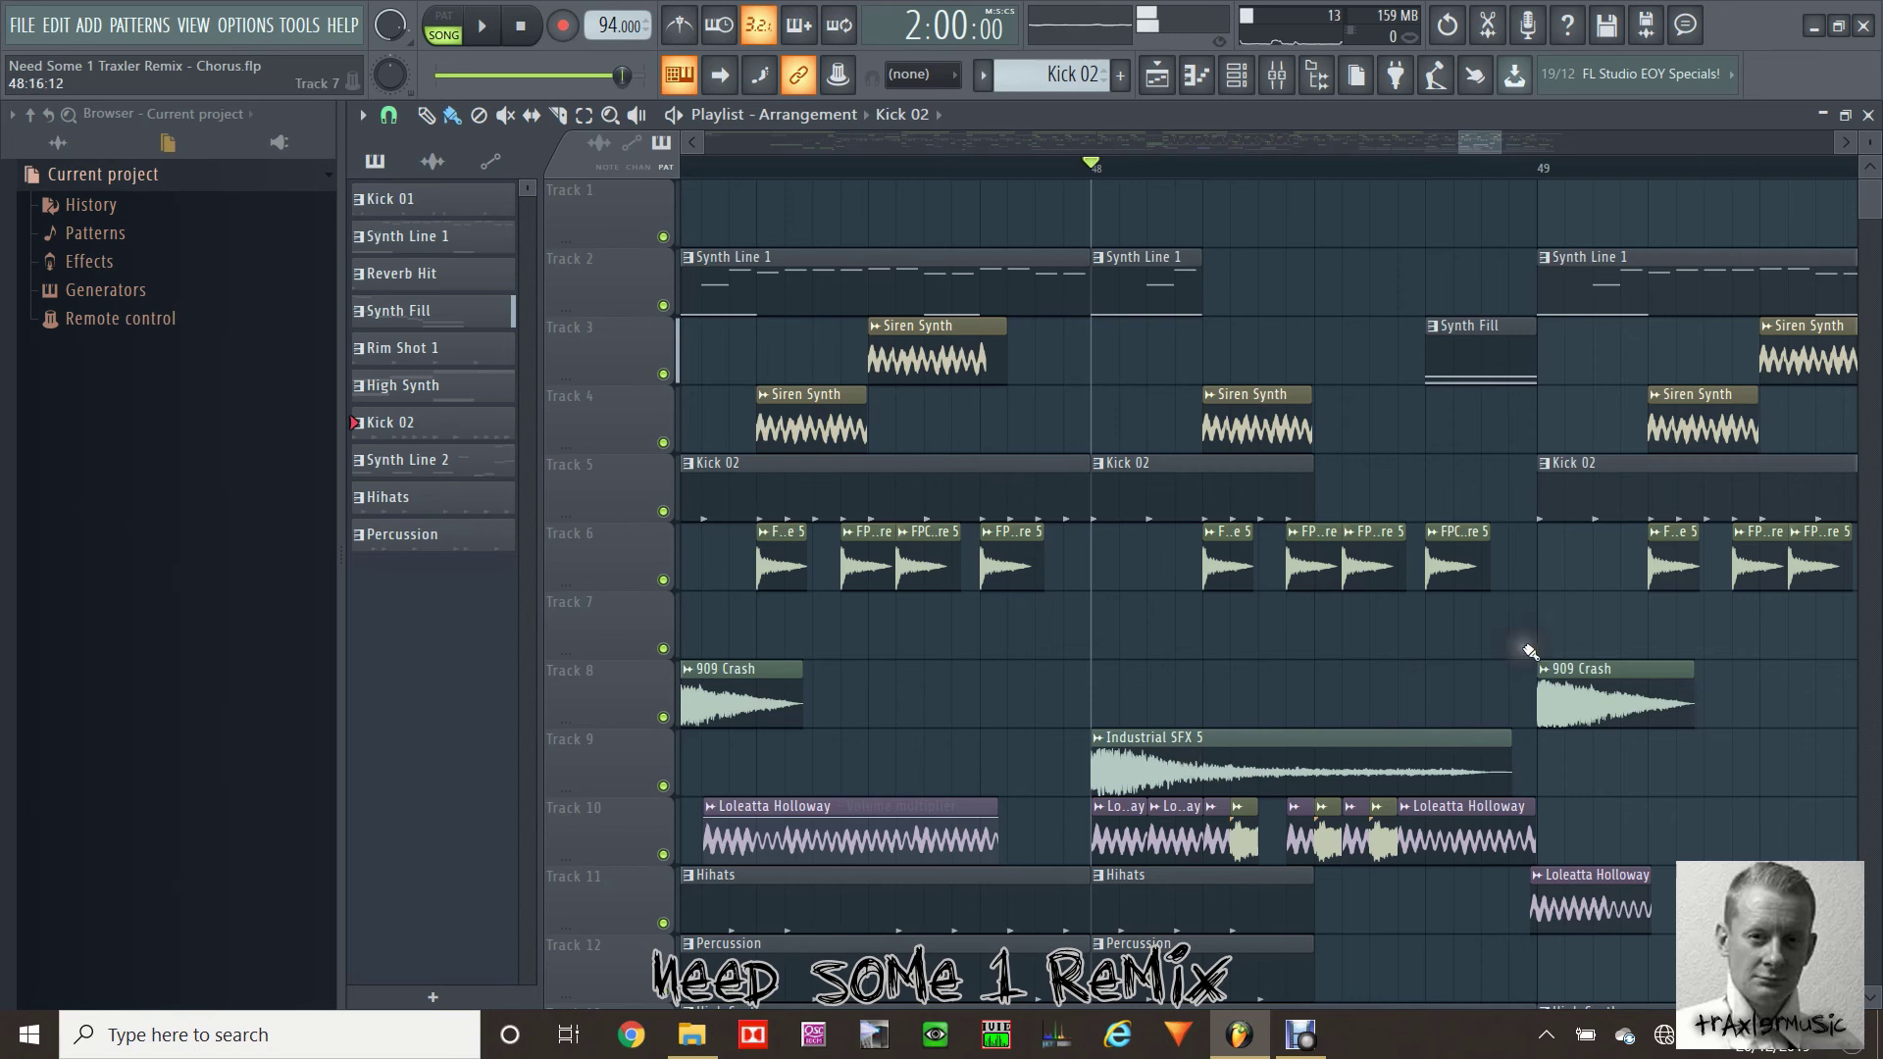
left_click(1427, 167)
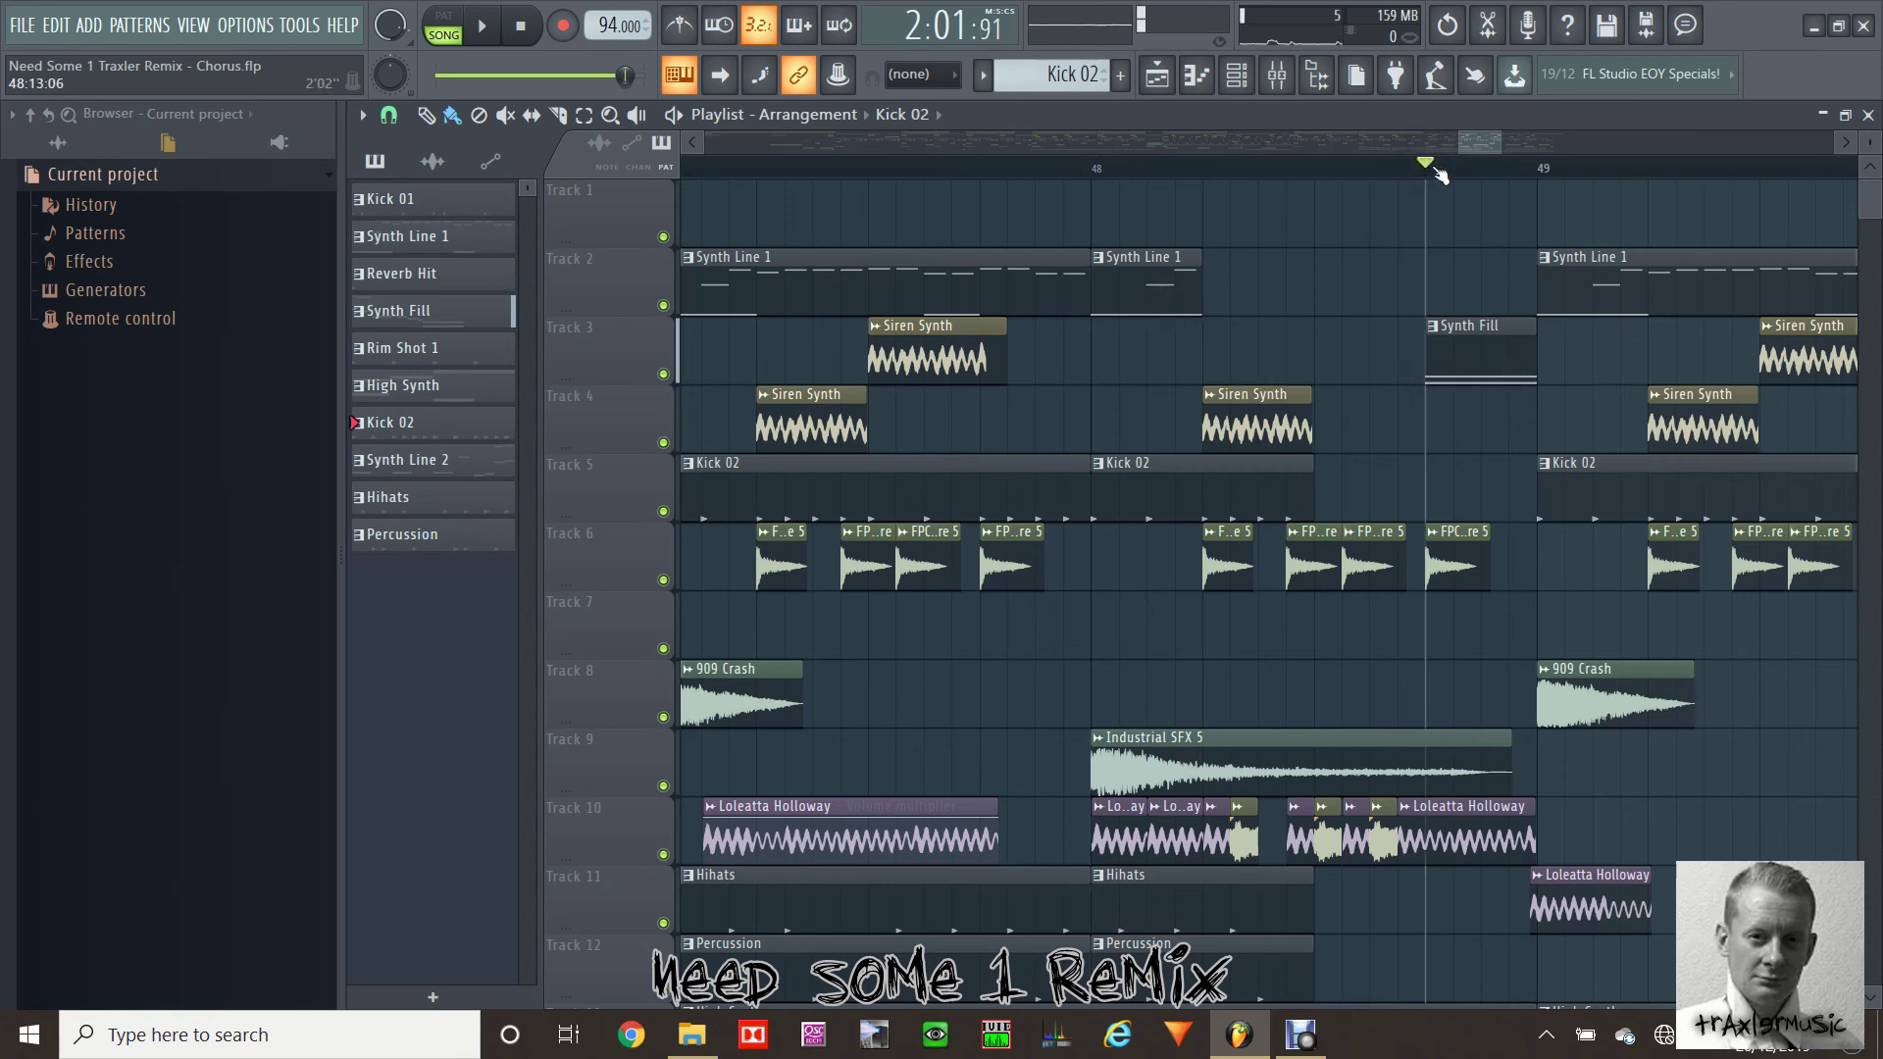
key("space")
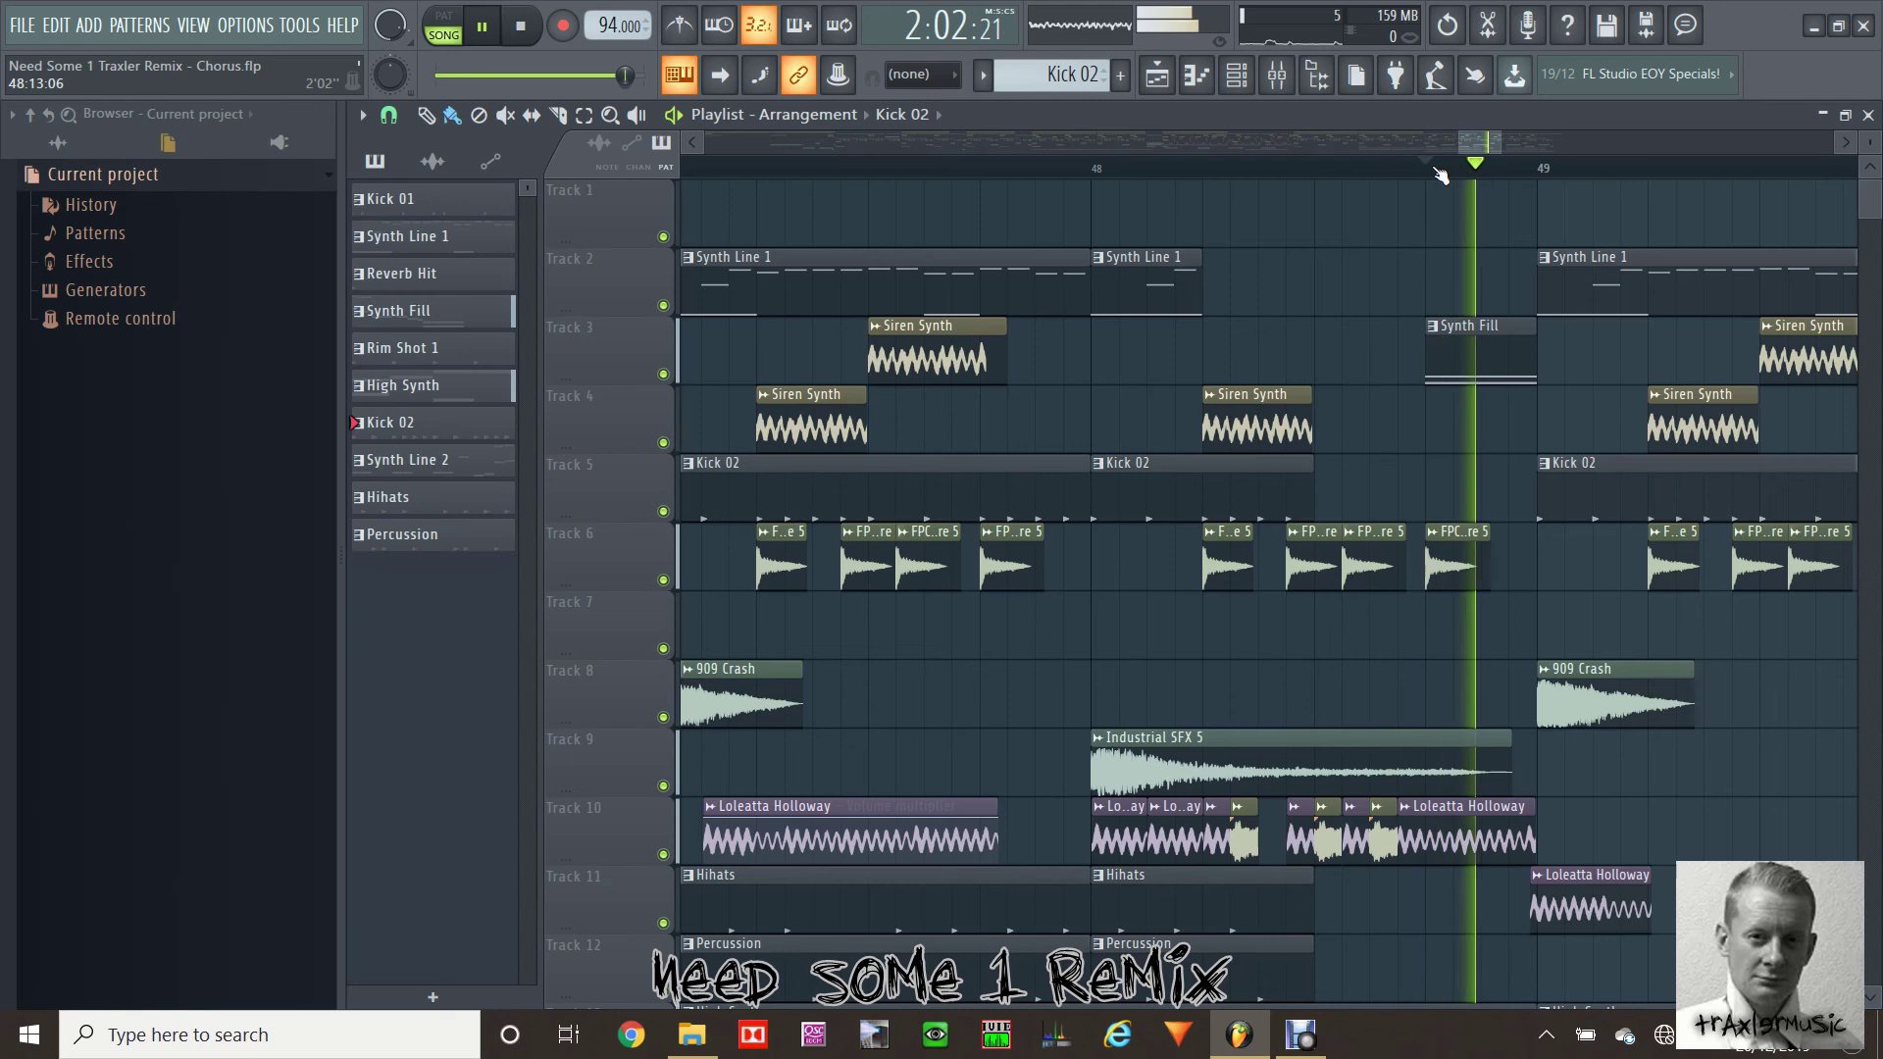
key("space")
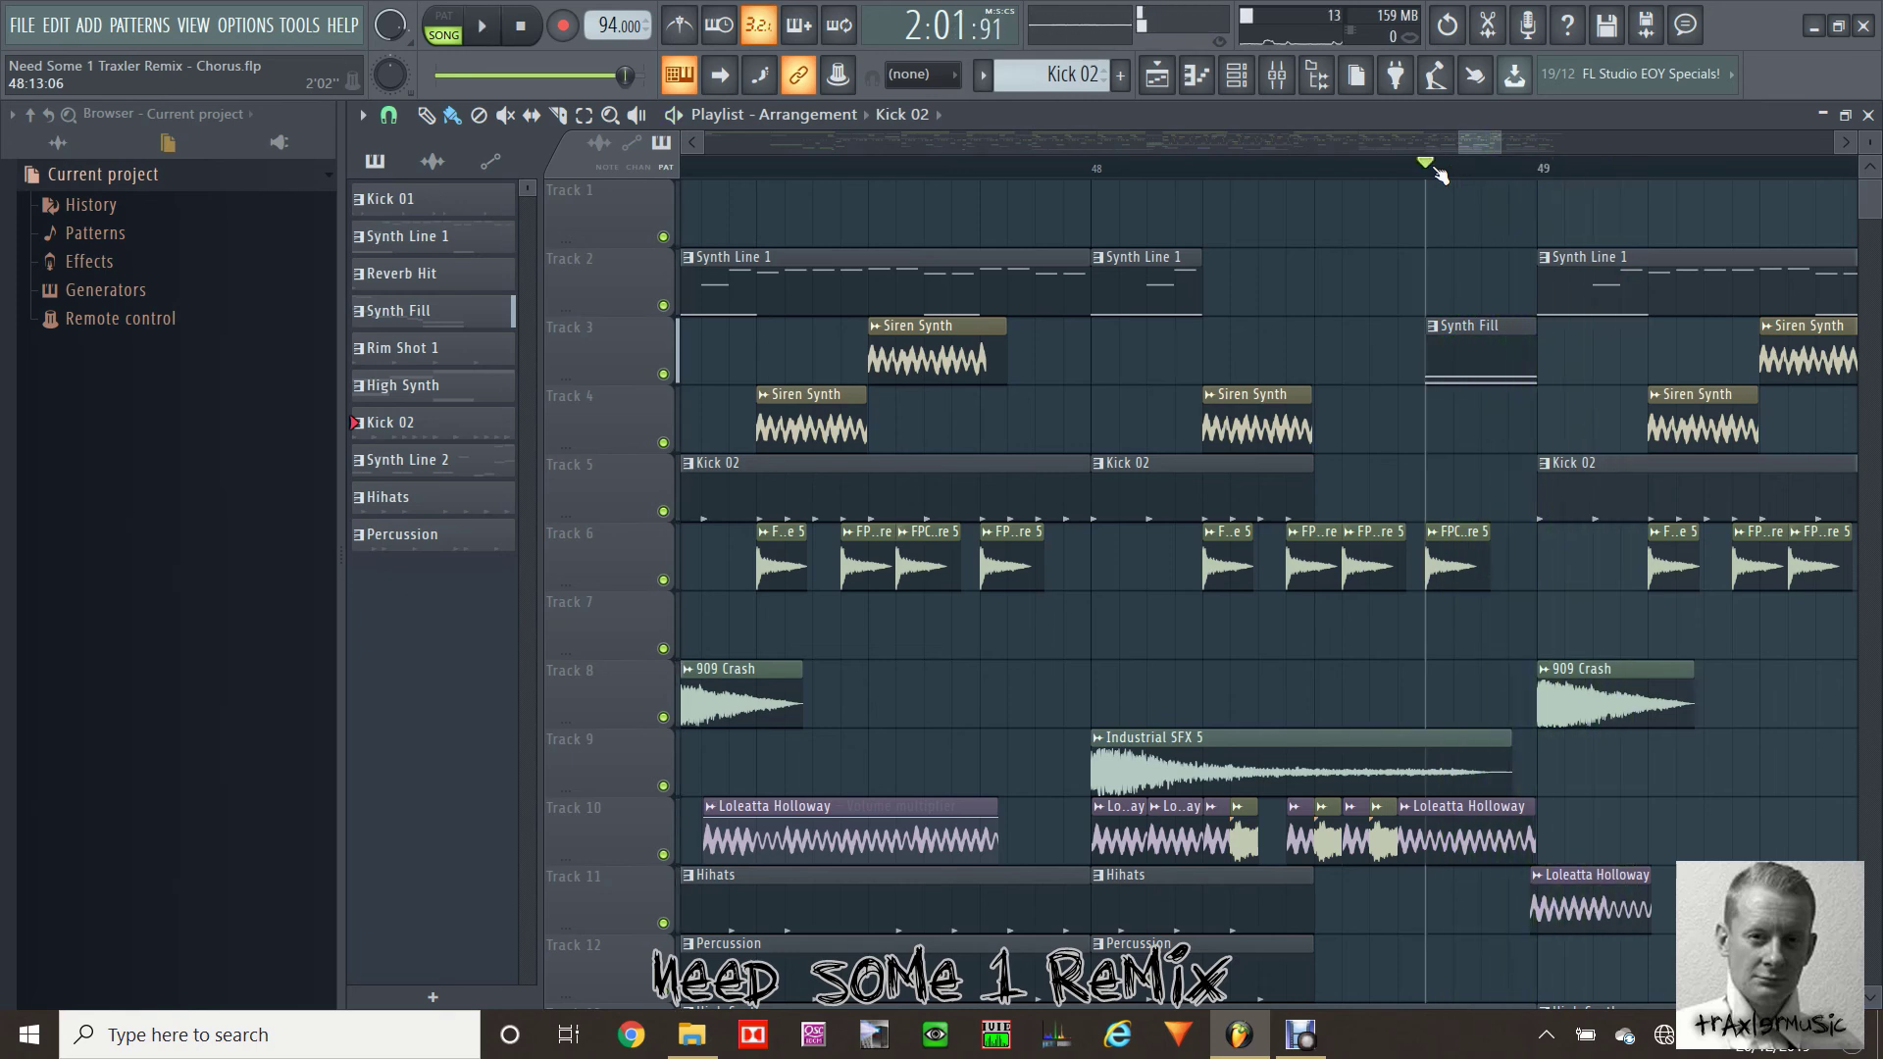
Play the section from bar 49 through the closing Synth Fill clip into bar 53, and stop playback
left_click_drag(1502, 143, 1604, 150)
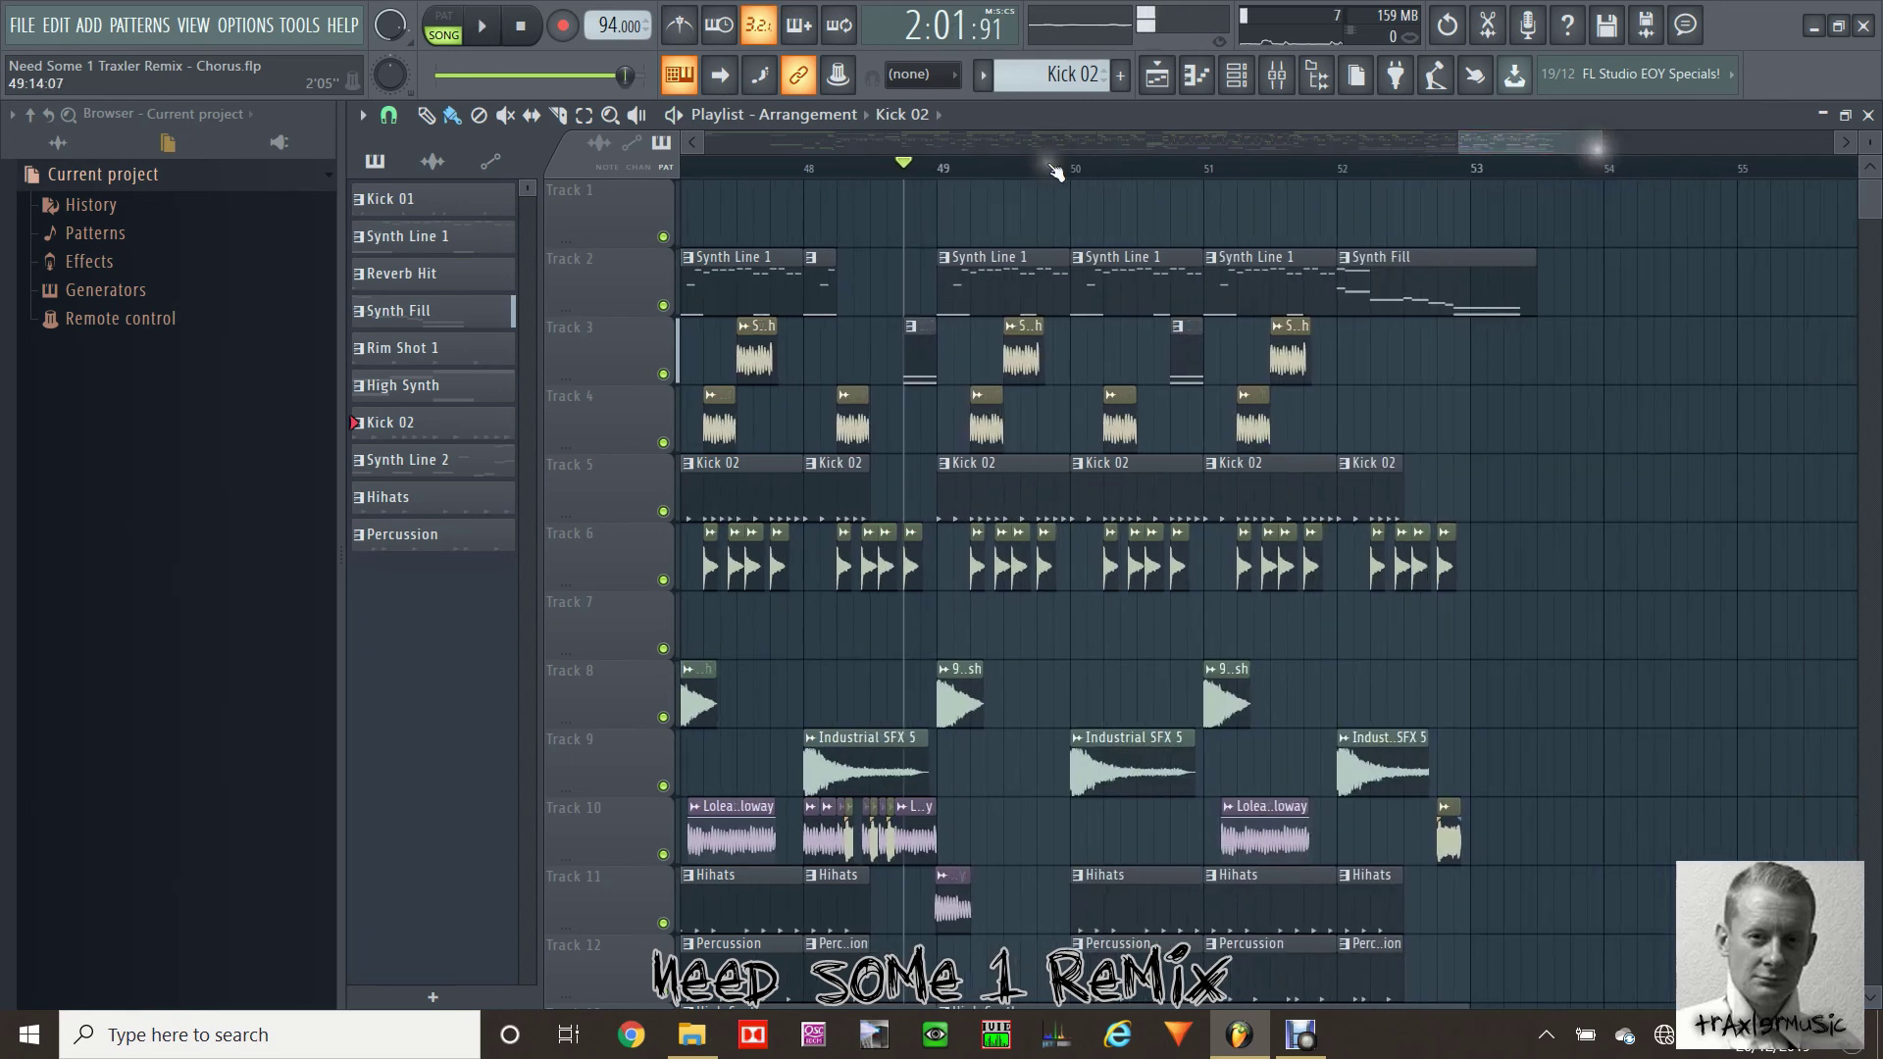
key("space")
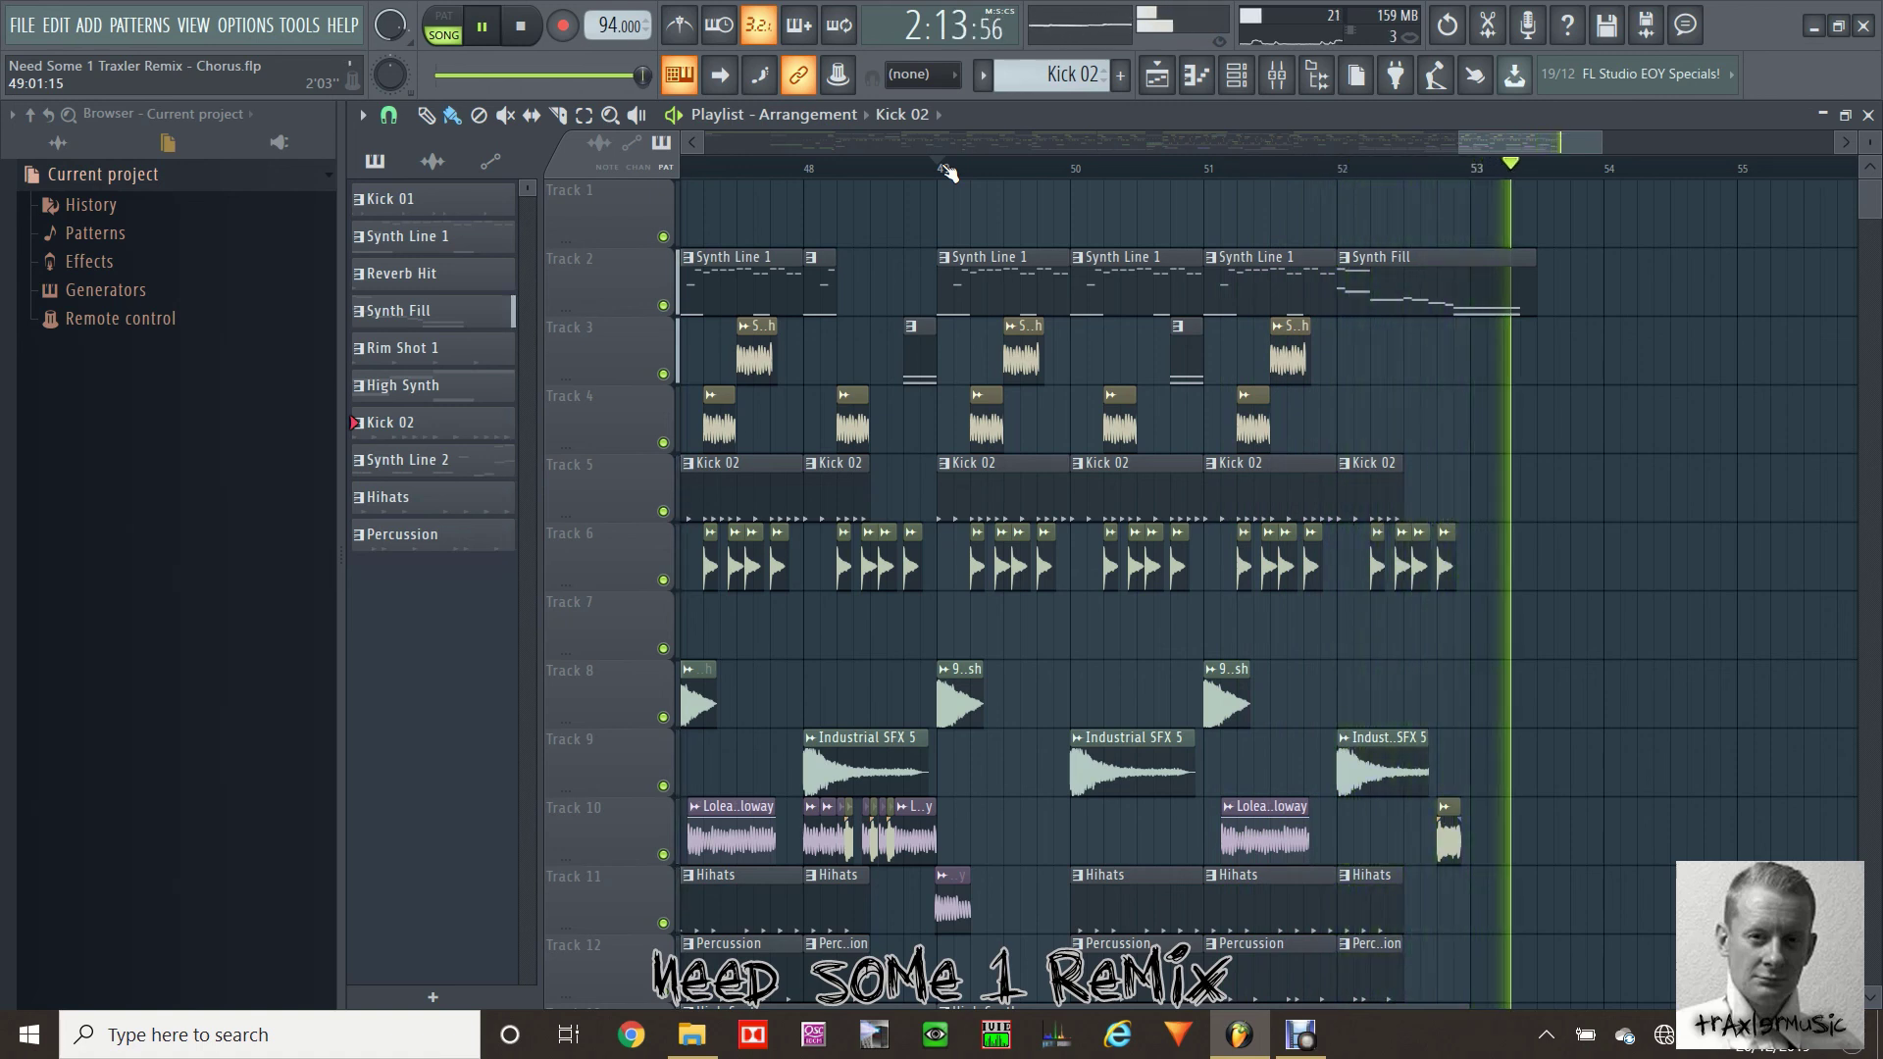
key("space")
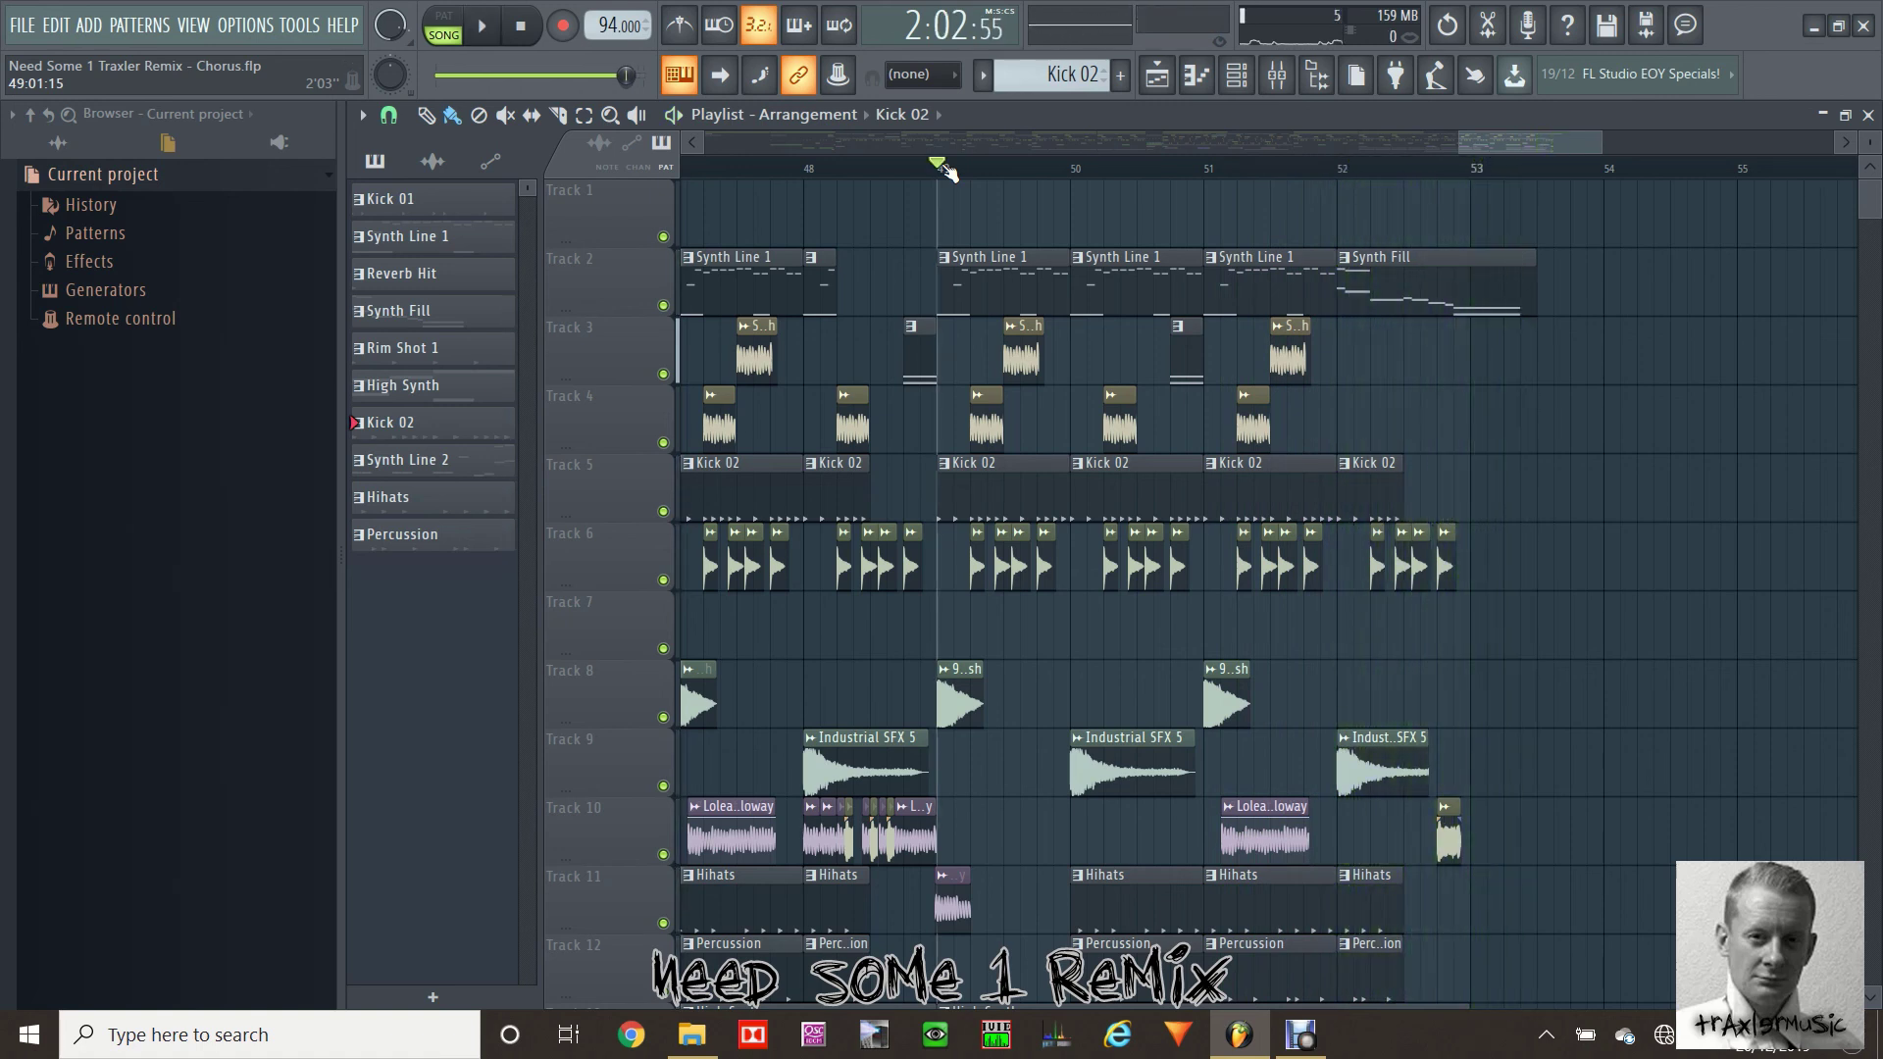
Move the song position to bar 53, near the end of the last Synth Fill clip, and review the arrangement's final sections
left_click_drag(1492, 143, 1606, 136)
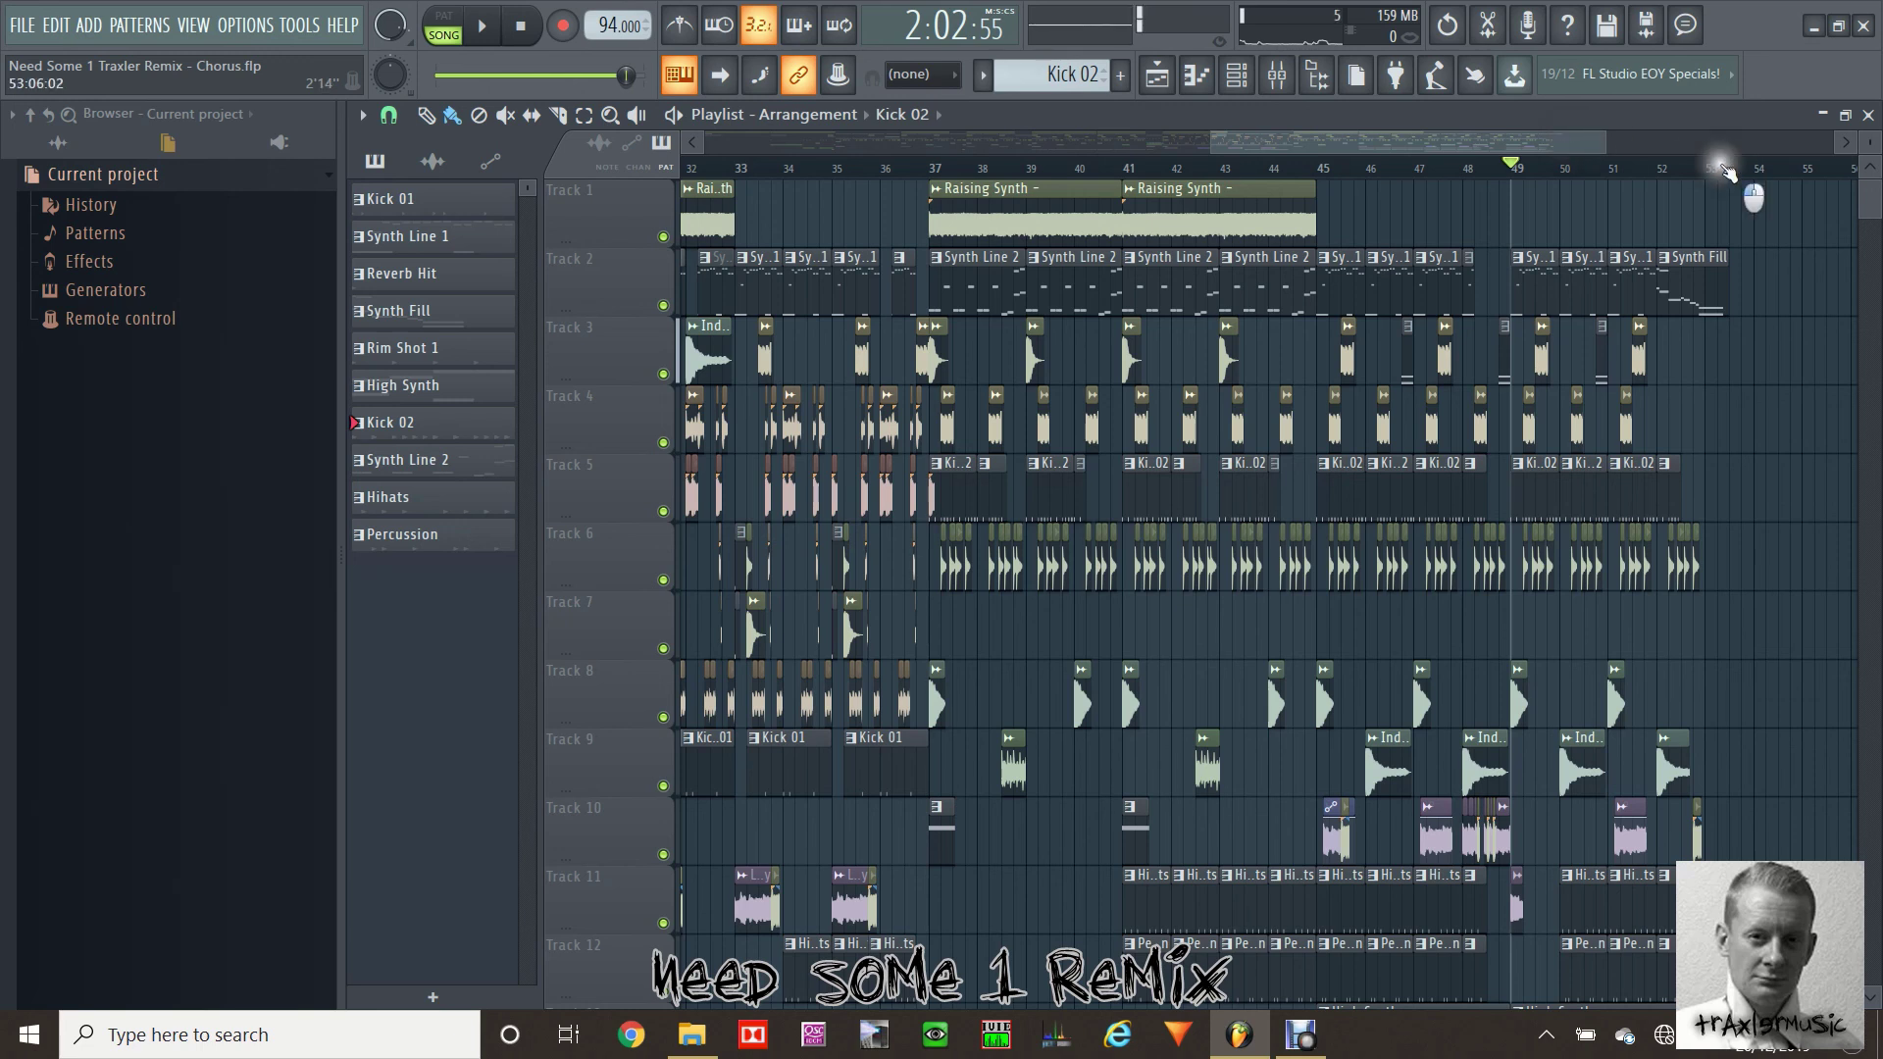
left_click(1718, 167)
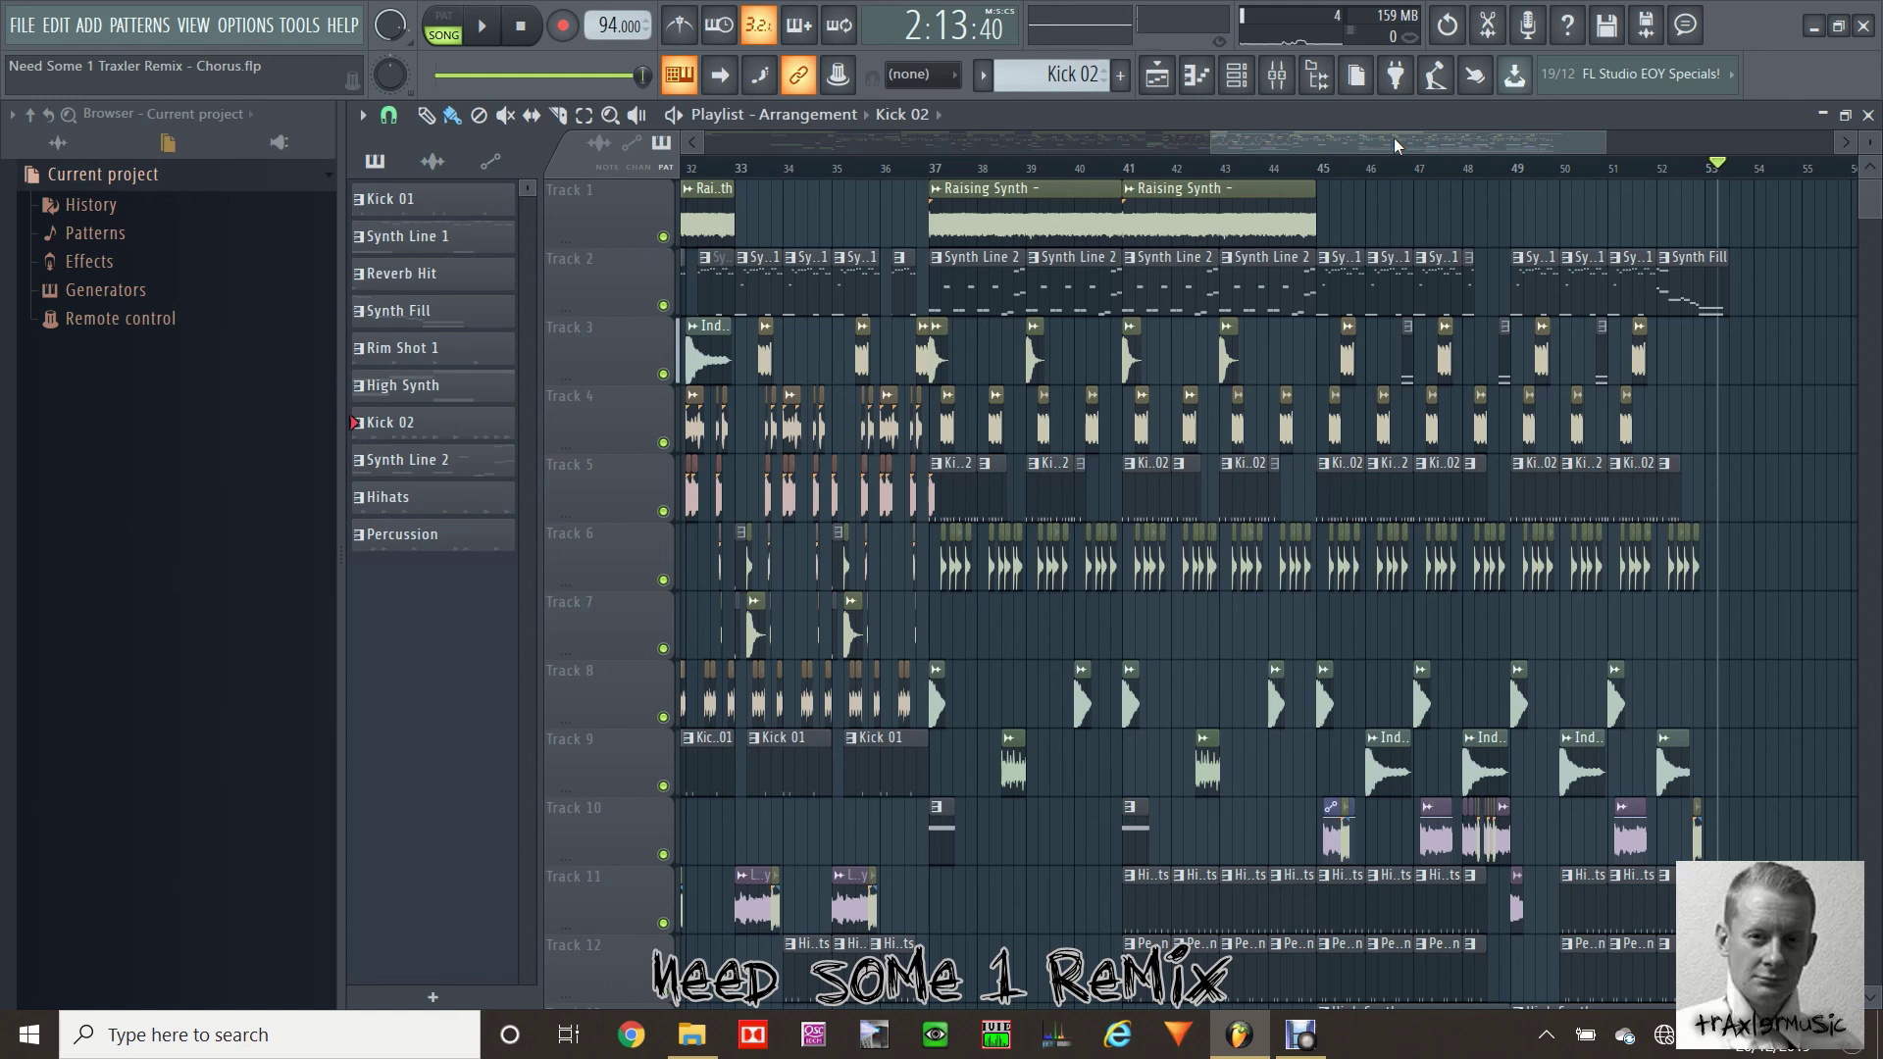
left_click_drag(1404, 141, 1469, 140)
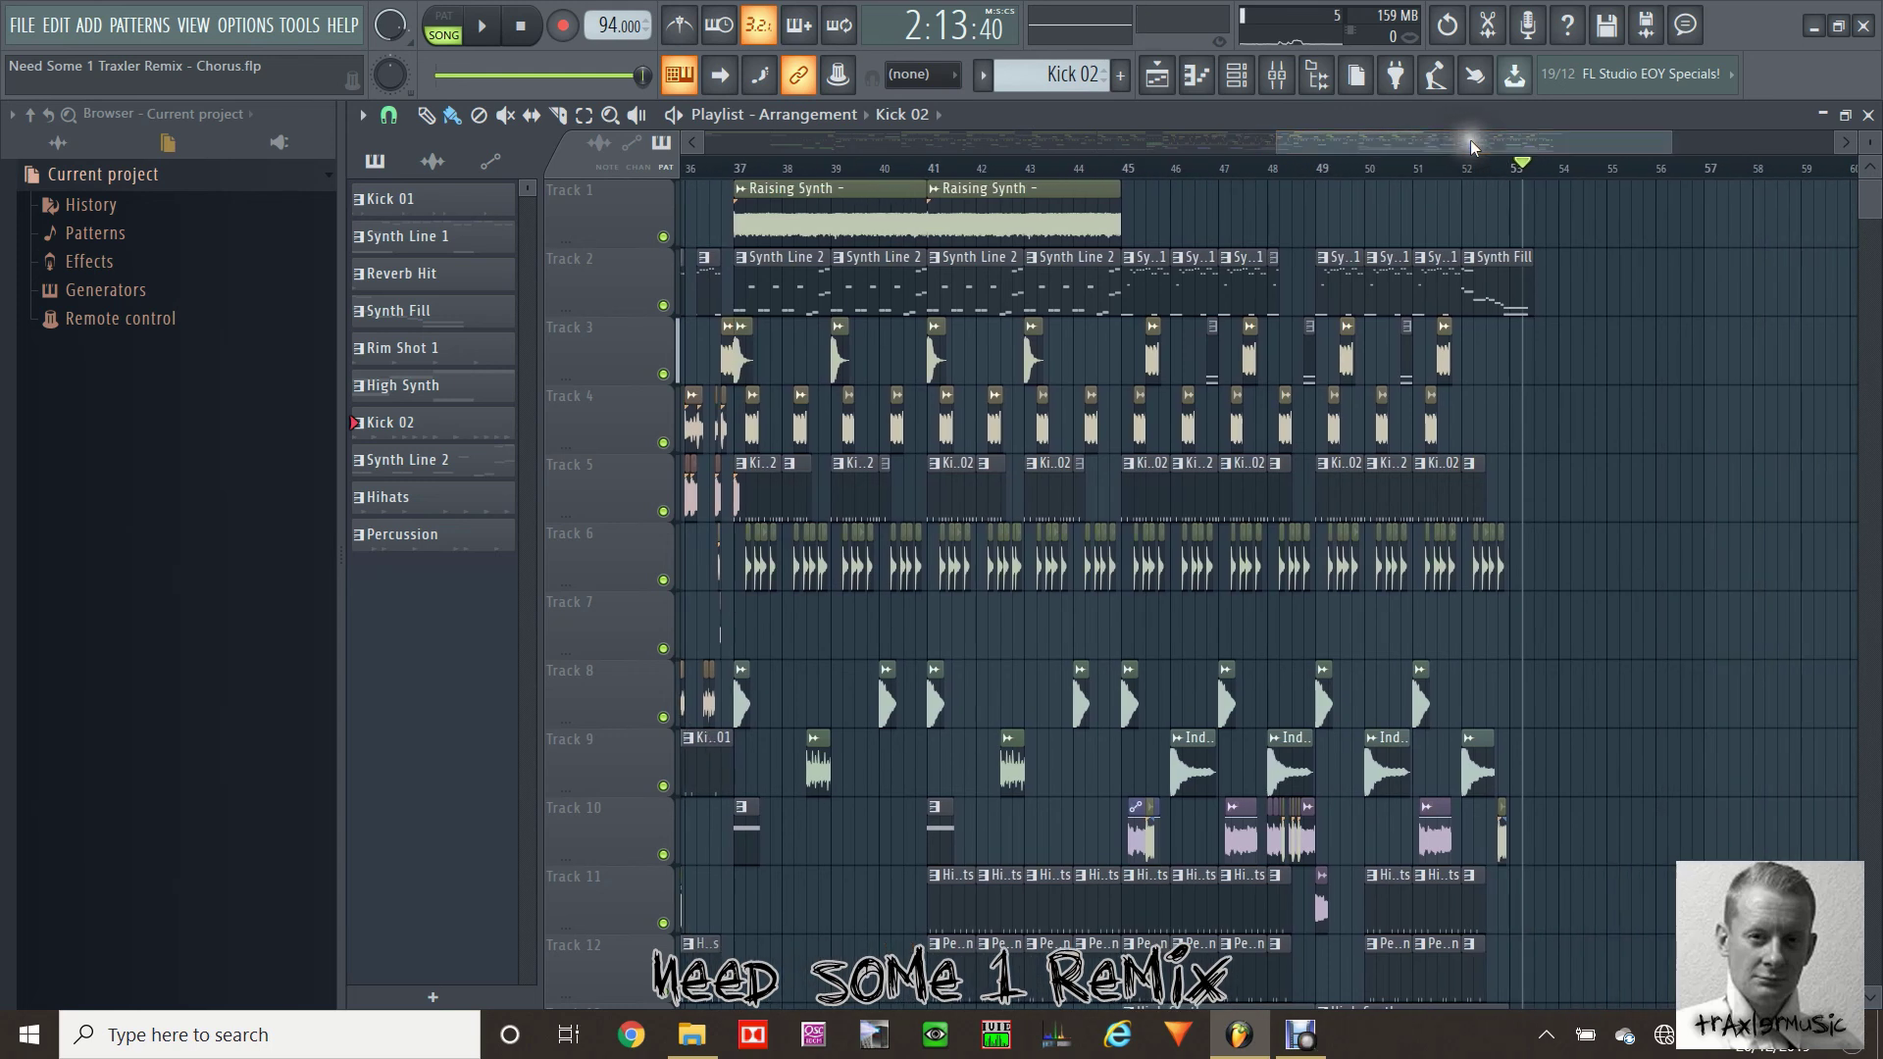